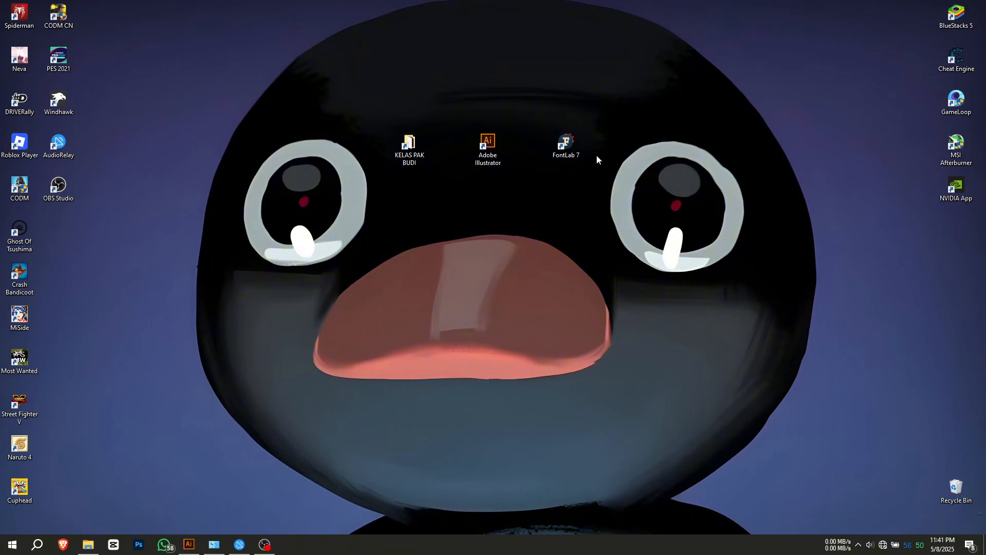
drag(451, 113, 510, 217)
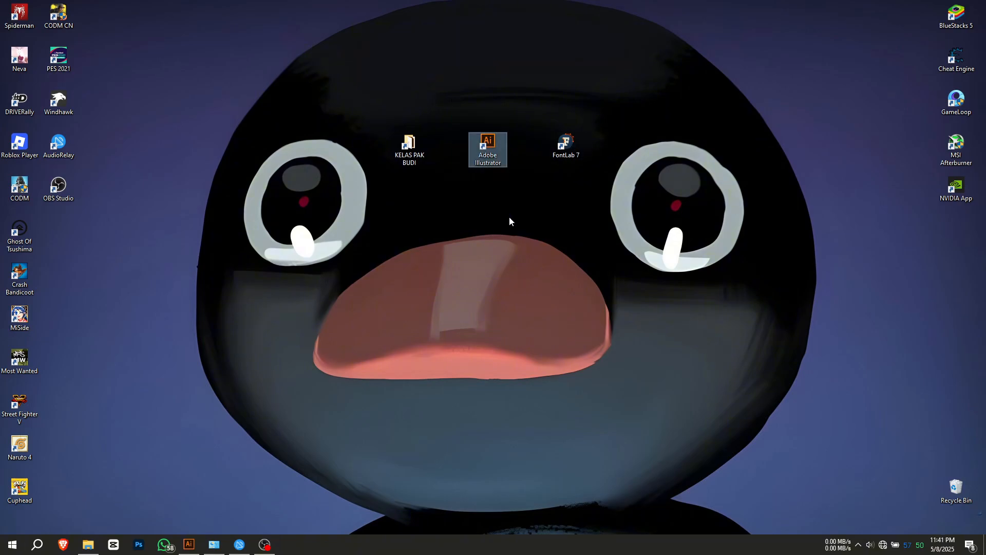
click(545, 204)
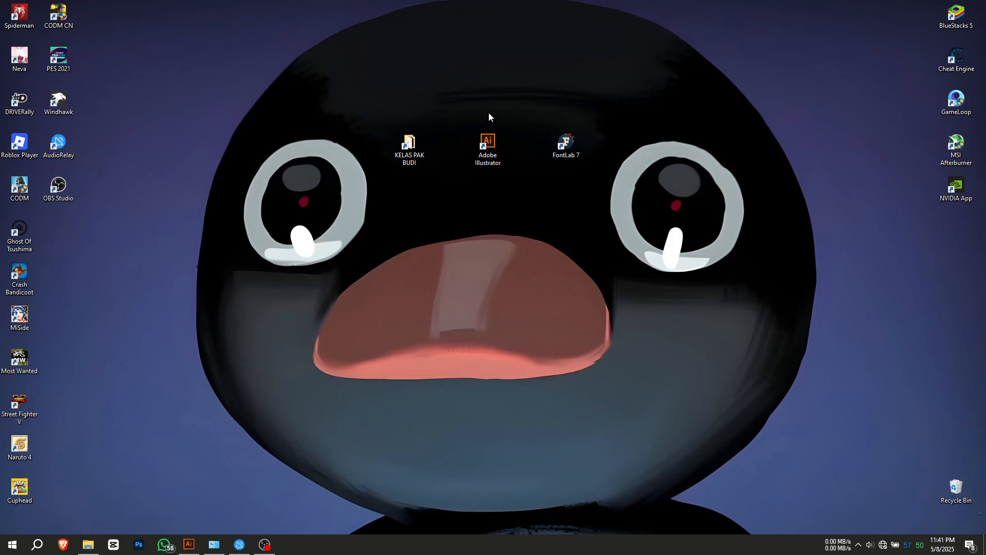
drag(452, 105, 625, 186)
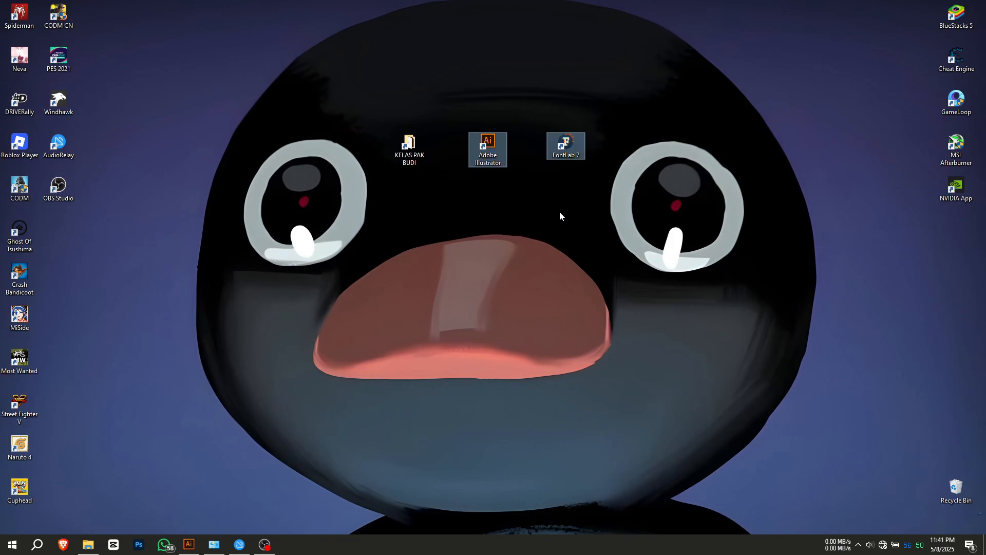
drag(461, 106, 511, 218)
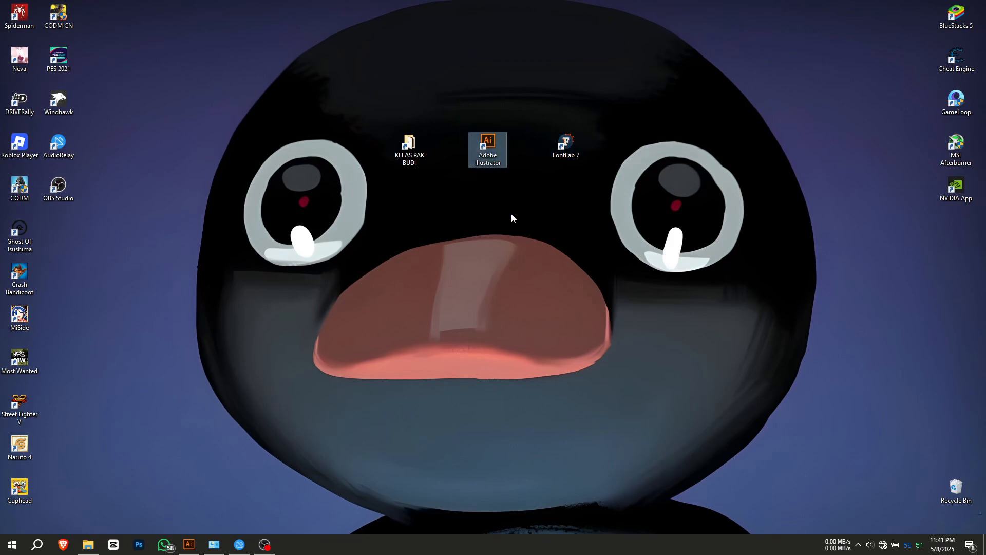
click(579, 158)
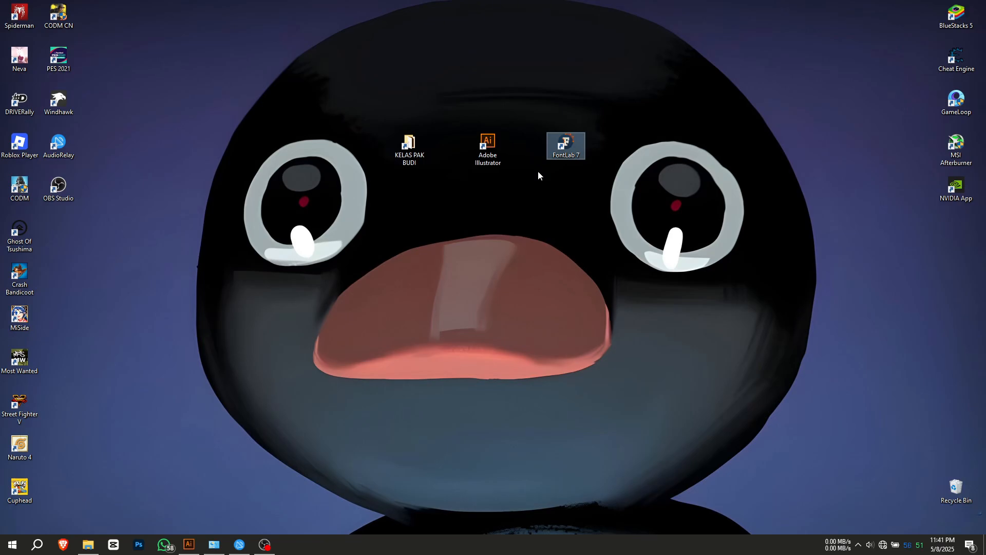
Step: Switch to Adobe Illustrator and view the xAj sample with its font guide lines in FONT PAK BUDI.ai
click(190, 544)
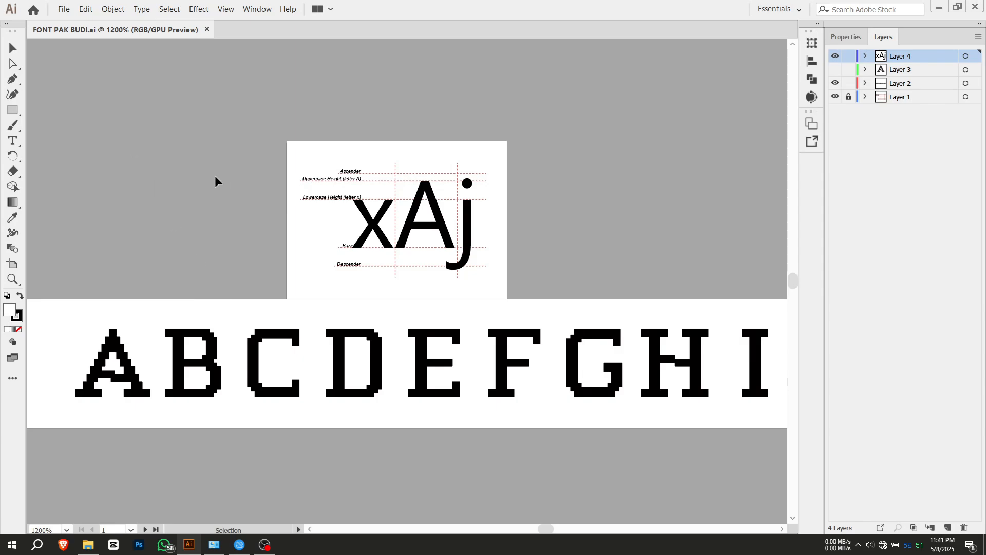
scroll(430, 205, up, 2)
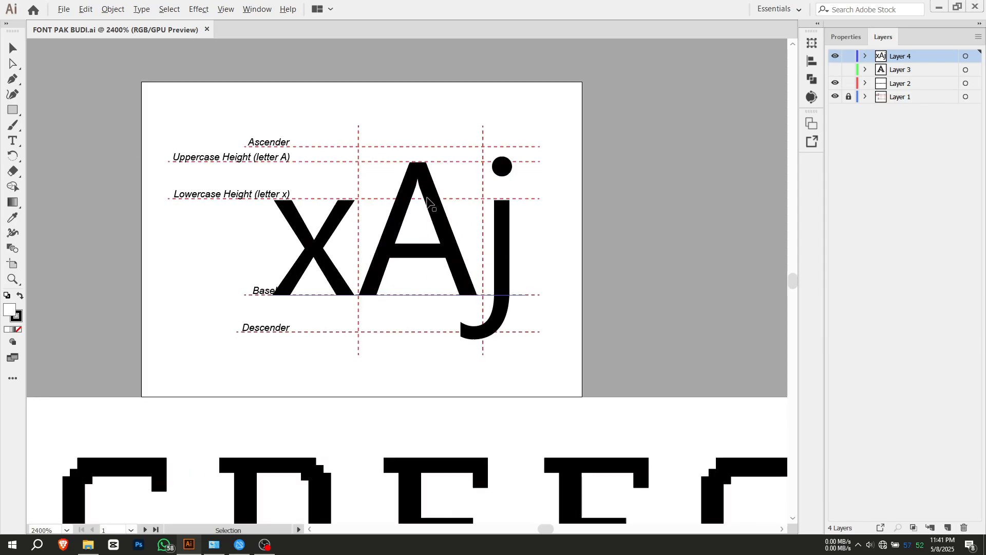
click(456, 236)
scroll(461, 236, down, 1)
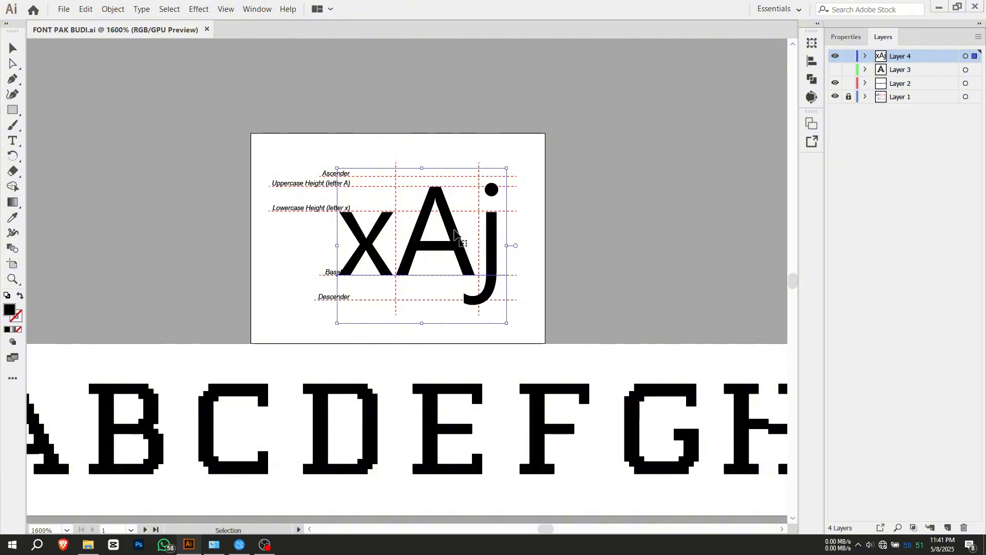
click(156, 95)
Step: Start setting up a new document and name it stsrd
click(63, 9)
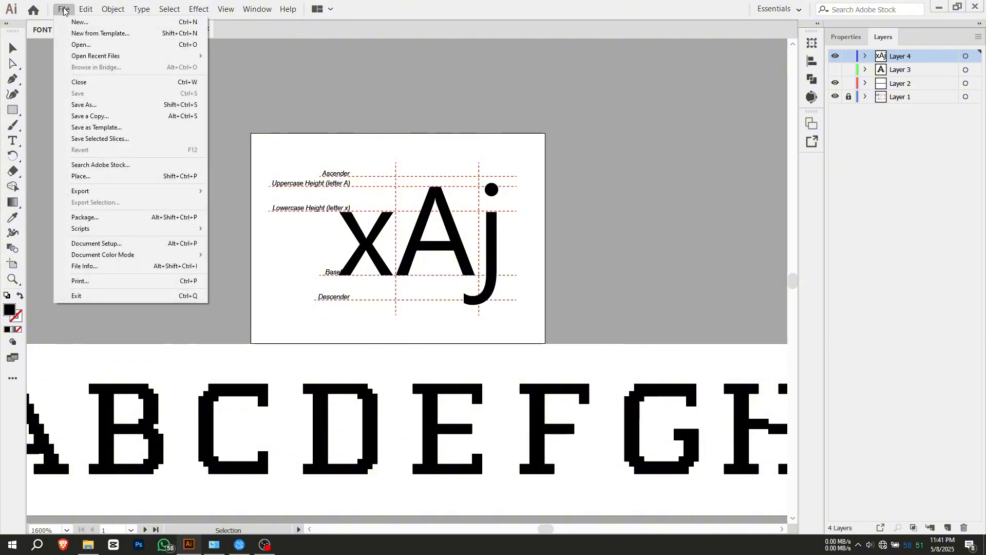
click(92, 22)
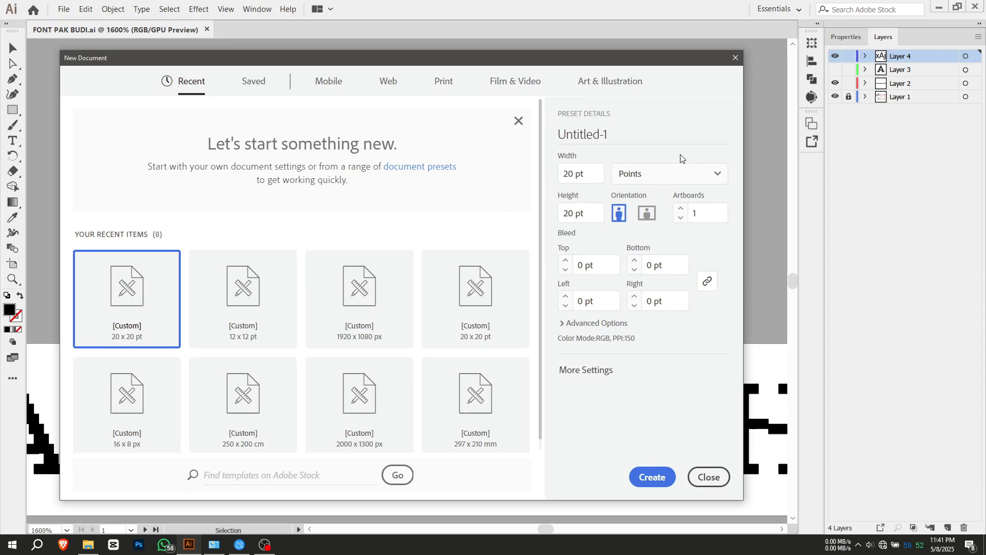
click(641, 129)
click(640, 130)
click(622, 143)
text(stsrd)
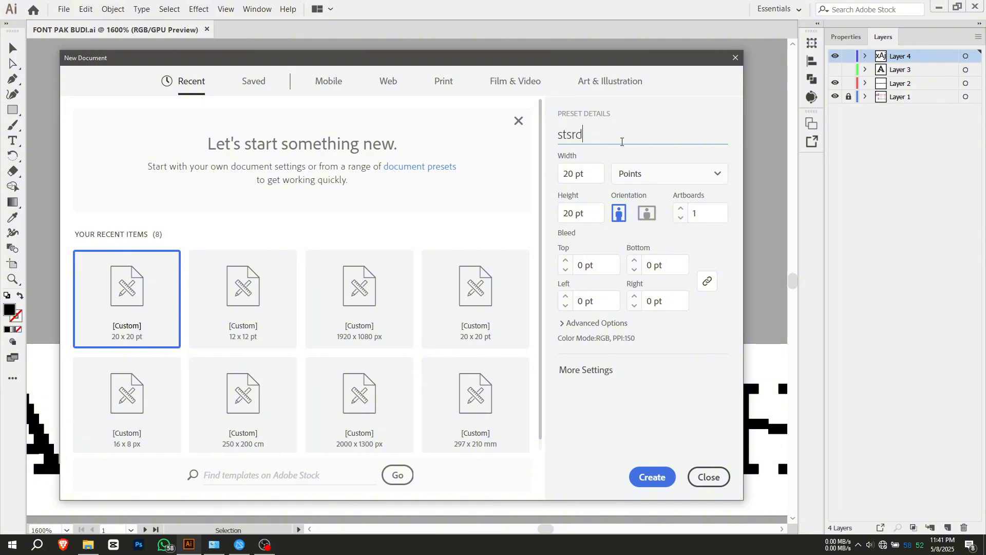
Step: Try pixels, centimeters and millimeters as the new document's units and return them to points
click(643, 173)
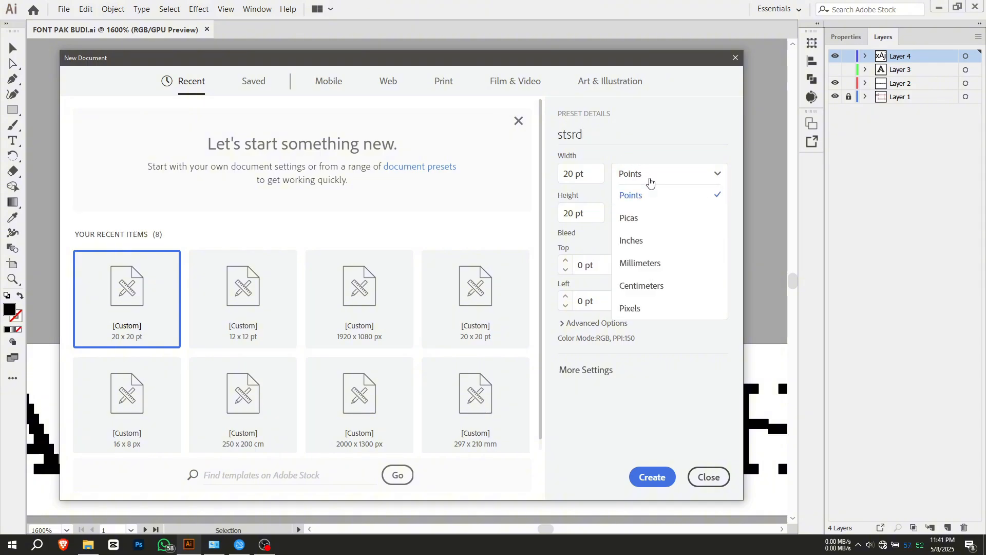
click(660, 311)
click(671, 173)
click(644, 285)
click(643, 180)
click(640, 263)
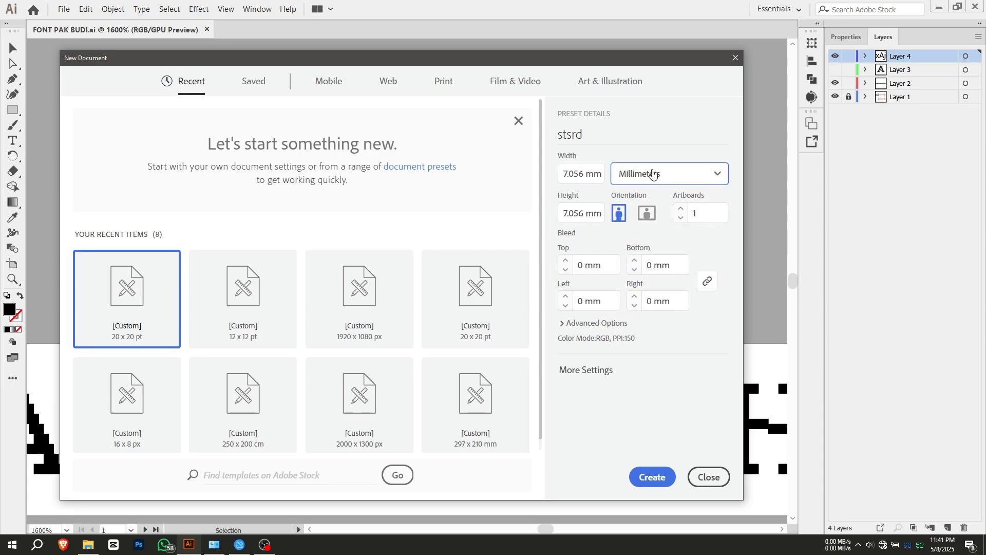
click(668, 173)
click(654, 197)
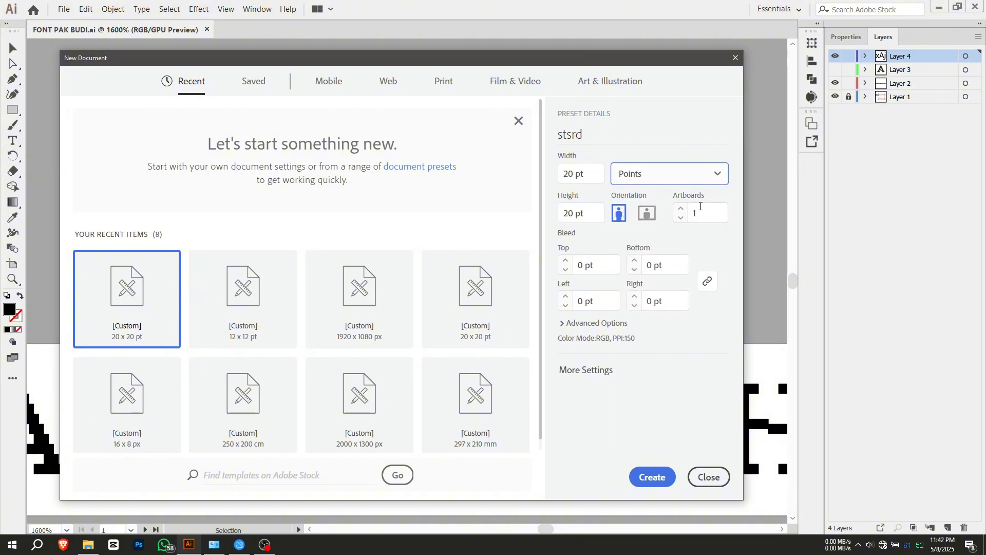
click(574, 175)
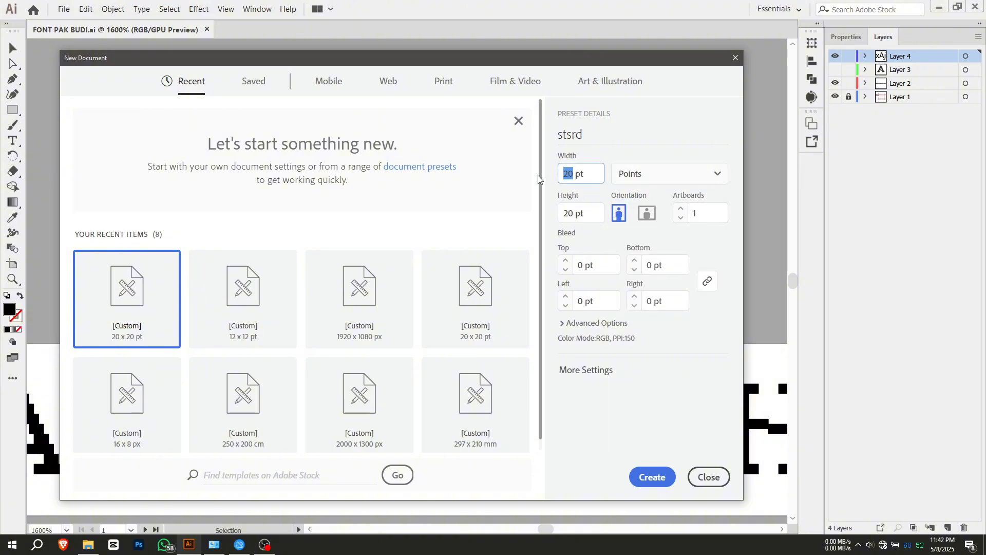
click(580, 215)
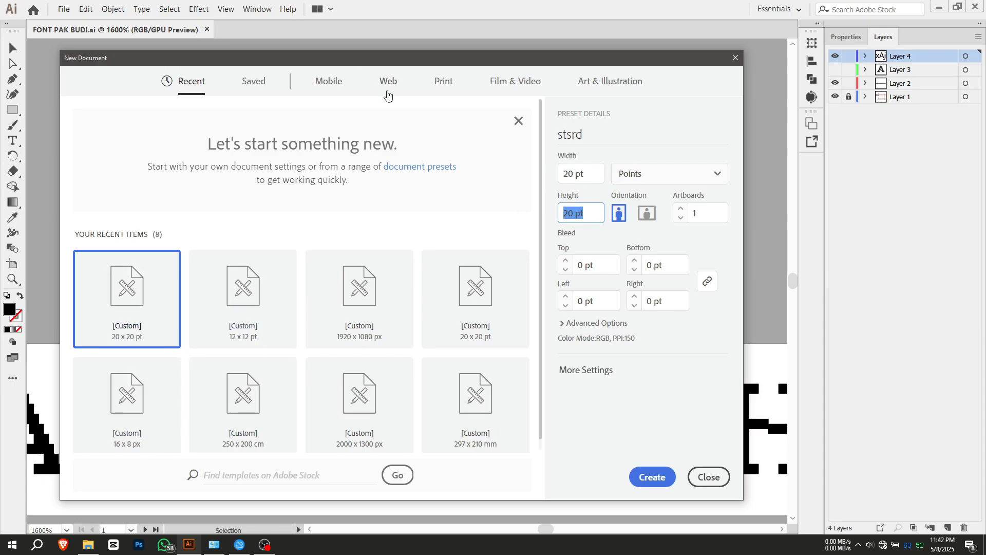
Step: Base the new document on the Print presets with RGB Color mode and Medium (150 ppi) raster effects
click(444, 82)
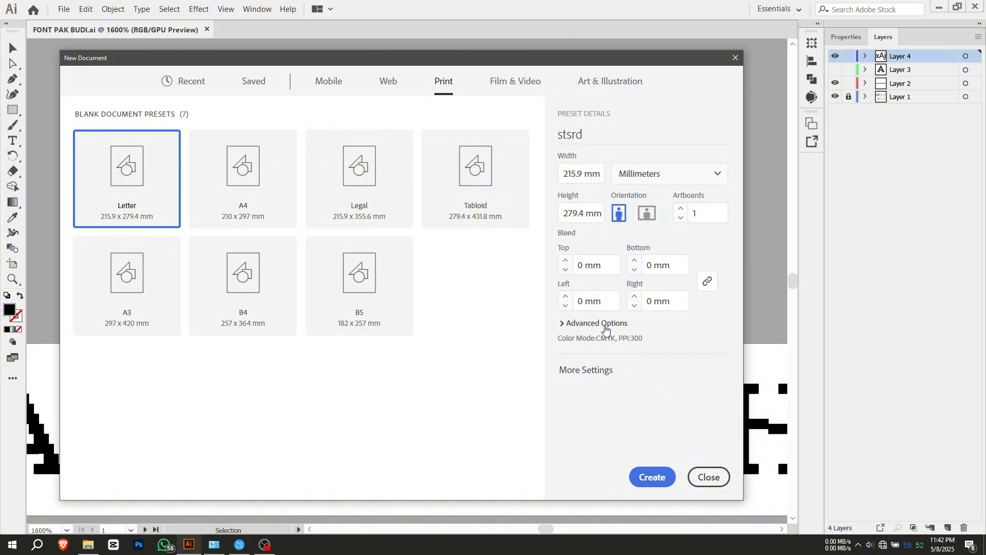
click(607, 330)
click(612, 373)
click(617, 336)
click(602, 355)
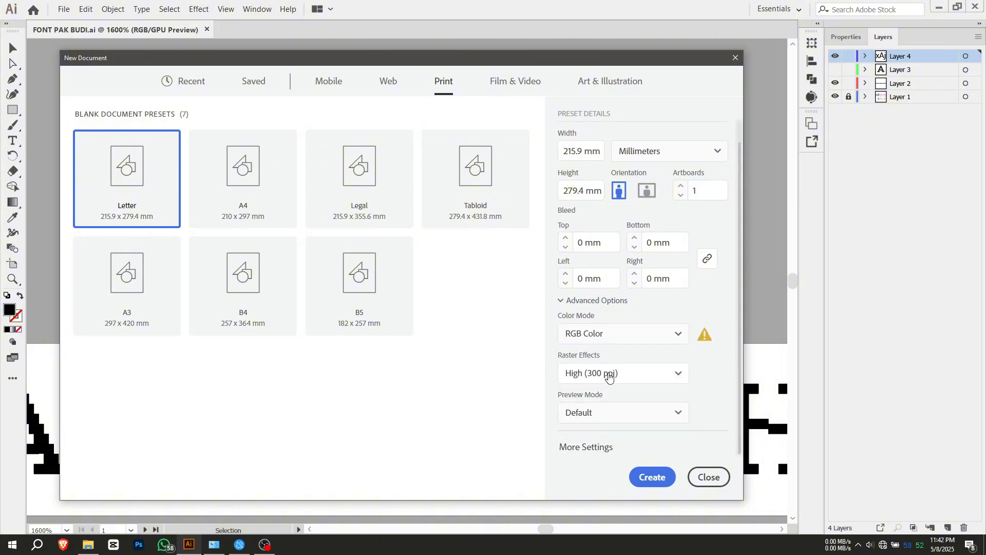
click(609, 376)
click(614, 422)
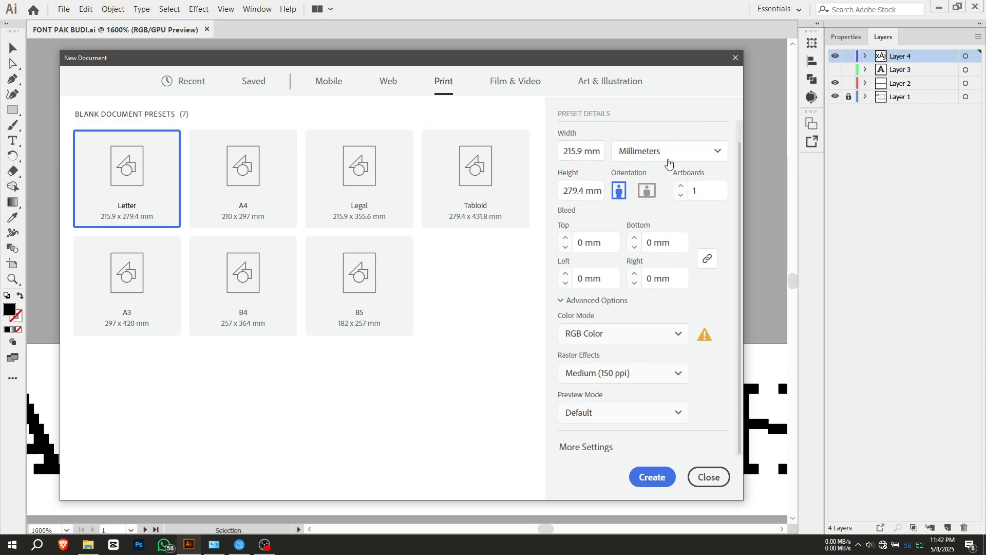
Step: Set the units to points, make the artboard 20 pt wide and 20 pt high, and create the document
click(669, 163)
click(663, 169)
double_click(571, 157)
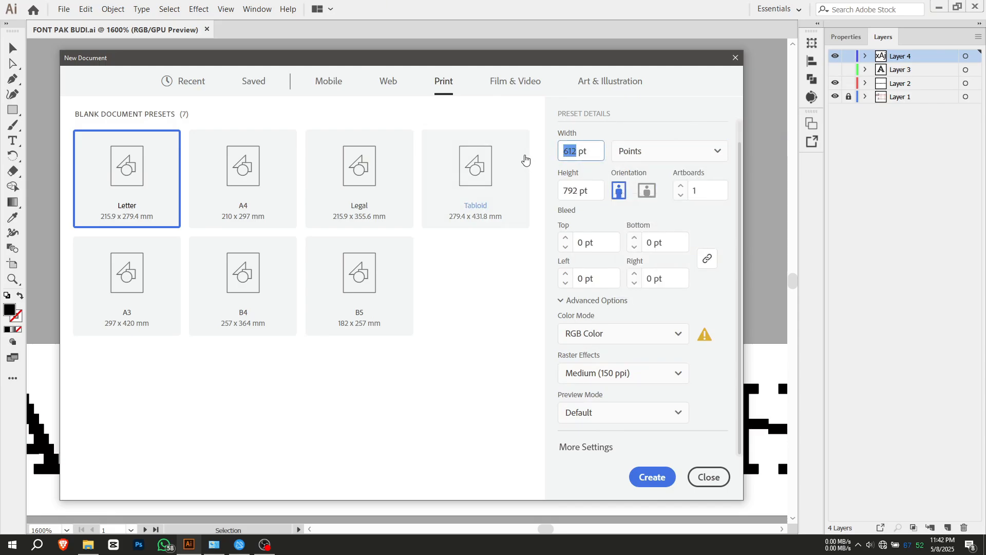
text(20)
double_click(572, 192)
text(20)
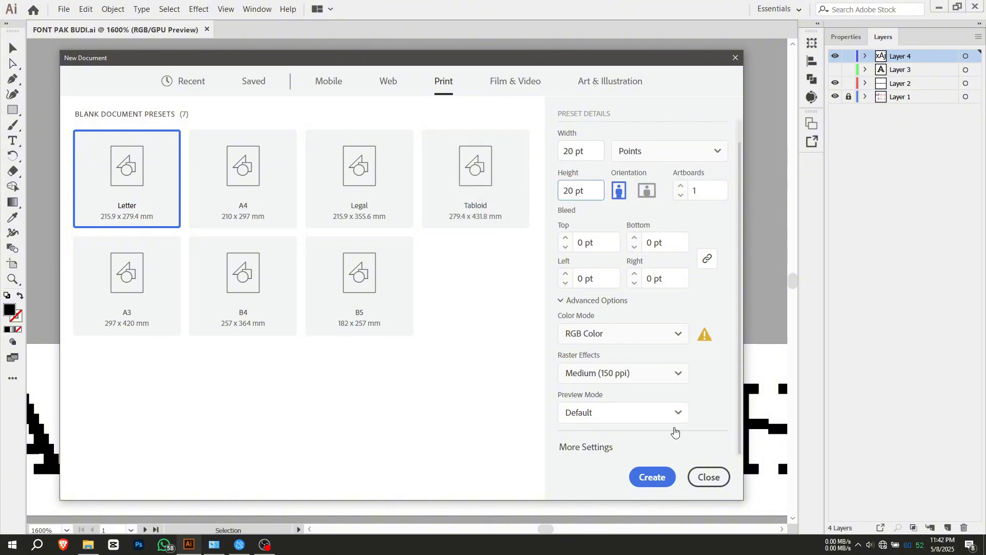
click(651, 476)
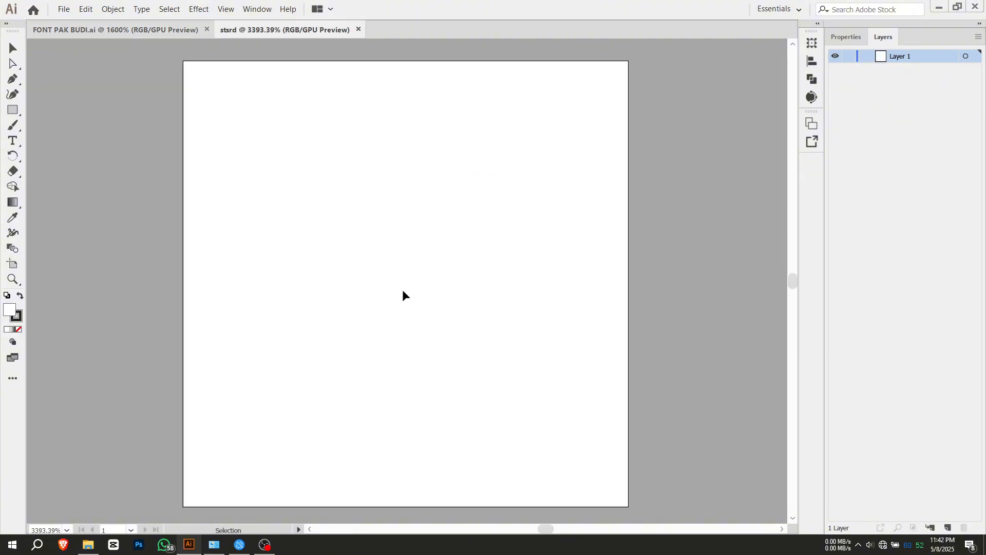
Step: Return to the FONT PAK BUDI.ai document and move the xAj sample text to the right, clear of the Baseline label
key(ctrl+minus)
click(126, 30)
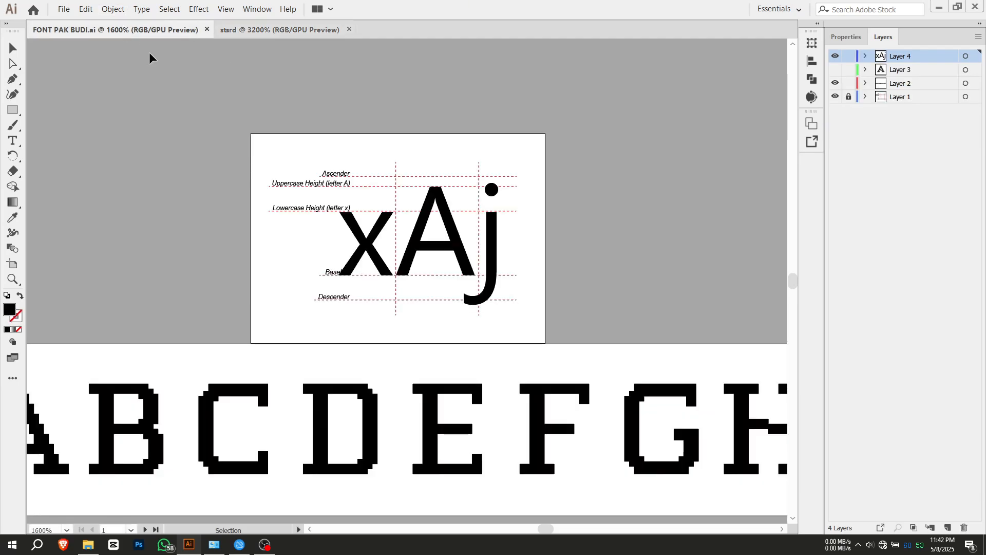
key(ctrl+plus)
key(ctrl+minus)
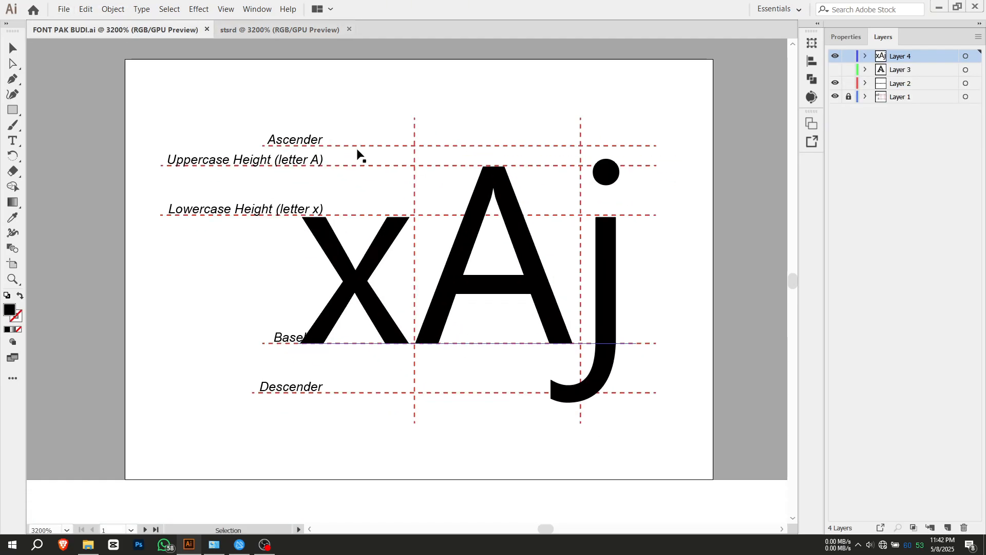
scroll(370, 188, up, 1)
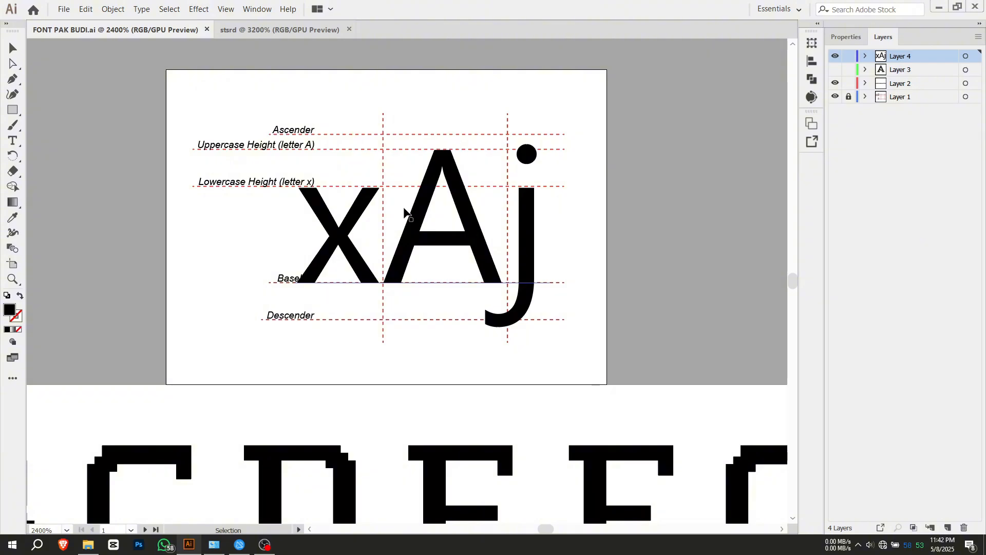
drag(328, 263, 387, 263)
click(303, 261)
scroll(303, 265, up, 2)
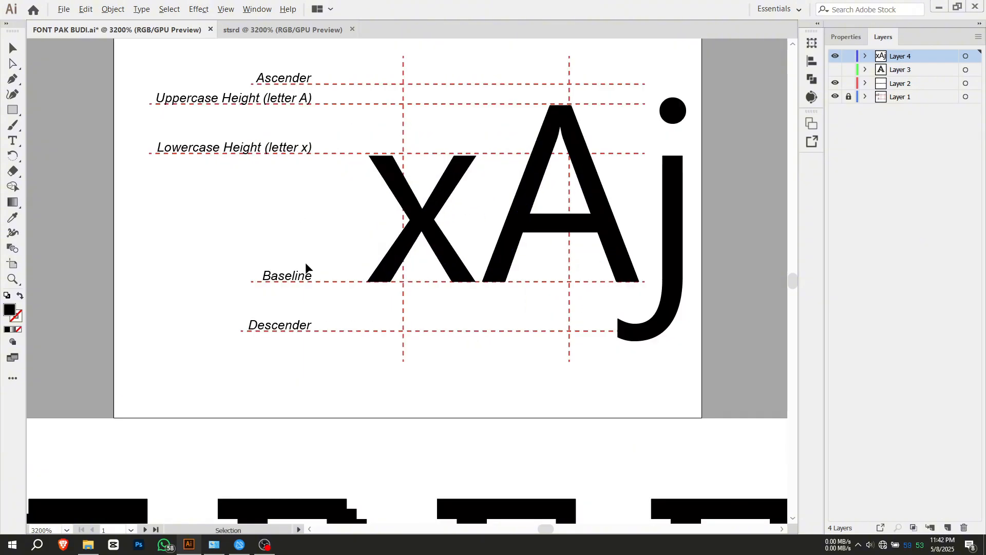
scroll(304, 266, down, 1)
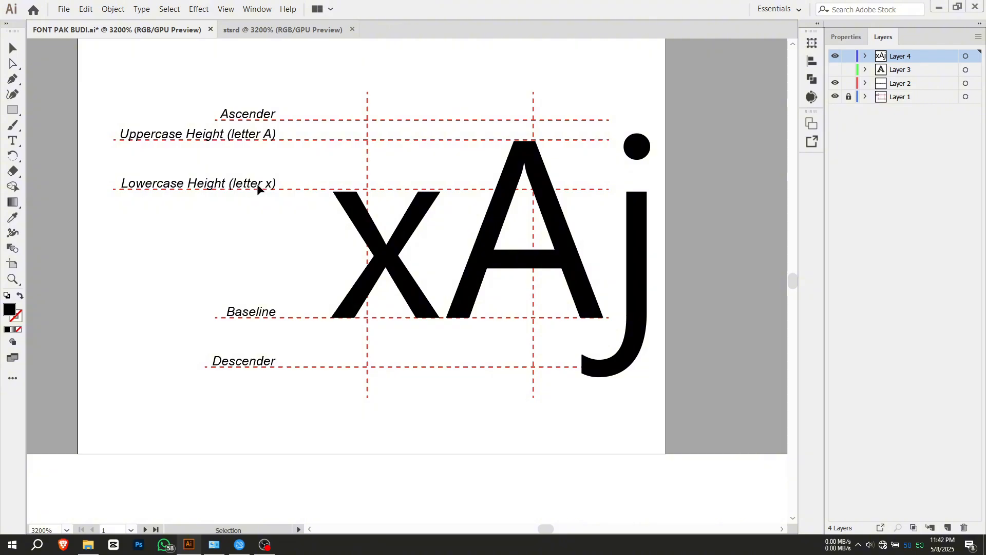
Step: Replace the xAj sample text with a lowercase x, trying an uppercase X beside it and removing it again
click(412, 239)
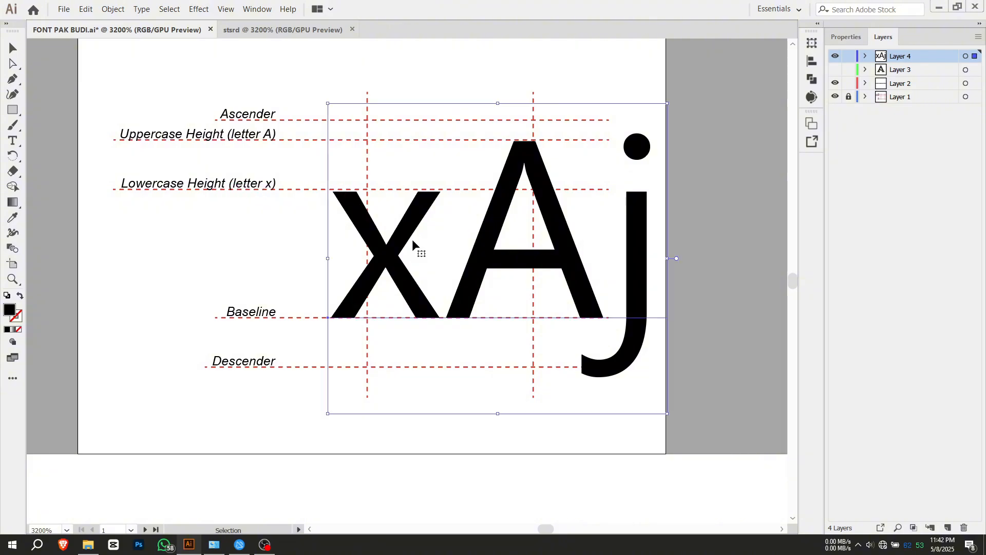
key(t)
double_click(418, 241)
text(x)
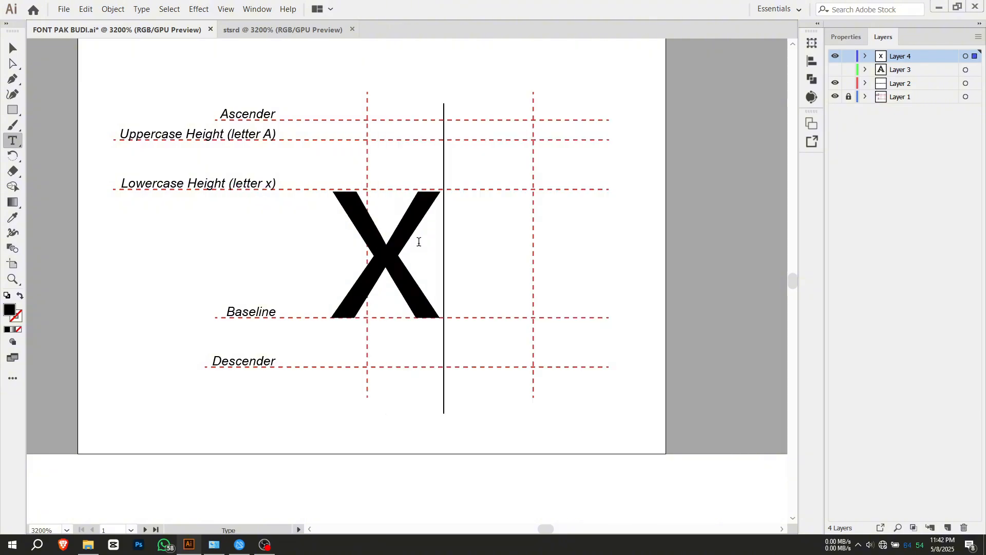
text(X)
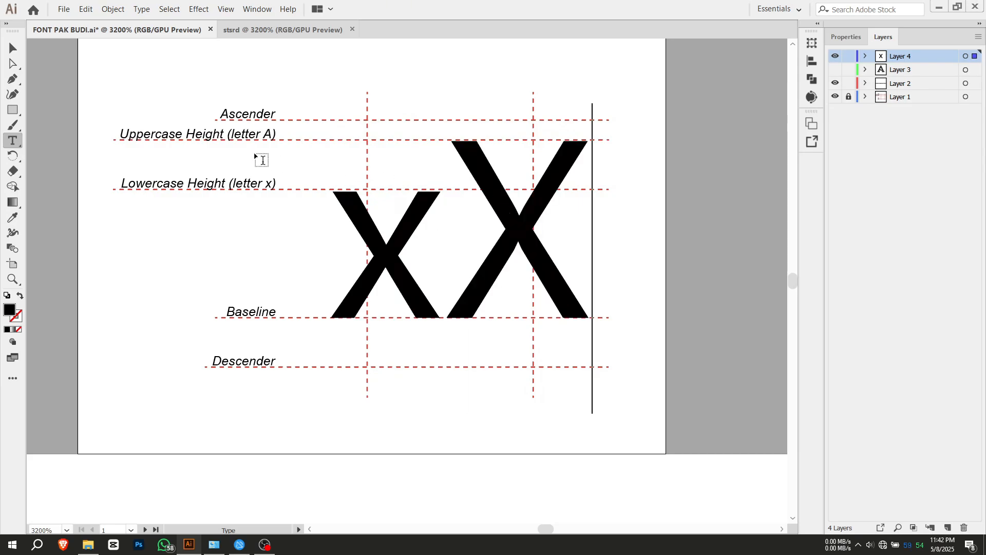
key(BackSpace)
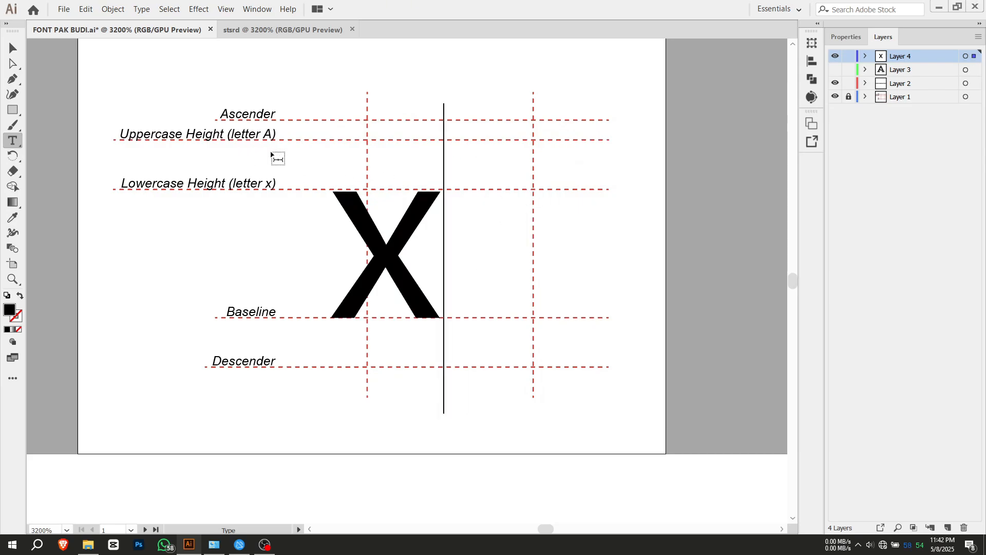
Step: Replace the lowercase x with a single uppercase A, trying a lowercase a beside it and removing it again
text(A)
key(BackSpace)
key(BackSpace)
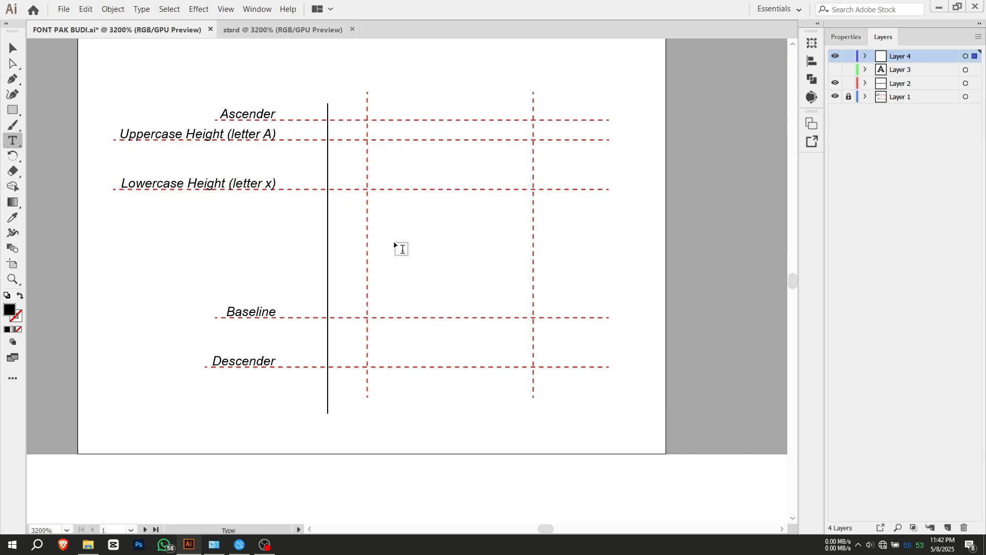
text(A)
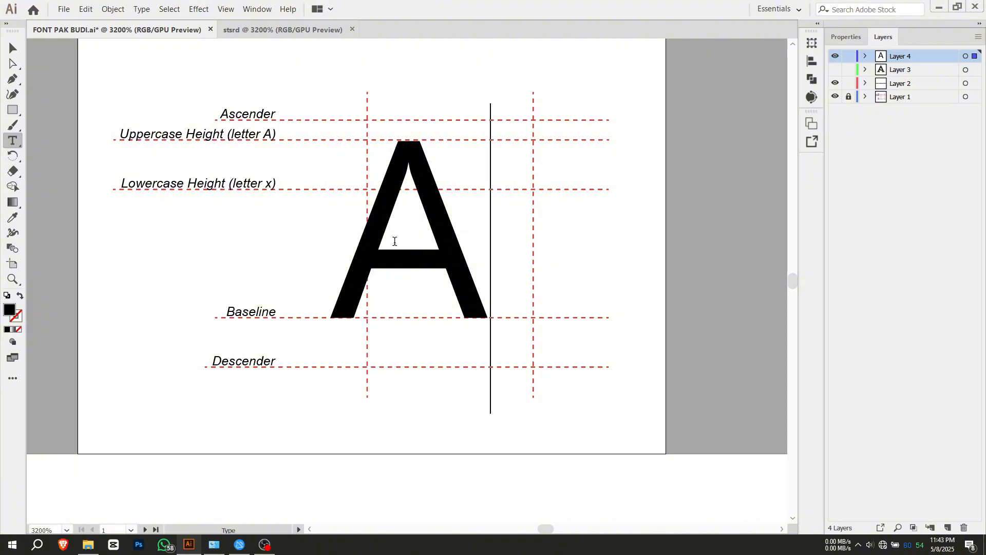
text(a)
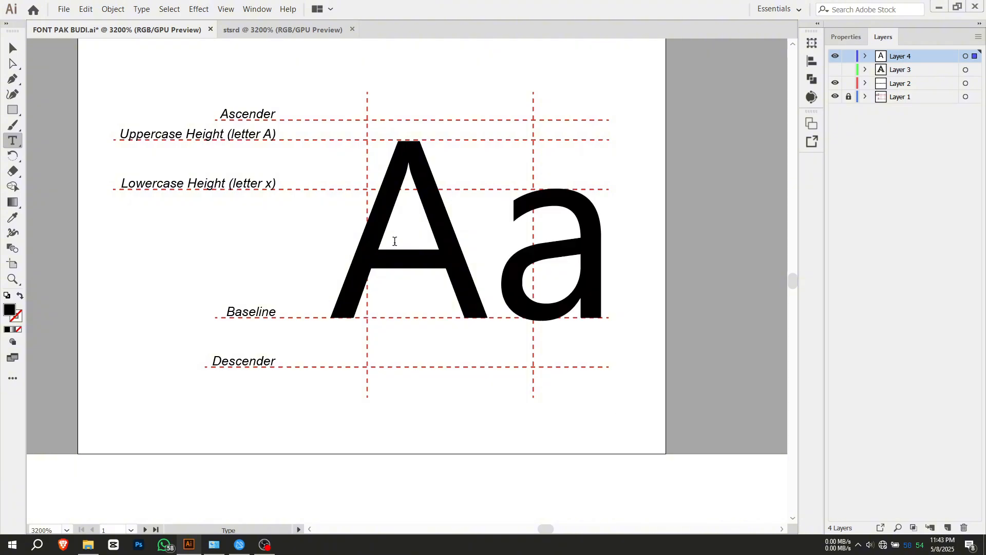
key(BackSpace)
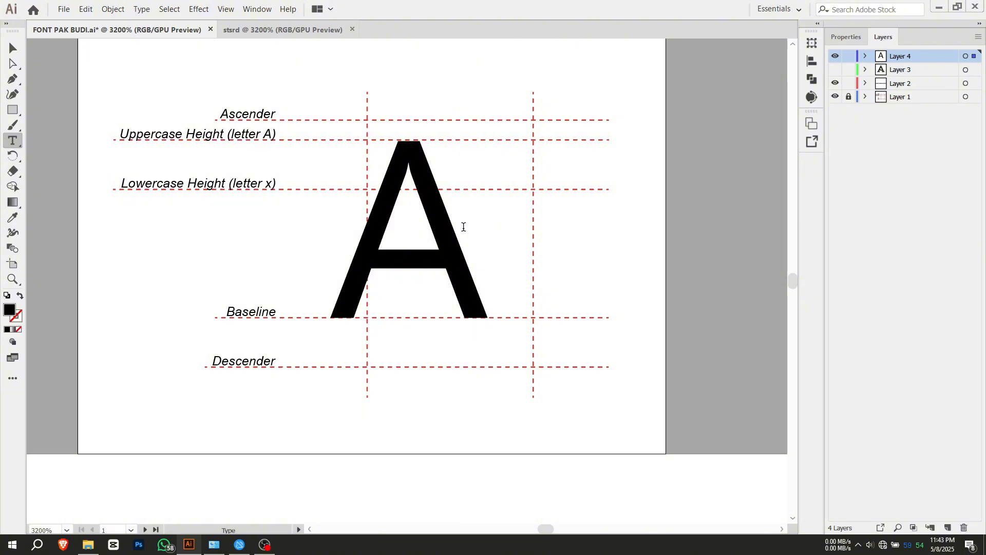
Step: Add a lowercase j beside the uppercase A and check its dot against the Uppercase Height line
text(j)
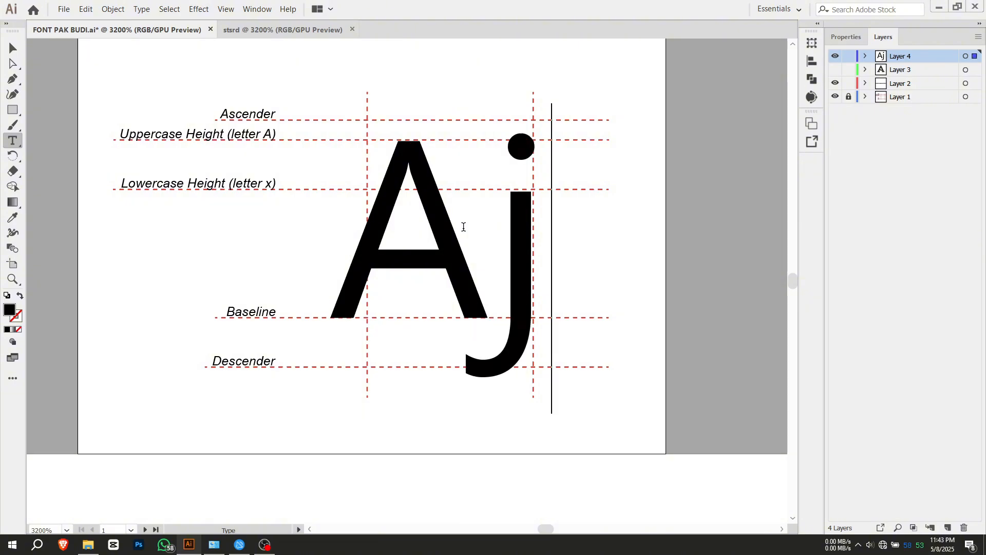
scroll(509, 137, up, 5)
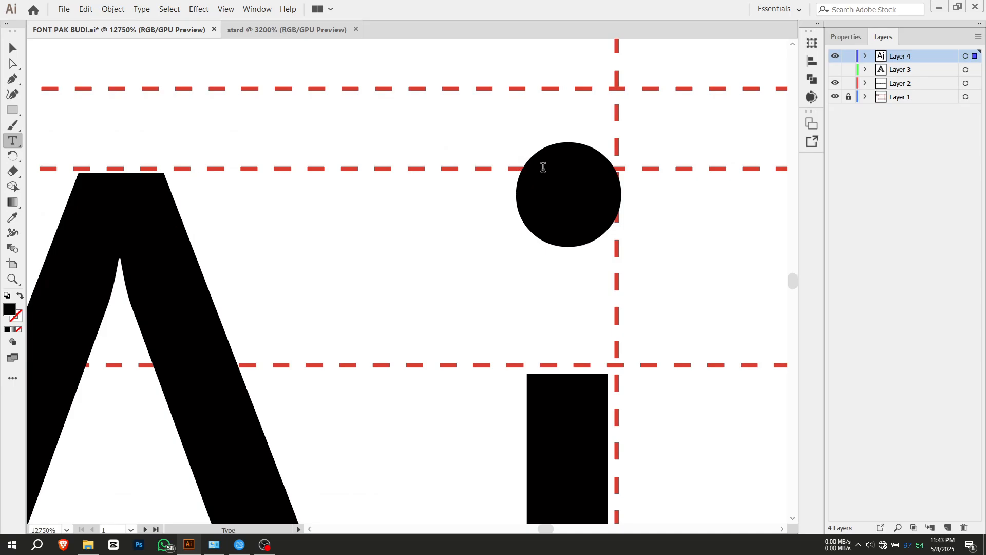
scroll(543, 167, down, 5)
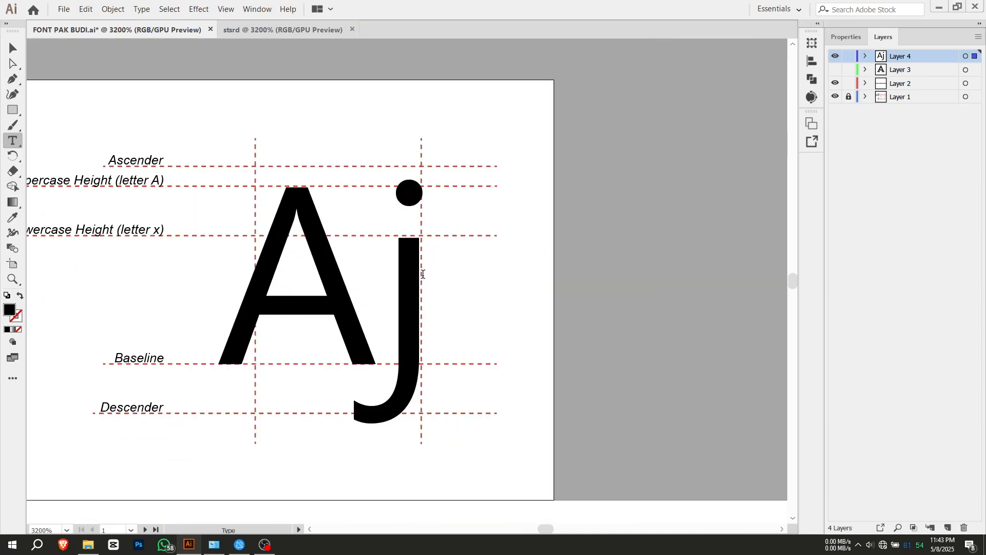
Step: Replace the j beside the A with a lowercase i and compare its dot with the Ascender and Uppercase Height lines
click(423, 274)
key(BackSpace)
text(i)
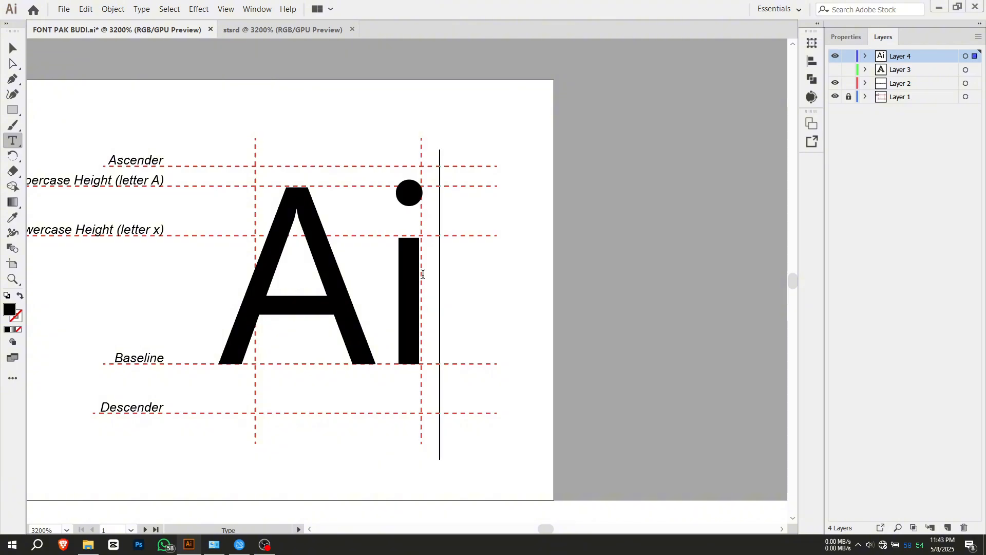
scroll(401, 172, up, 1)
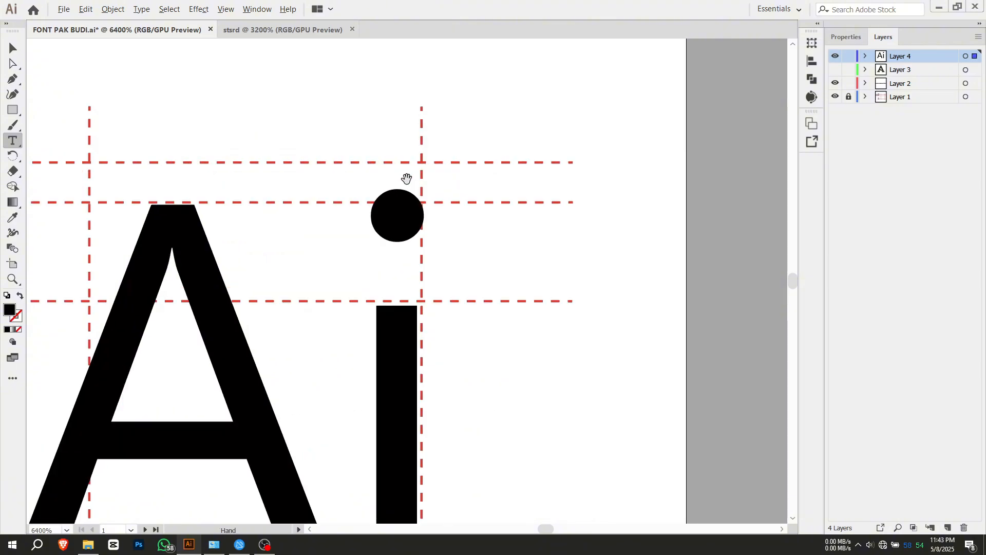
scroll(406, 194, down, 2)
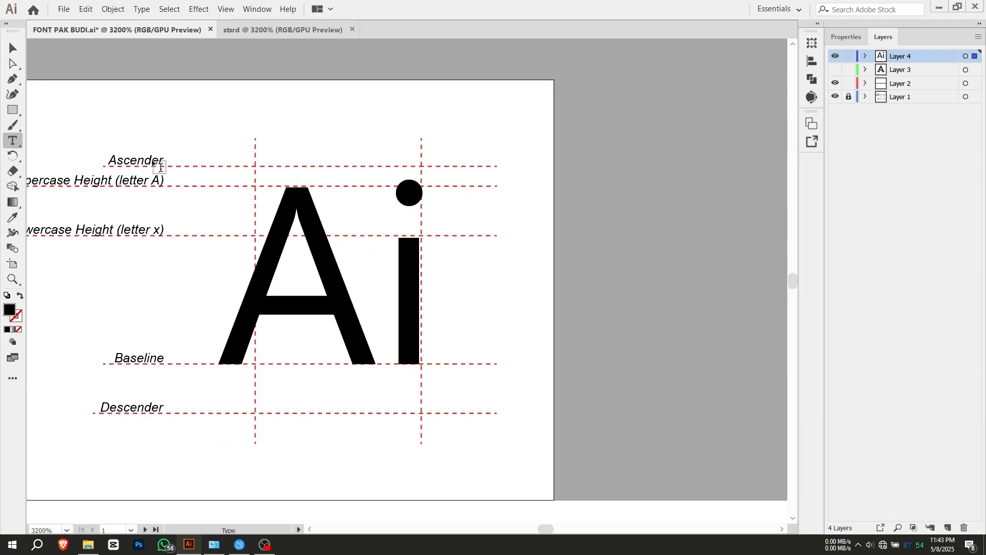
scroll(321, 191, up, 1)
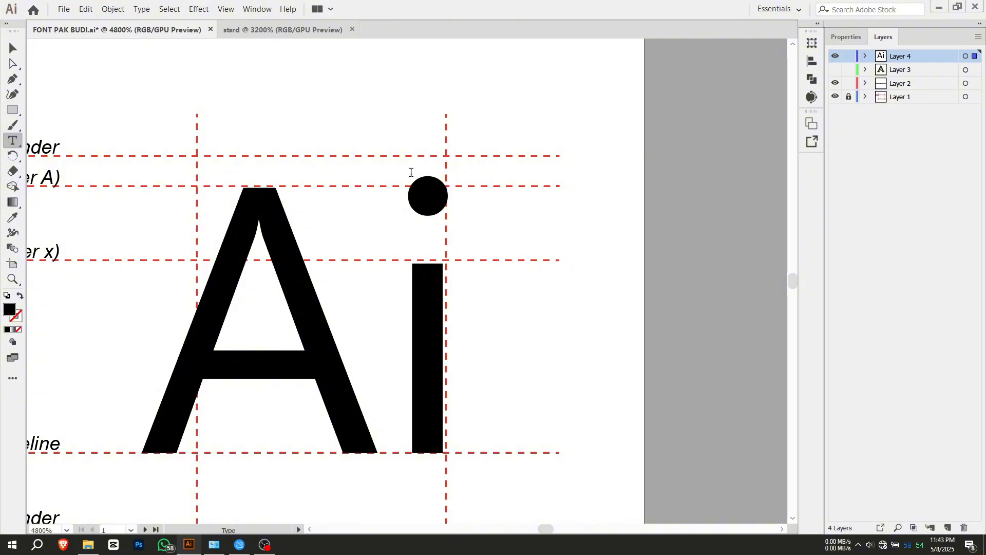
scroll(371, 186, down, 1)
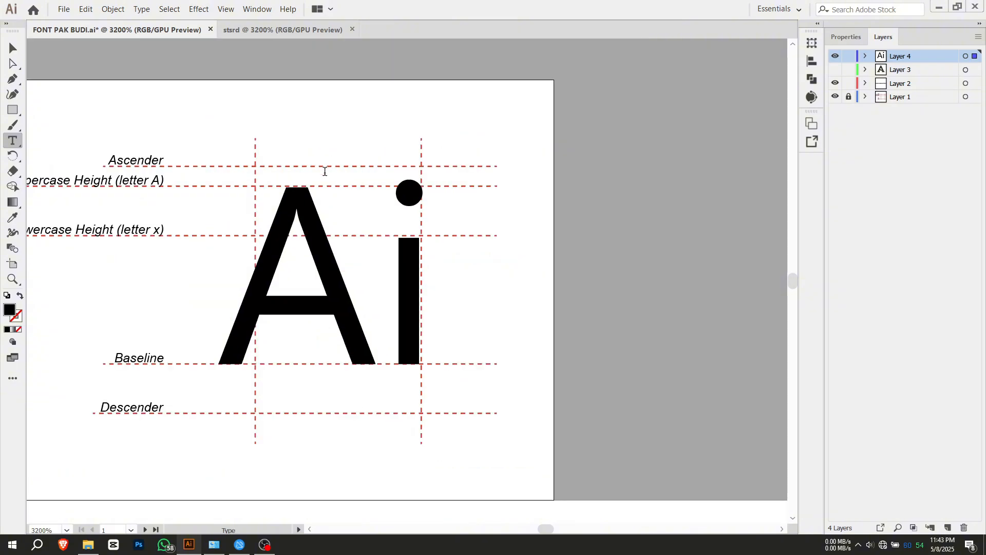
scroll(233, 206, down, 1)
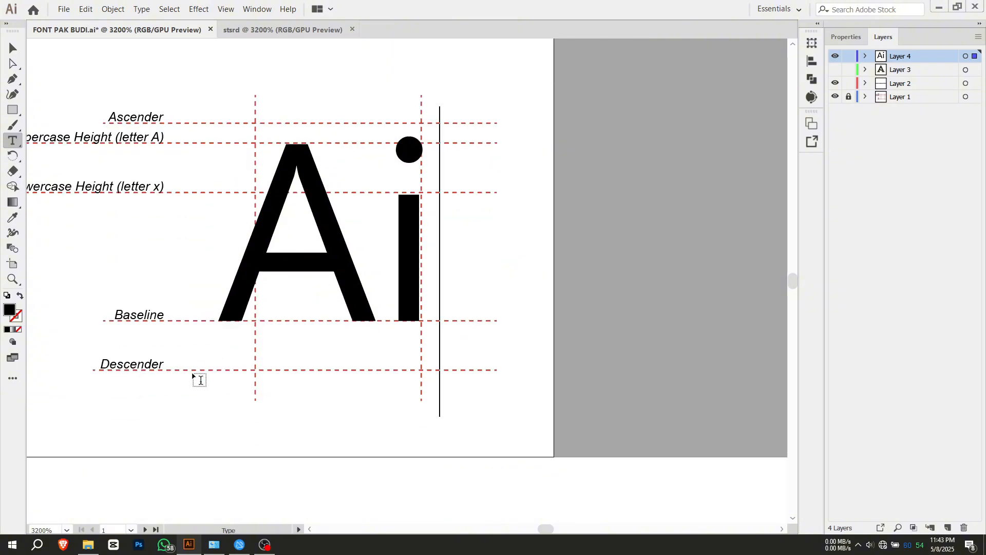
Step: Replace the whole Ai sample text with the lowercase letters jyg
key(BackSpace)
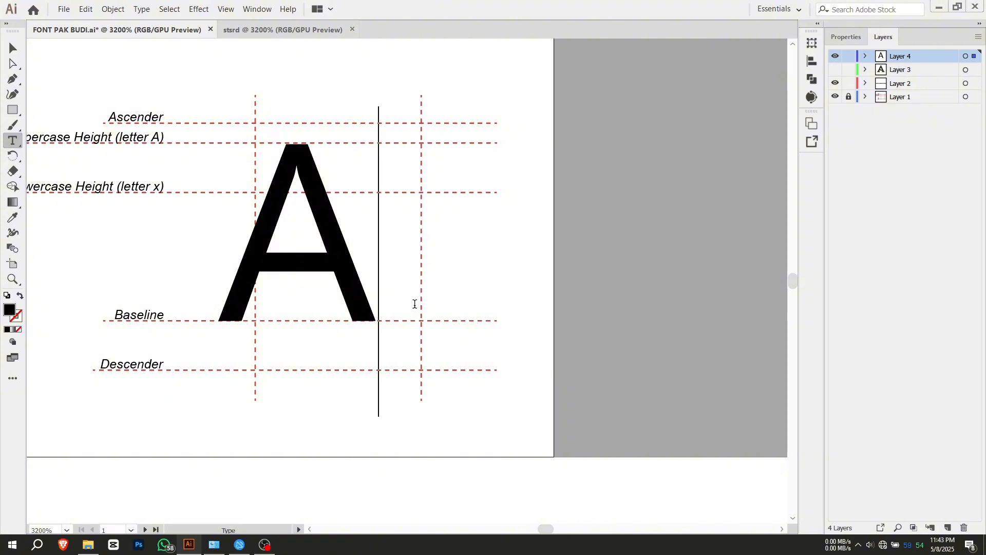
key(BackSpace)
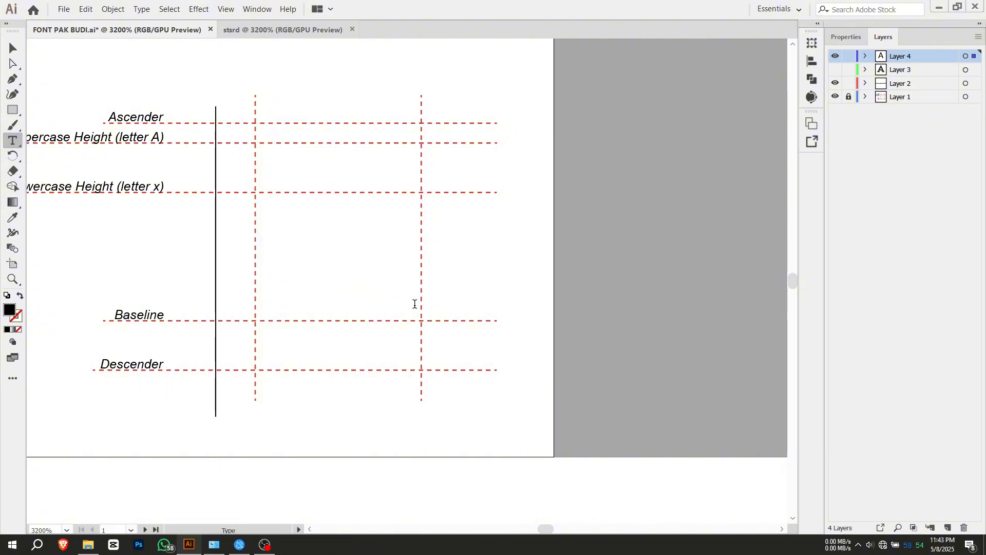
text(jyg)
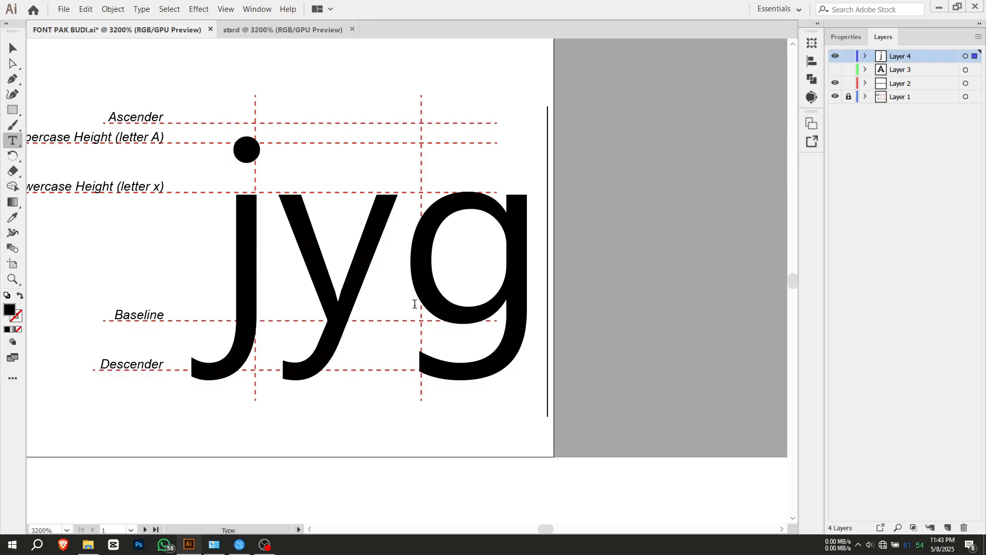
Step: Examine how the tails of the jyg letters sit relative to the Baseline and Descender lines
click(13, 48)
scroll(255, 363, down, 1)
scroll(158, 295, up, 1)
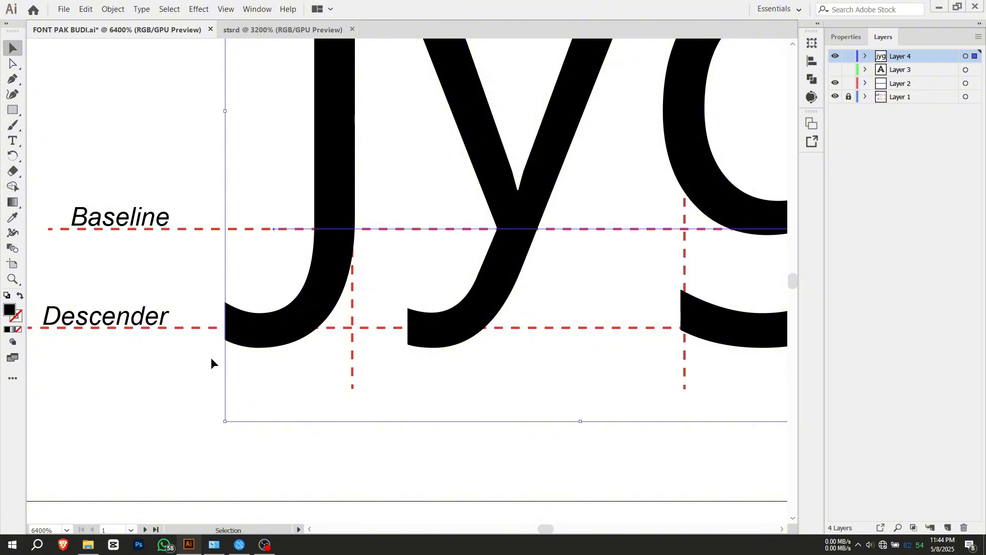
scroll(208, 306, down, 1)
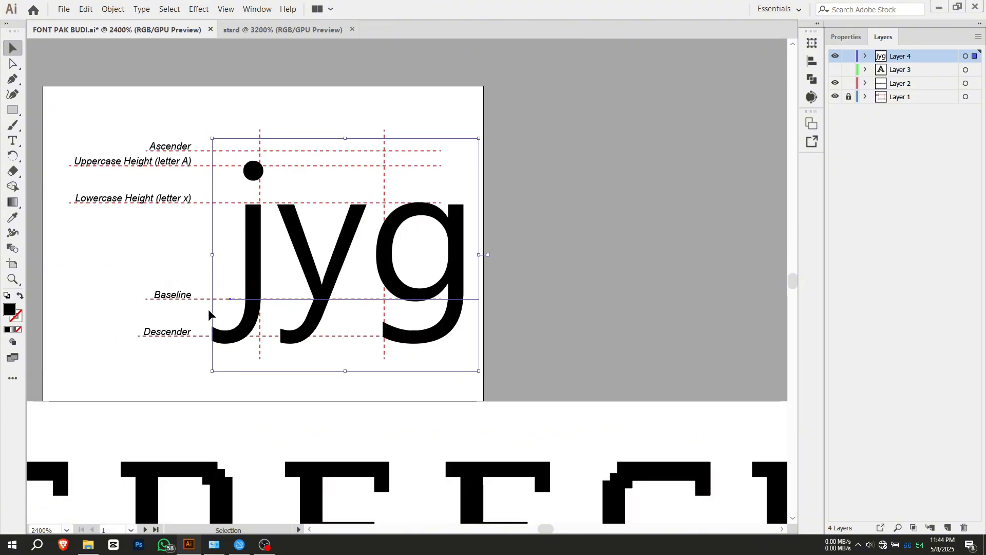
scroll(205, 311, up, 1)
scroll(215, 314, down, 1)
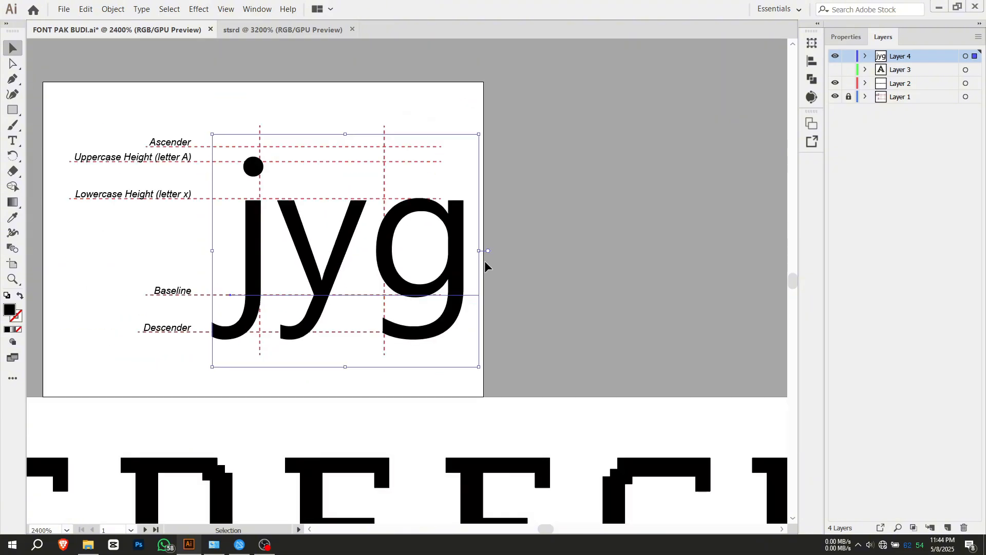
scroll(485, 264, down, 1)
scroll(426, 275, up, 1)
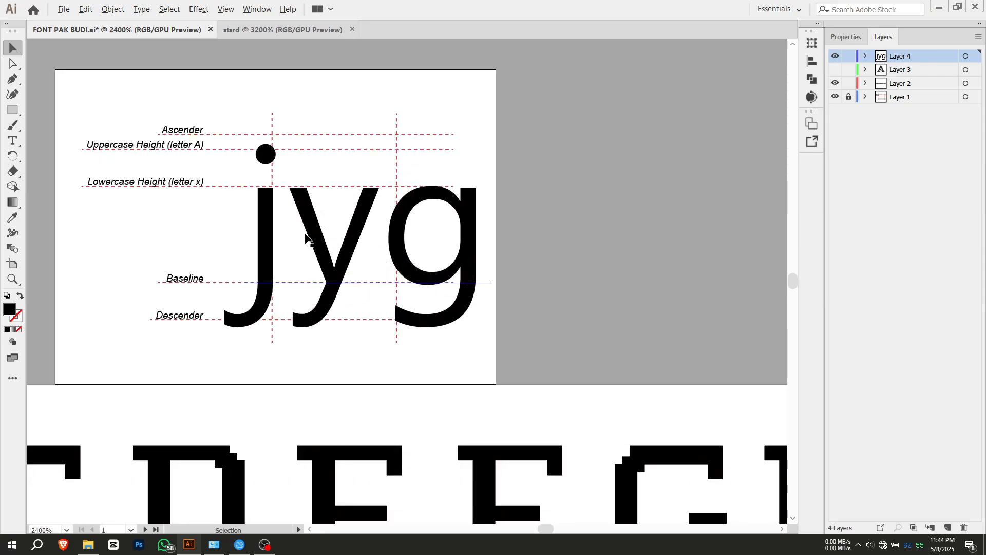
scroll(307, 239, down, 1)
Step: Select the whole jyg text and try larger and smaller font sizes, including 18 pt and 7 pt, ending at 1 pt
double_click(333, 236)
double_click(334, 236)
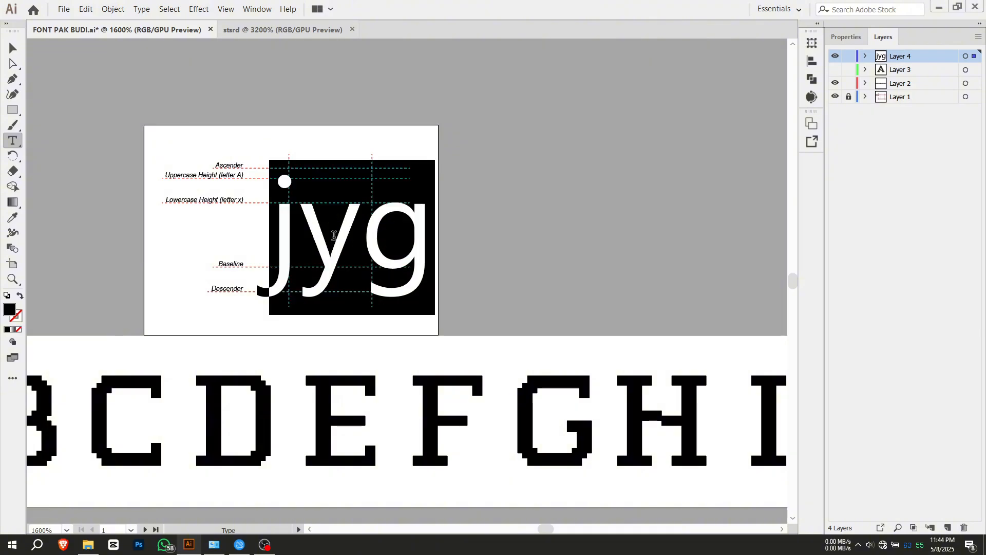
click(846, 37)
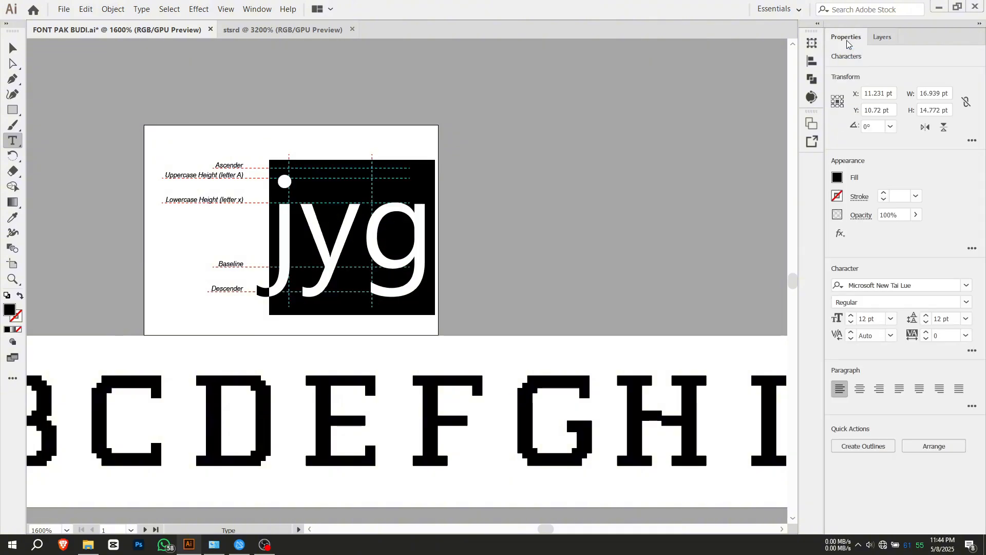
click(891, 319)
click(892, 321)
click(873, 319)
text(20)
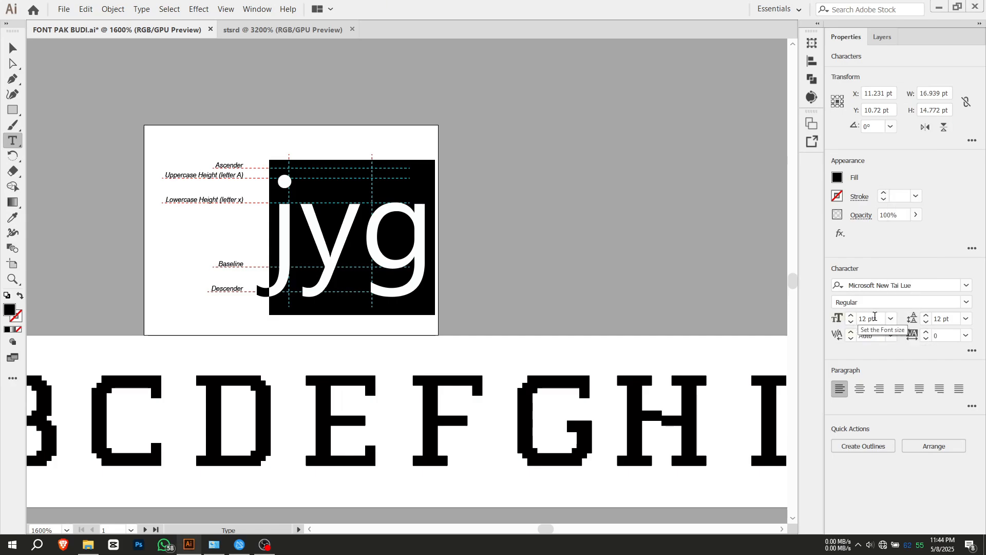
key(Return)
scroll(877, 319, up, 6)
scroll(877, 320, down, 20)
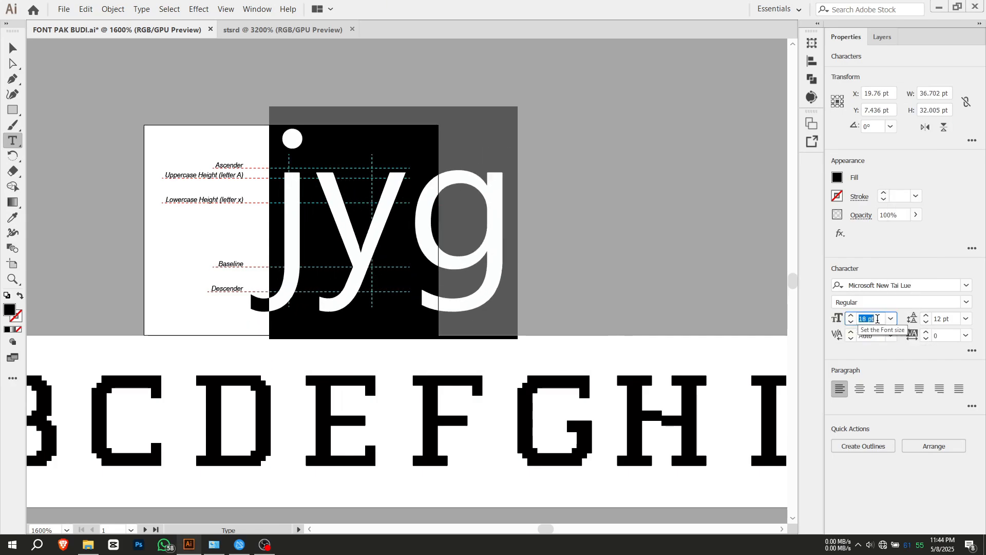
scroll(878, 319, up, 2)
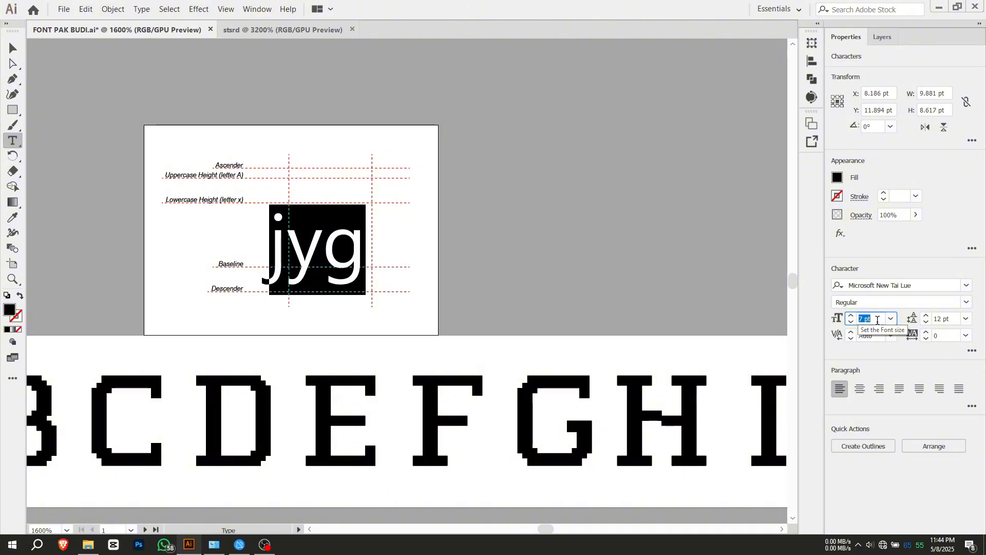
text(1)
key(Return)
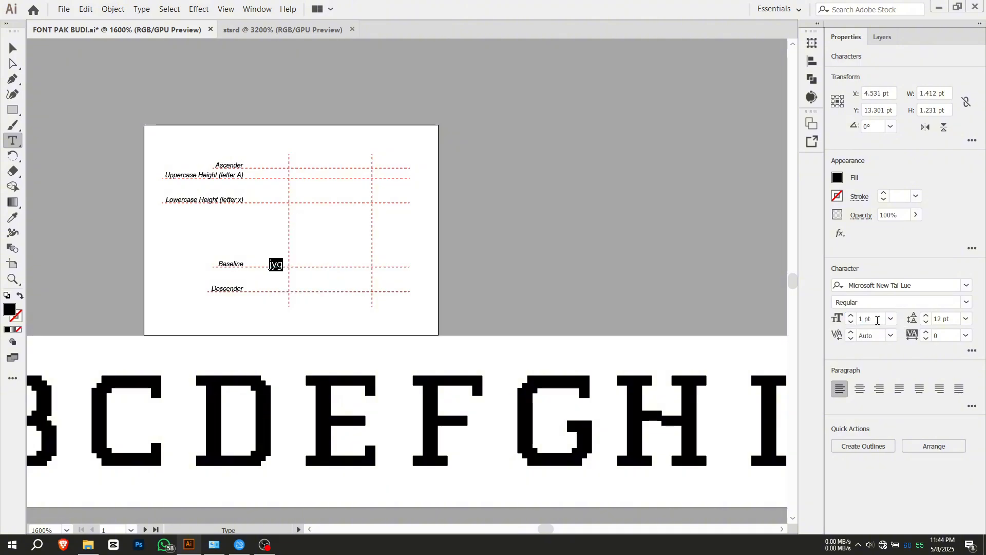
Step: Set the font size of the jyg text to 12 pt and deselect the text
click(877, 320)
key(shift+Left)
key(shift+Left)
text(12)
key(Return)
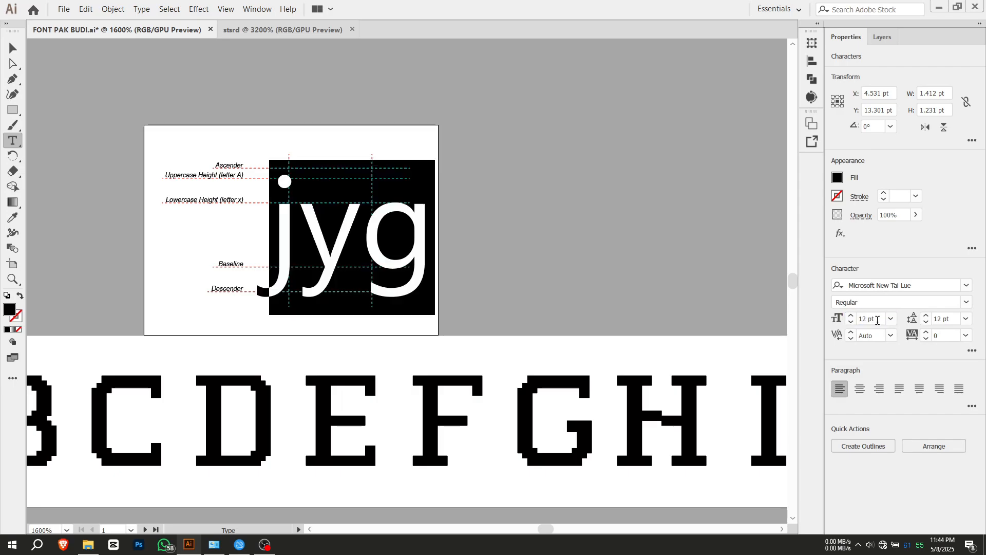
click(12, 49)
click(273, 110)
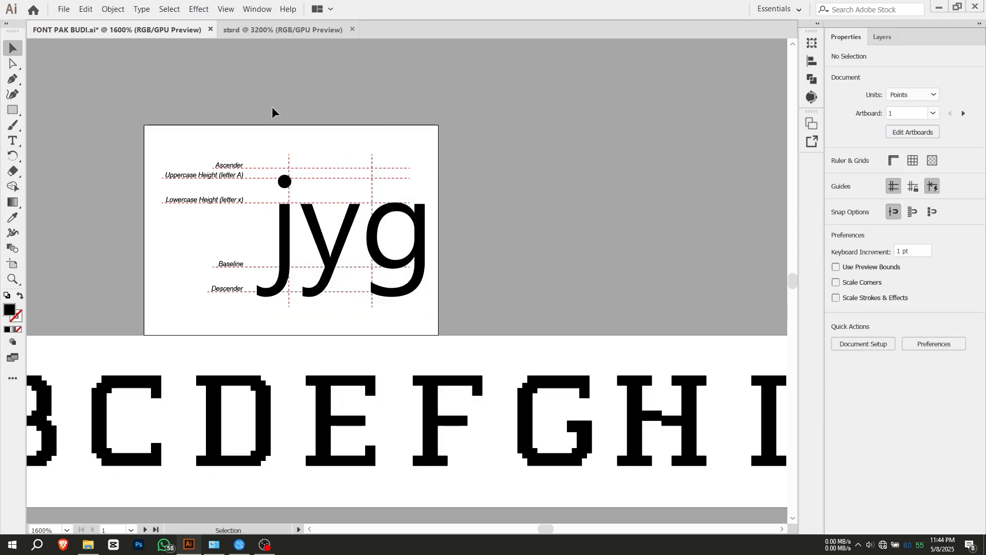
Step: Replace the jyg sample text with asdfk, trying g and j as the final letter before k
scroll(317, 266, down, 1)
drag(230, 254, 288, 253)
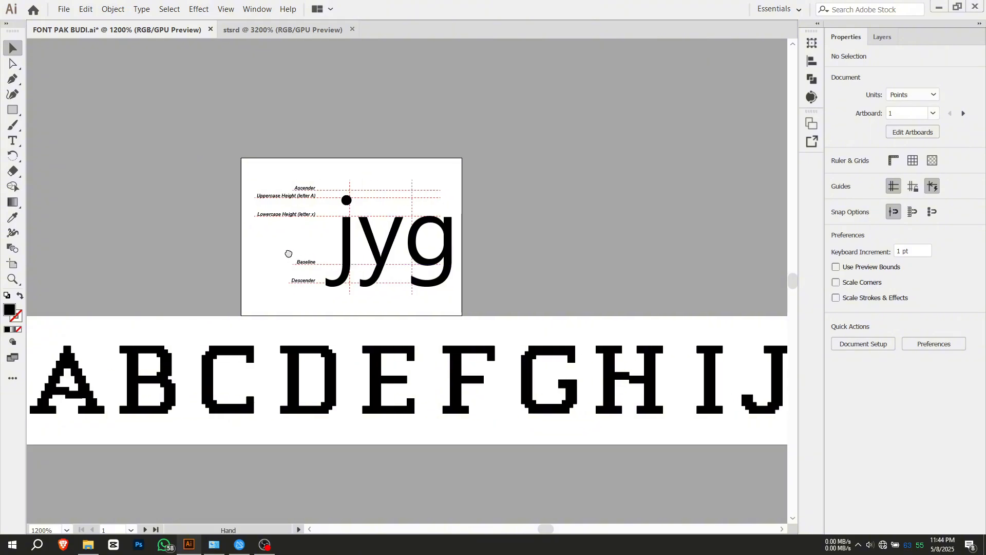
double_click(378, 267)
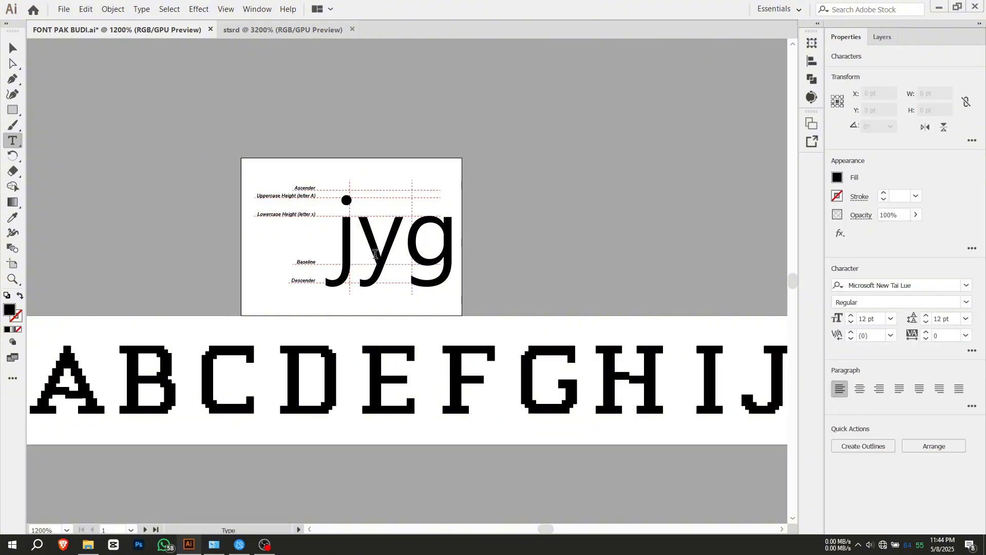
double_click(375, 254)
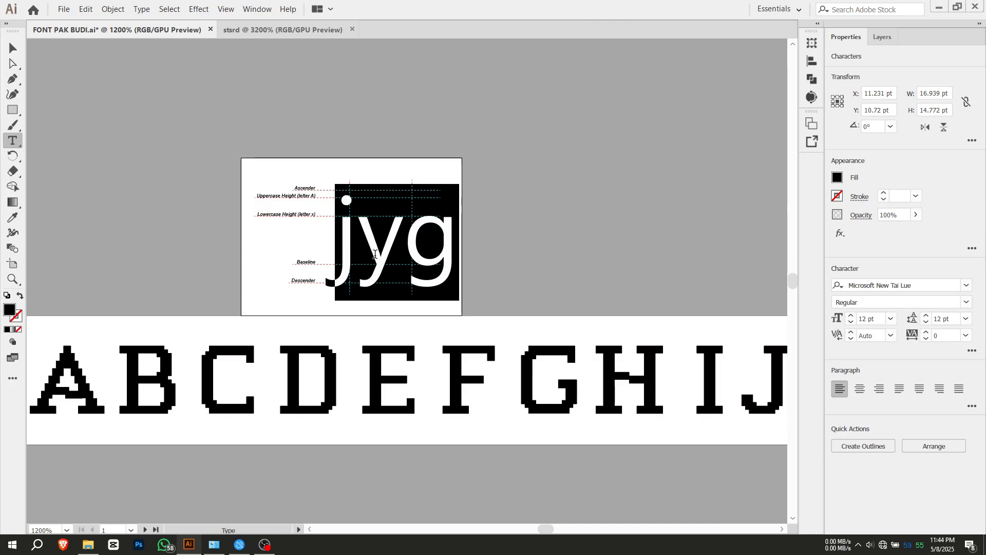
text(asdfg)
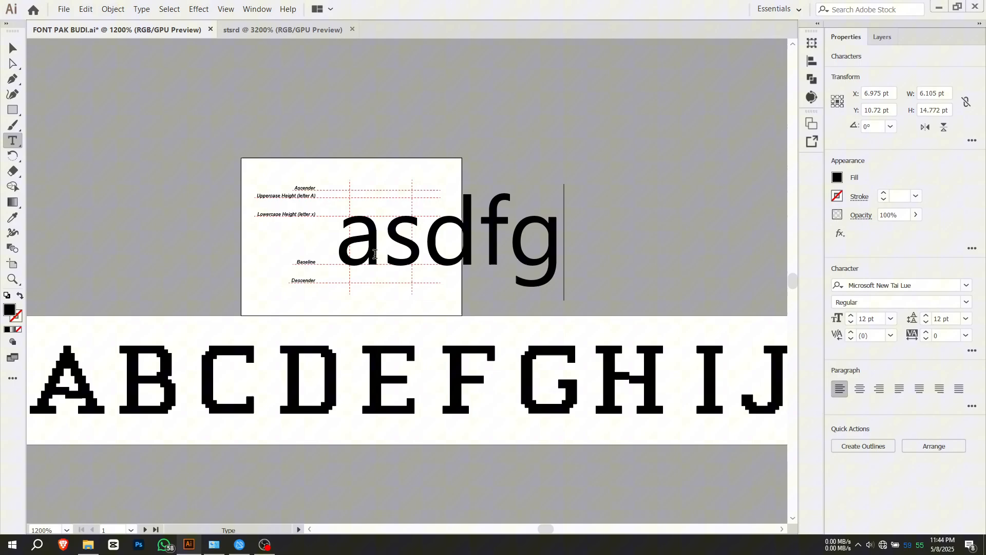
key(BackSpace)
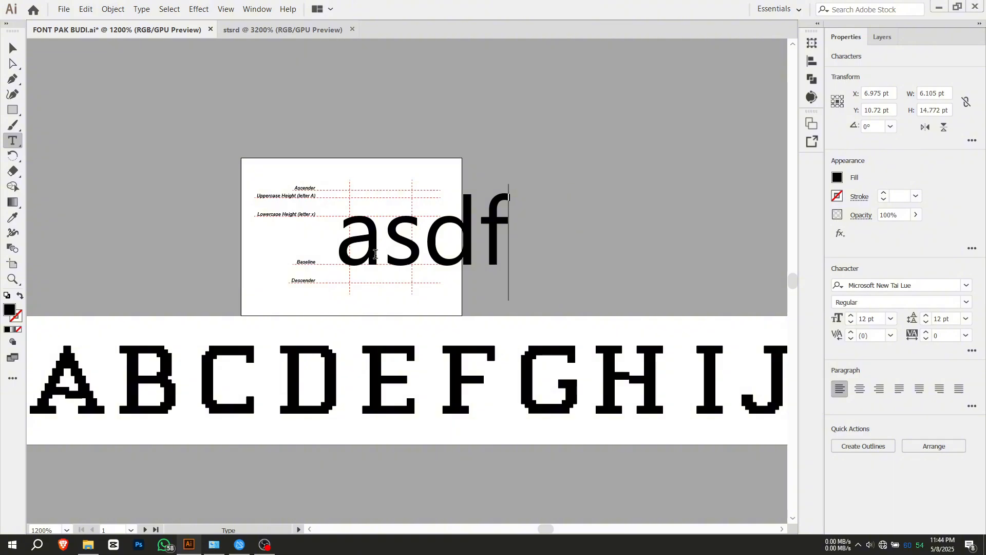
text(j)
key(BackSpace)
text(k)
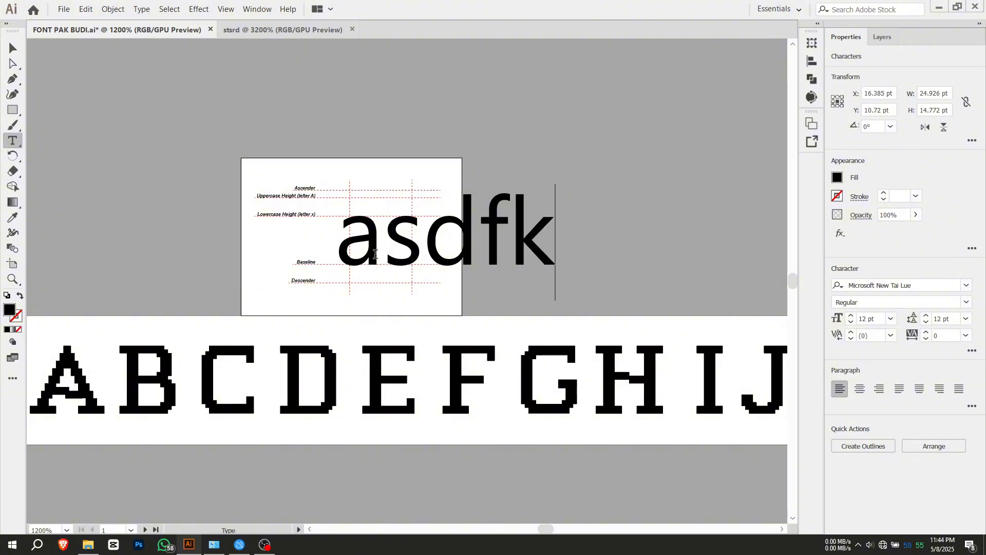
Step: Move the asdfk text about 11 pt to the left so it spans the artboard, and deselect it
click(15, 49)
alt+scroll(315, 227, up, 3)
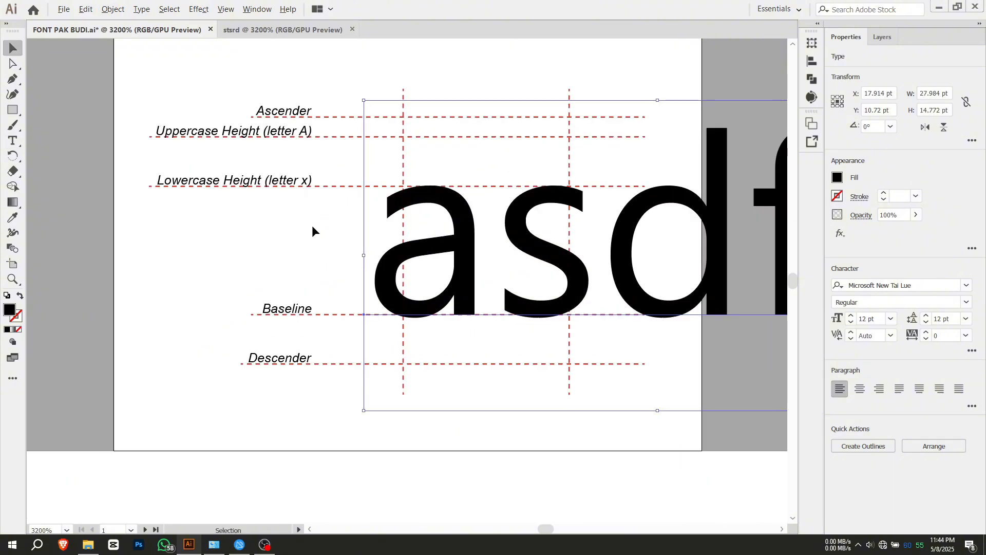
alt+scroll(435, 315, up, 2)
alt+scroll(454, 331, down, 4)
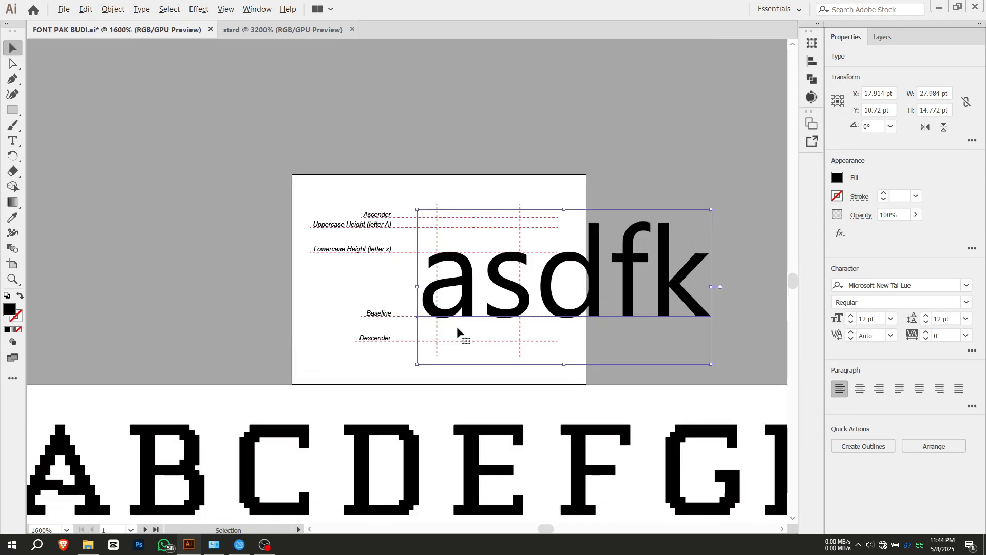
scroll(458, 335, right, 2)
drag(475, 296, 354, 293)
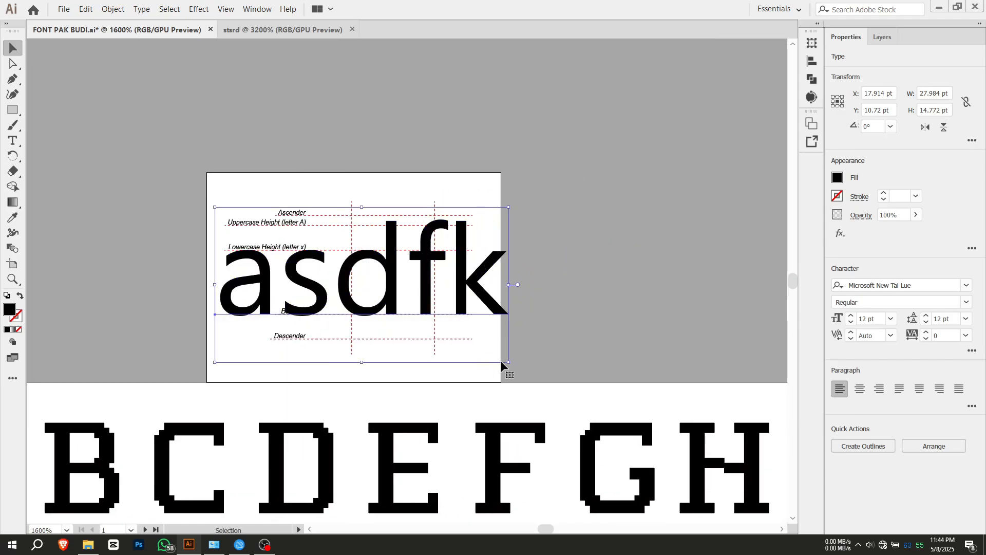
click(502, 368)
Step: Insert the letter g between the d and f of the asdfk sample text
alt+scroll(463, 311, up, 3)
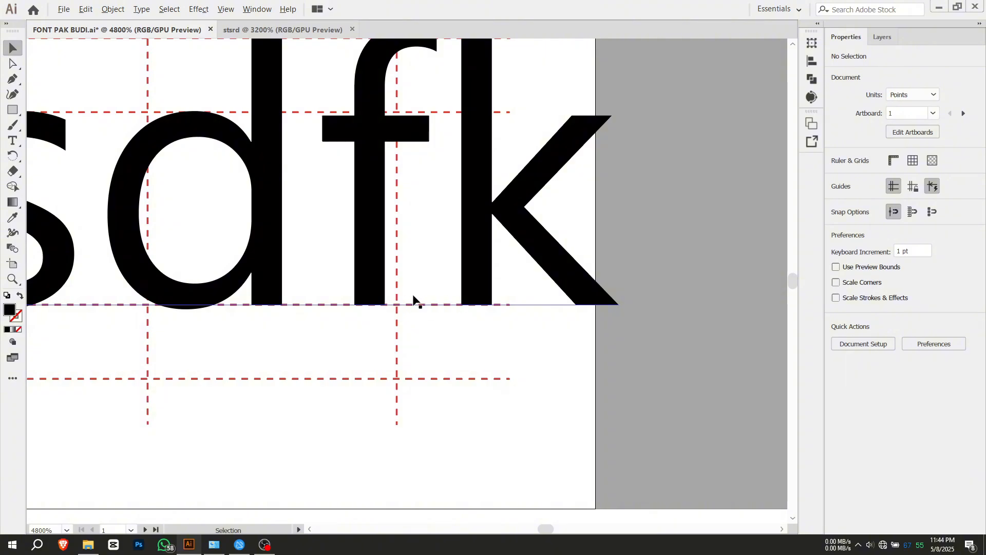
alt+scroll(413, 297, down, 5)
alt+scroll(364, 285, up, 3)
double_click(431, 284)
key(ctrl+a)
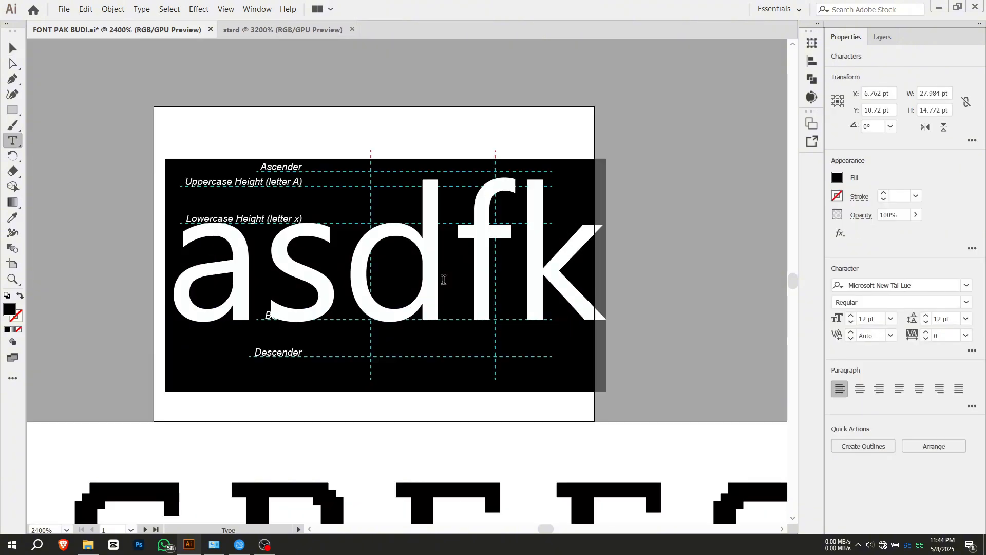
click(451, 276)
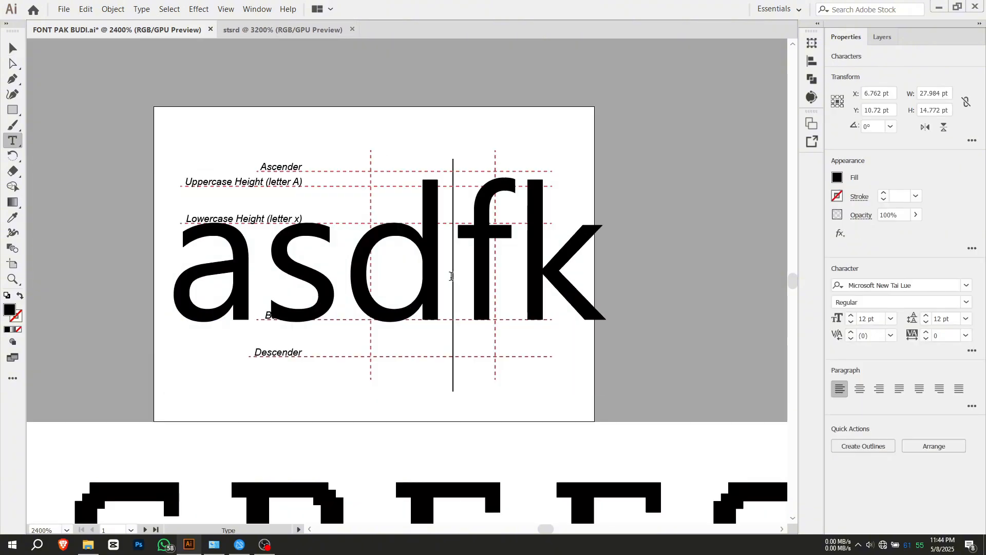
text(g)
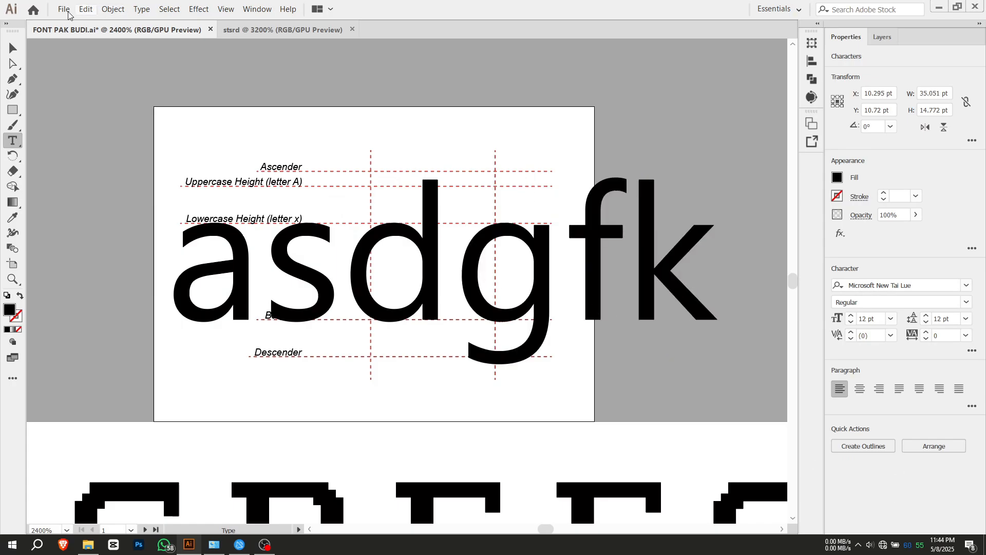
click(11, 47)
key(ctrl+minus)
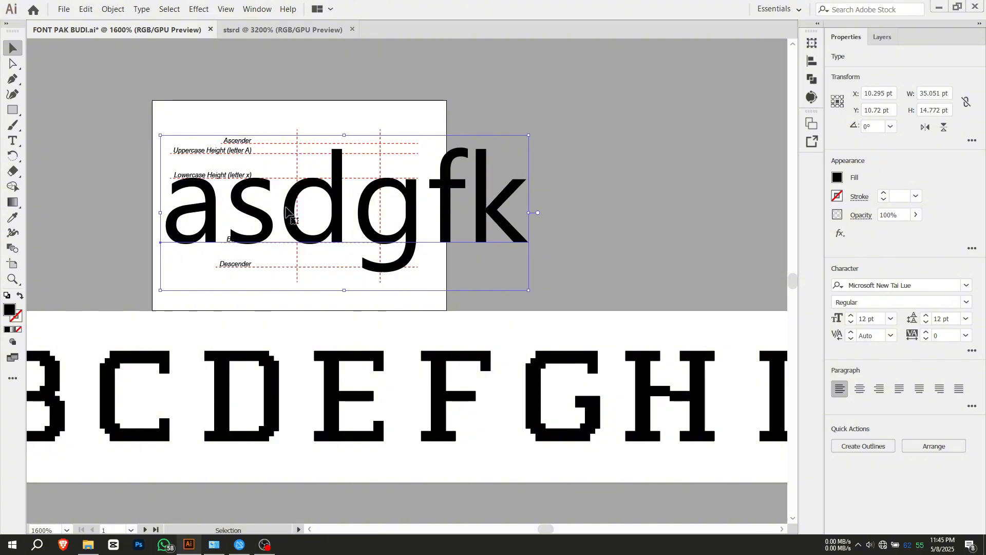
Step: Replace the asdgfk sample text with the uppercase letters AGDFASGHAS and deselect it
key(t)
double_click(295, 210)
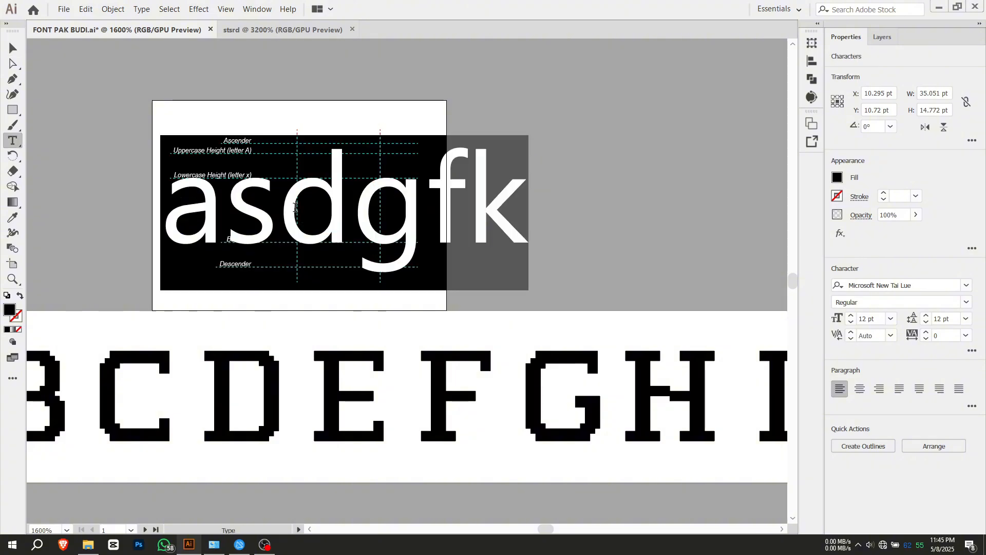
text(AGDFASGHAS)
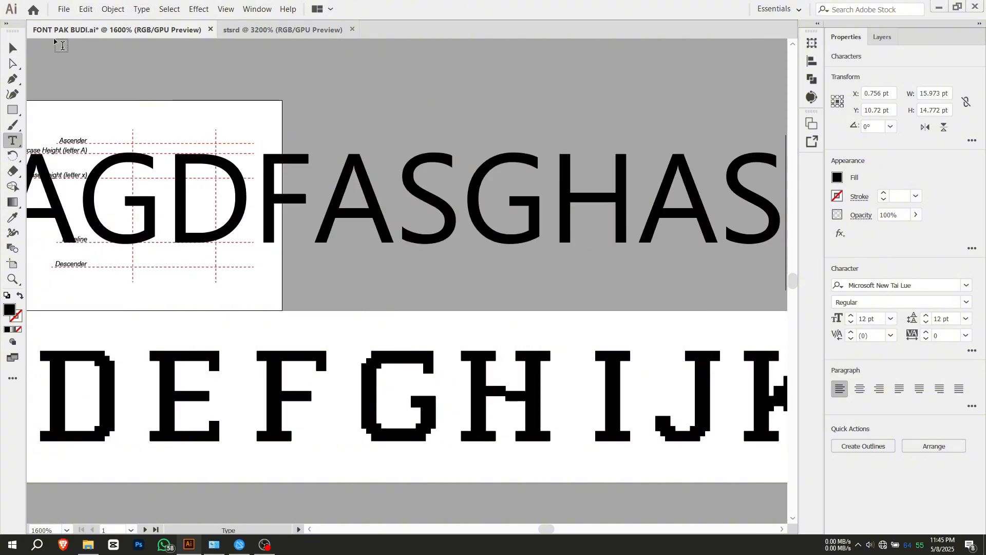
click(13, 48)
click(286, 134)
Step: Delete the AGDFASGHAS sample text from the guide line artboard
drag(210, 129, 467, 144)
scroll(466, 145, down, 2)
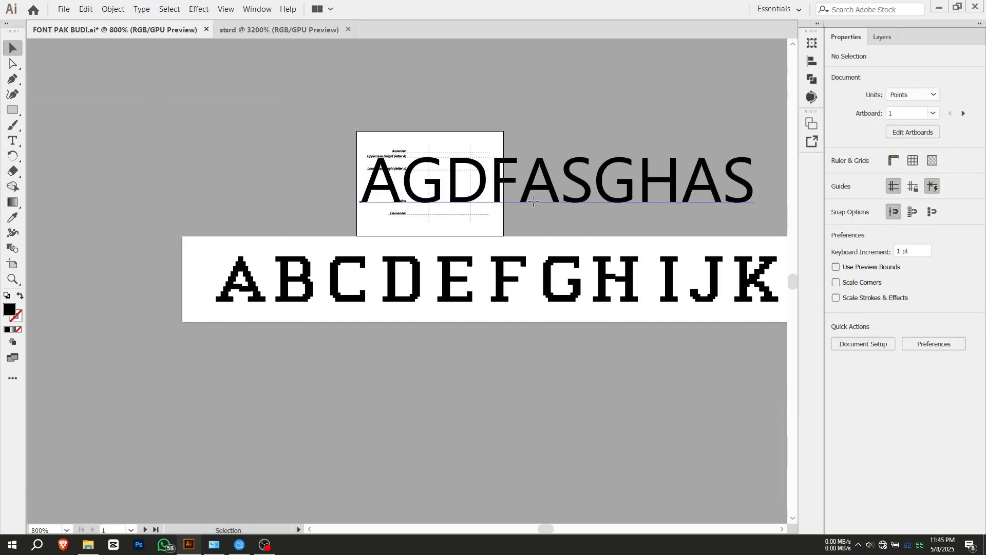
click(534, 199)
key(Delete)
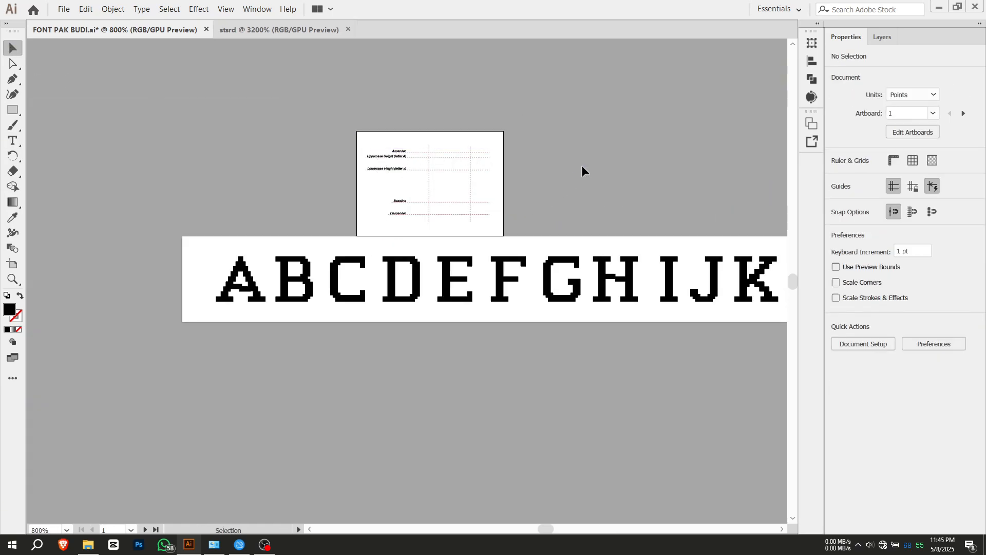
Step: Examine the shape of the pixel letter A at the start of the alphabet artboard
scroll(492, 218, down, 2)
drag(562, 209, 385, 176)
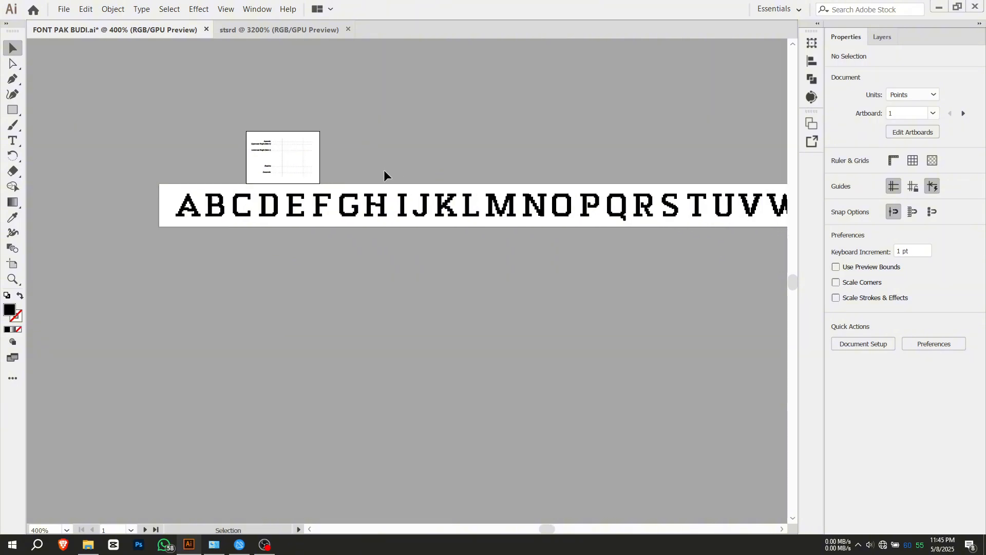
scroll(199, 205, up, 4)
click(154, 241)
scroll(154, 241, up, 2)
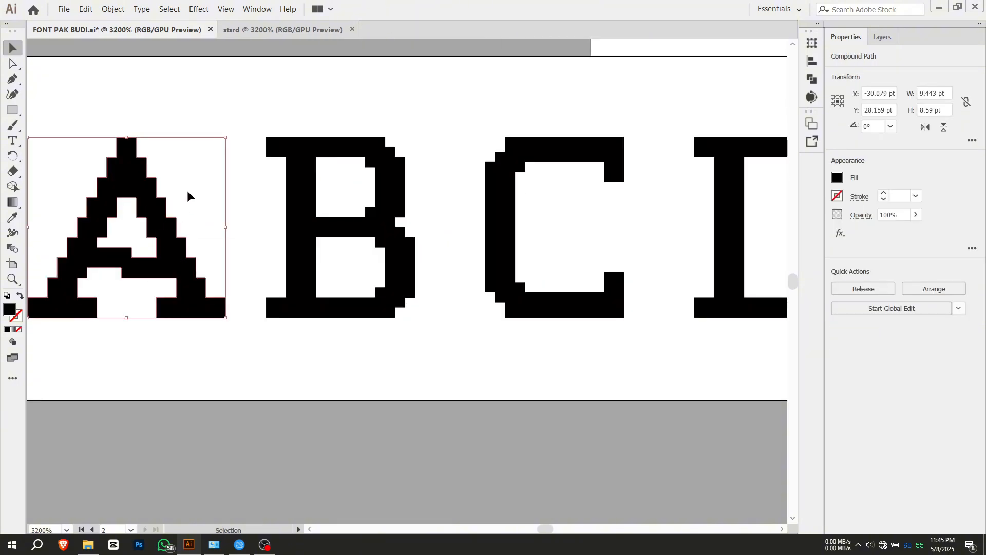
click(215, 99)
drag(158, 110, 374, 172)
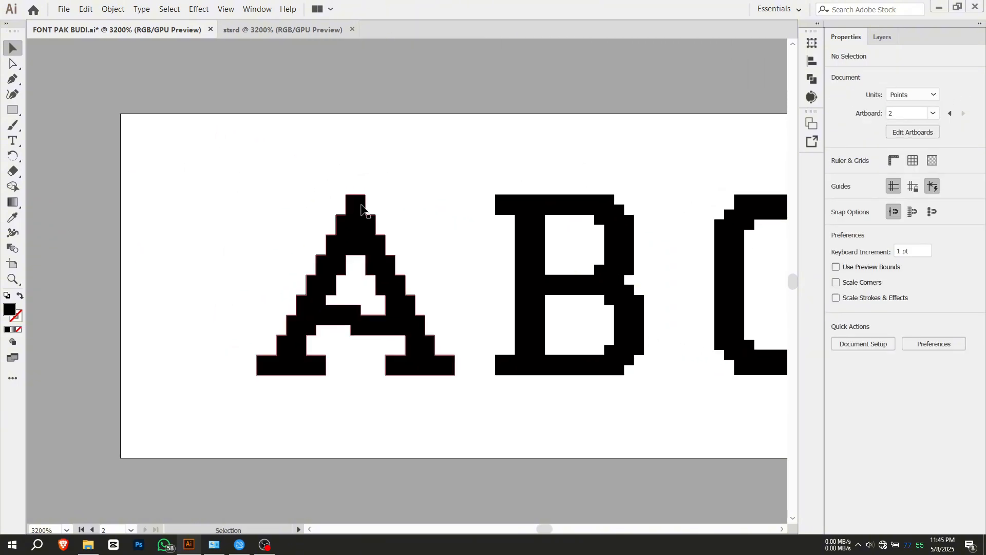
click(359, 211)
click(354, 172)
click(355, 216)
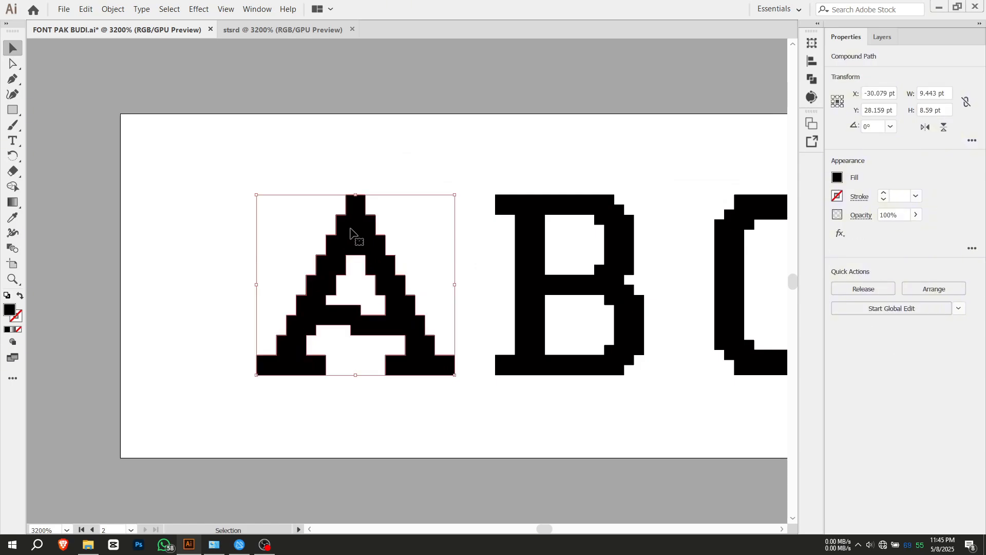
click(303, 170)
Step: Draw two upright rectangles about 1 x 2.7 pt beside the letter A and a horizontal one about 2.7 x 0.9 pt joining their lower ends
key(m)
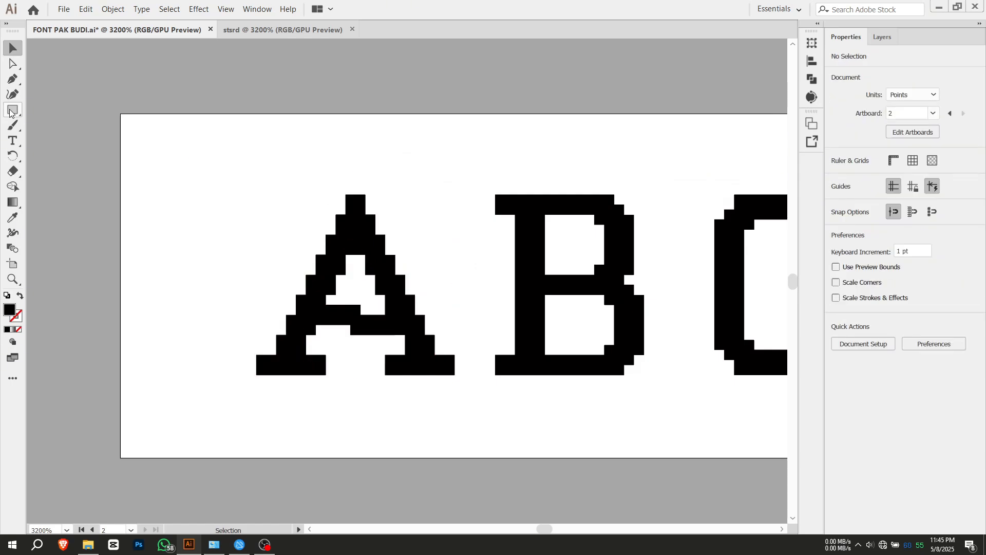
scroll(152, 138, up, 1)
drag(145, 129, 177, 213)
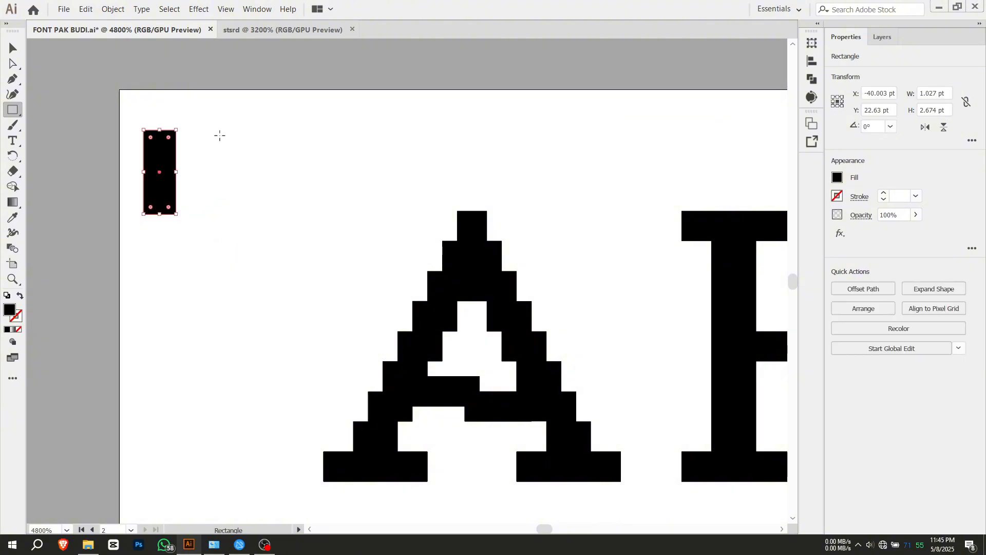
mouse_move(218, 135)
mouse_down()
mouse_move(243, 214)
mouse_move(253, 214)
mouse_up()
drag(147, 187, 253, 213)
Step: Shift the second upright bar slightly toward the first and extend its top edge level with the first bar
key(v)
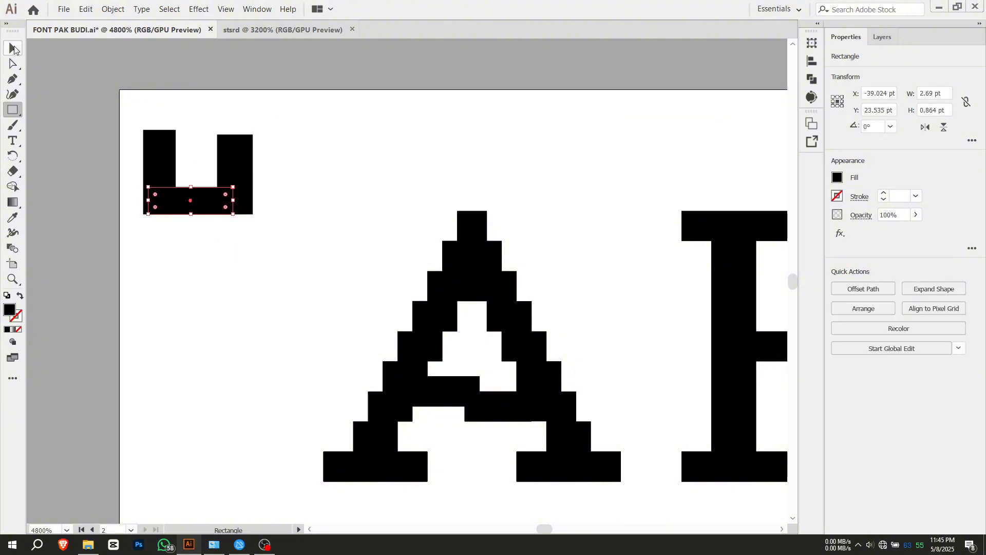
click(138, 77)
drag(184, 130, 317, 168)
scroll(332, 181, up, 2)
drag(401, 219, 389, 222)
drag(384, 168, 384, 157)
click(407, 155)
scroll(407, 155, down, 2)
Step: Unite the three black rectangles into a single U-shaped path and deselect it
drag(268, 175, 419, 291)
click(811, 80)
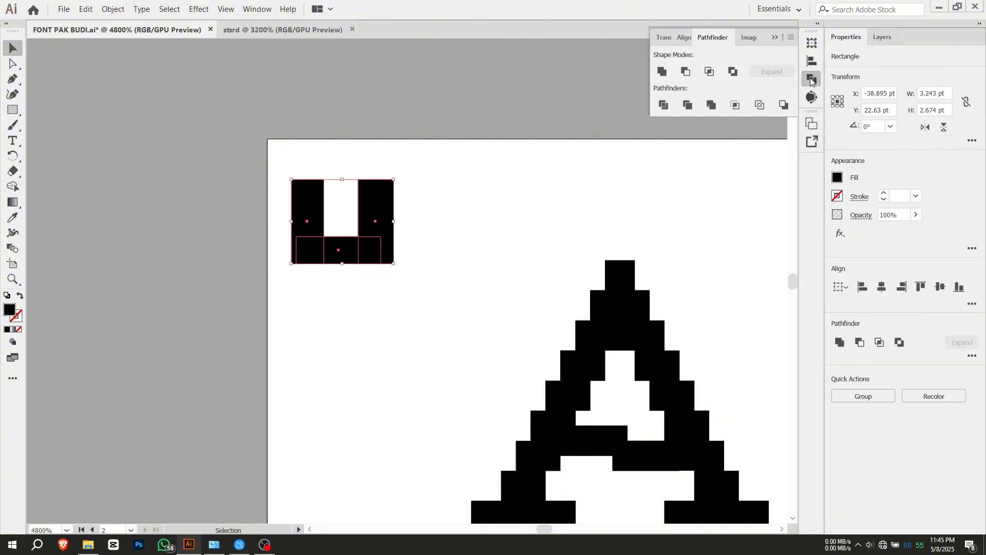
click(662, 71)
click(543, 172)
Step: Delete the U-shaped path beside the letter A
scroll(452, 208, down, 2)
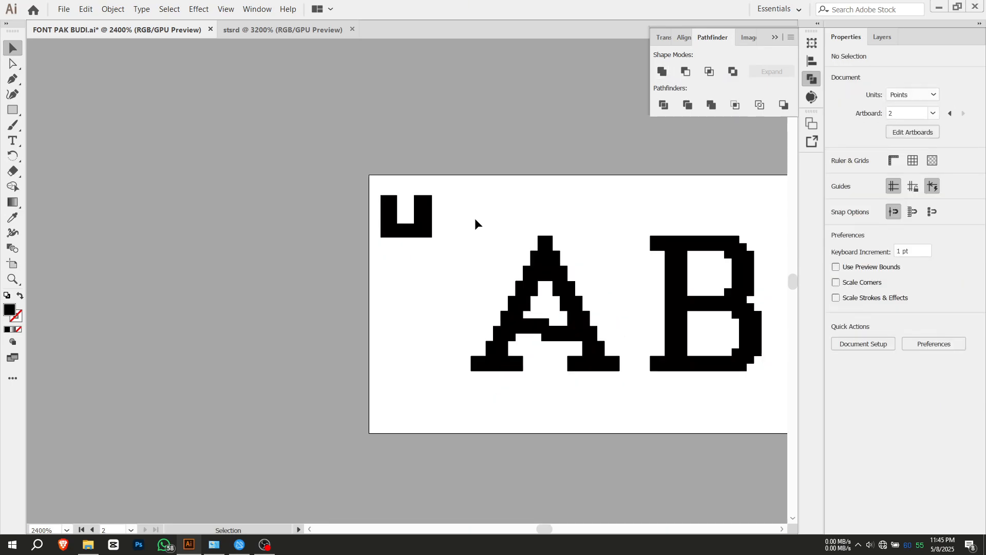
click(413, 215)
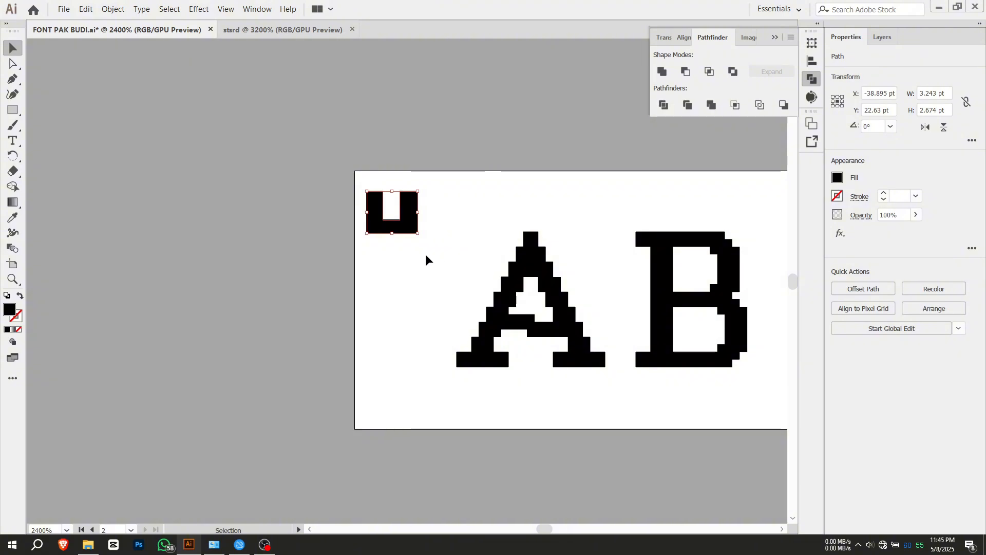
key(Delete)
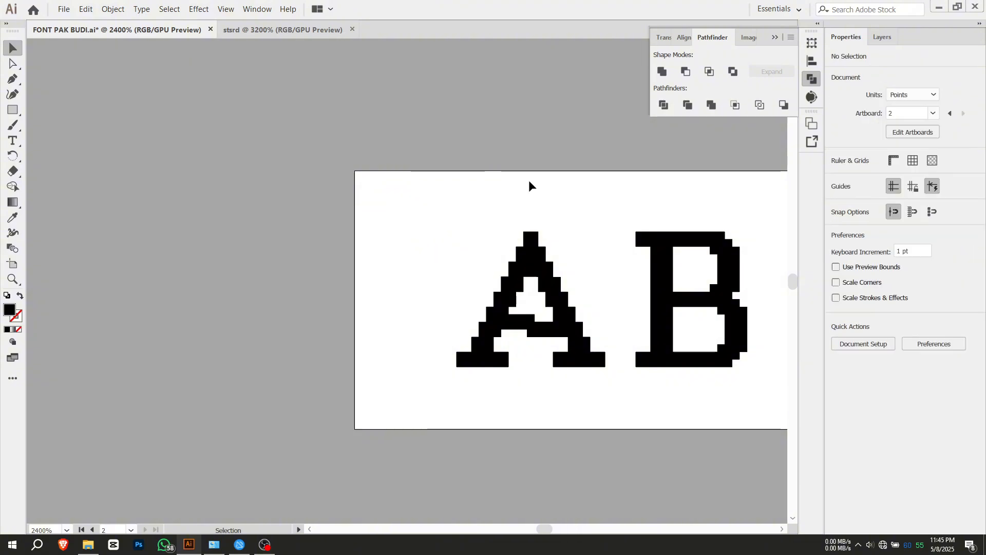
click(775, 37)
Step: Examine the pixel letters A to Z and the Baseline and Descender guide lines on the artboard above them
scroll(572, 191, down, 1)
drag(573, 191, 364, 174)
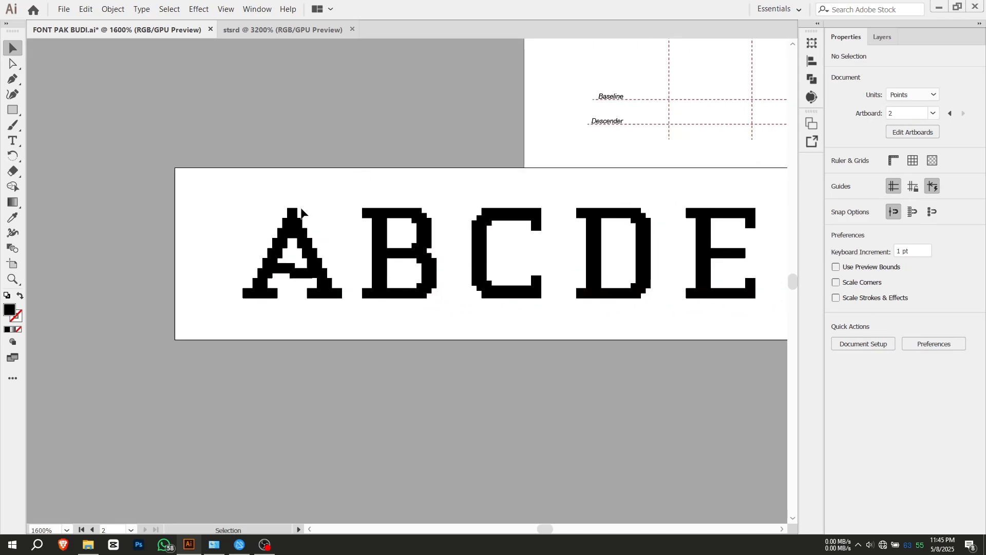
scroll(301, 210, down, 5)
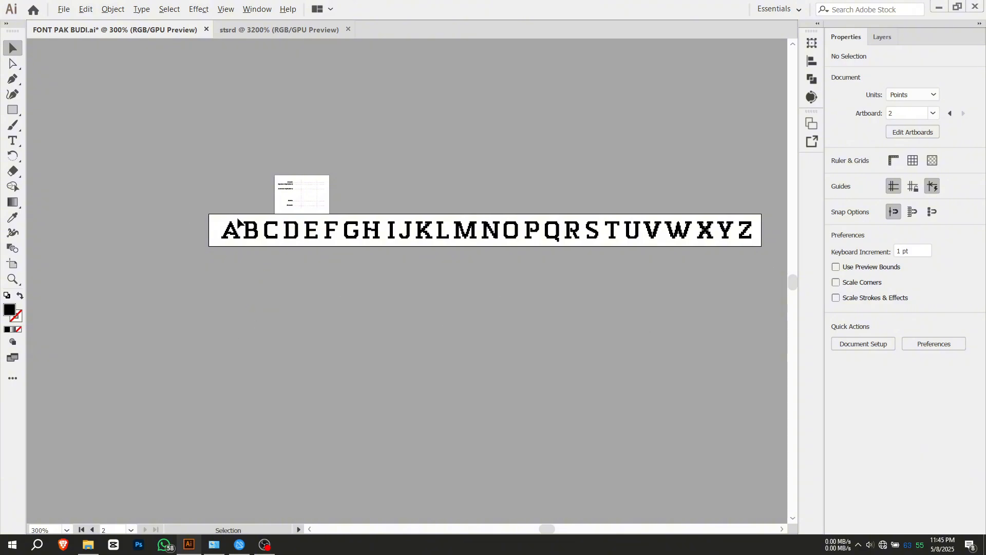
scroll(224, 220, up, 3)
scroll(224, 220, up, 5)
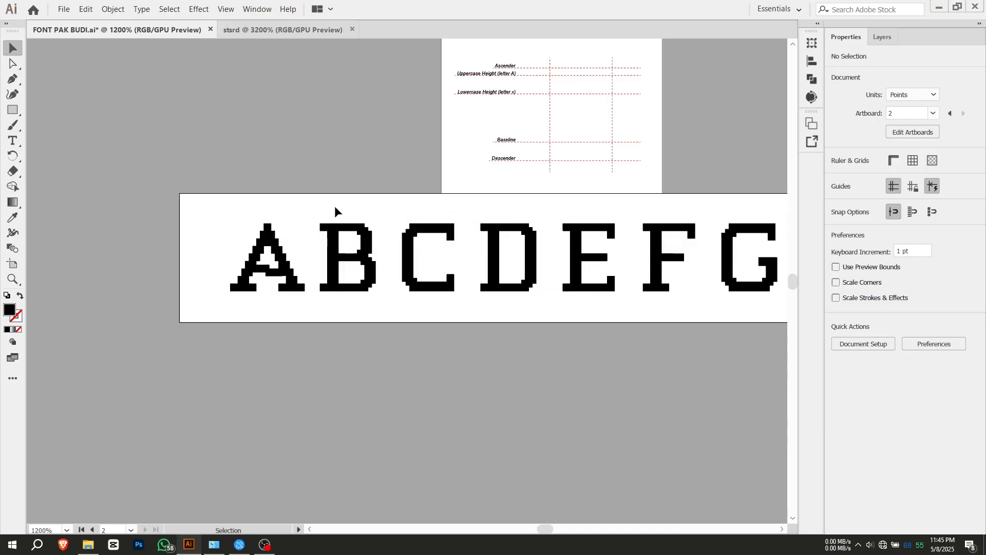
scroll(254, 358, up, 1)
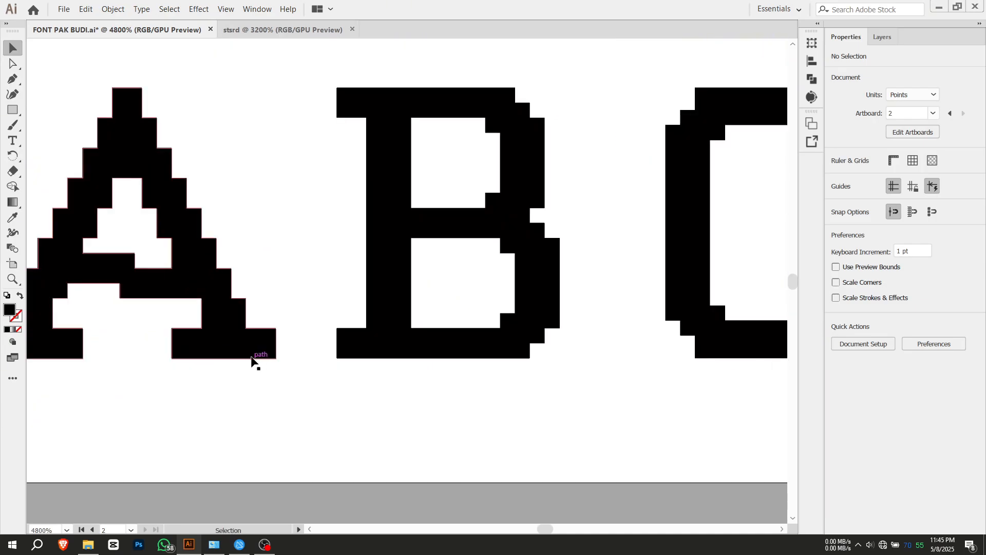
scroll(309, 334, down, 4)
scroll(397, 282, up, 2)
scroll(466, 229, up, 1)
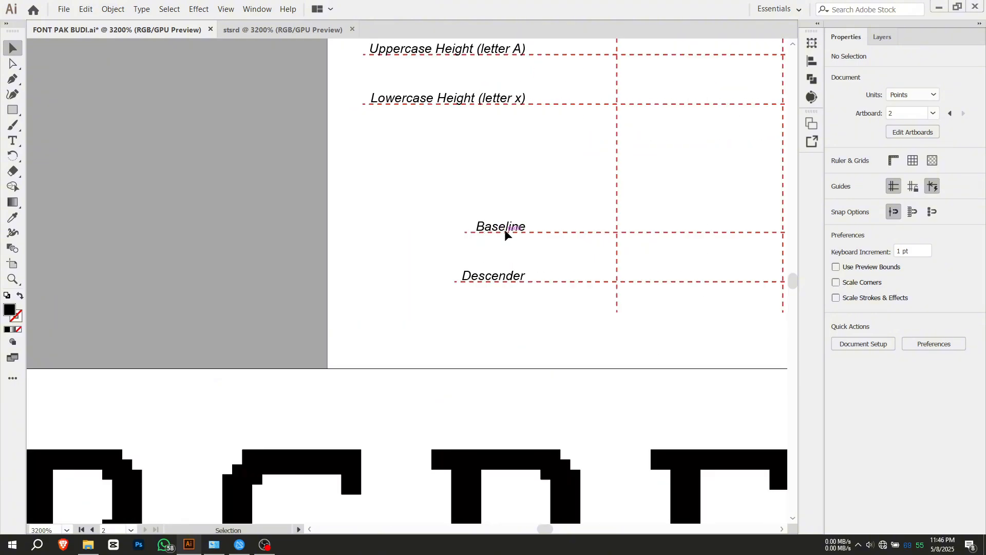
scroll(513, 313, down, 2)
scroll(467, 331, down, 1)
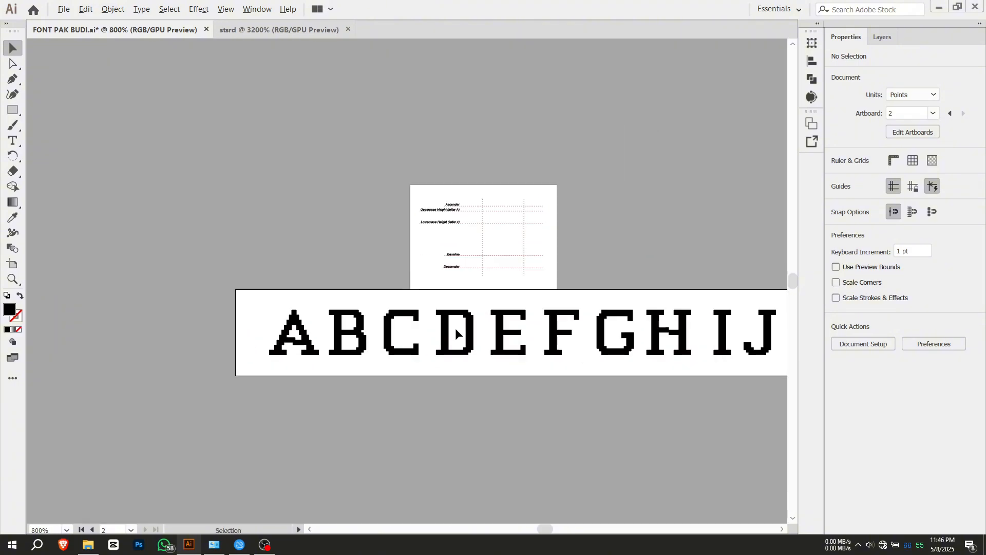
drag(614, 356, 374, 288)
scroll(298, 290, down, 2)
scroll(158, 282, down, 1)
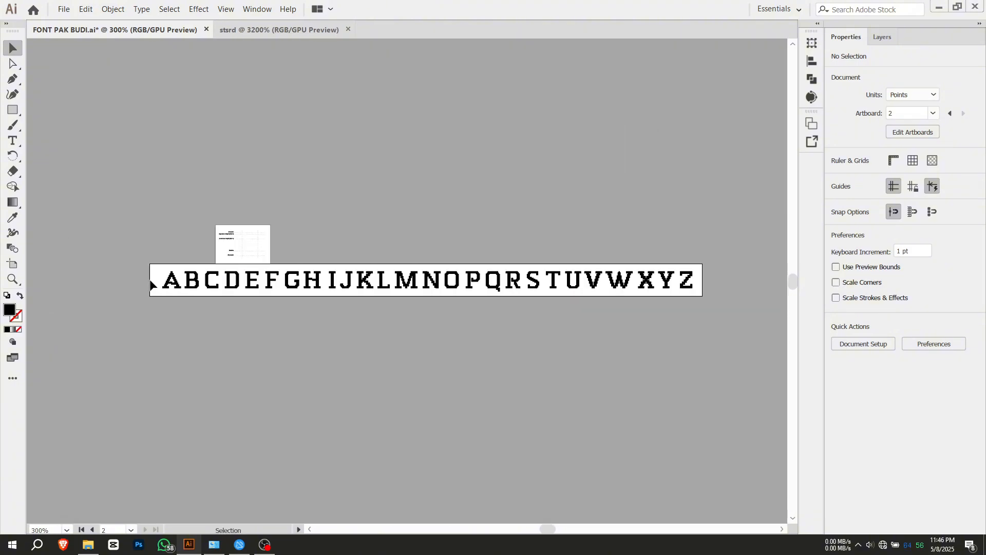
Step: Try aligning all letters A to Z by their bottom edges, undo the alignment and deselect the letters
drag(126, 266, 725, 286)
scroll(515, 282, up, 4)
scroll(464, 289, up, 3)
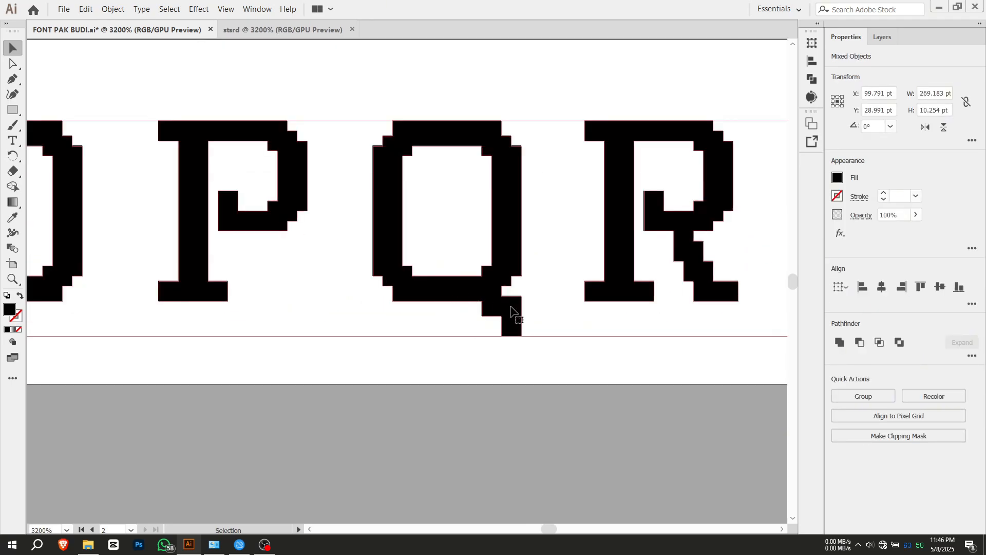
scroll(423, 286, down, 2)
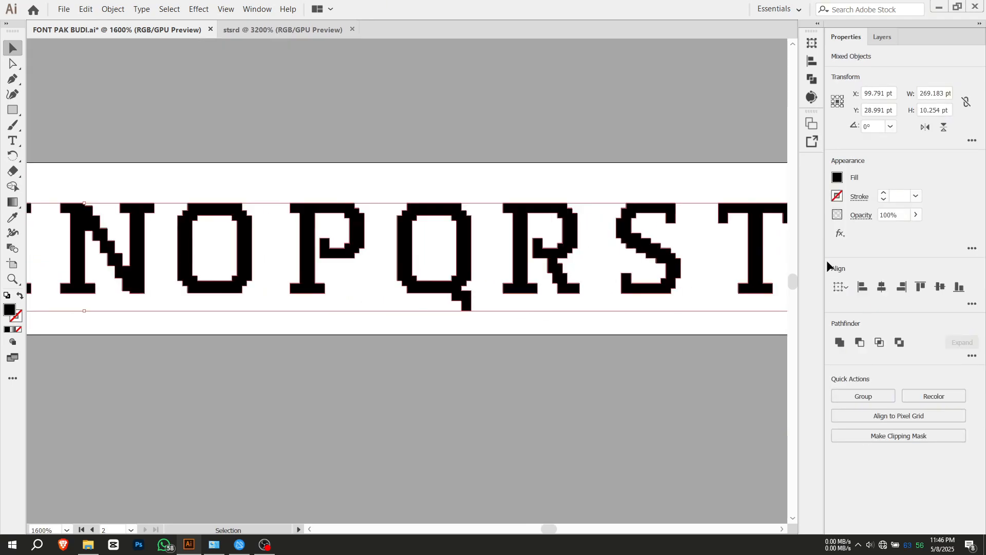
click(812, 61)
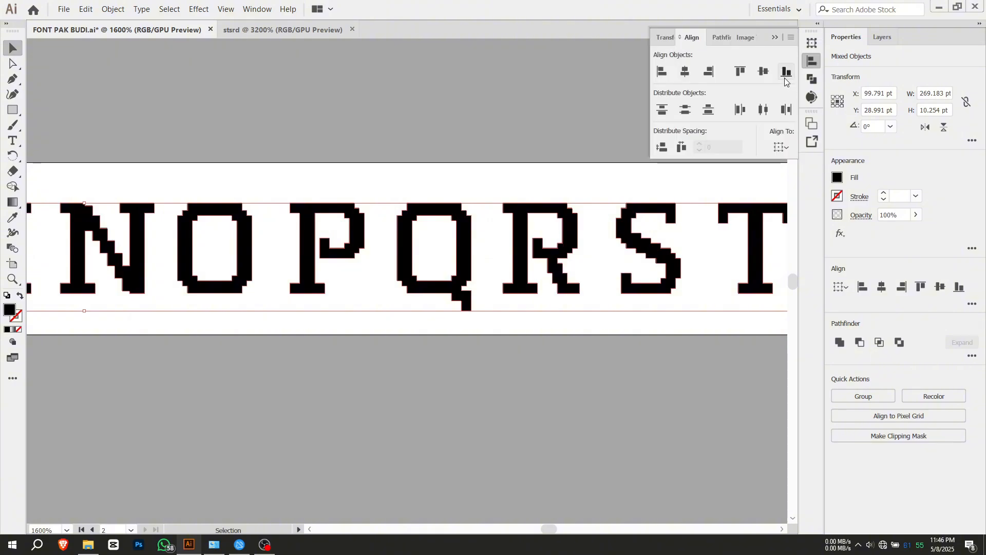
click(786, 72)
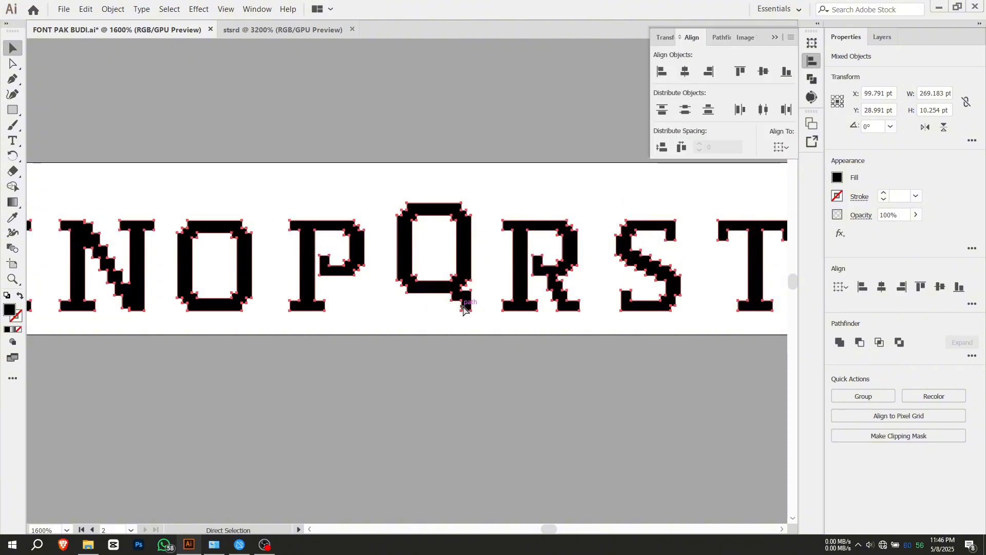
key(ctrl+z)
click(449, 159)
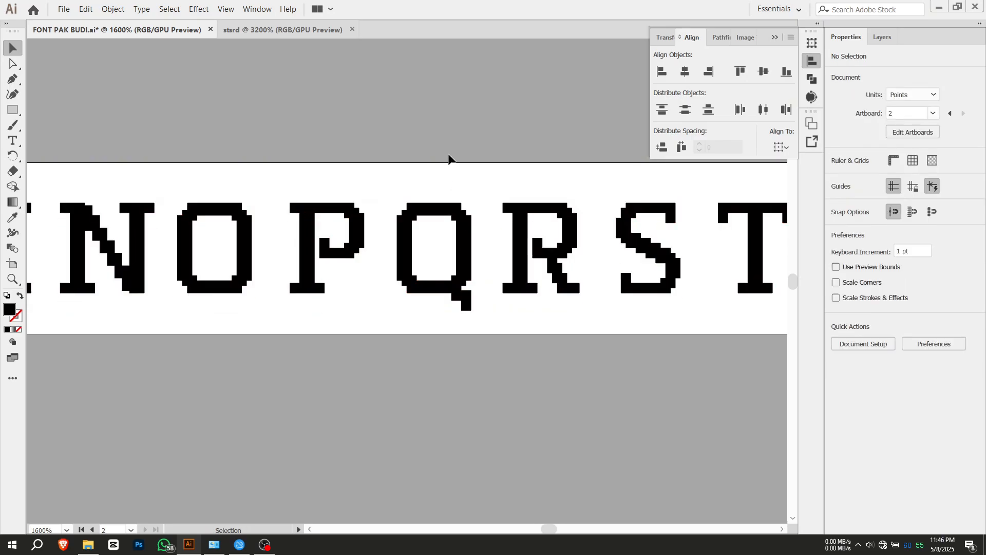
Step: Try extending the letter Q's left edge toward the P twice, undo both attempts and deselect the Q
click(431, 206)
scroll(424, 198, up, 1)
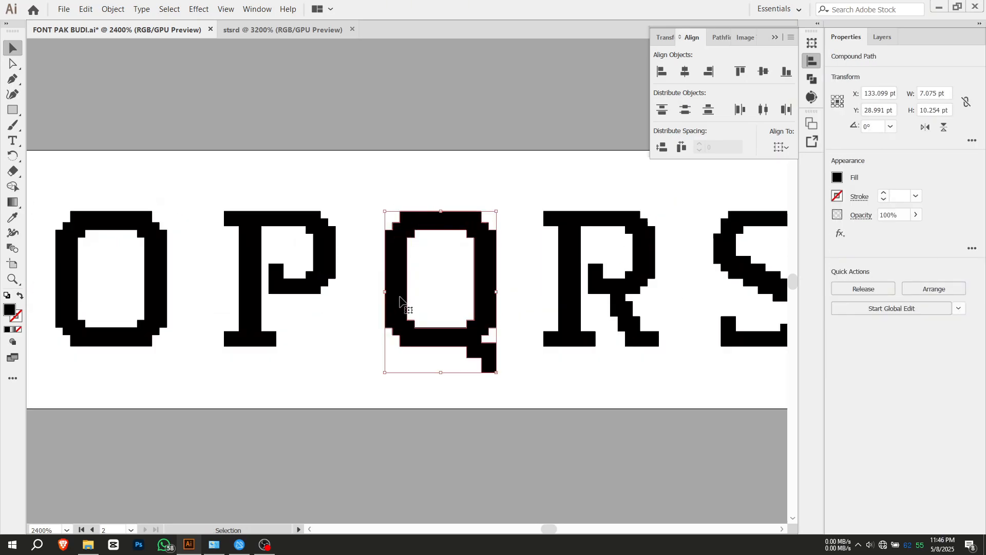
drag(384, 291, 296, 286)
key(ctrl+z)
drag(385, 292, 331, 293)
key(ctrl+z)
key(ctrl+z)
key(ctrl+shift+z)
click(394, 166)
scroll(394, 166, down, 4)
scroll(394, 171, down, 2)
scroll(392, 189, up, 4)
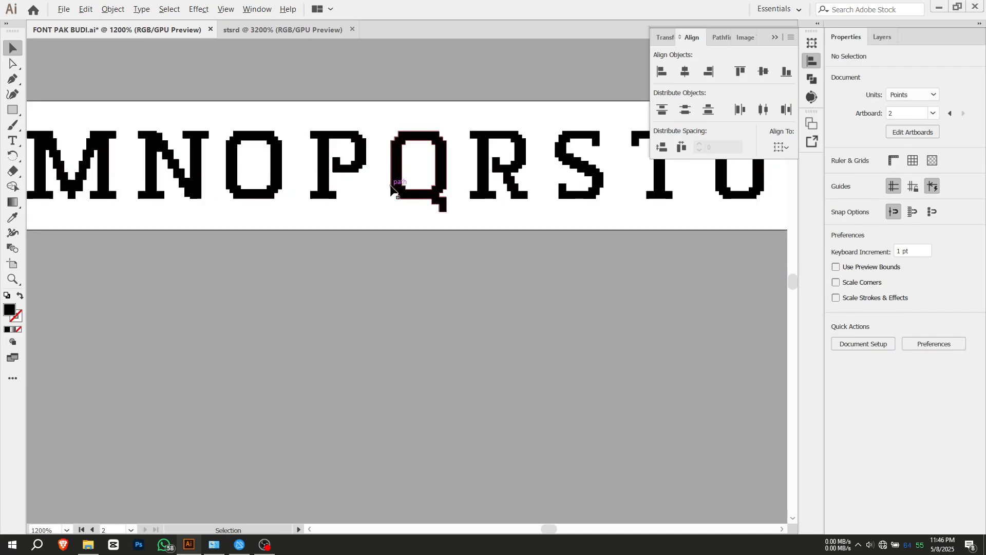
scroll(359, 195, up, 1)
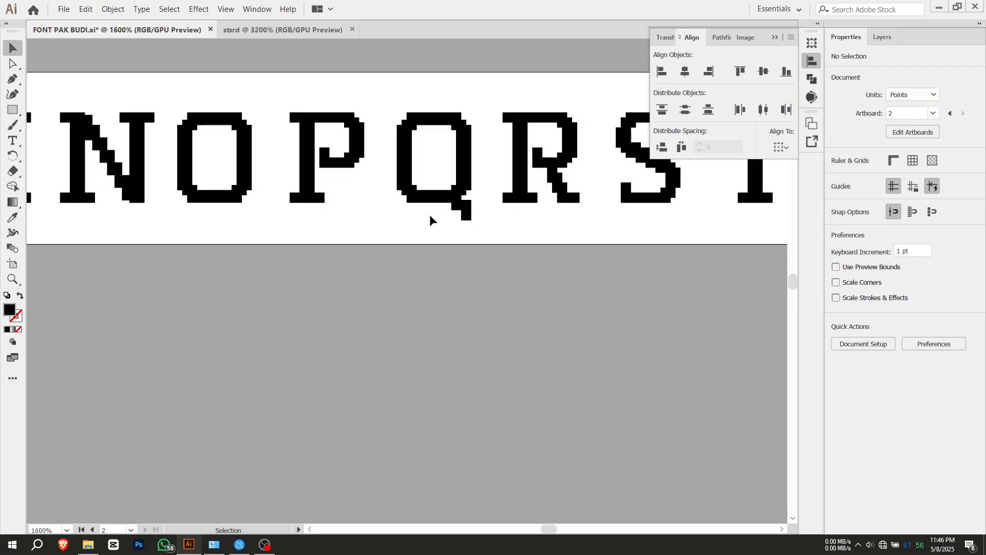
Step: Collapse the alignment settings, select all the pixel letters A to Z and deselect them
scroll(475, 207, down, 5)
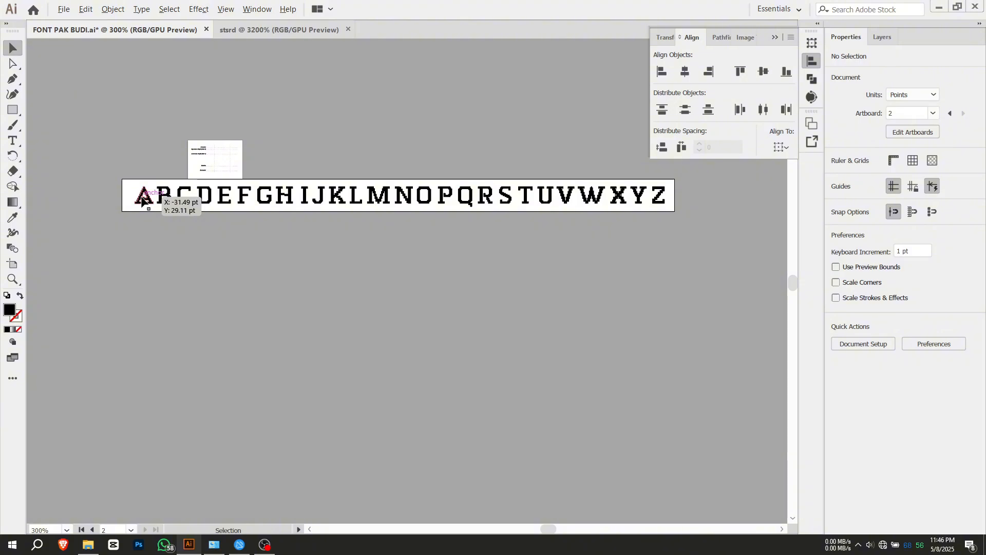
scroll(144, 201, up, 1)
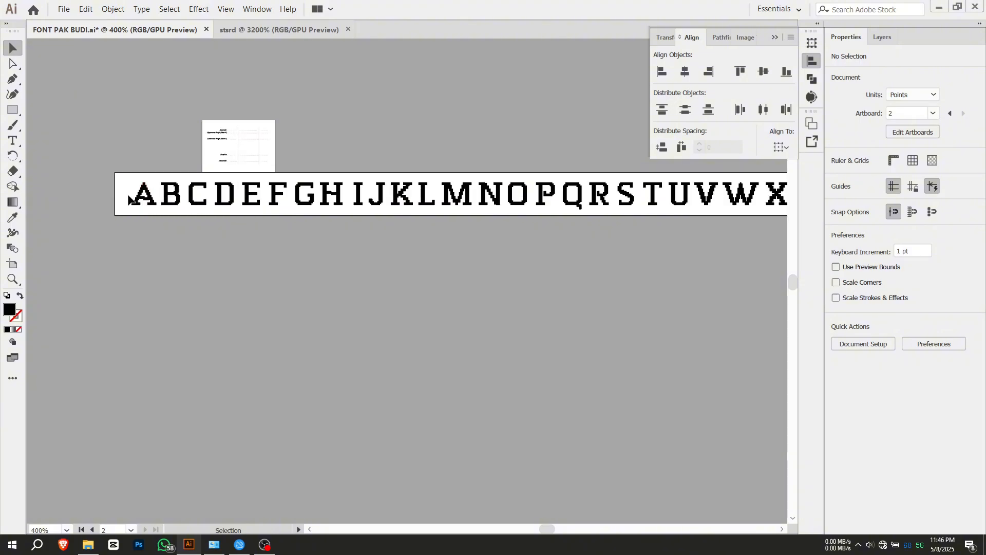
click(775, 38)
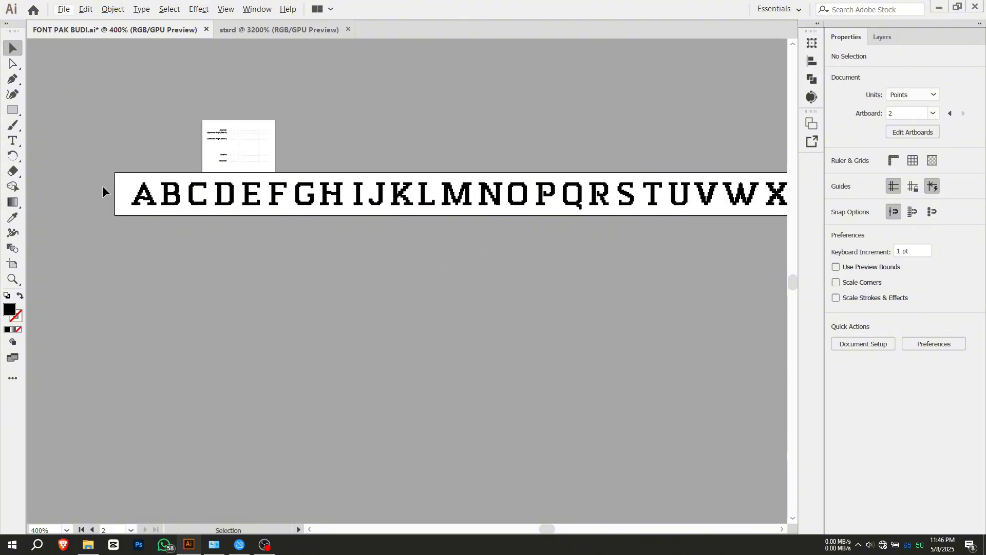
scroll(109, 178, down, 1)
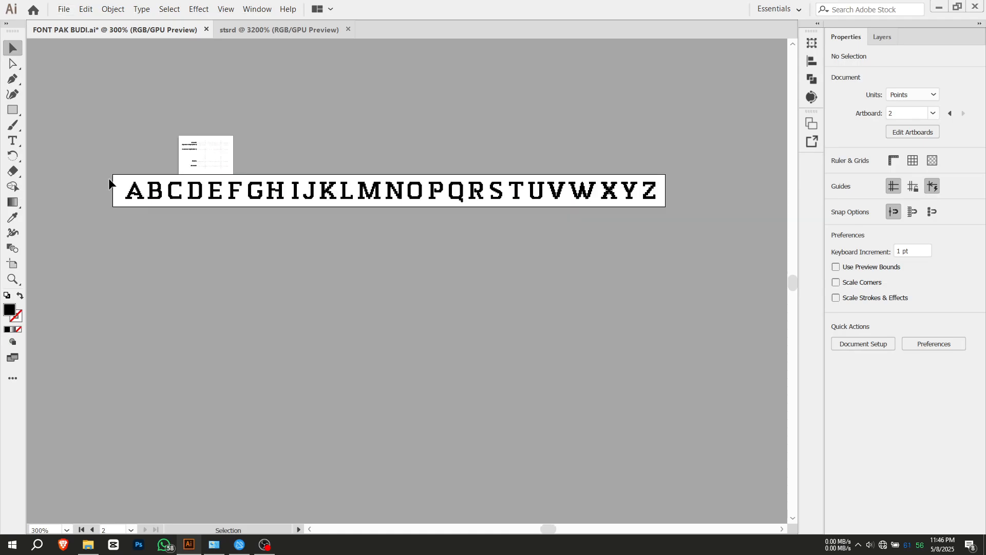
key(ctrl+a)
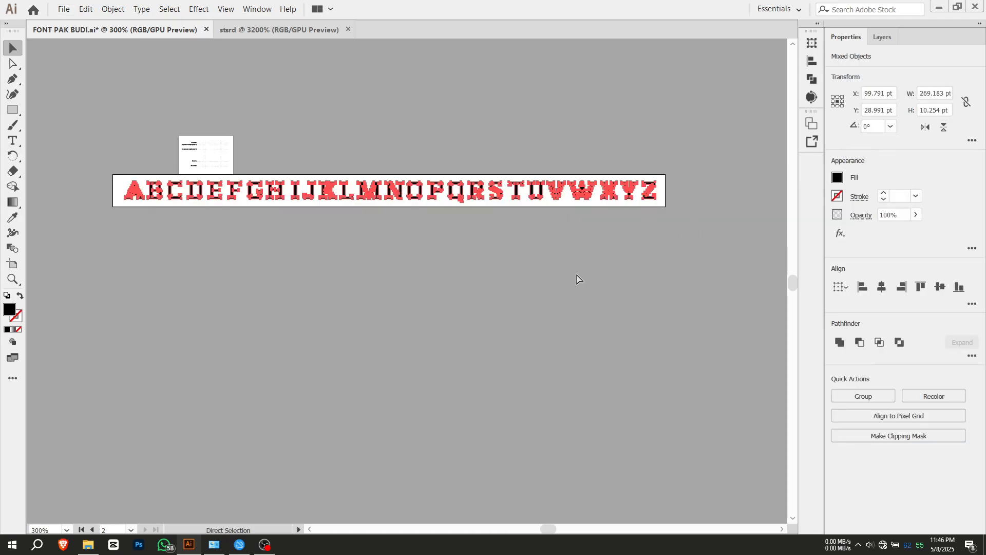
click(304, 250)
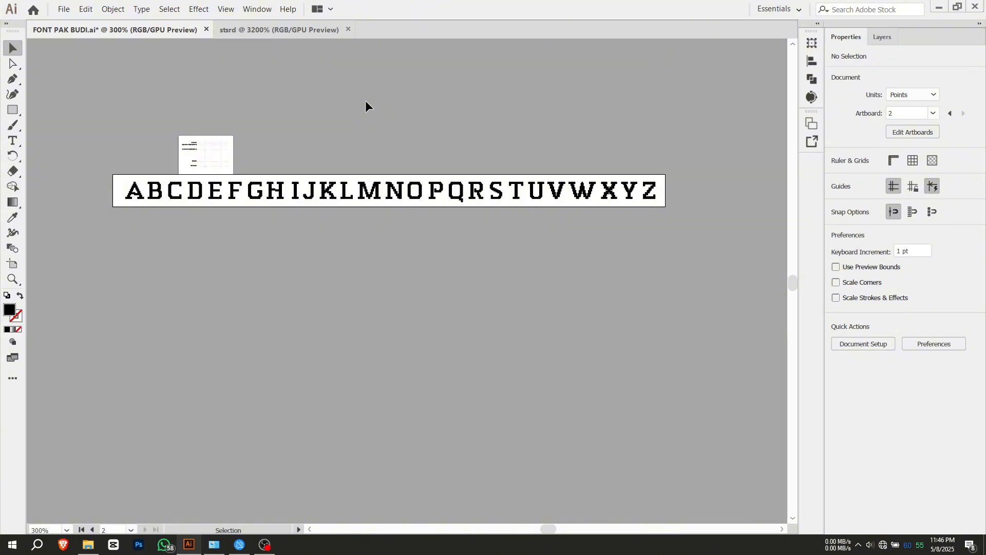
Step: Check that the letters A to Z use the black fill color 000000 and deselect them
scroll(279, 124, up, 7)
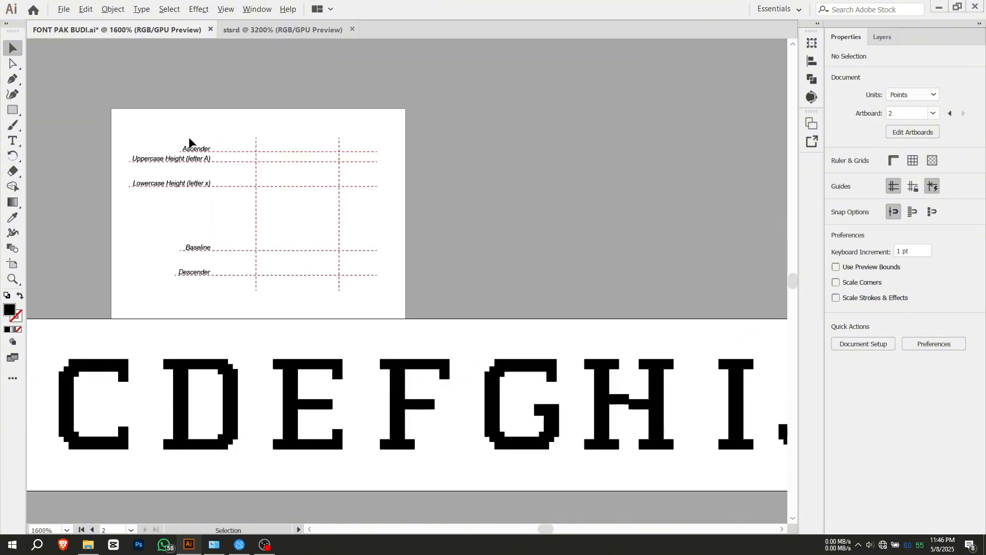
scroll(372, 167, down, 3)
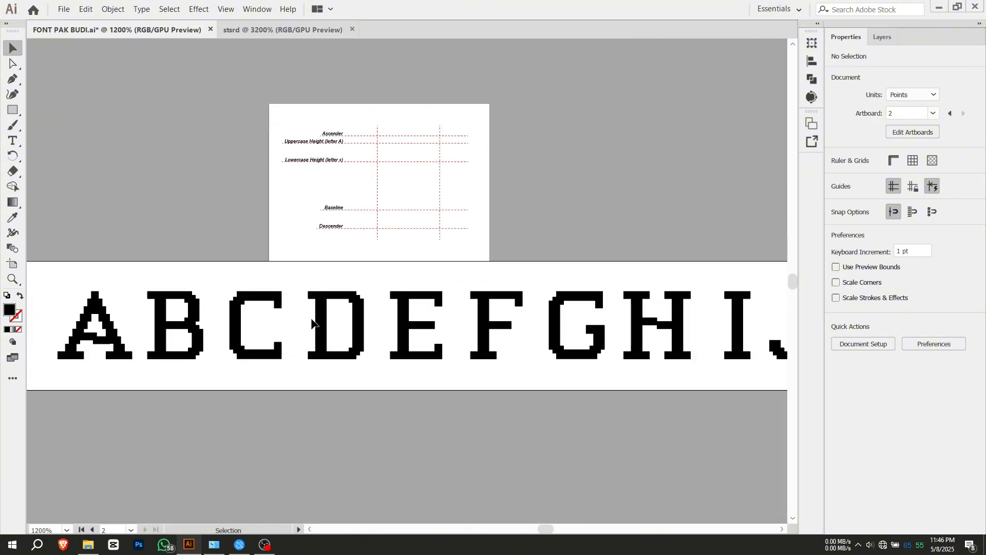
scroll(146, 349, down, 3)
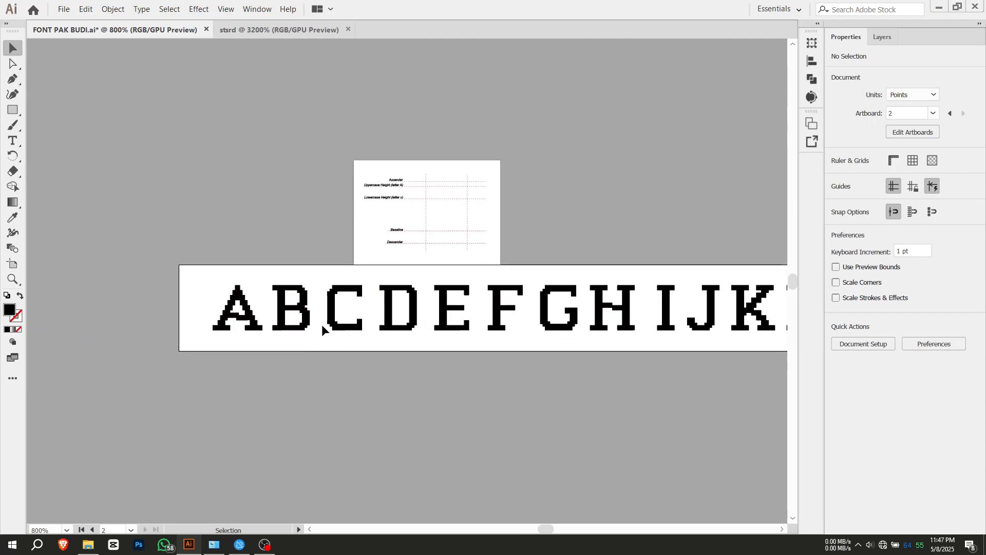
scroll(214, 308, down, 1)
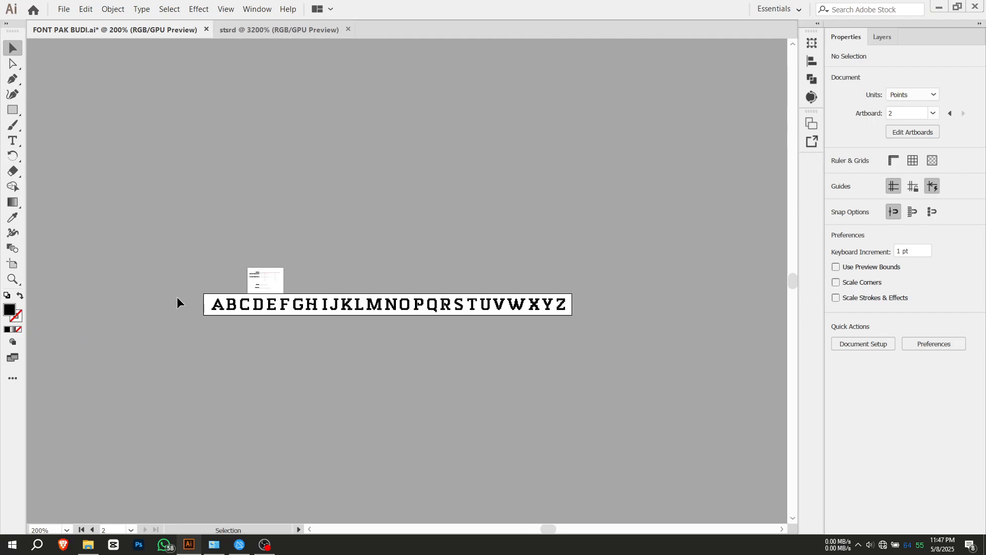
drag(176, 303, 651, 322)
scroll(238, 319, up, 7)
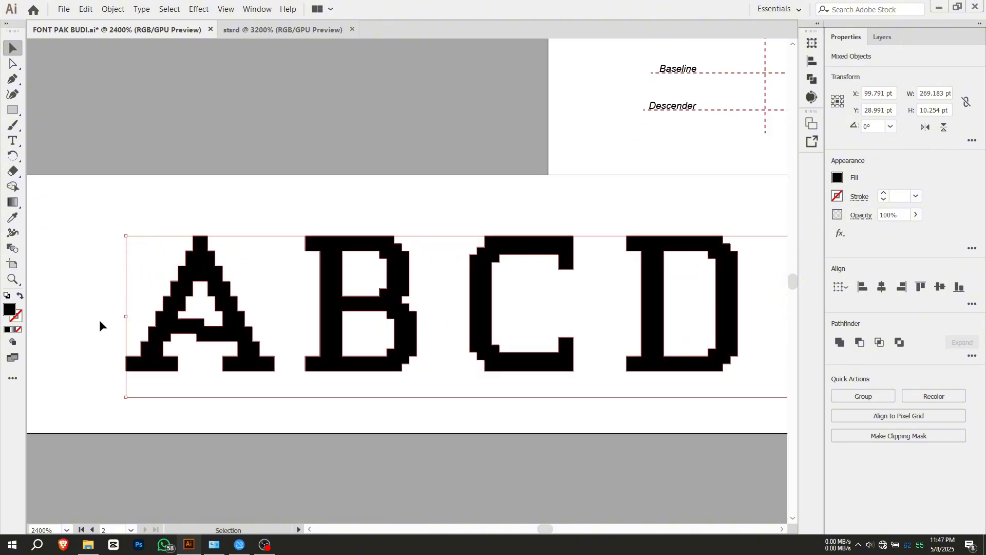
double_click(10, 310)
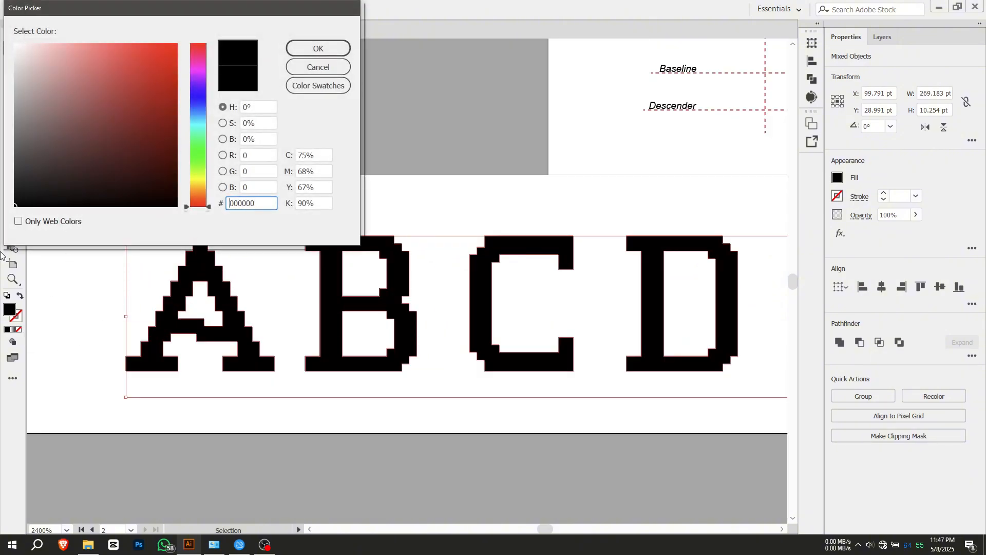
click(323, 49)
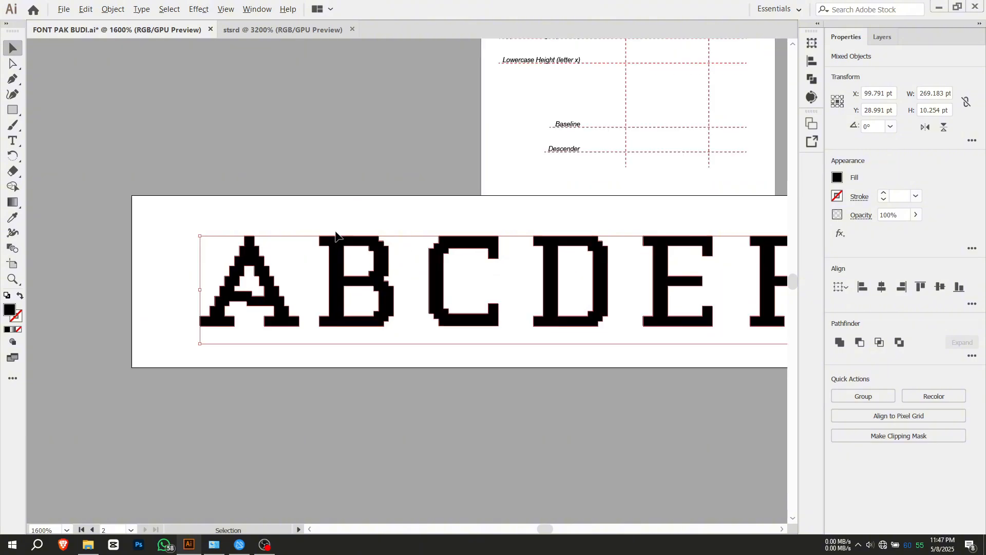
click(304, 265)
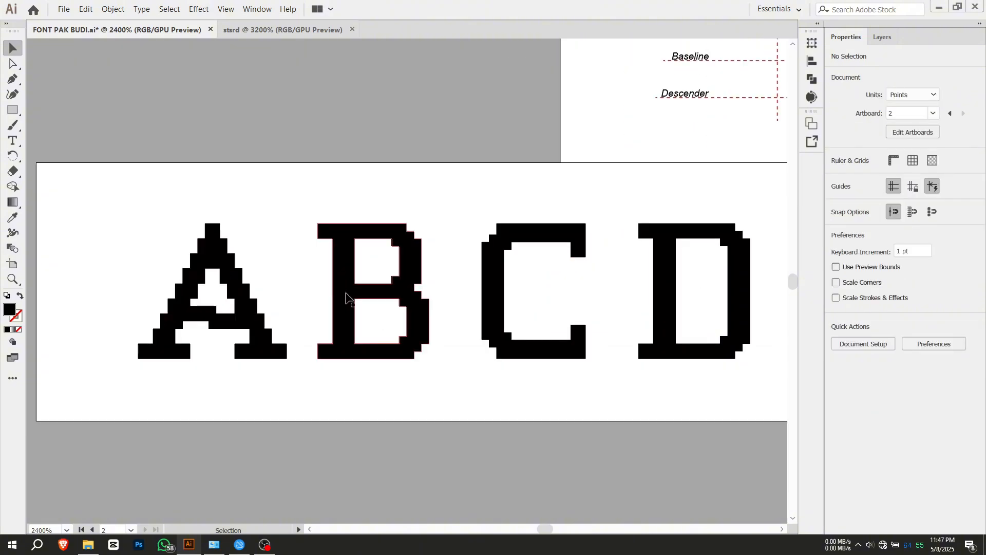
Step: Try moving the letters B and C tightly against the A and undo these moves
drag(345, 297, 299, 297)
click(304, 188)
drag(501, 286, 399, 286)
click(380, 176)
drag(378, 250, 391, 249)
click(384, 180)
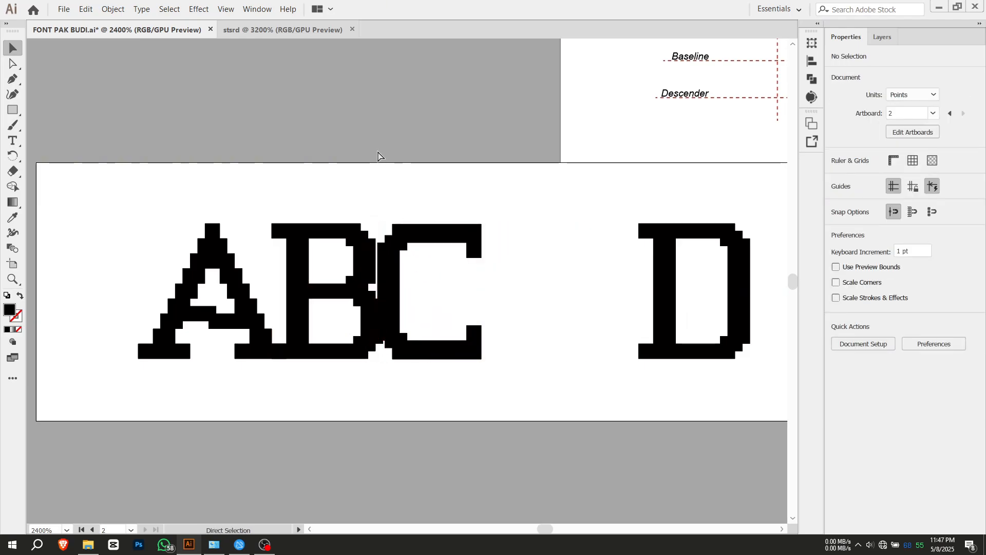
key(ctrl+z)
key(ctrl+z)
key(ctrl+z)
Step: Select the whole row of letters on the wide artboard and clear the selection
scroll(399, 159, down, 6)
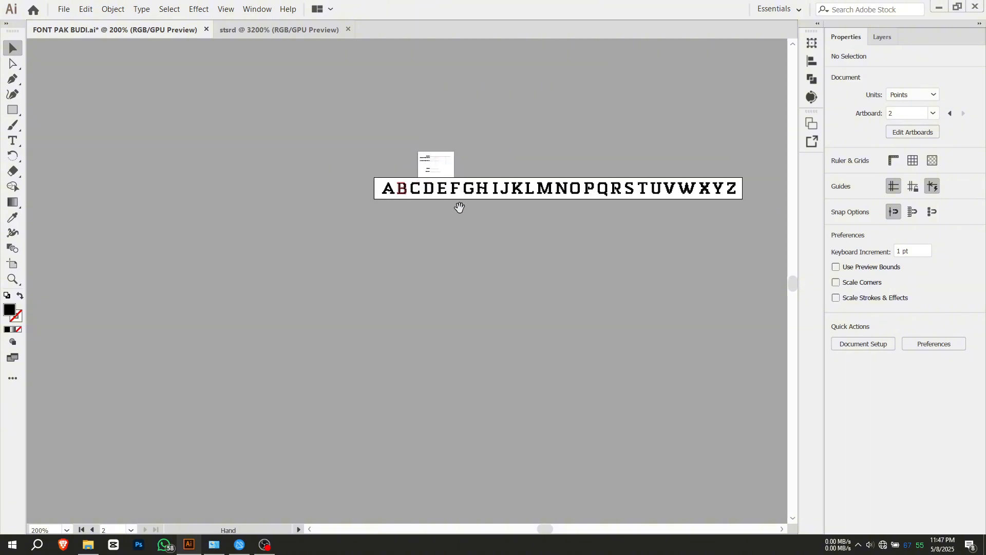
scroll(506, 205, up, 1)
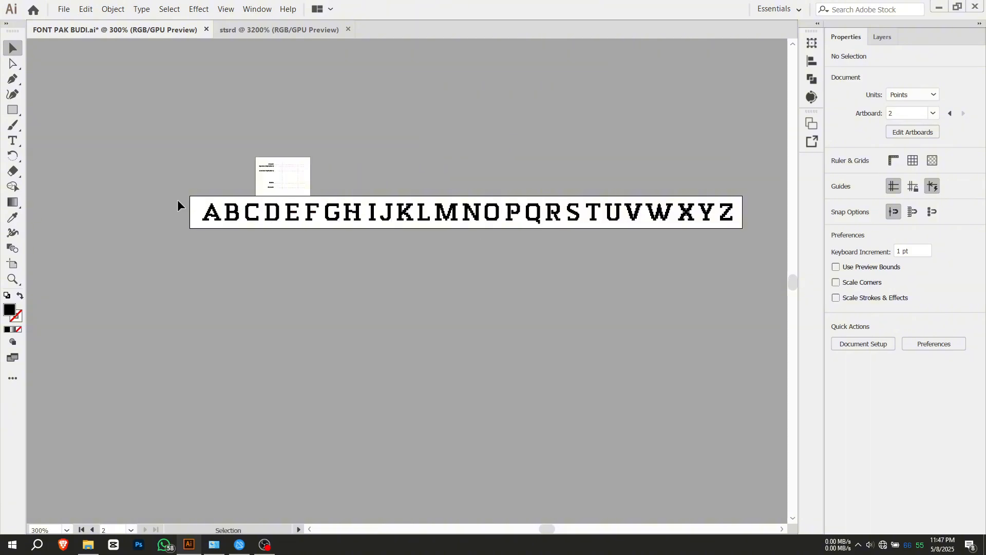
drag(177, 203, 745, 229)
key(a)
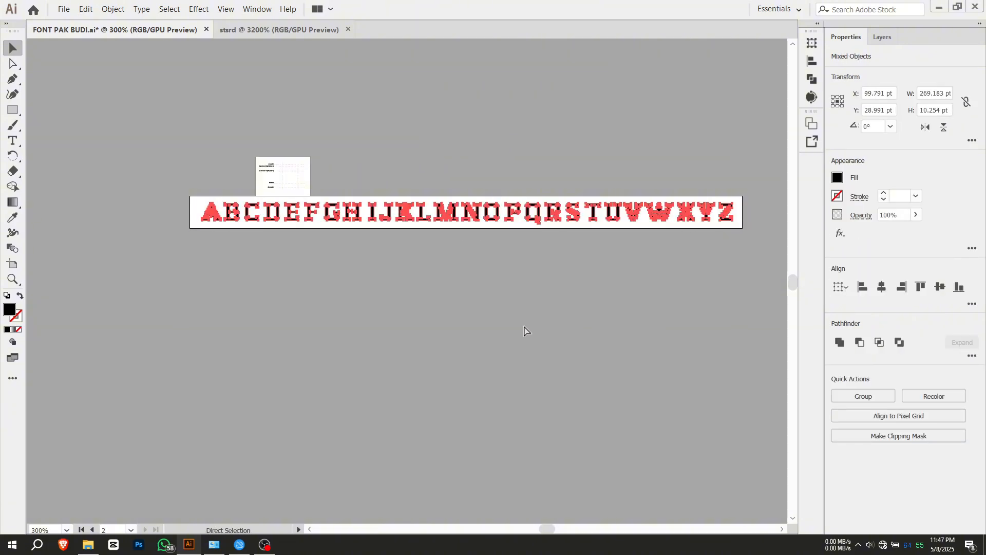
key(v)
click(323, 297)
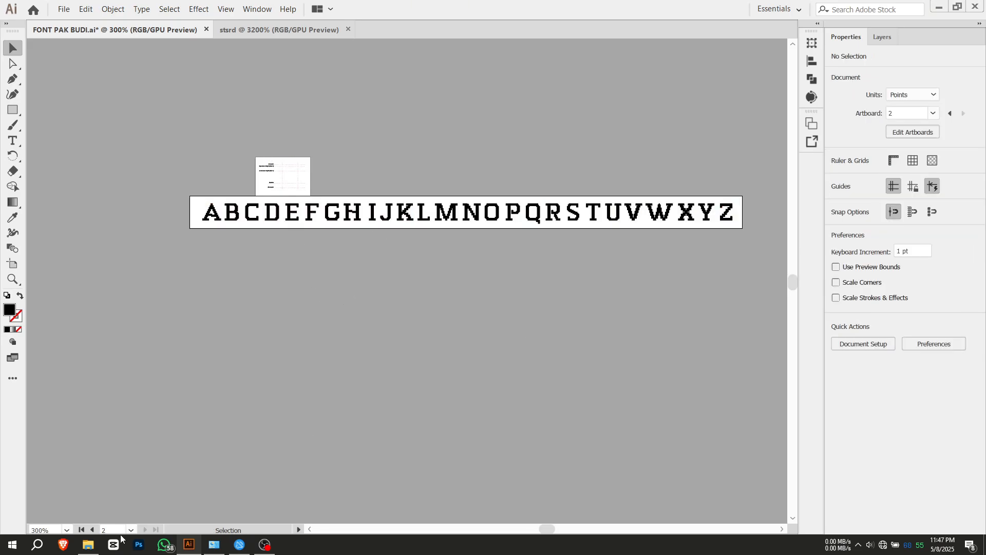
Step: Launch FontLab 7 and create a new font with the family name PERCOBAAN and the Latin Simple glyph set
click(37, 544)
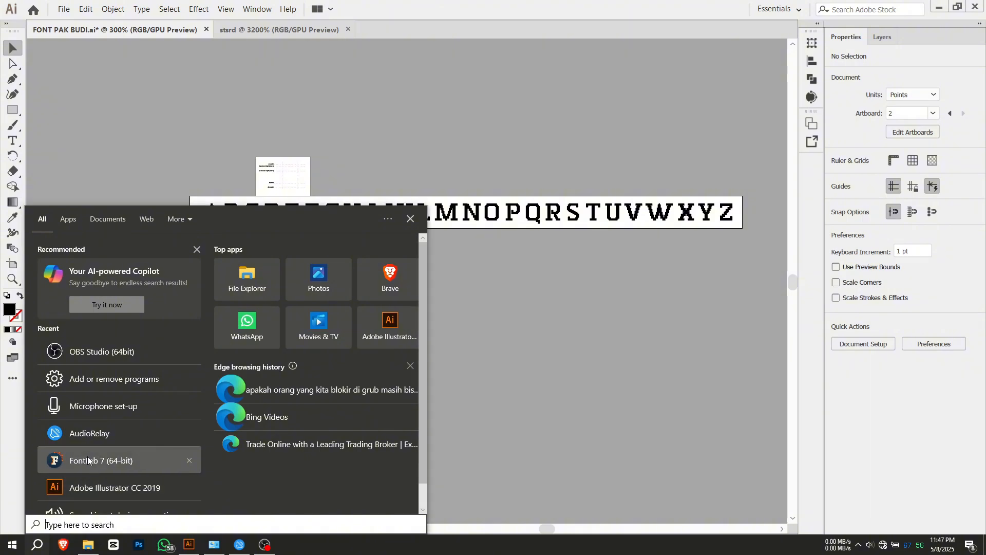
click(88, 461)
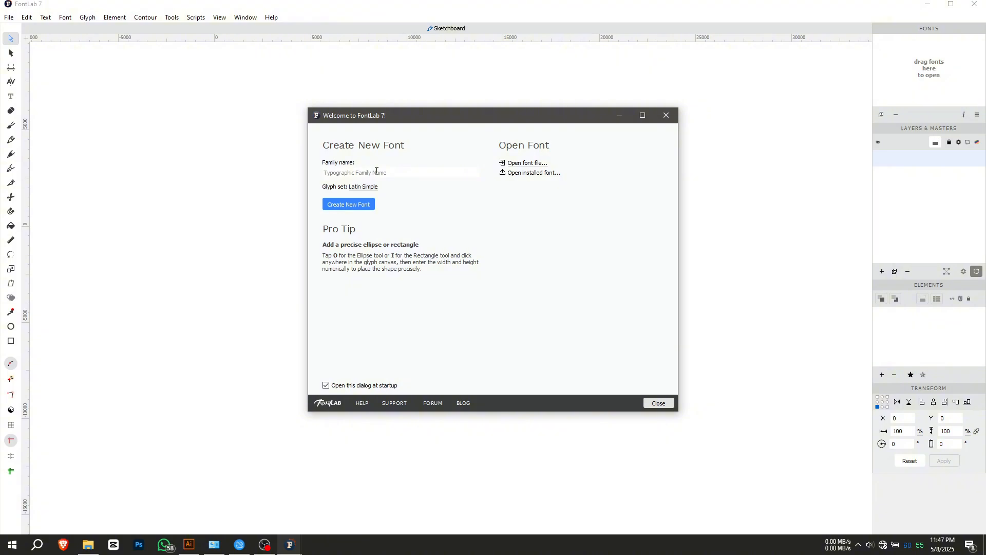
text(PERCOBAAN)
click(362, 206)
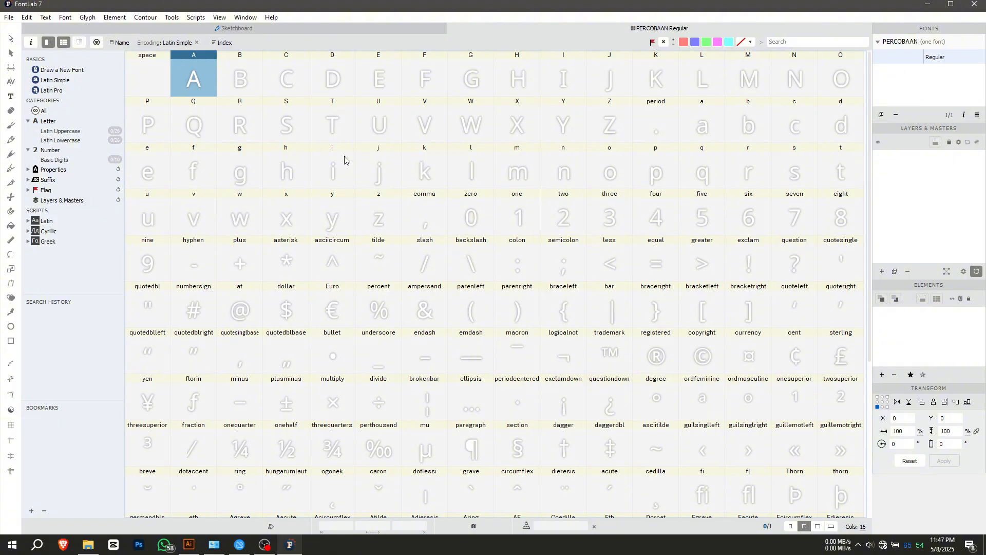
Step: Look through the symbols and accented glyphs of the new font, selecting cells among AE, Aring, Adieresis and Atilde
scroll(462, 254, down, 5)
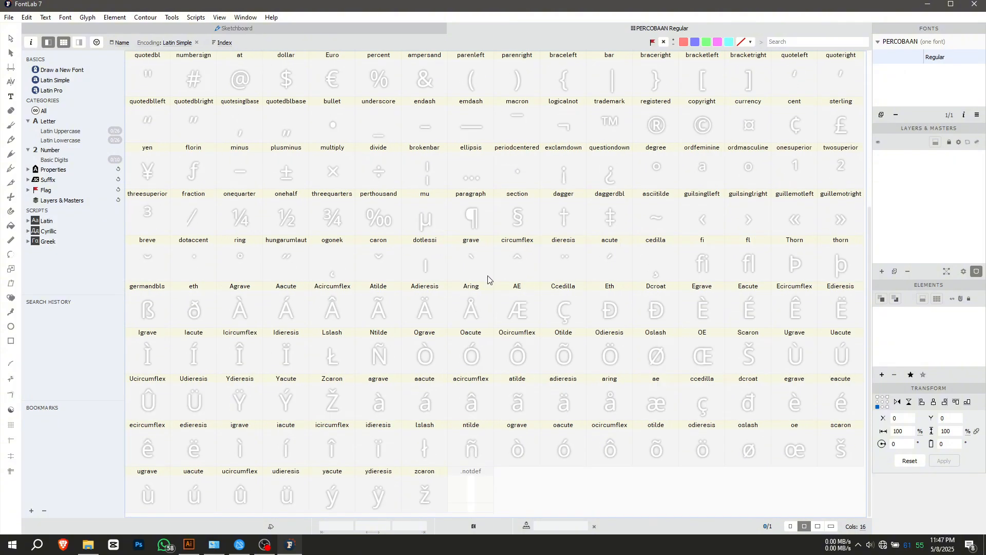
click(525, 314)
click(467, 306)
click(422, 307)
click(363, 307)
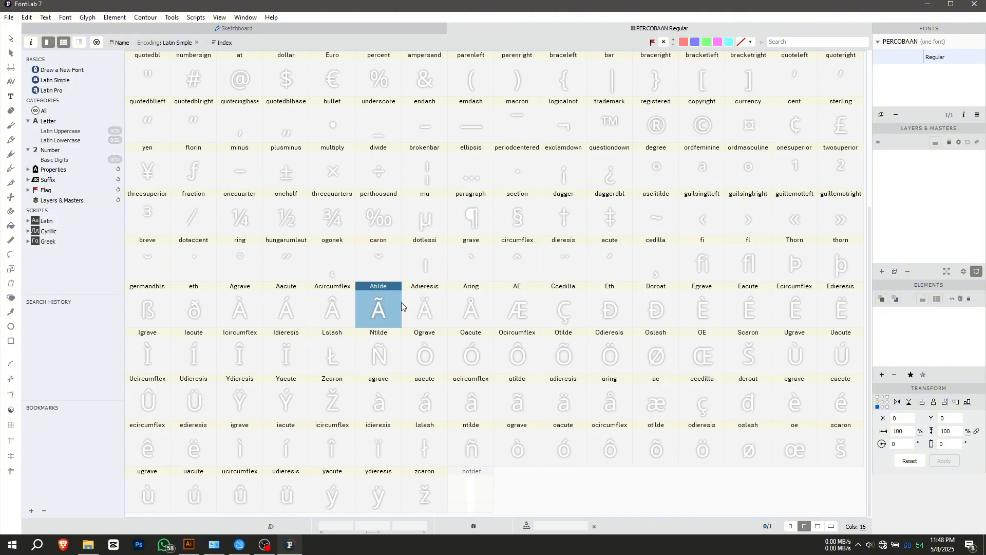
Step: Compare the Draw a New Font, Latin Simple, Latin Lowercase and Basic Digits glyph views, and show only the Latin Uppercase glyphs
click(57, 72)
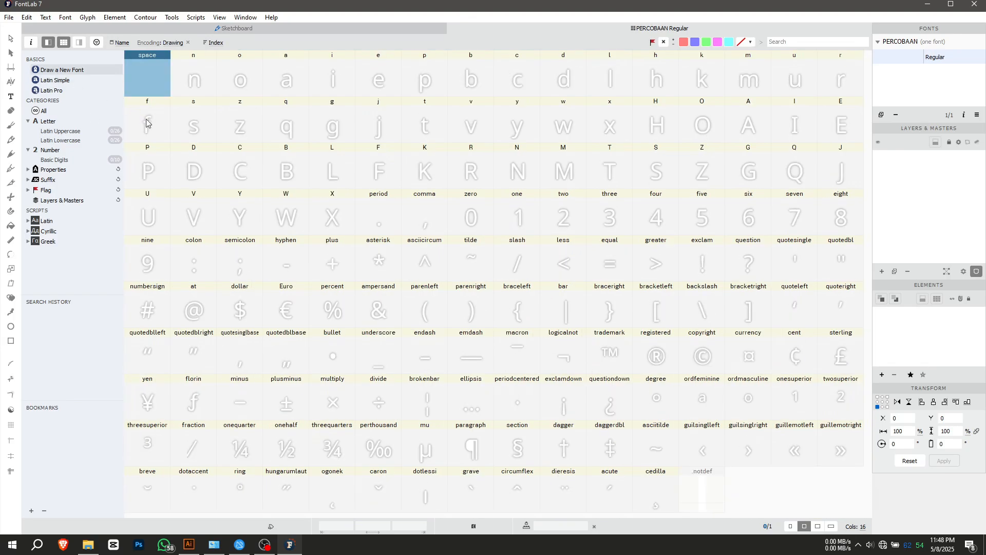
click(62, 80)
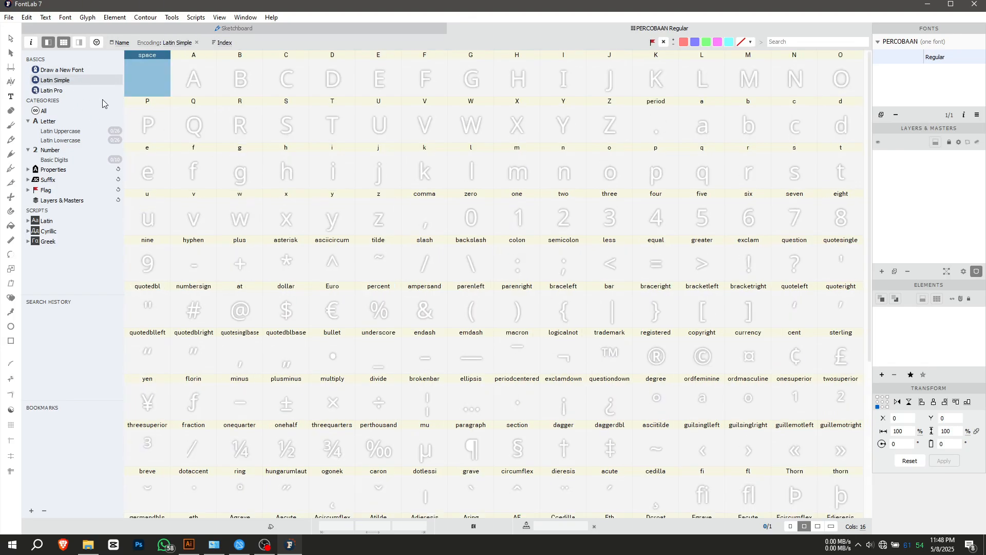
click(57, 131)
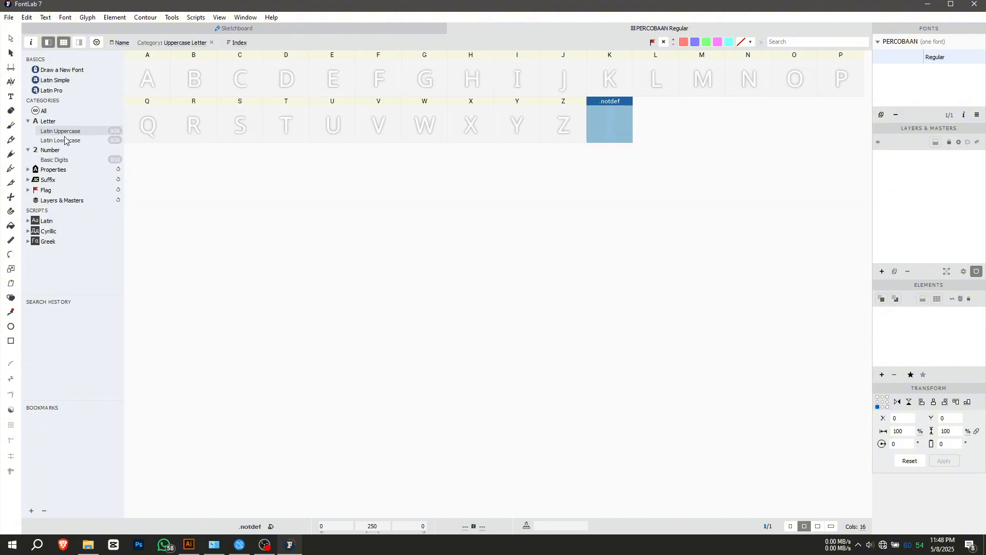
click(62, 140)
click(63, 151)
click(62, 159)
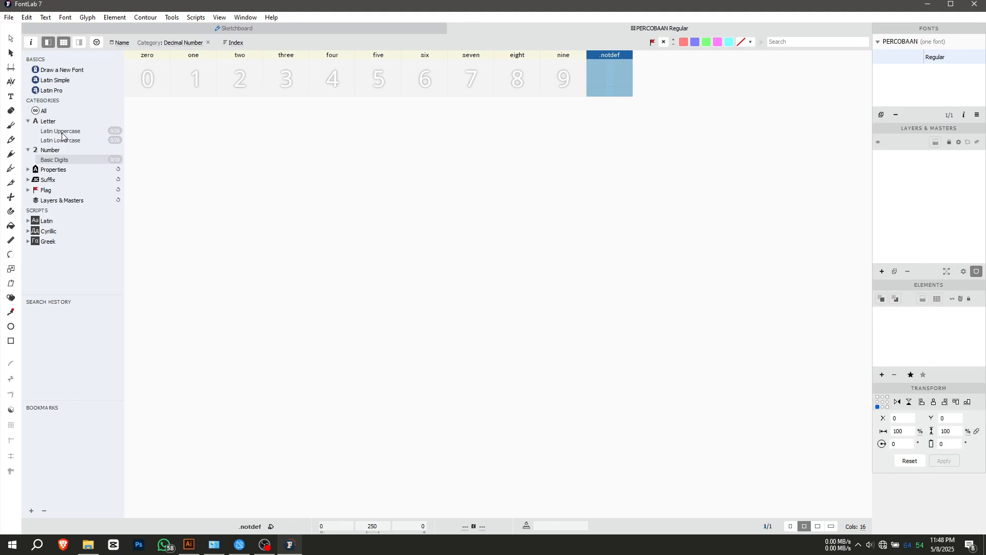
click(62, 133)
click(564, 219)
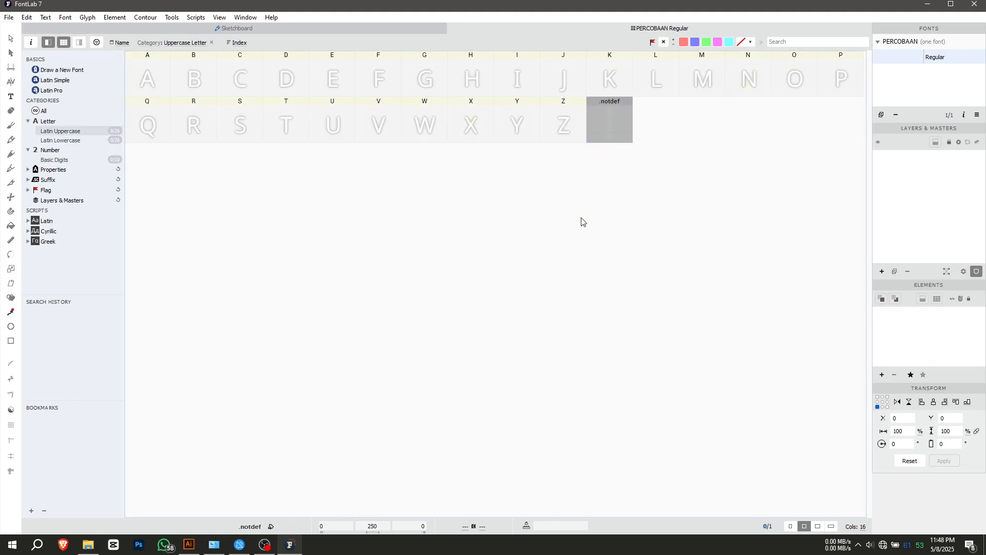
Step: Switch to Illustrator, select the pixel letters A to Z on the artboard and deselect them
key(alt+Tab)
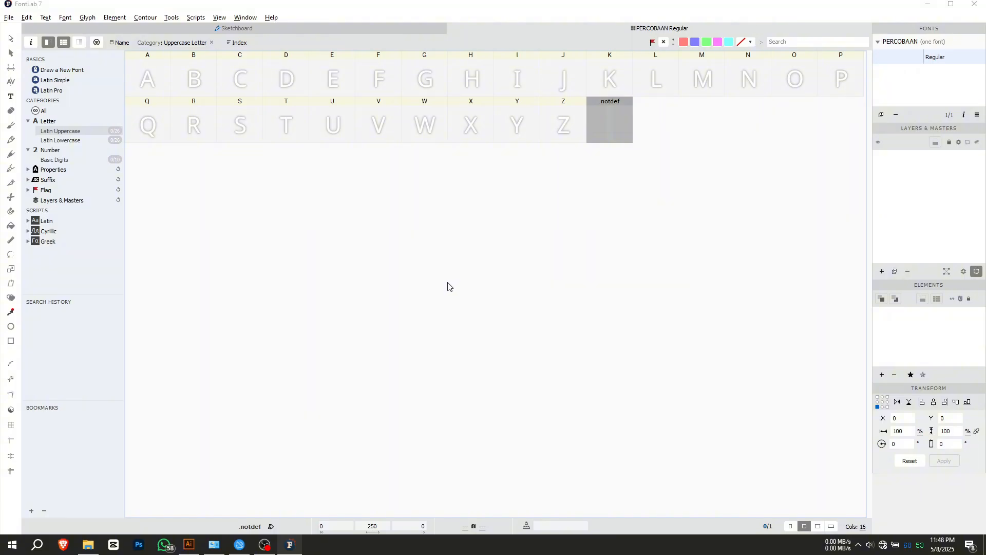
drag(270, 262, 251, 267)
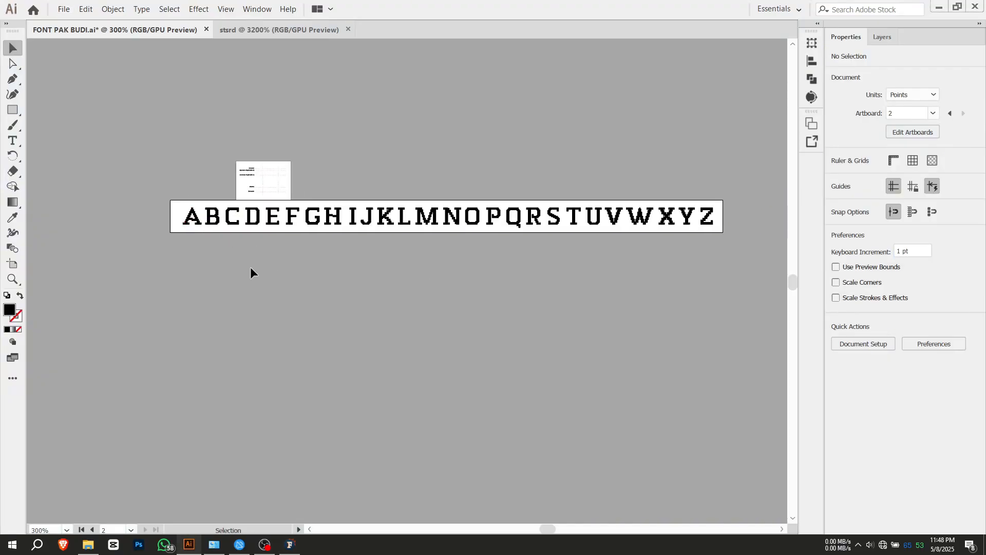
drag(150, 199, 741, 242)
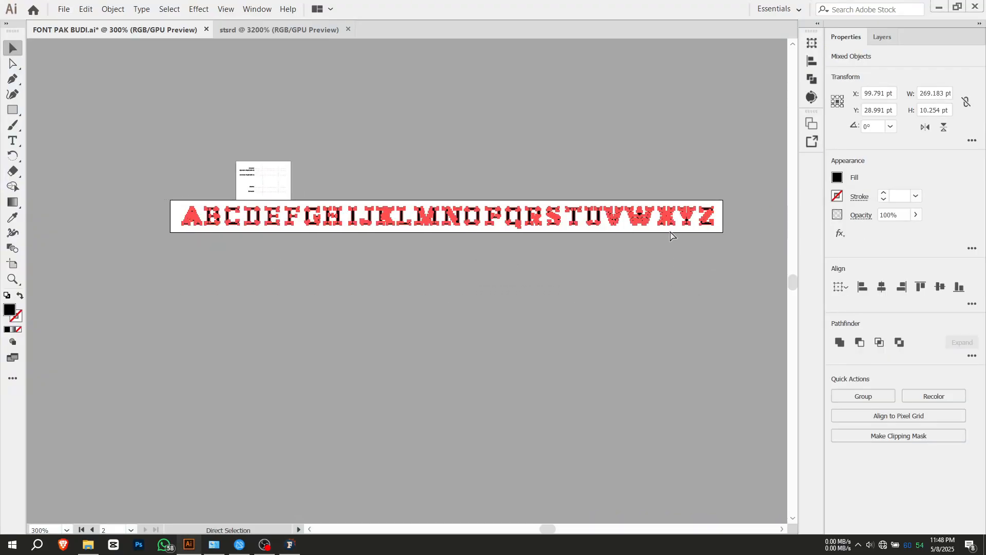
click(442, 297)
Step: Switch back to FontLab 7 and open the Sketchboard
key(alt+Tab)
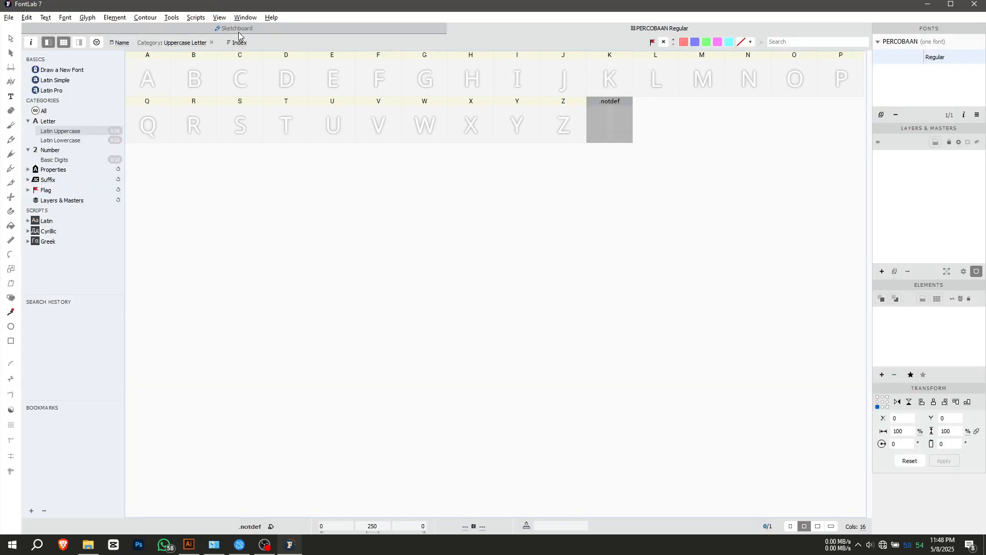
click(245, 17)
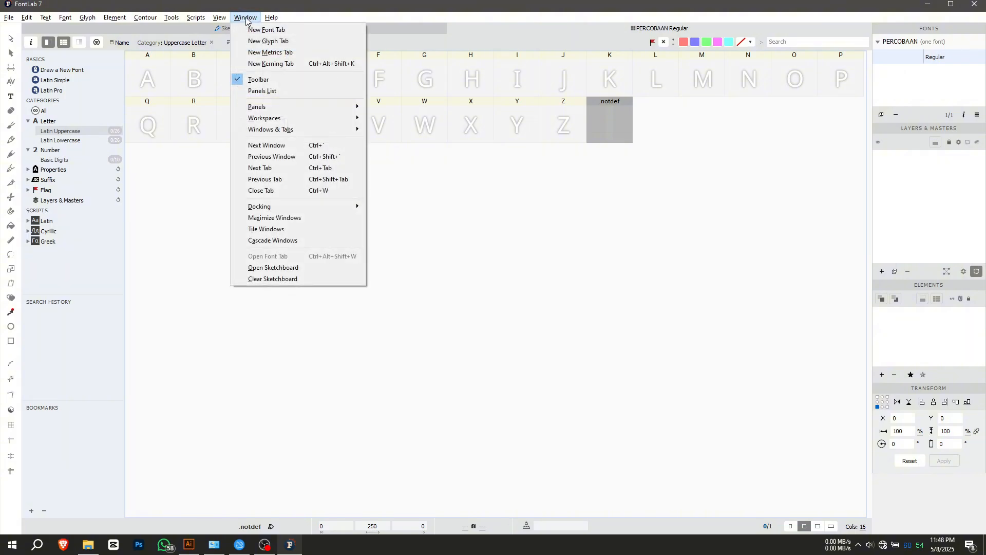
click(262, 267)
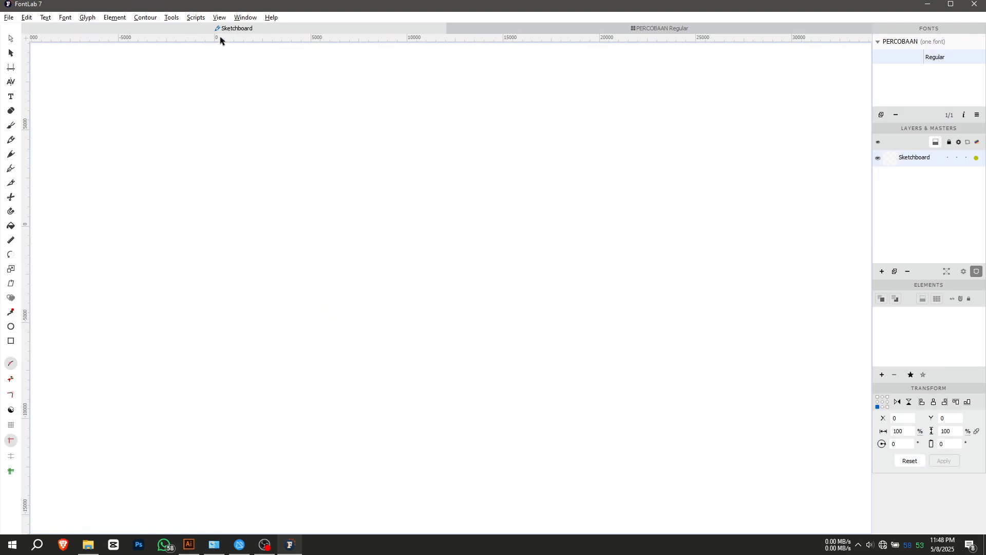
Step: Show the Guide properties, detach them from the docked group and enlarge them as a floating window over the Sketchboard
click(245, 17)
mouse_move(284, 106)
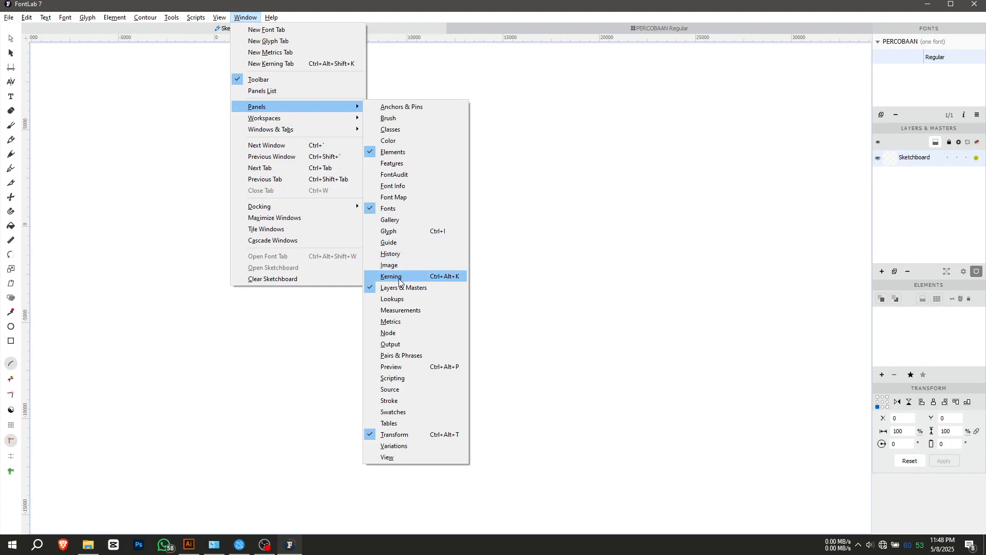
click(408, 248)
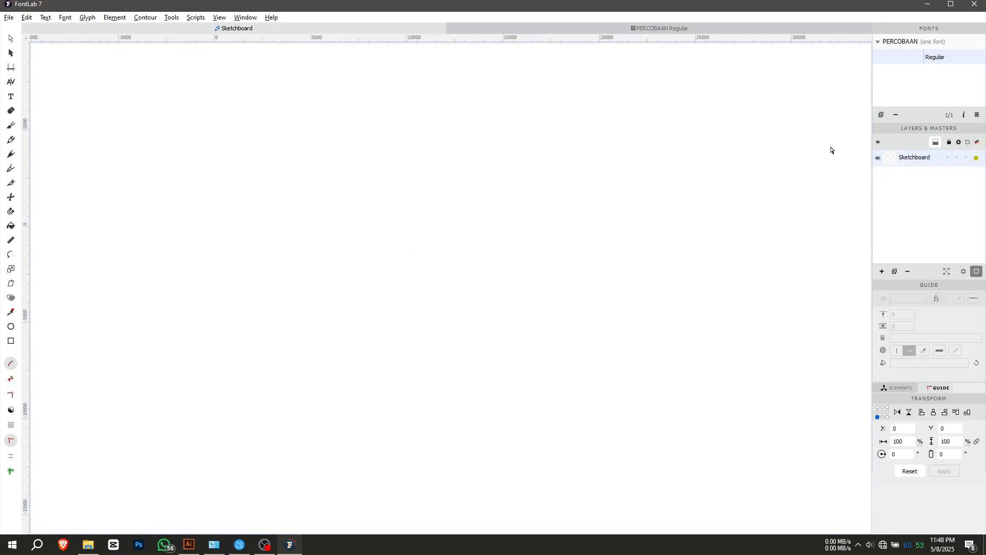
drag(921, 285, 716, 103)
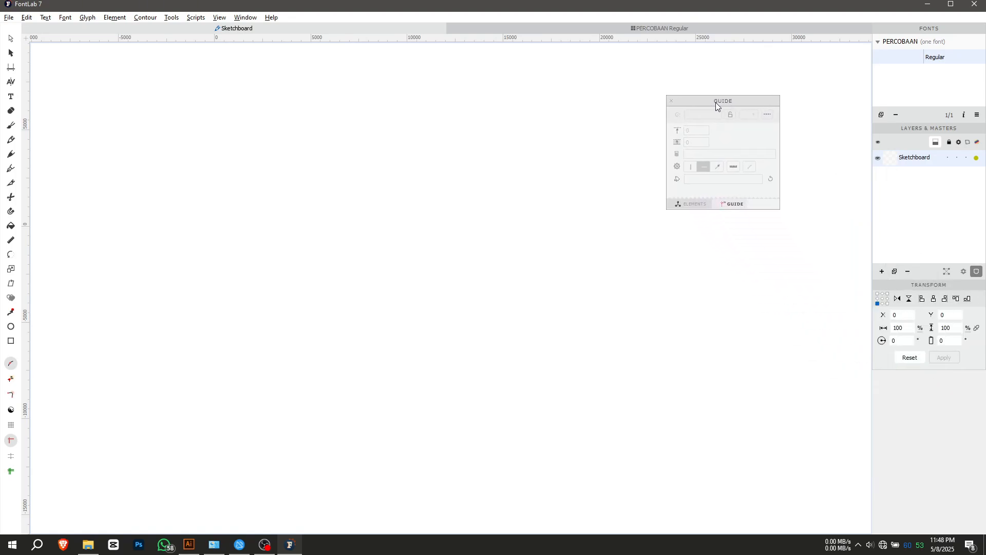
drag(726, 238, 463, 277)
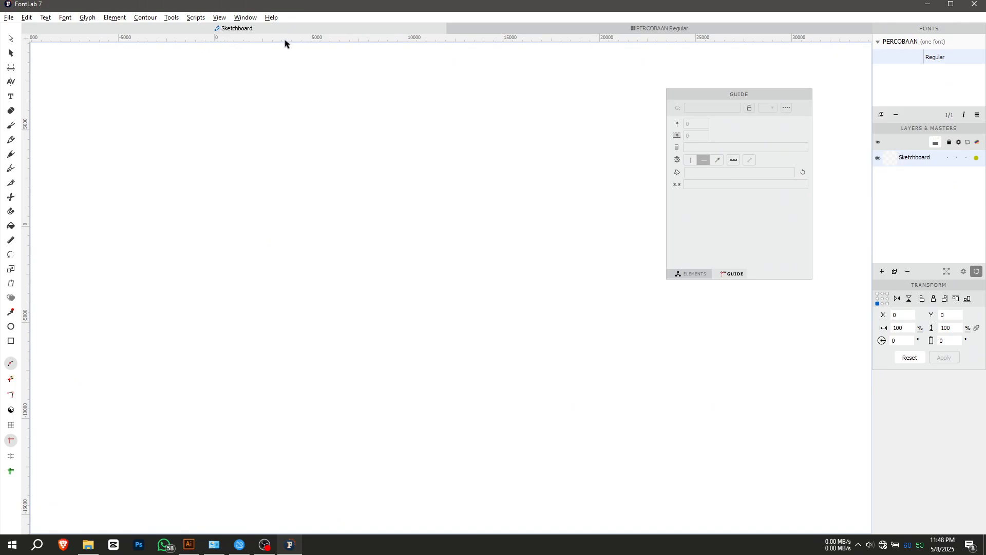
Step: Add a horizontal guide across the Sketchboard and set its position to 0
drag(285, 41, 278, 231)
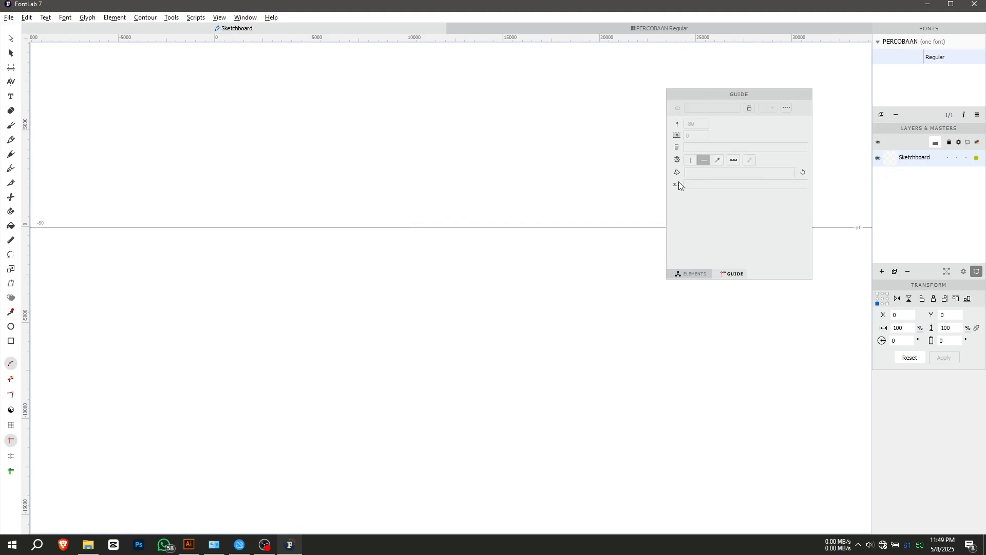
double_click(42, 225)
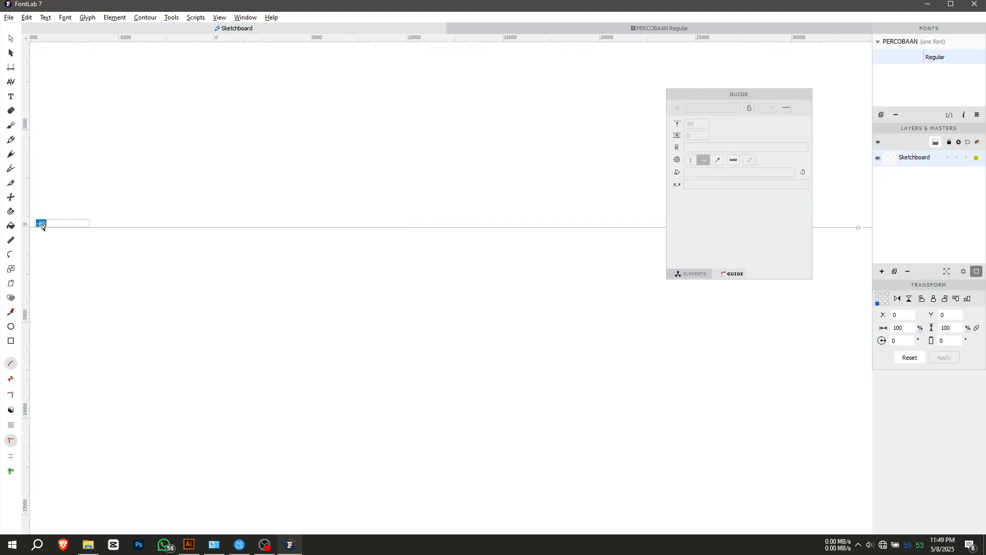
text(0)
key(Return)
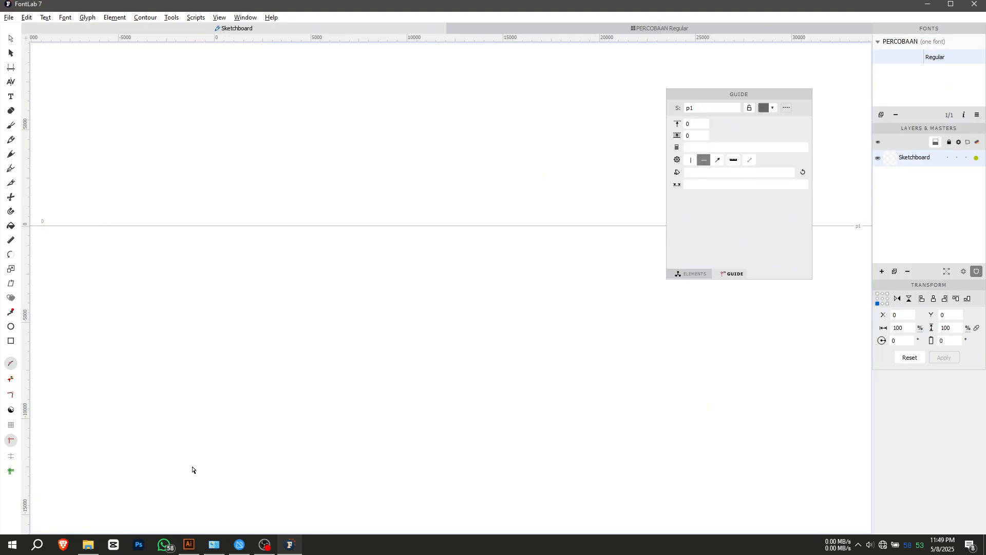
Step: Check the ascender-to-descender reference lines in Illustrator, switch back to FontLab 7 and paste the letters A to Z with rounded coordinates
click(189, 545)
scroll(182, 224, up, 6)
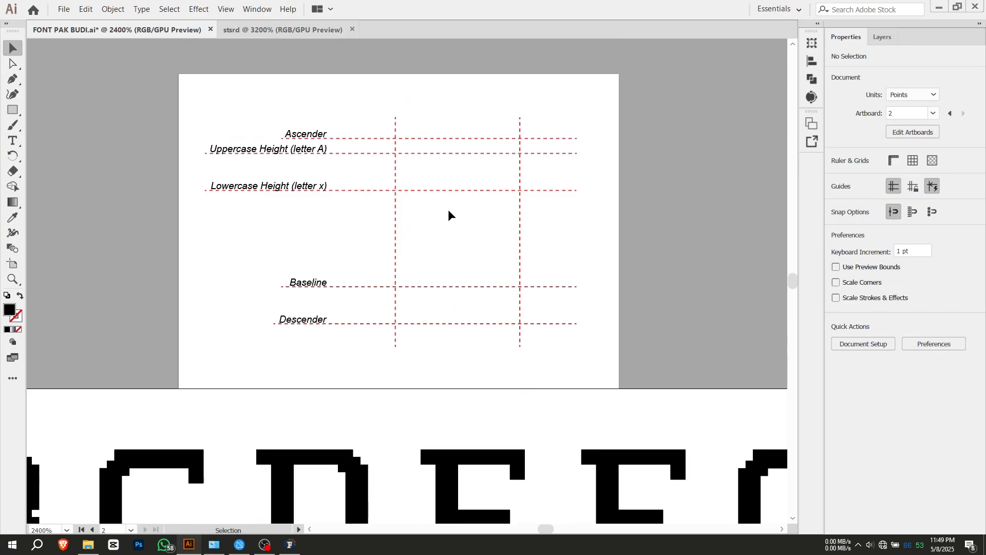
key(alt+Tab)
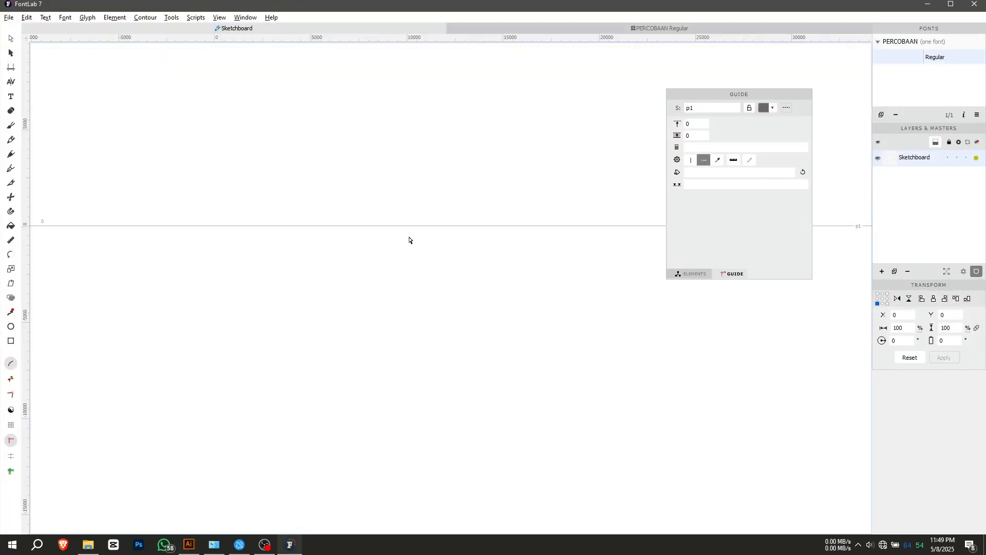
key(ctrl+v)
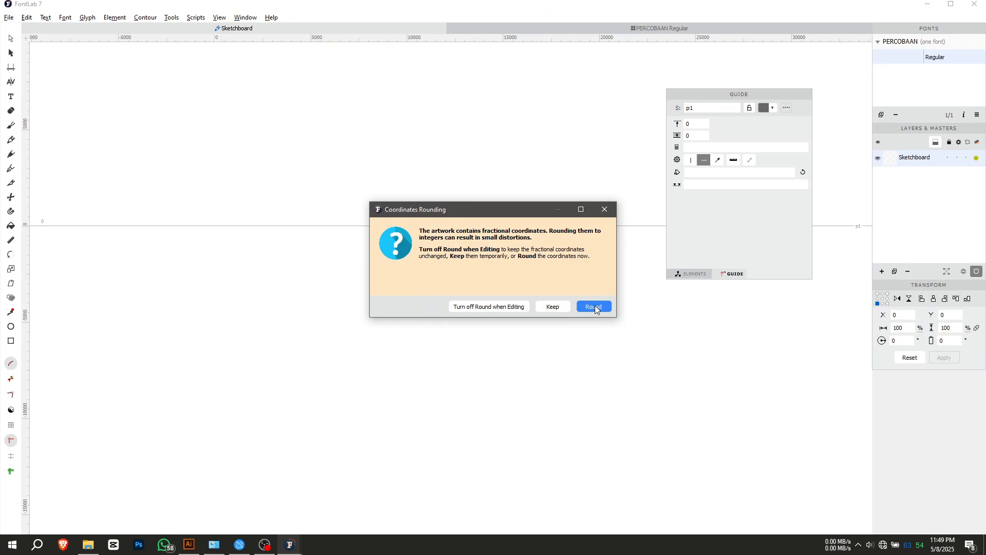
click(595, 307)
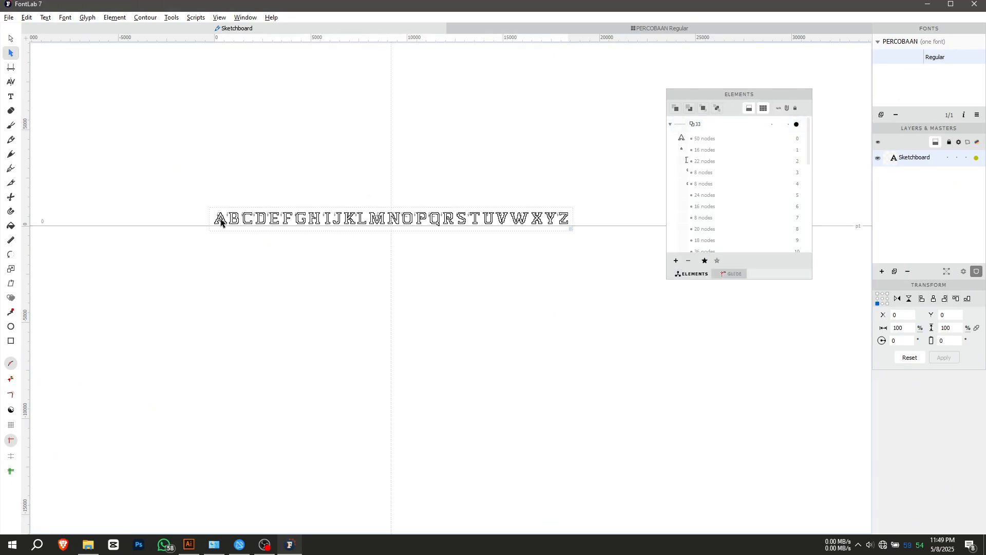
Step: Move the pasted letters down about 113 units so their bases rest on the guide at 0
scroll(201, 216, up, 8)
scroll(253, 233, up, 2)
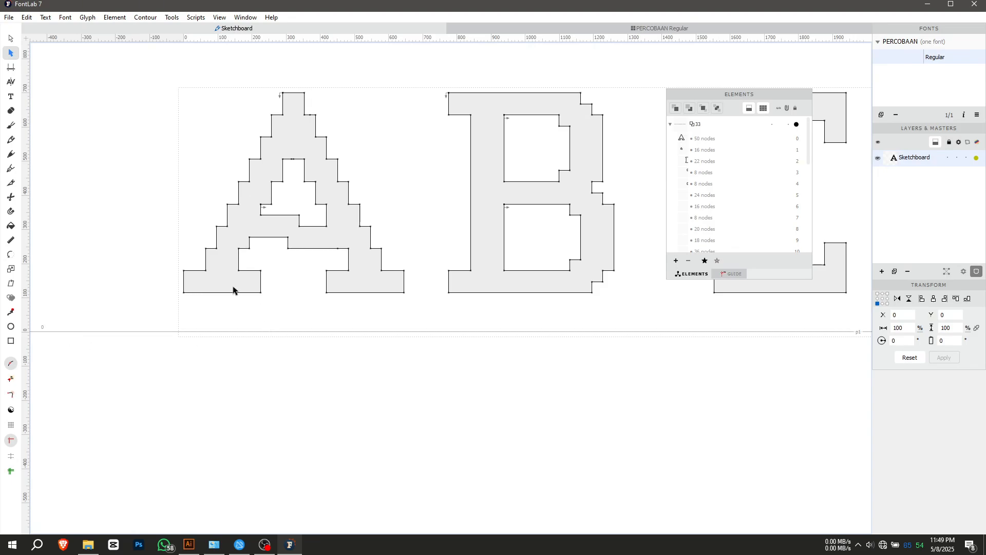
drag(230, 284, 230, 319)
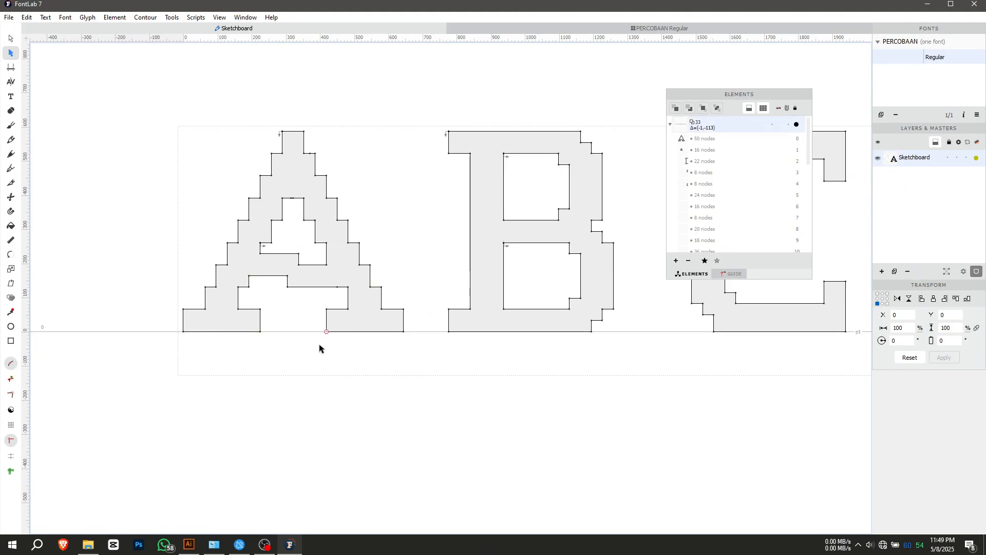
scroll(407, 265, up, 10)
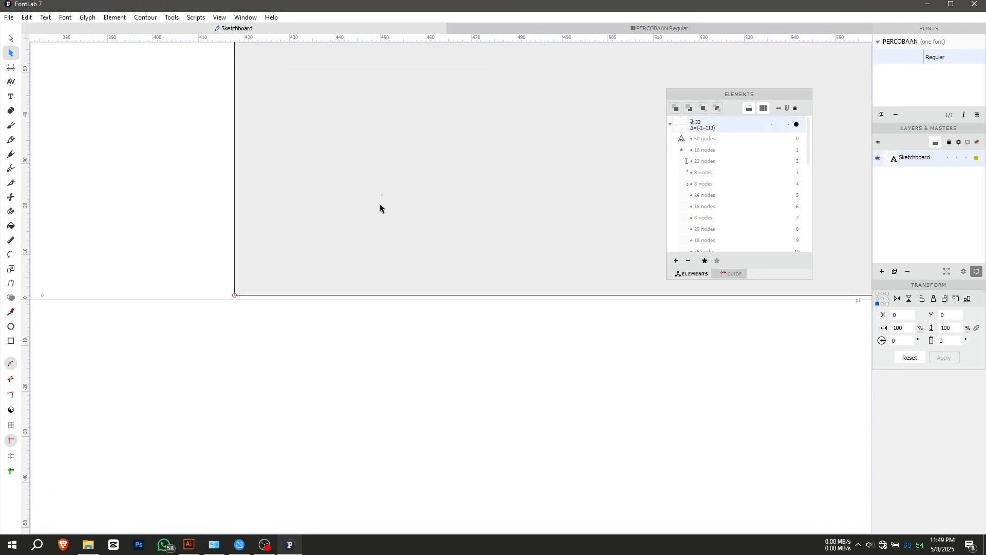
drag(310, 148, 302, 180)
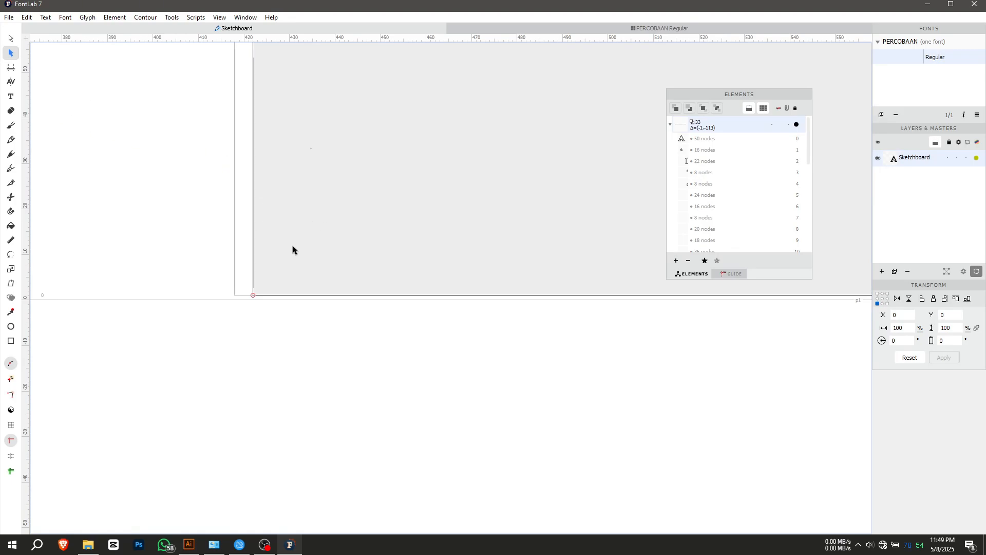
scroll(297, 248, down, 10)
scroll(347, 223, down, 4)
click(363, 176)
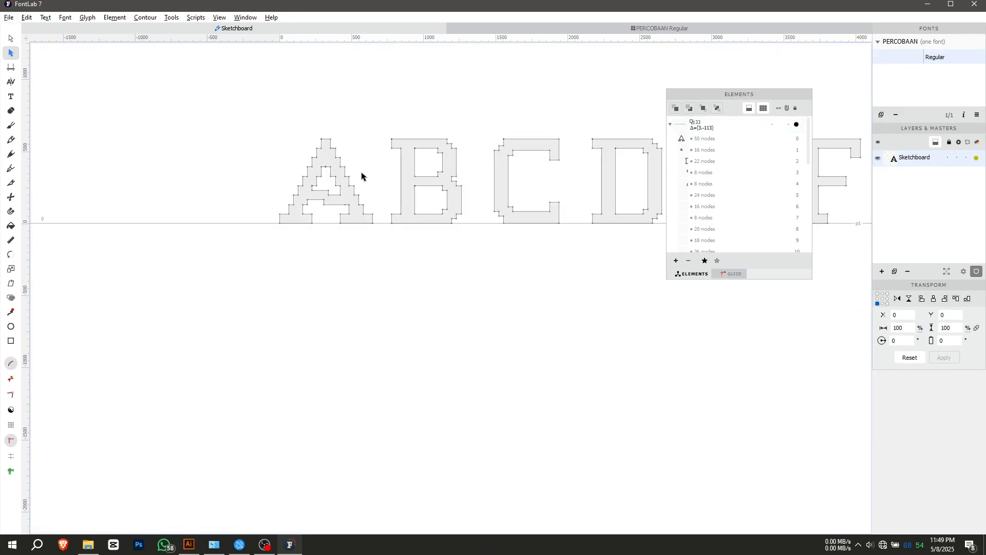
scroll(366, 174, up, 1)
key(space)
drag(394, 81, 359, 141)
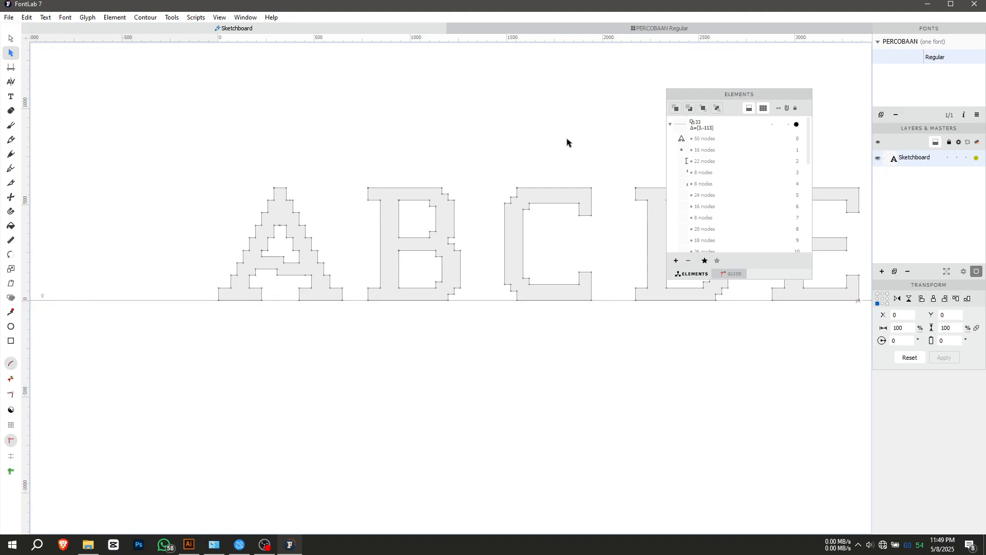
Step: Try to set the horizontal guide's position to 580 and undo the change
click(724, 274)
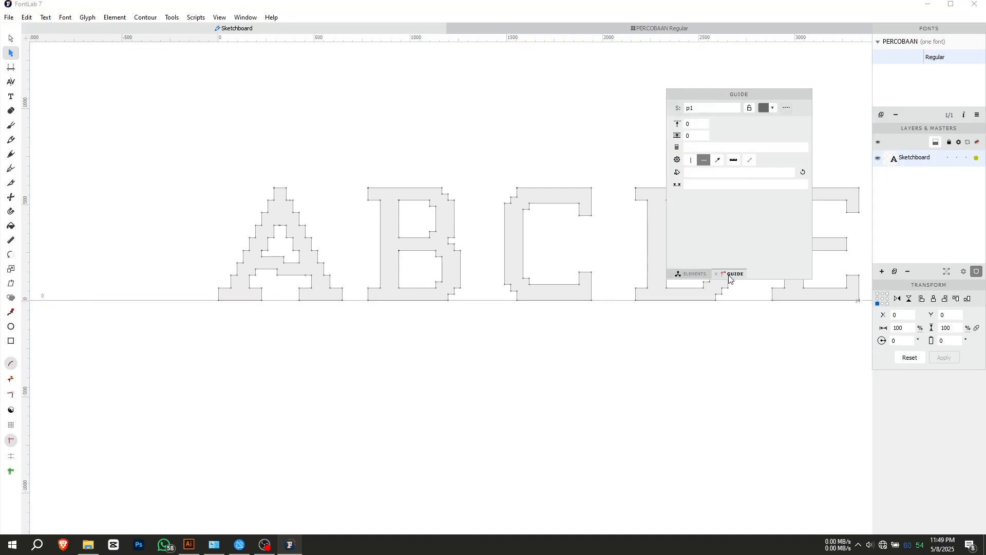
double_click(697, 124)
text(580)
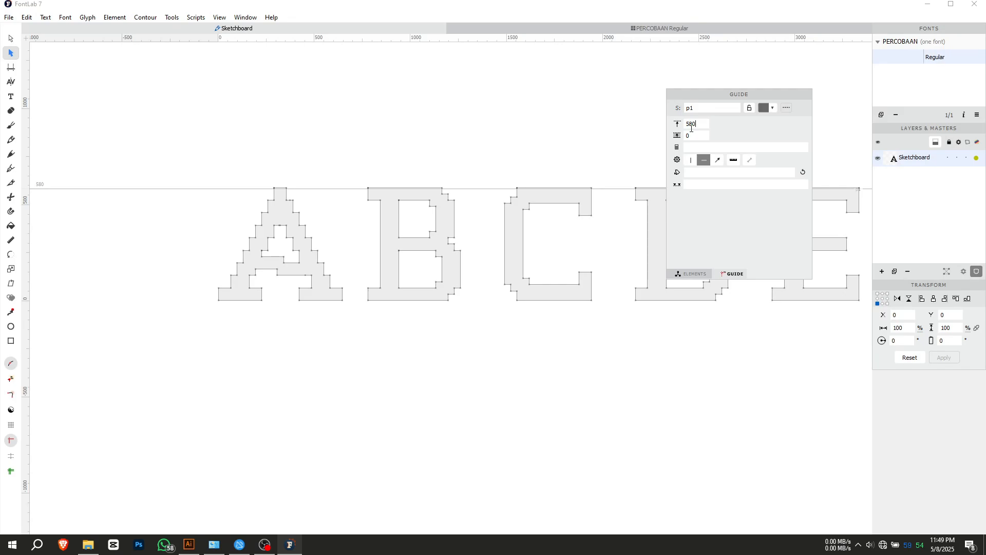
key(ctrl+z)
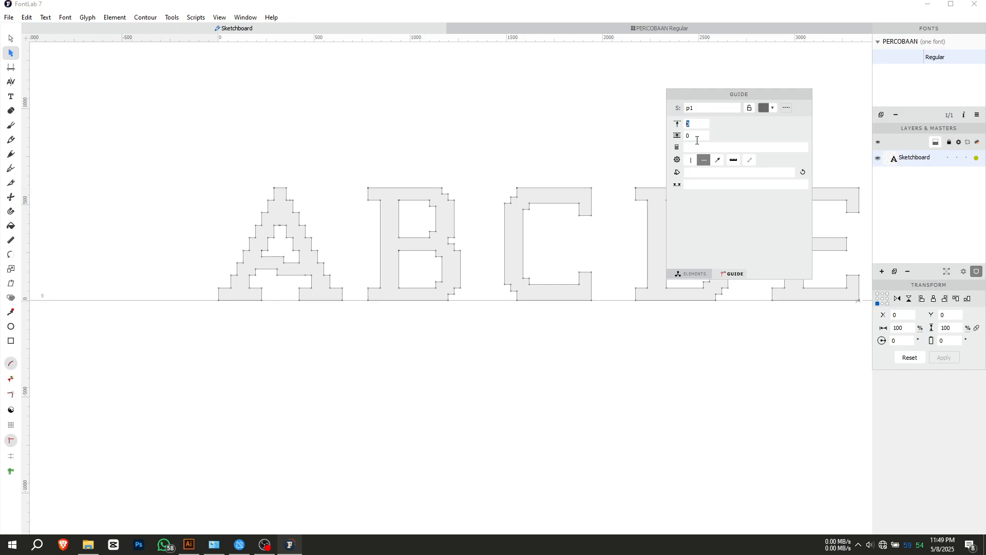
Step: Set the width of the guide at 0 to 587 so its band spans the full height of the letters
click(696, 135)
text(58)
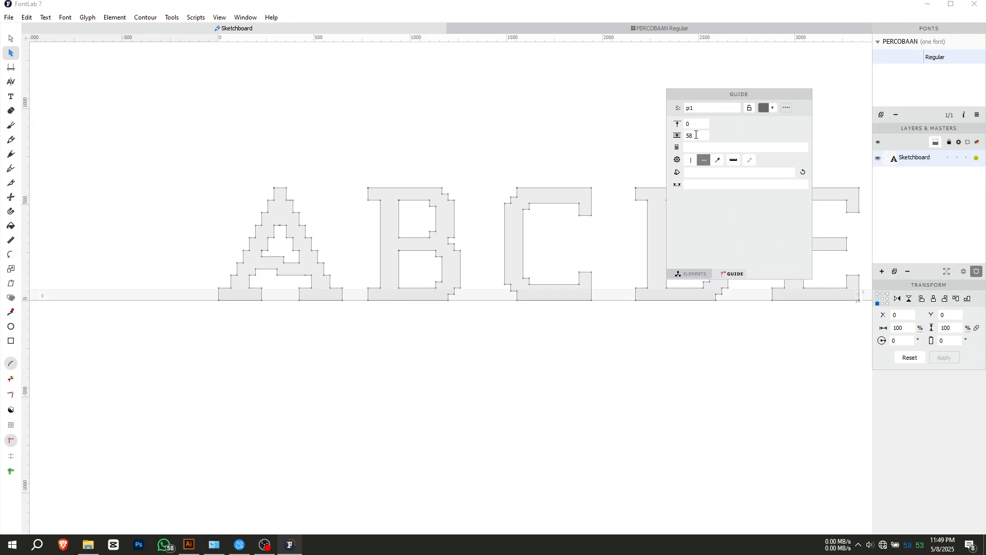
text(0)
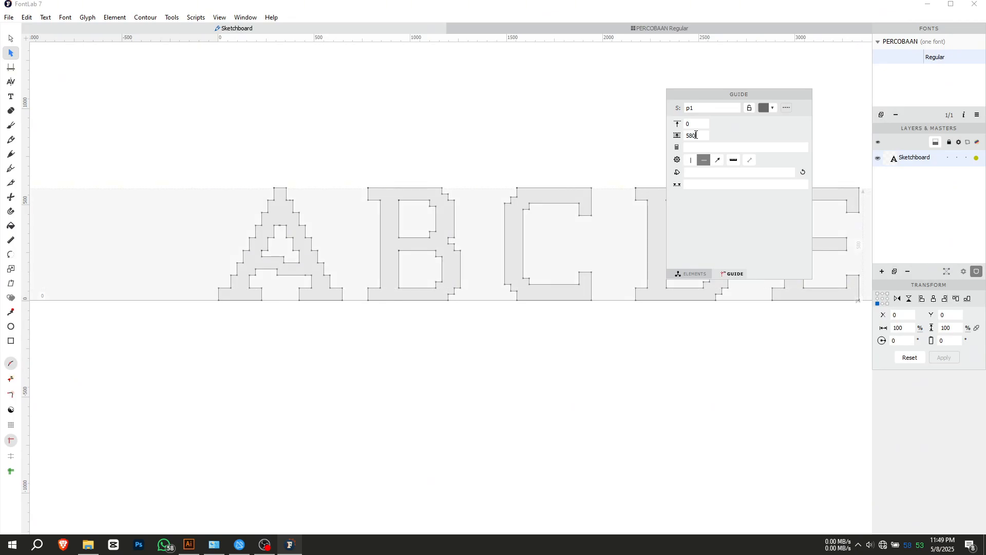
scroll(403, 172, up, 8)
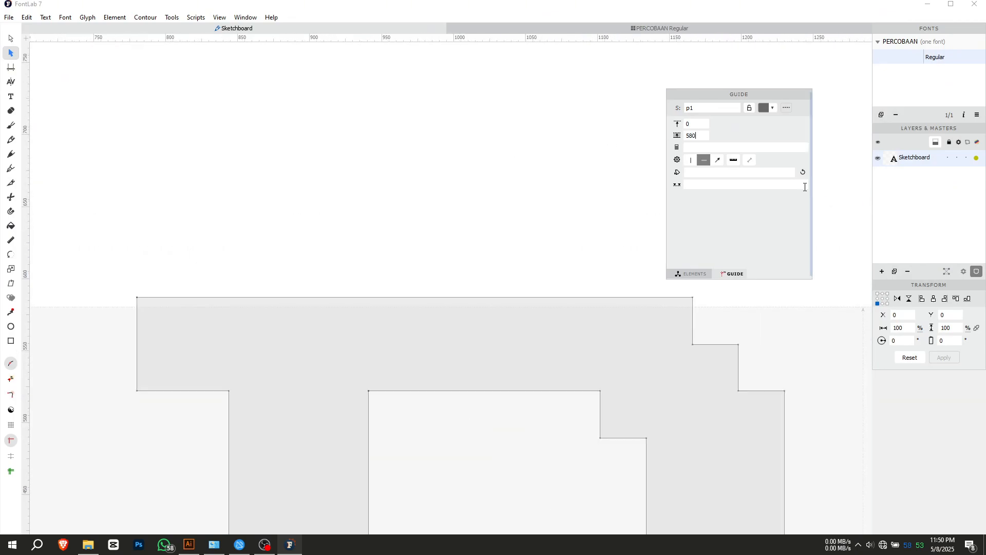
key(BackSpace)
key(BackSpace)
text(90)
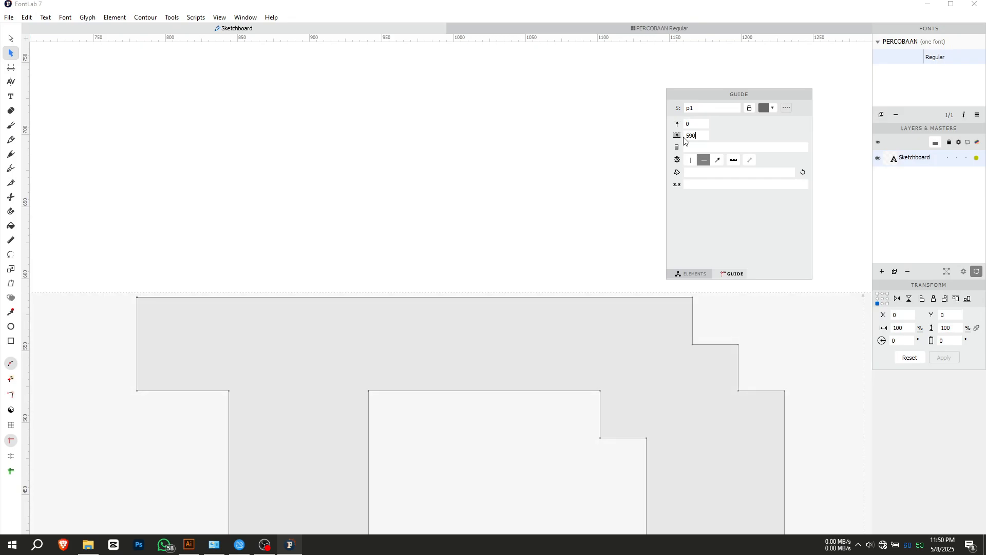
key(BackSpace)
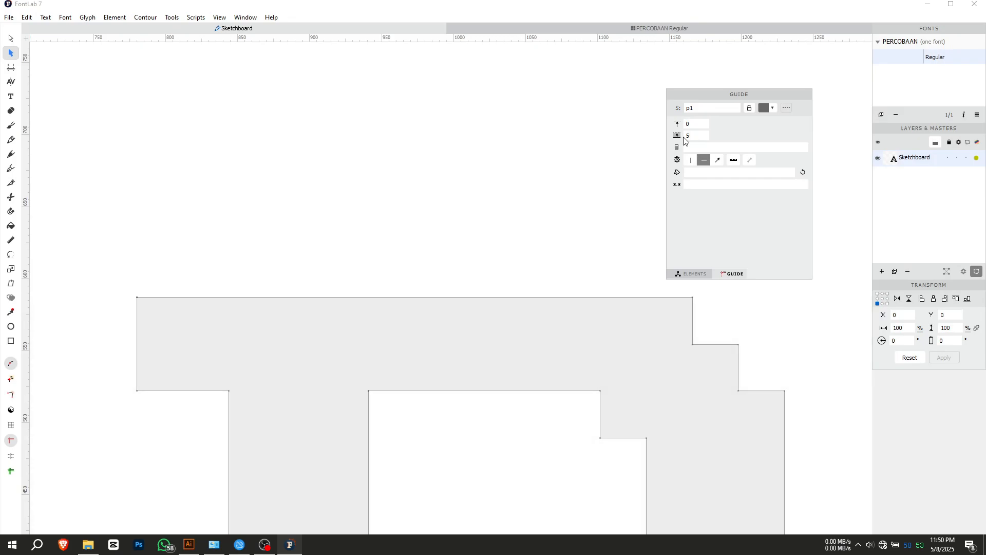
text(85)
key(BackSpace)
text(8)
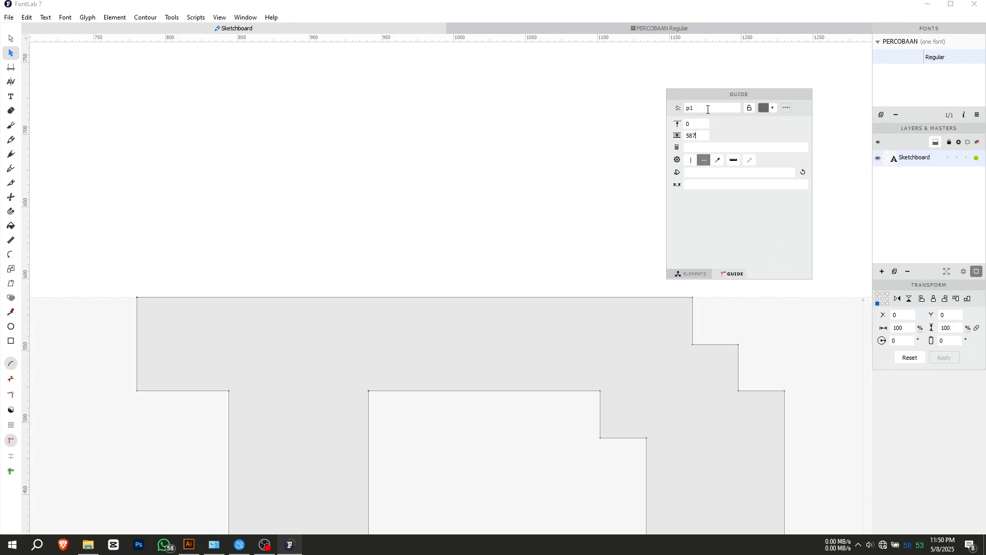
Step: Move the floating Guide properties clear of the letters and bring the whole row A to Z into view
drag(739, 94, 833, 95)
scroll(546, 178, down, 10)
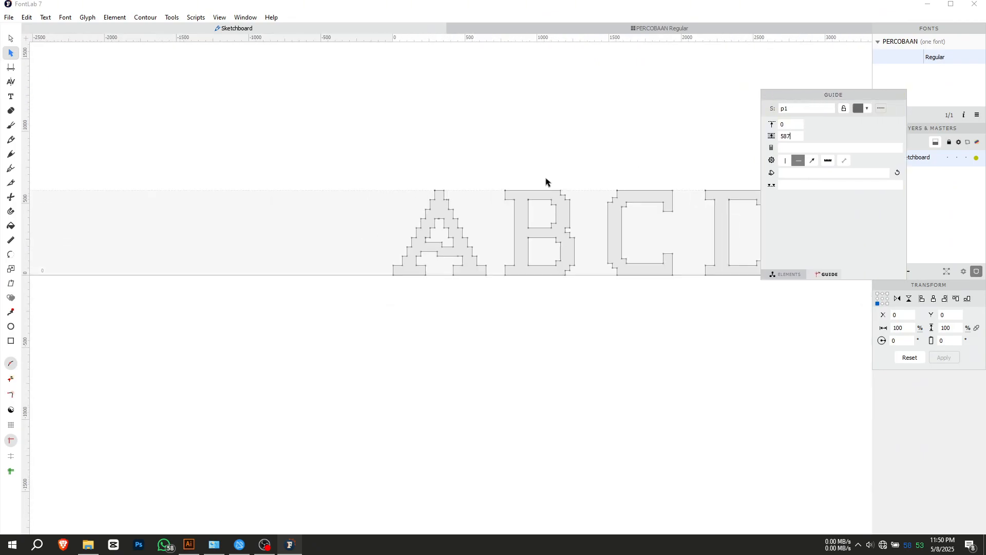
drag(590, 163, 187, 165)
key(space)
scroll(457, 145, down, 3)
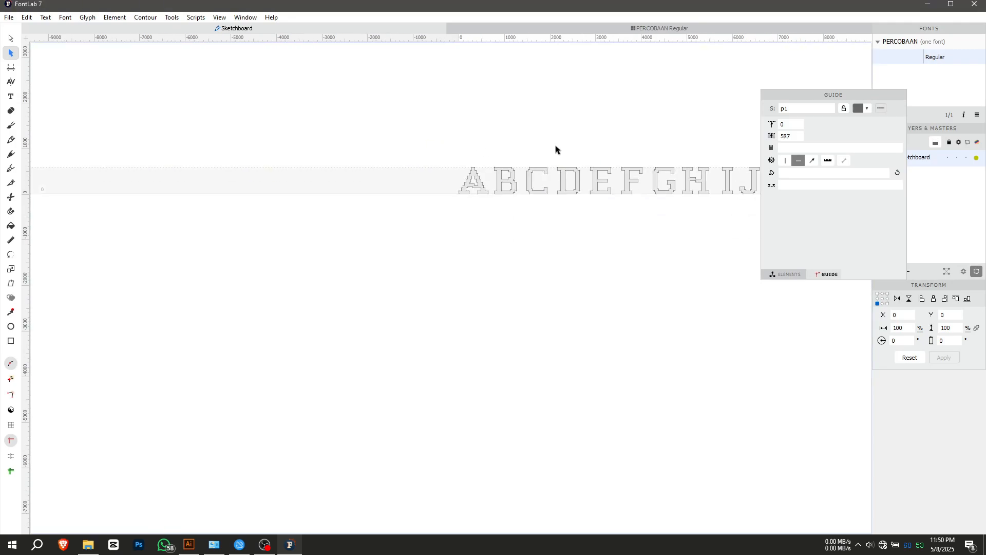
drag(850, 94, 814, 314)
key(space)
drag(610, 248, 294, 256)
scroll(339, 244, down, 3)
key(space)
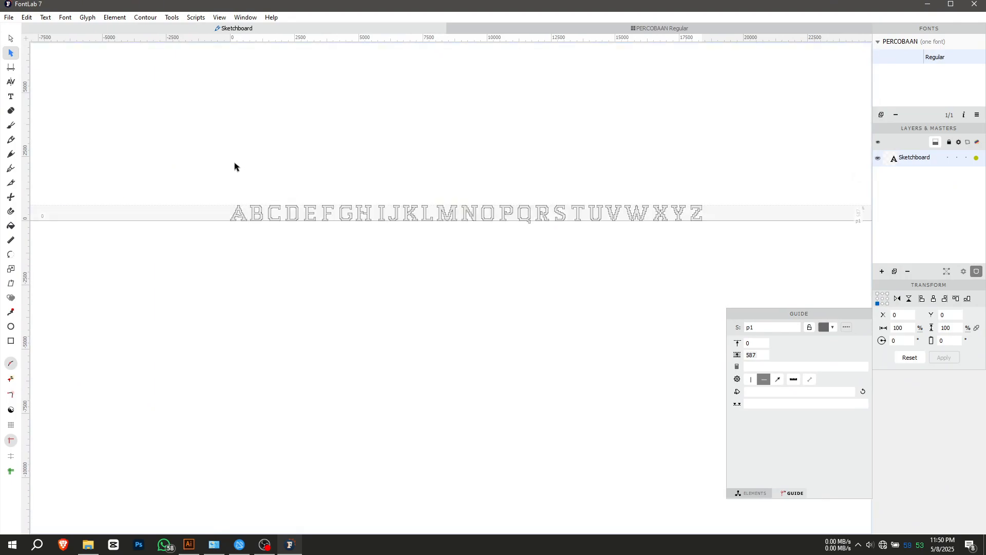
Step: Select all the letters on the Sketchboard and optically separate them into individual elements
drag(165, 143, 748, 252)
click(355, 329)
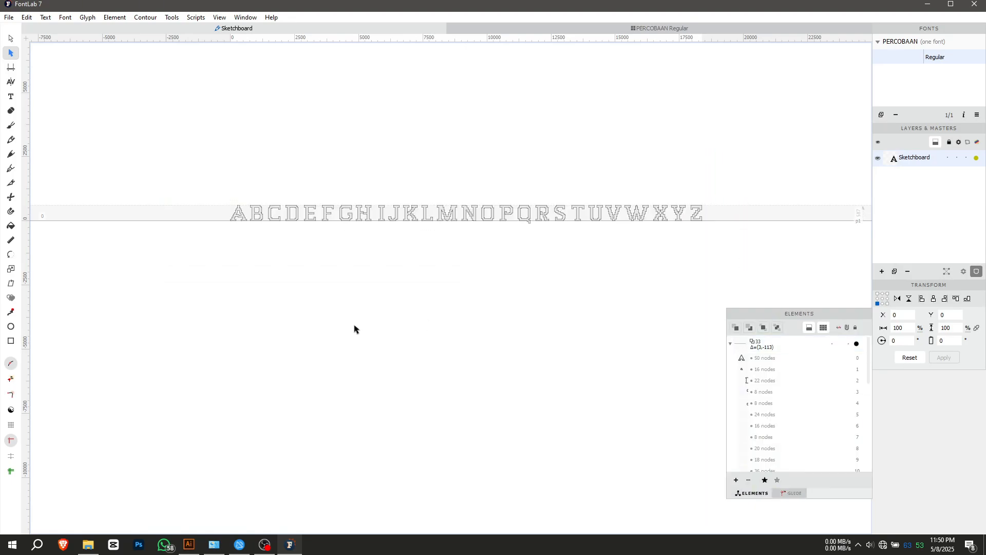
key(ctrl+a)
click(115, 18)
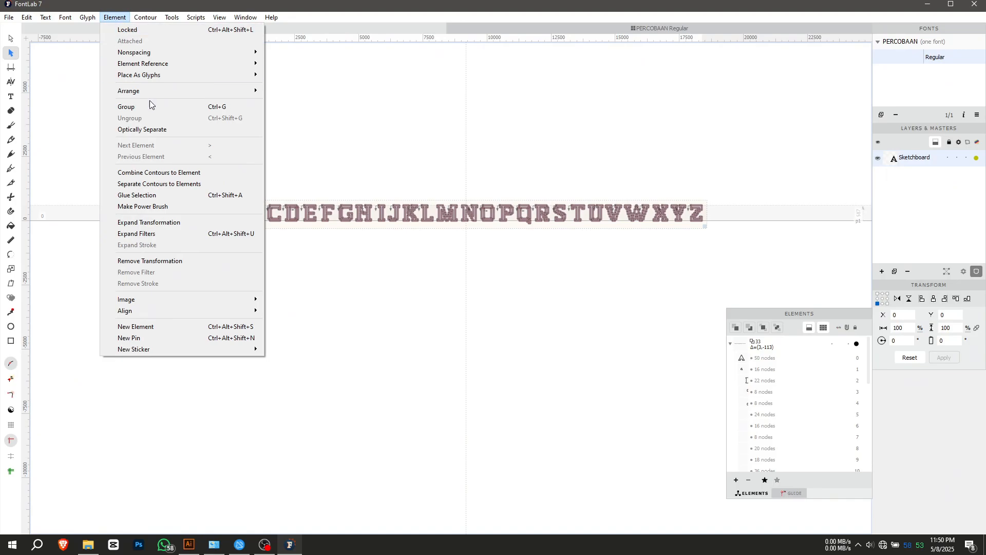
click(177, 131)
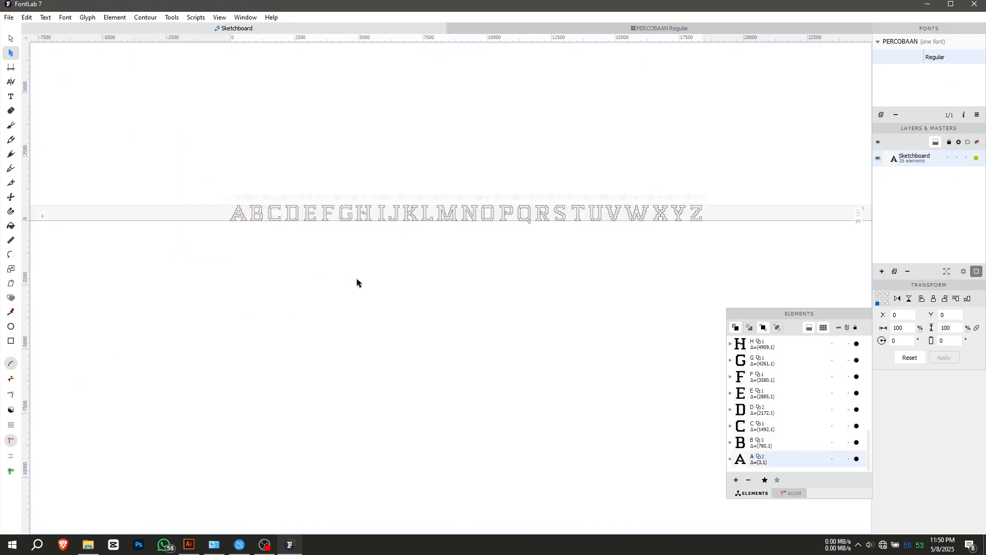
Step: Select the letters A and B in turn to check that each is a separate element
scroll(226, 201, up, 5)
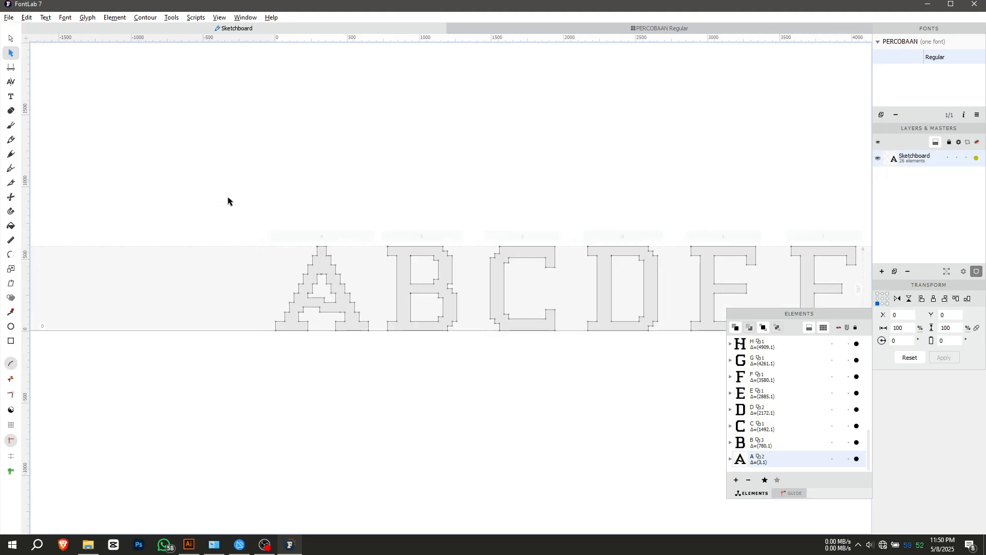
scroll(228, 200, up, 2)
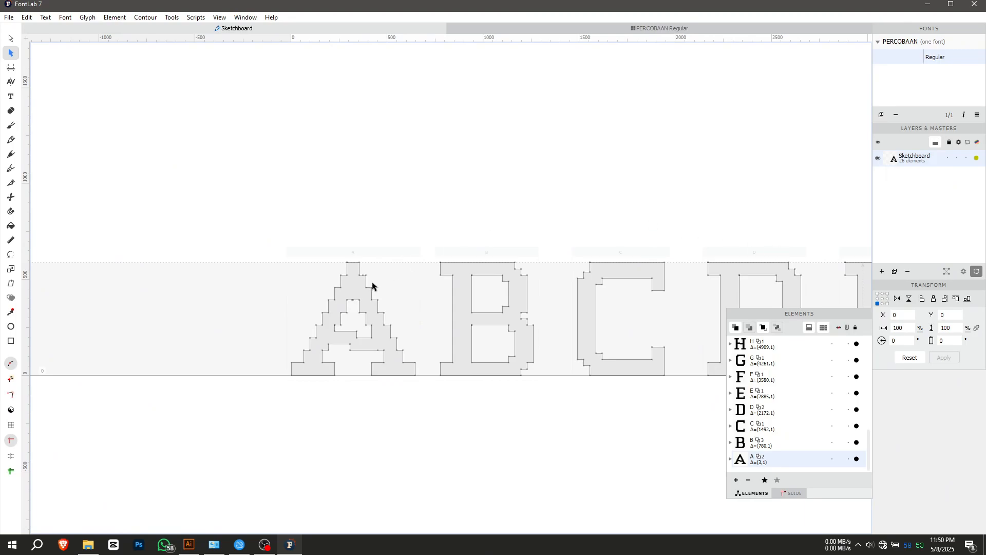
click(354, 297)
click(466, 293)
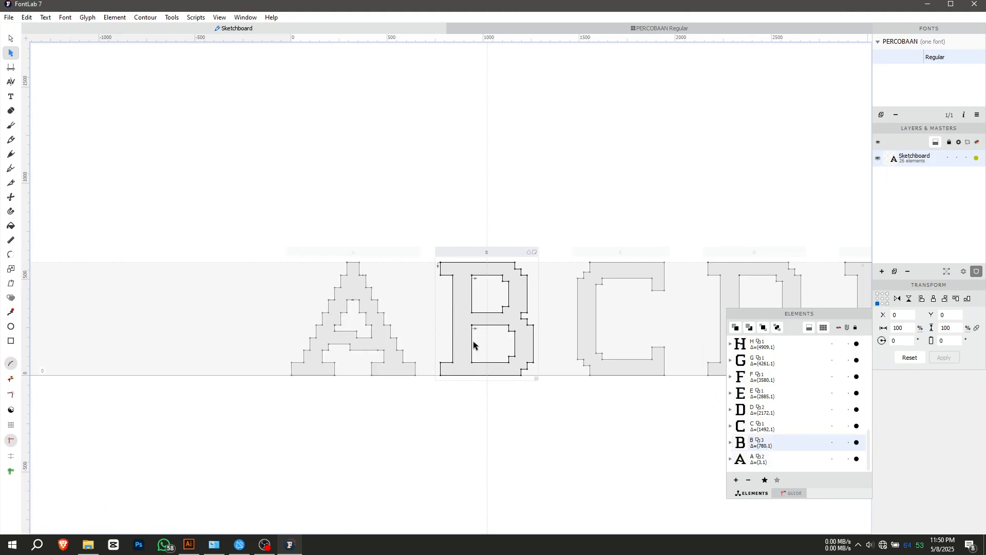
Step: Select the letters C and X in turn and look along the row to Z to check separation and element naming
click(584, 283)
scroll(511, 241, down, 3)
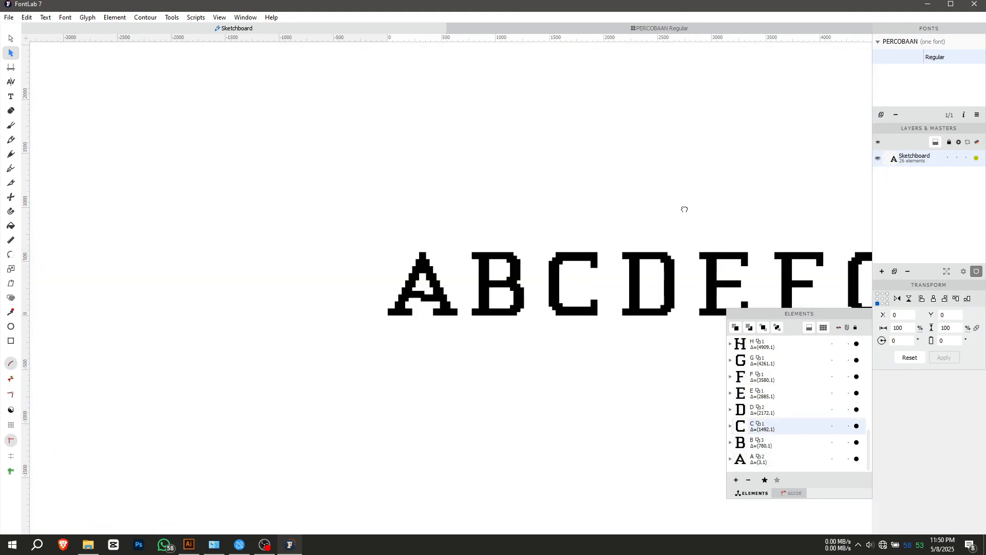
drag(683, 209, 509, 216)
drag(744, 220, 459, 226)
drag(812, 224, 489, 227)
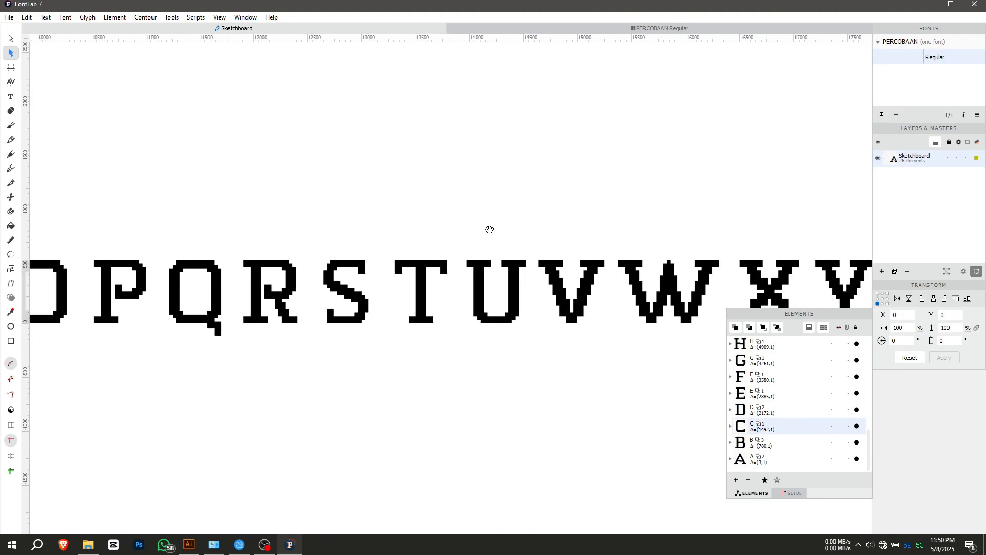
drag(615, 229, 363, 231)
click(549, 272)
scroll(540, 247, up, 4)
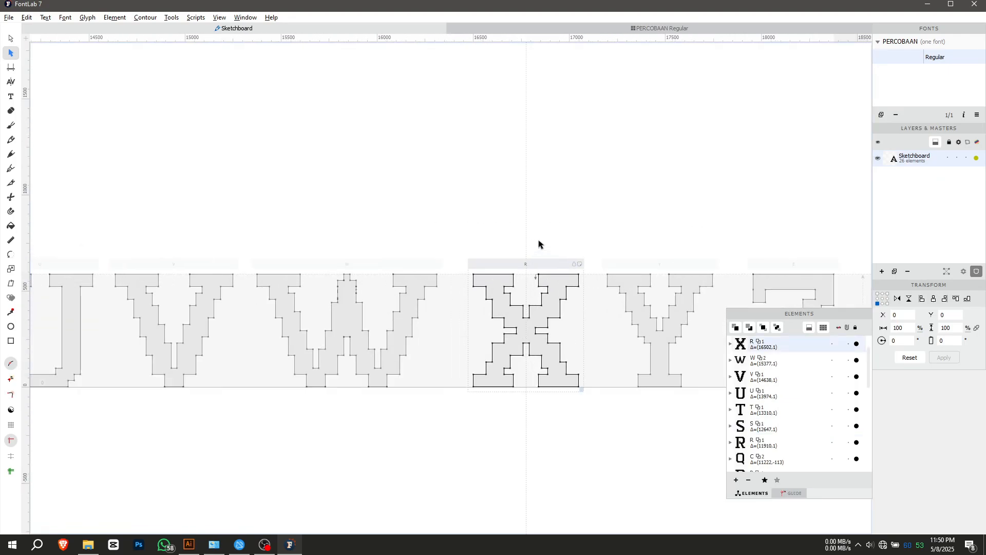
click(525, 278)
scroll(528, 268, down, 3)
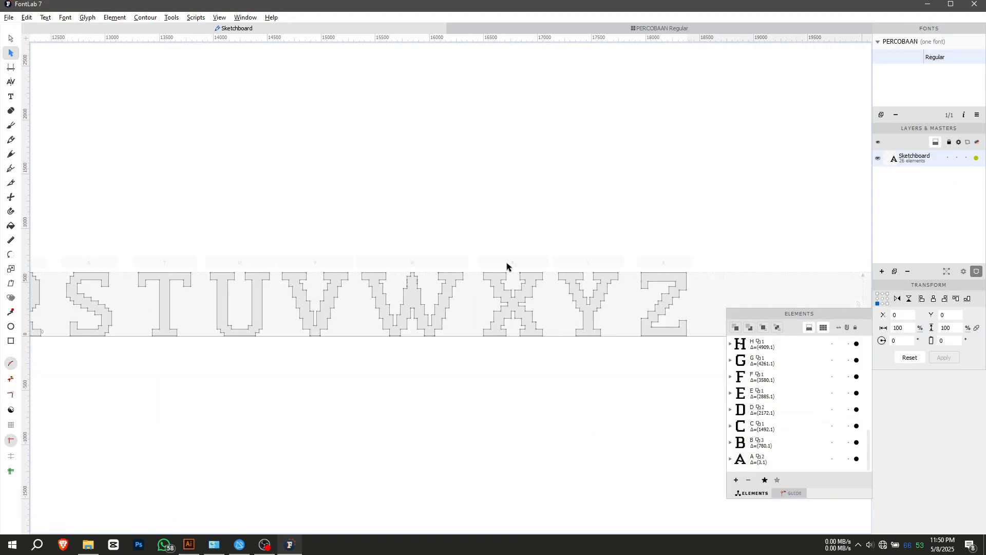
click(516, 298)
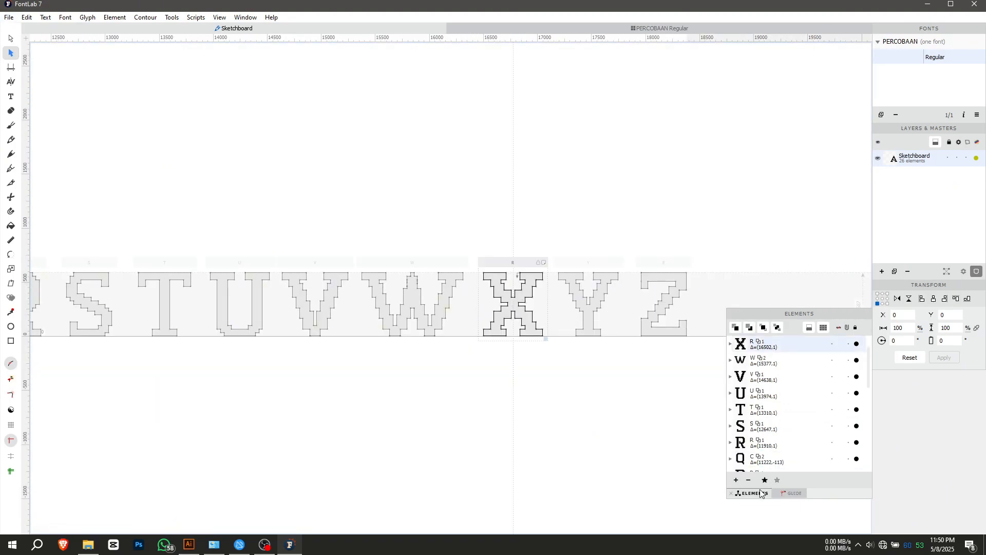
Step: Bring back the floating list of elements, lengthen it to show more entries and place it clear of the letters
drag(768, 314, 775, 46)
click(245, 17)
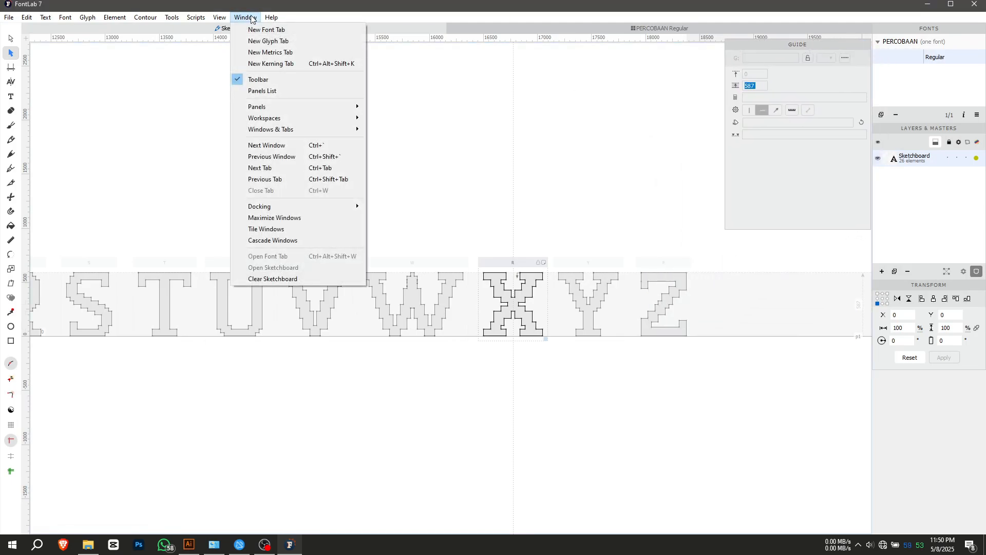
mouse_move(308, 106)
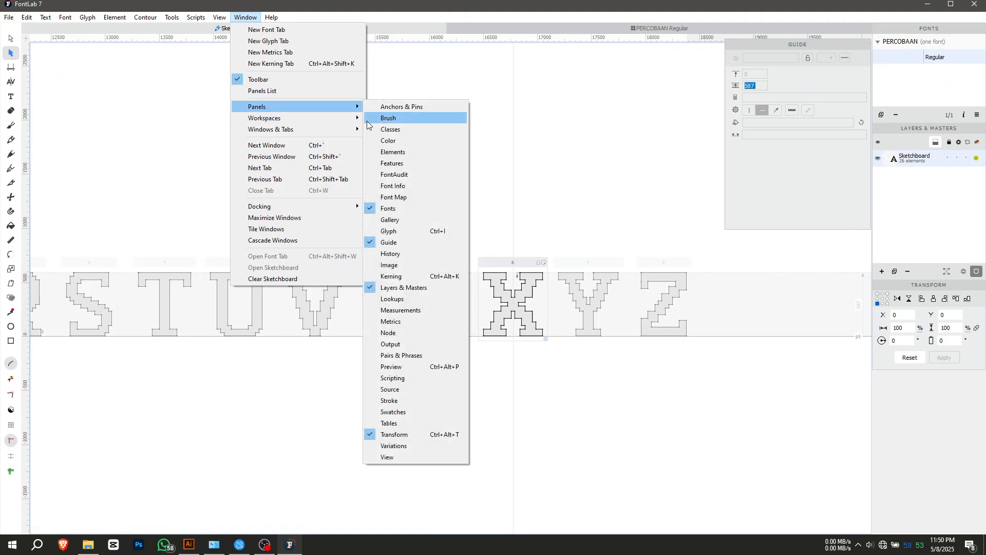
click(420, 154)
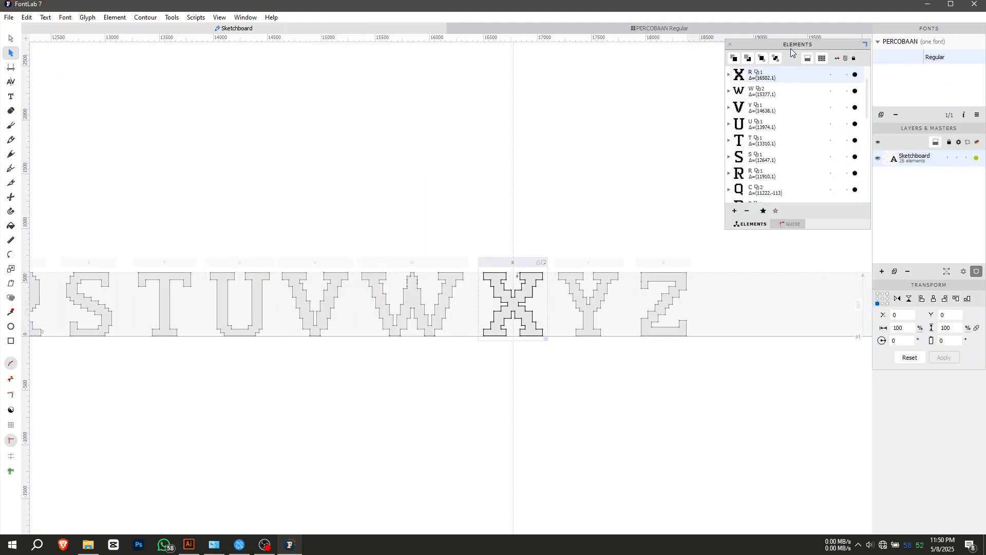
drag(791, 49, 609, 88)
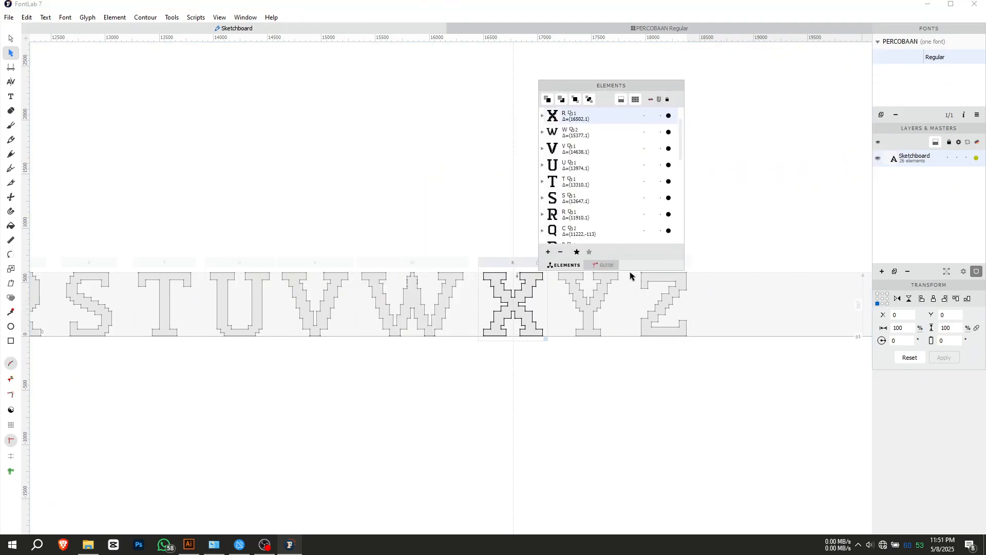
drag(630, 276, 615, 419)
drag(603, 88, 840, 86)
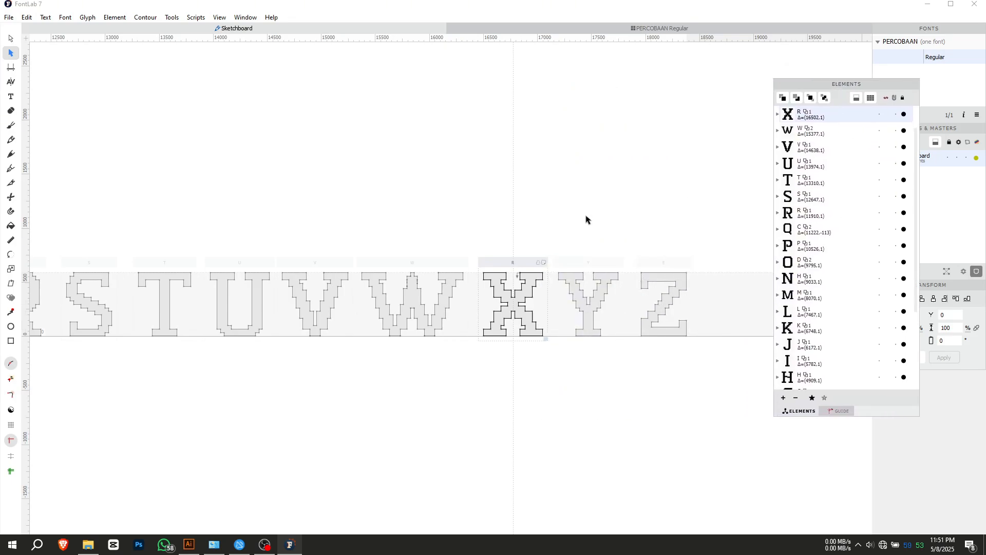
Step: Show the element properties for the letter X and rename its element to X
click(586, 219)
click(510, 319)
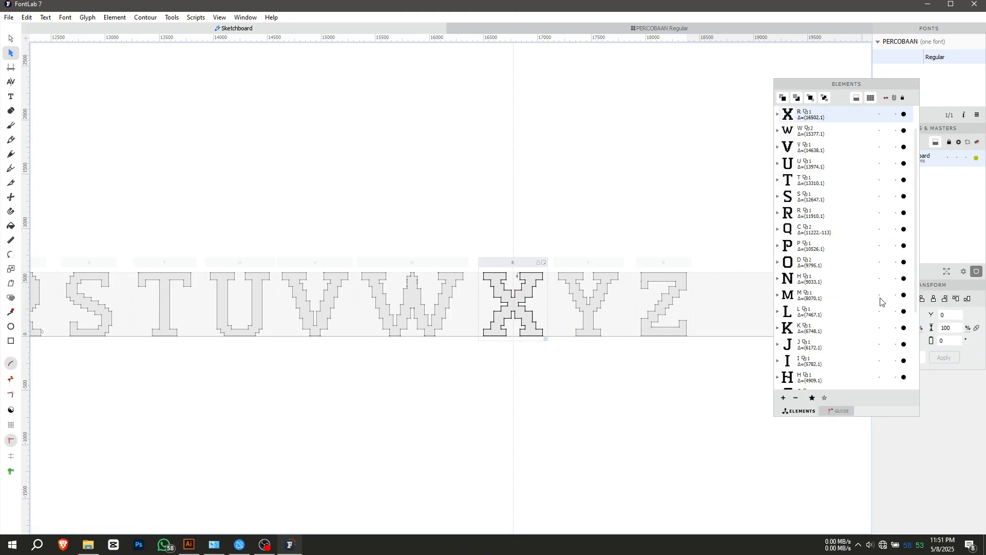
click(856, 98)
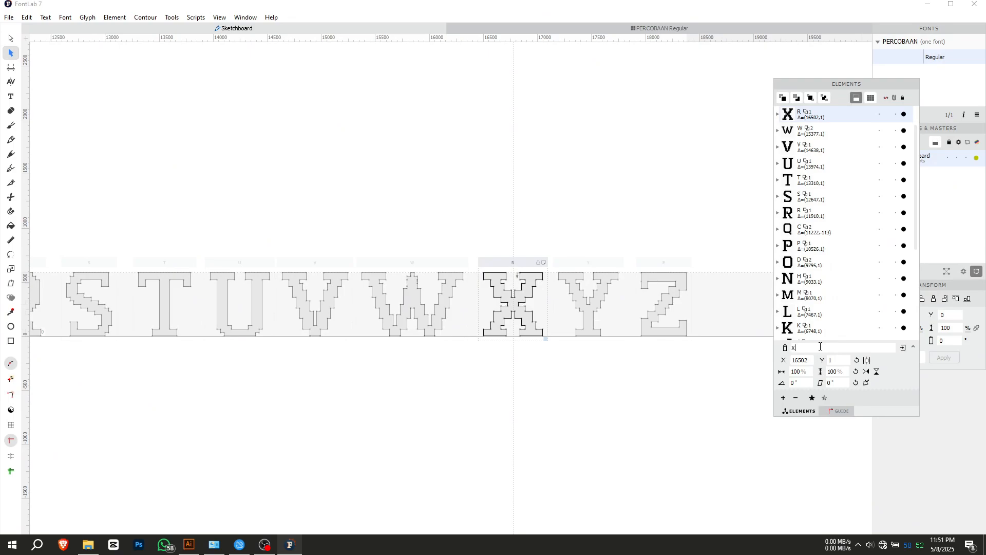
Step: Check the names of the elements V down to R and rename the element of the letter Q to Q
click(828, 161)
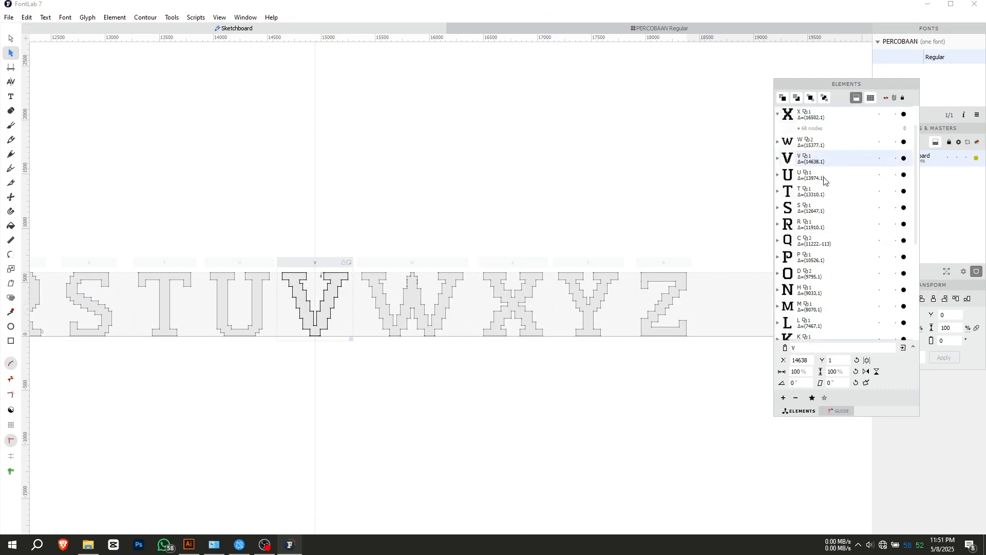
click(825, 177)
click(820, 198)
click(820, 210)
click(817, 226)
click(813, 241)
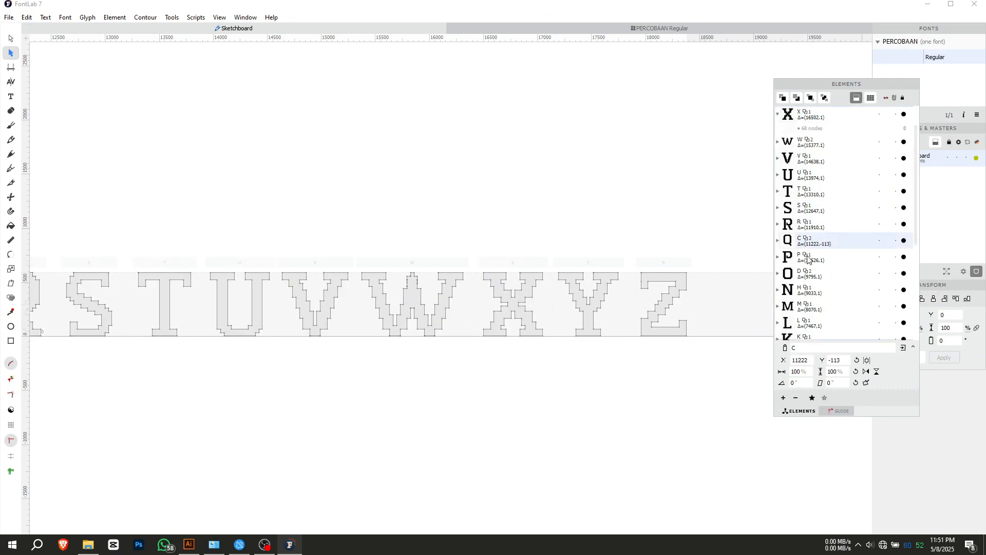
double_click(814, 347)
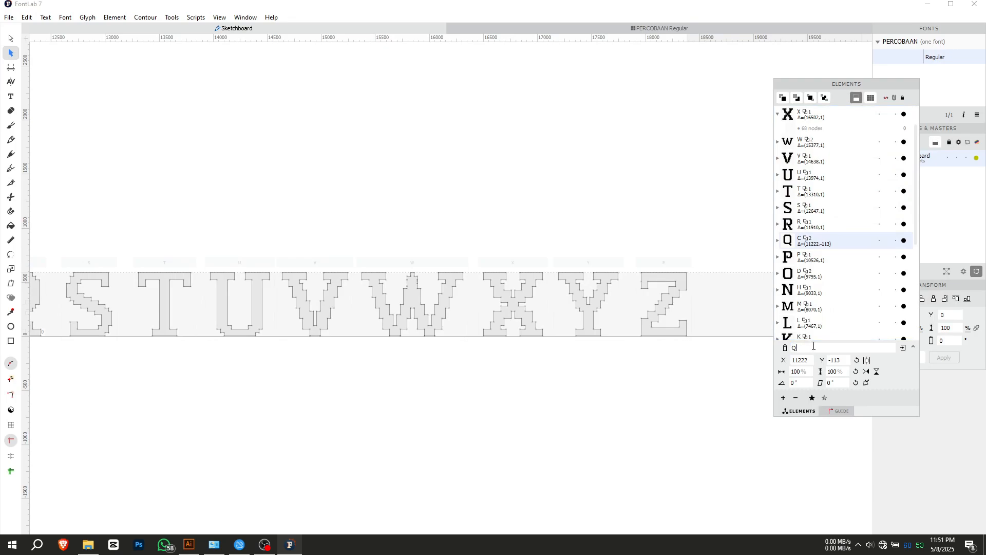
text(Q)
Step: Rename the element of the letter O to O and the element of the letter N to N
click(819, 268)
click(816, 287)
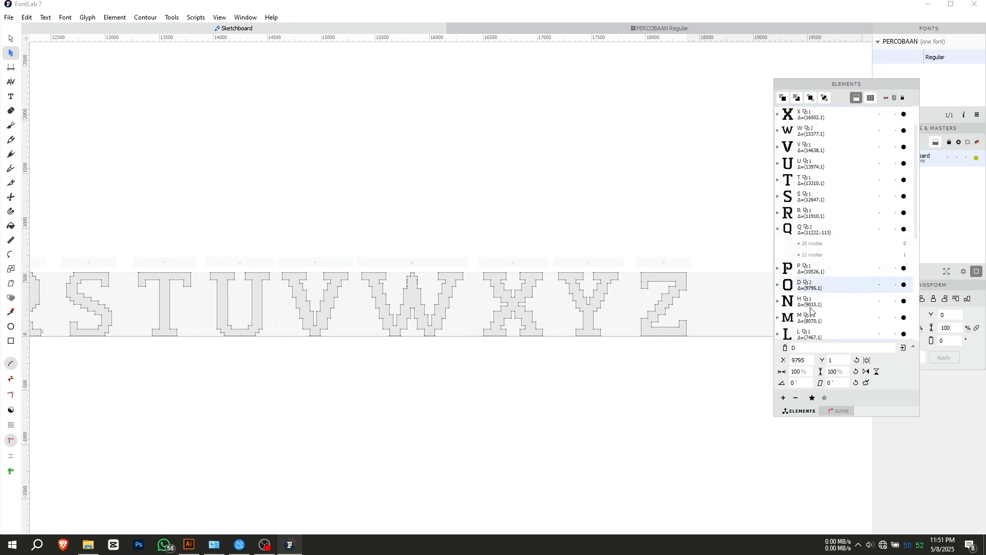
double_click(806, 347)
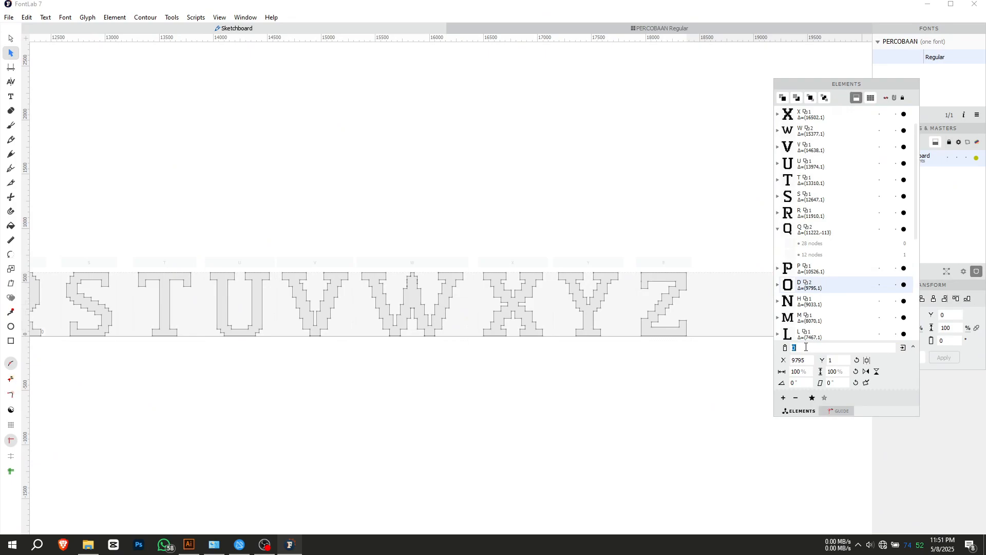
text(O)
key(Return)
click(822, 251)
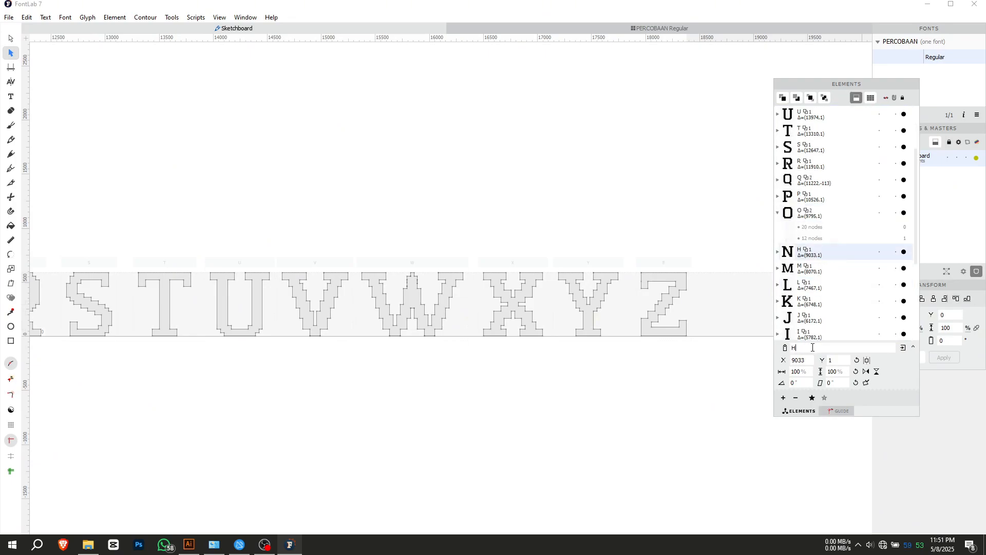
text(N)
key(Return)
Step: Go through the elements from L down to A and check that each name matches its letter
click(814, 288)
click(816, 303)
click(816, 320)
scroll(817, 303, down, 1)
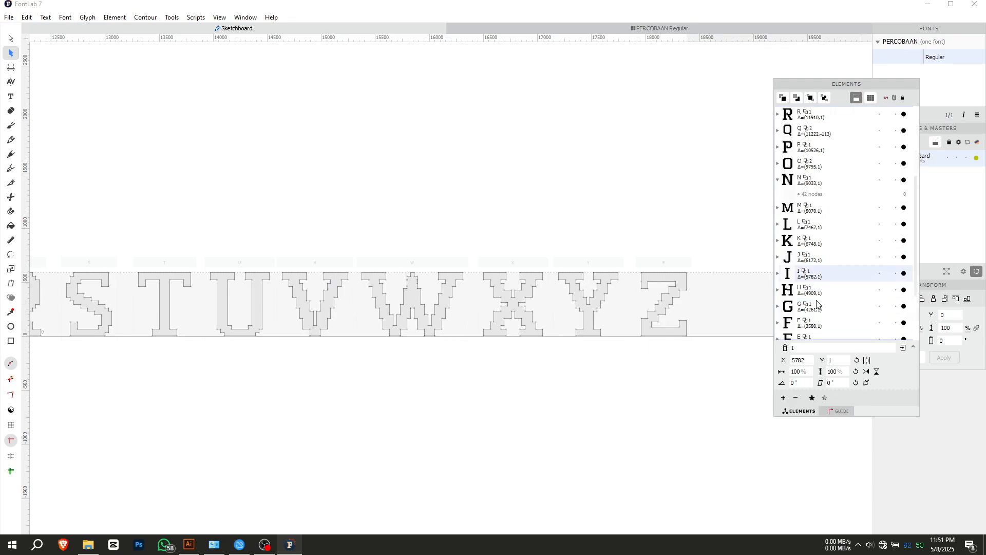
click(819, 298)
click(820, 305)
scroll(821, 298, down, 2)
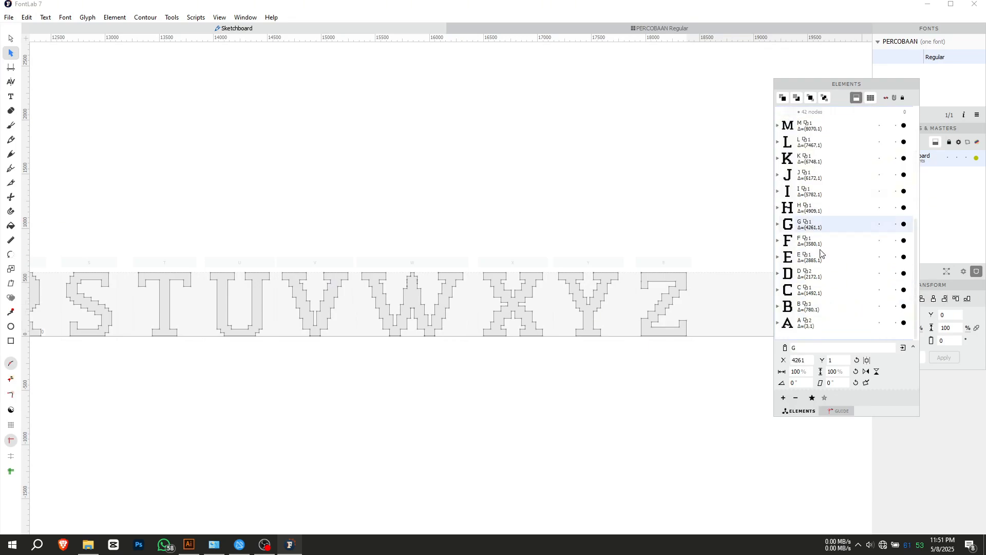
click(820, 246)
click(818, 257)
click(821, 273)
click(821, 290)
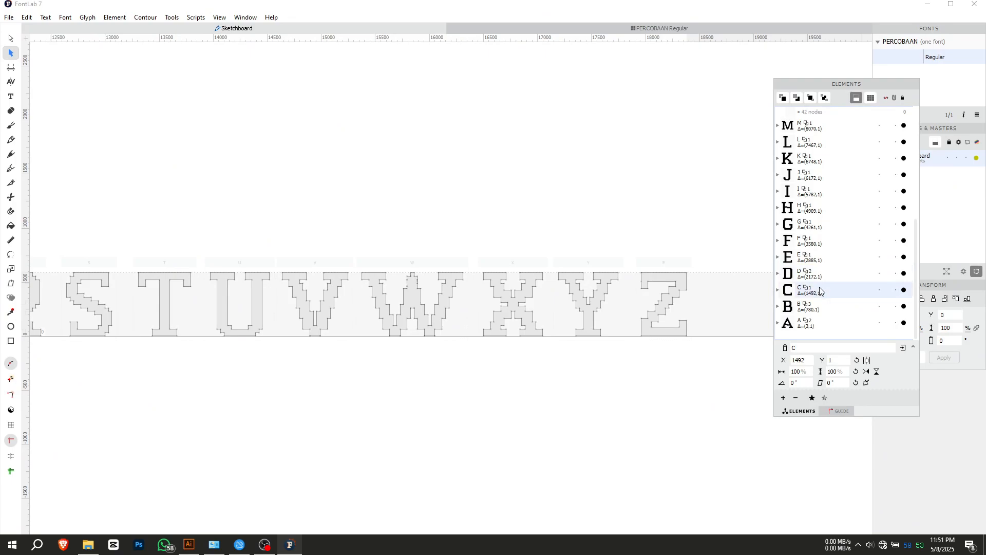
click(820, 307)
click(820, 324)
Step: Rename the element of the letter Z to Z and review the names down the list of elements
scroll(819, 325, up, 5)
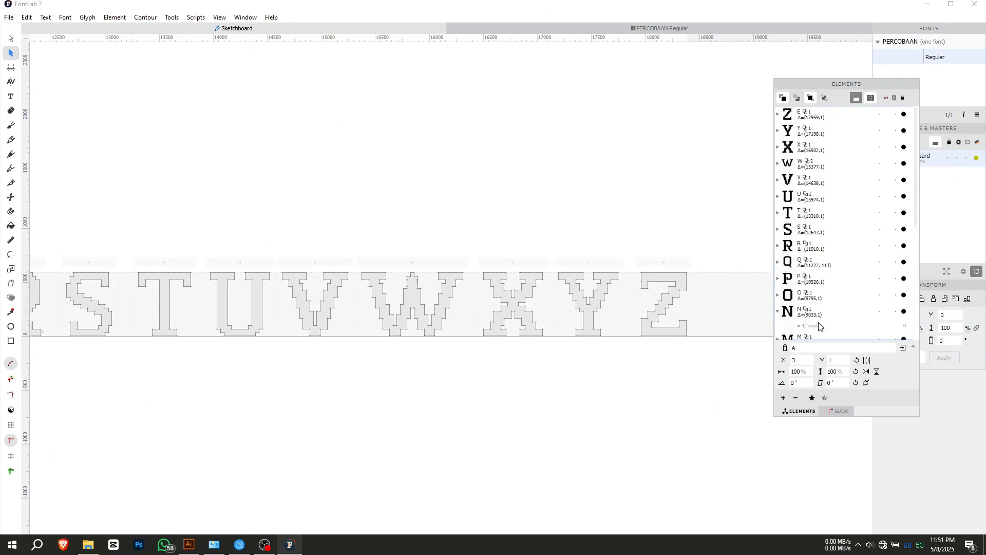
click(825, 119)
click(817, 133)
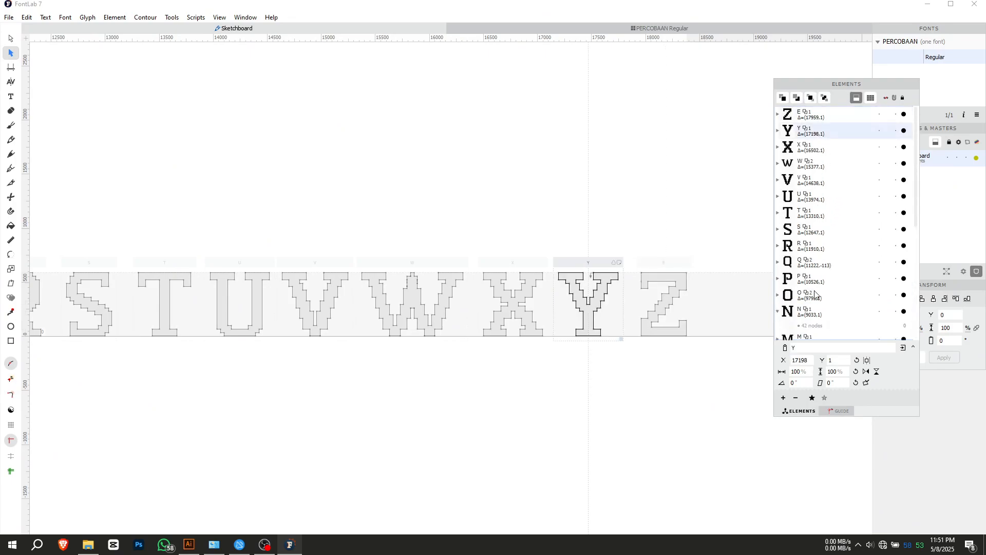
click(813, 120)
click(819, 348)
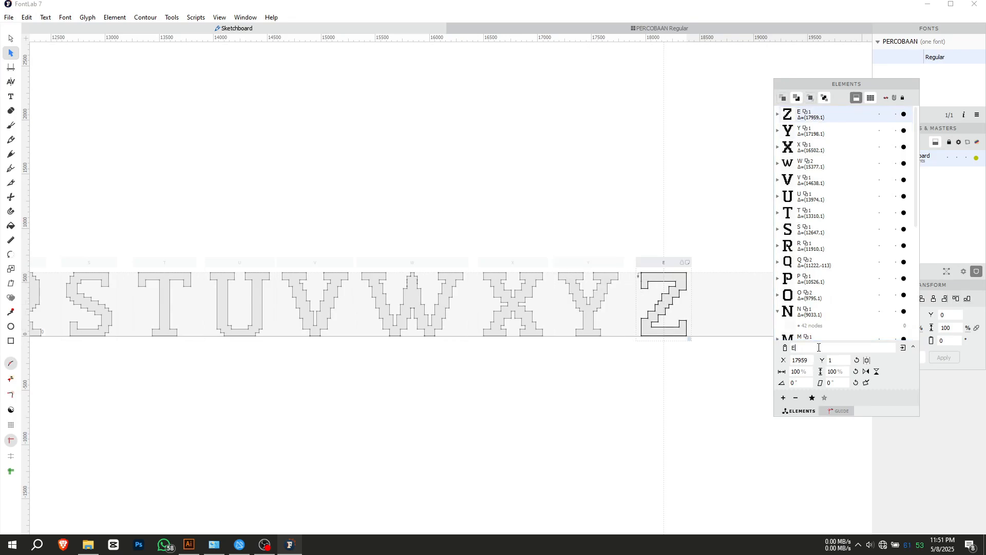
text(Z)
key(Return)
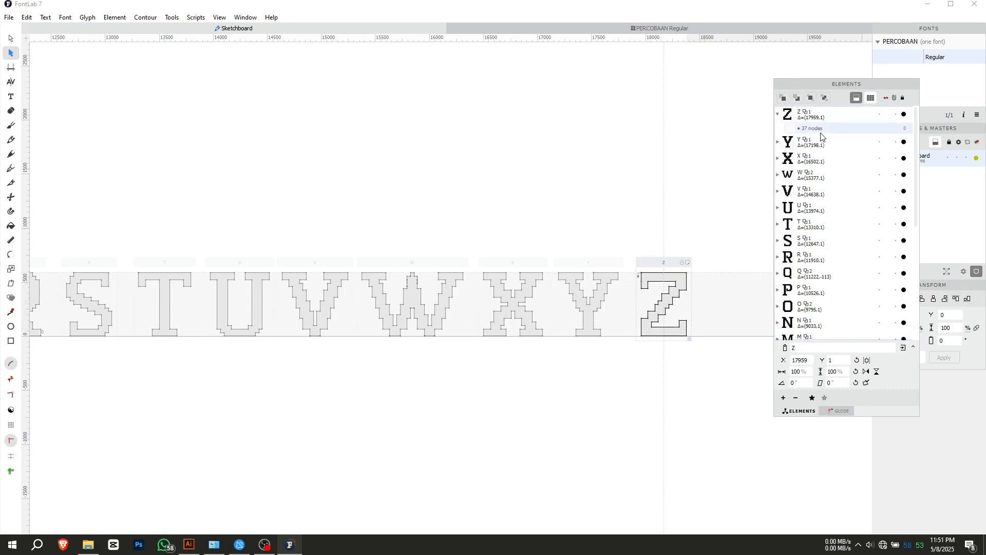
click(821, 142)
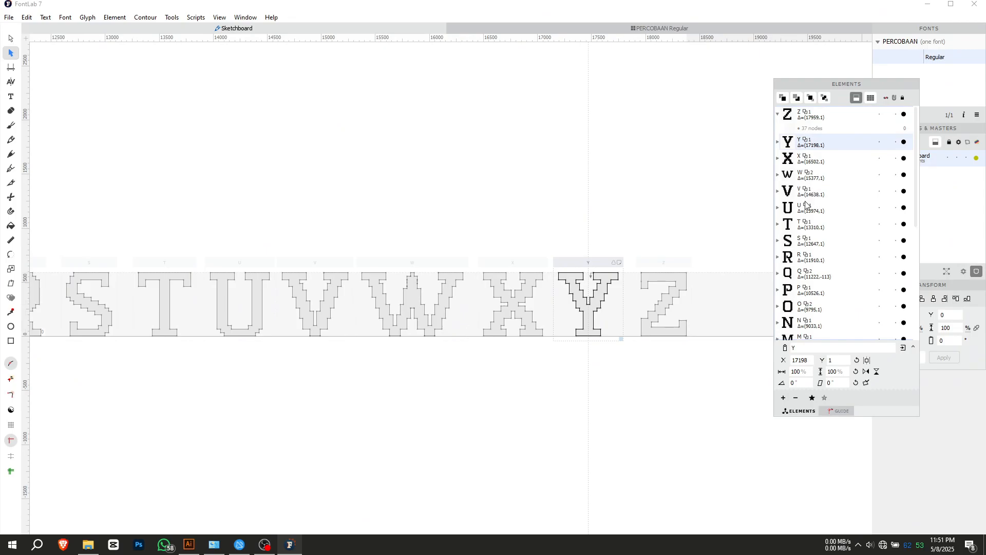
scroll(806, 288, down, 4)
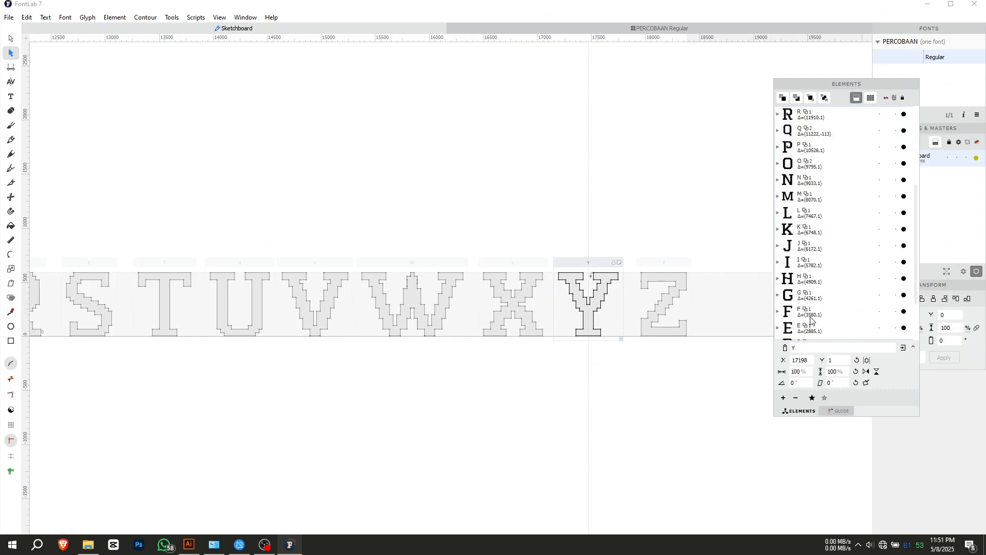
click(603, 198)
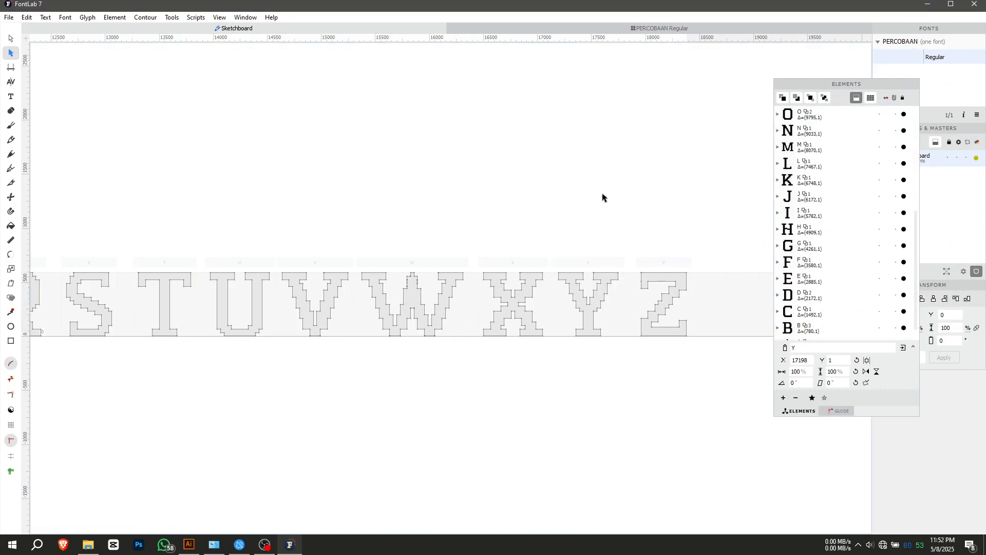
scroll(511, 224, down, 5)
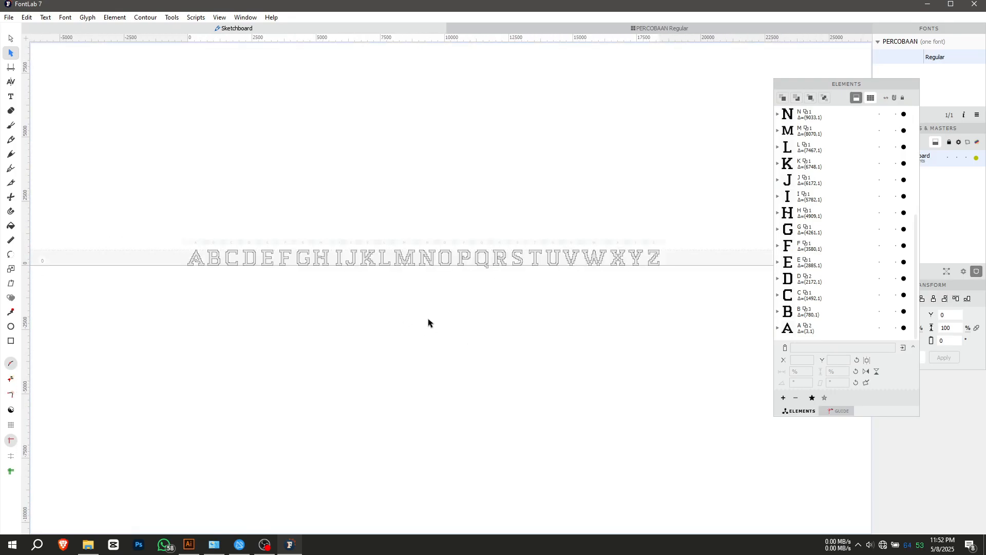
key(ctrl+a)
drag(130, 185, 689, 308)
drag(123, 186, 640, 410)
click(158, 128)
click(10, 38)
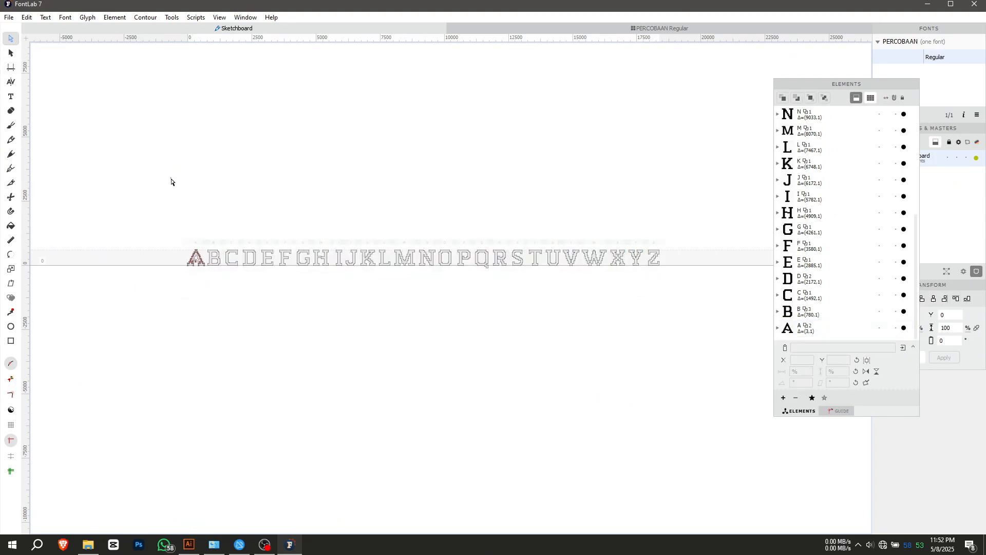
drag(126, 156, 719, 308)
Step: Select all the letters A to Z with the Element tool and place the selected elements as glyphs in the font
click(10, 53)
drag(148, 183, 771, 342)
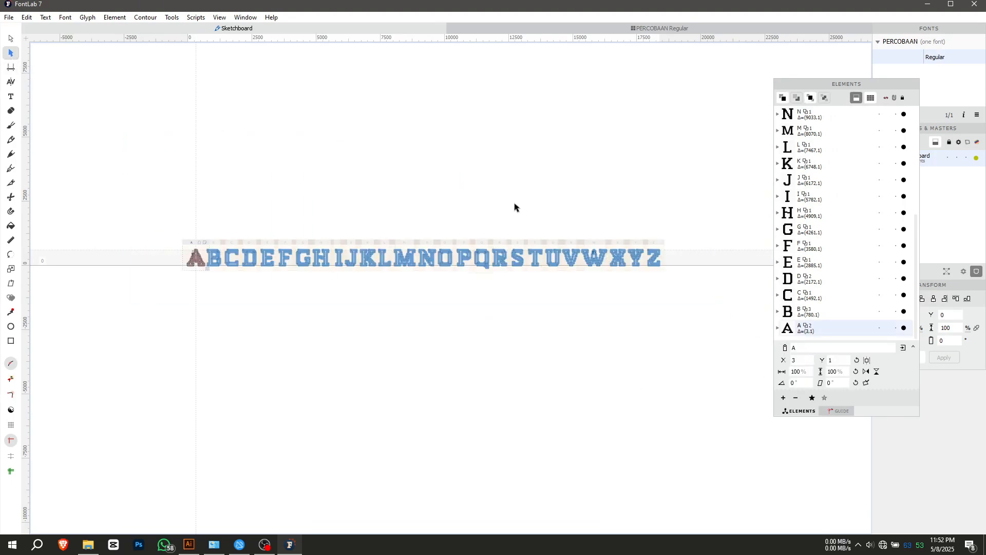
click(114, 17)
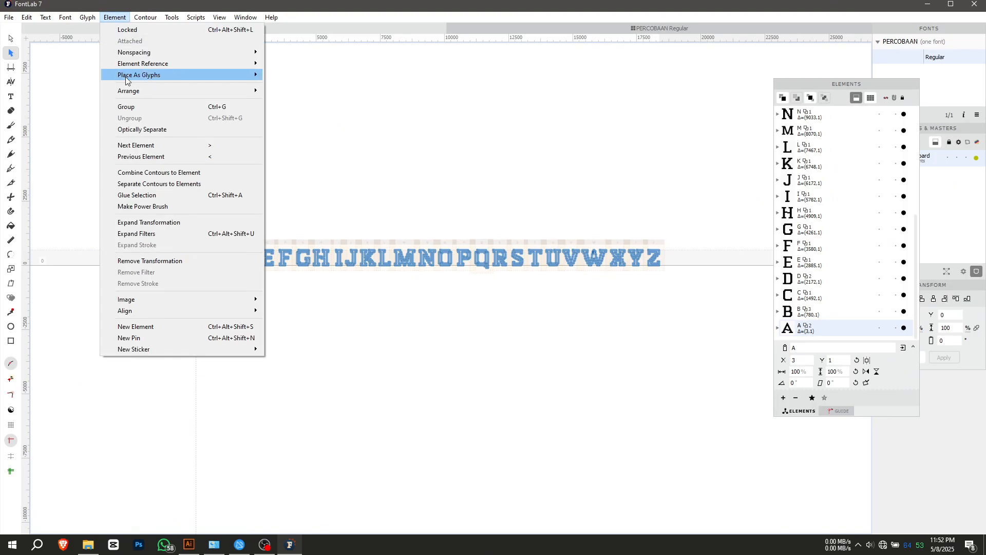
mouse_move(131, 76)
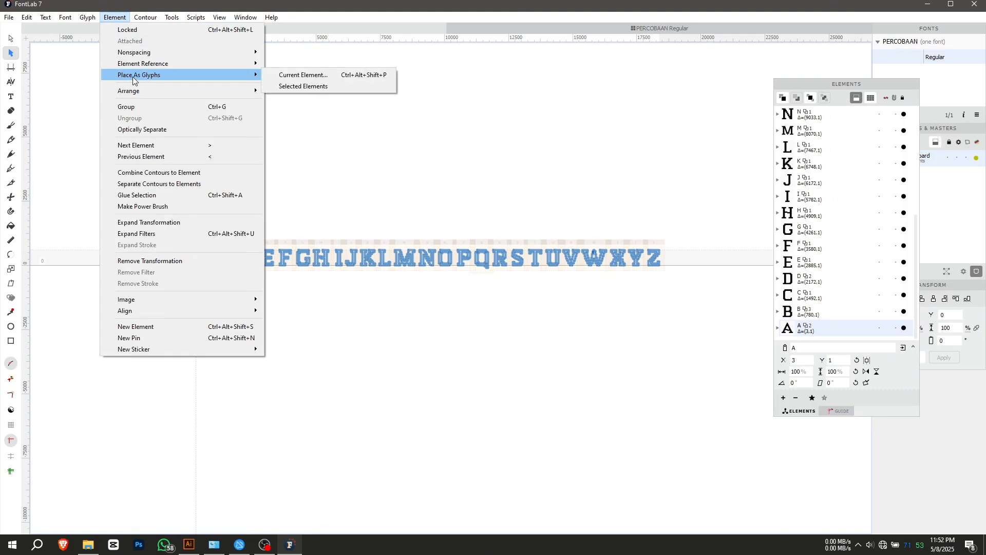
click(315, 86)
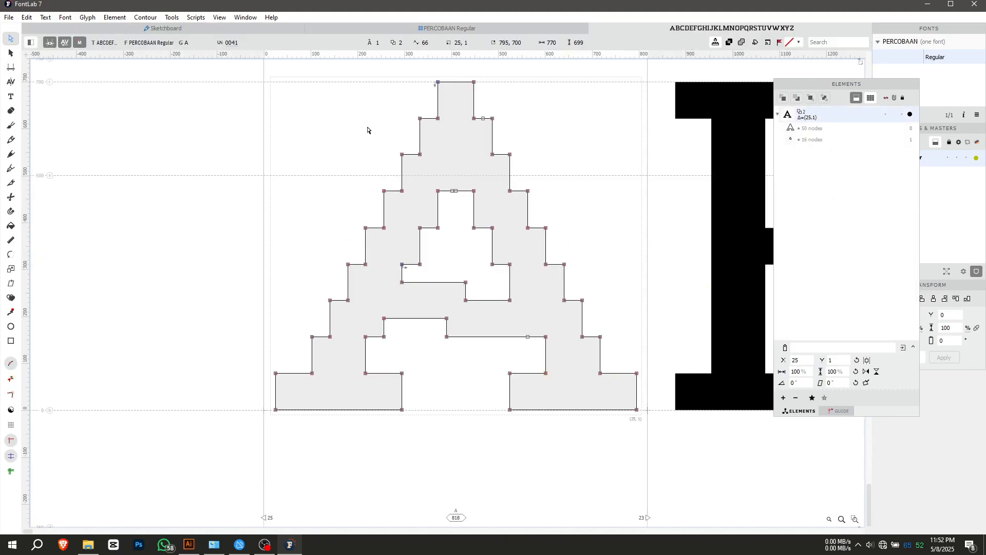
scroll(563, 177, down, 5)
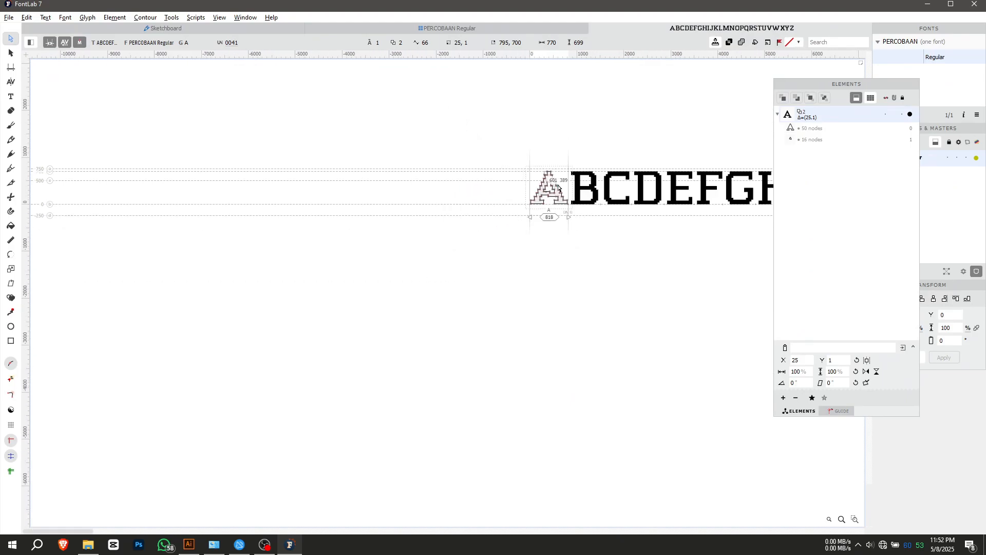
Step: Examine the placed letters A to Z in the text line and in the PERCOBAAN Regular font overview, including glyphs A, B and C
drag(571, 124, 286, 167)
scroll(343, 188, down, 3)
drag(475, 165, 456, 182)
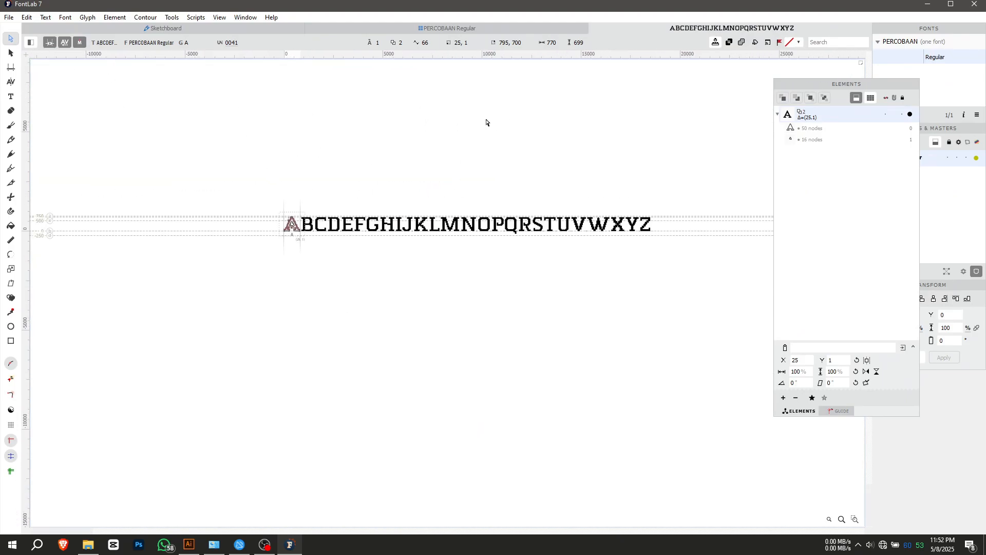
click(422, 31)
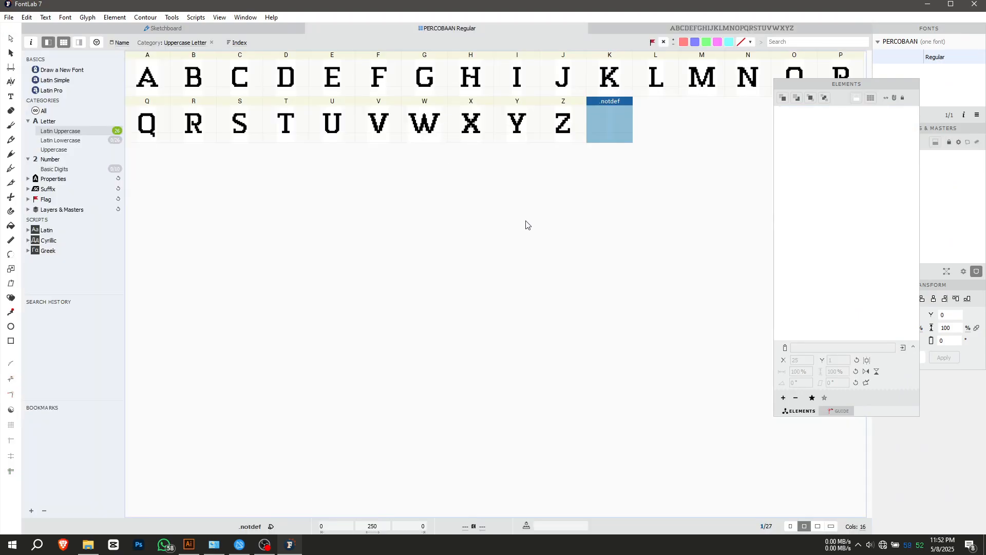
click(671, 133)
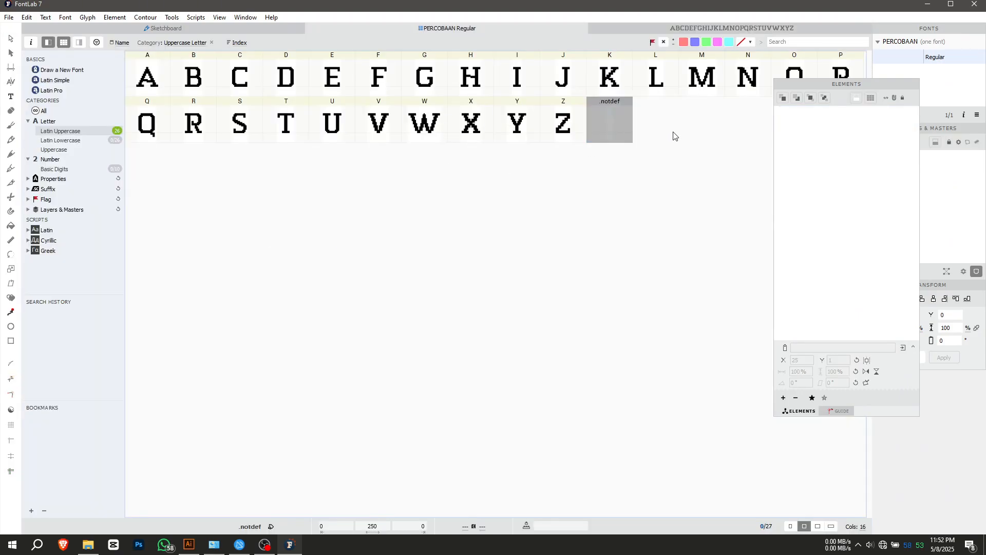
click(155, 81)
click(204, 87)
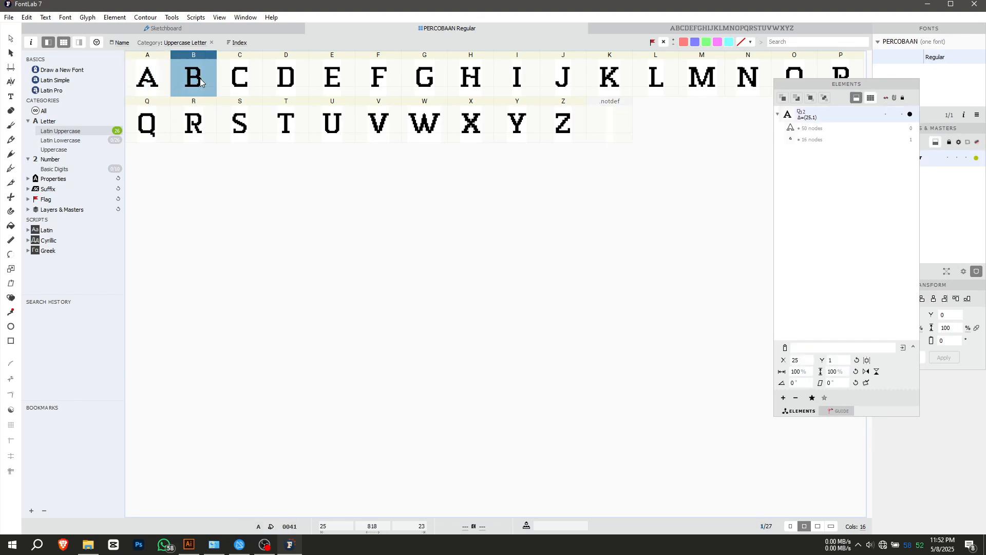
click(248, 72)
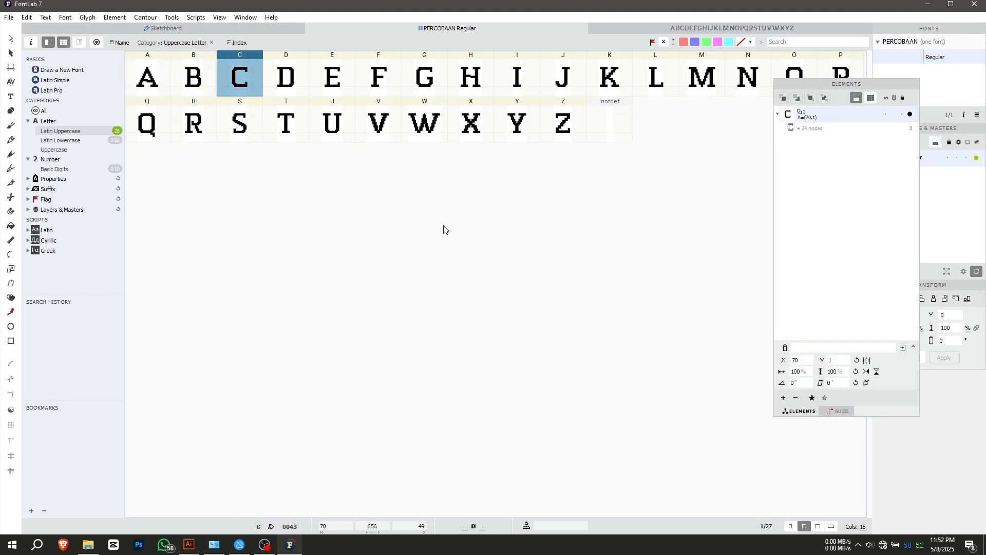
click(501, 228)
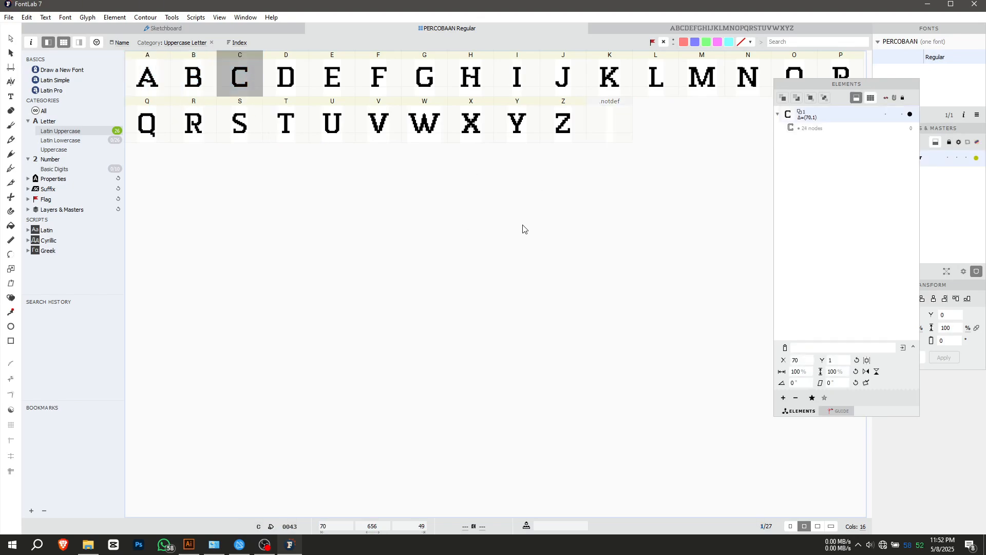
Step: Open the glyph A for editing, show the text sidebar and replace the displayed text with F
double_click(147, 82)
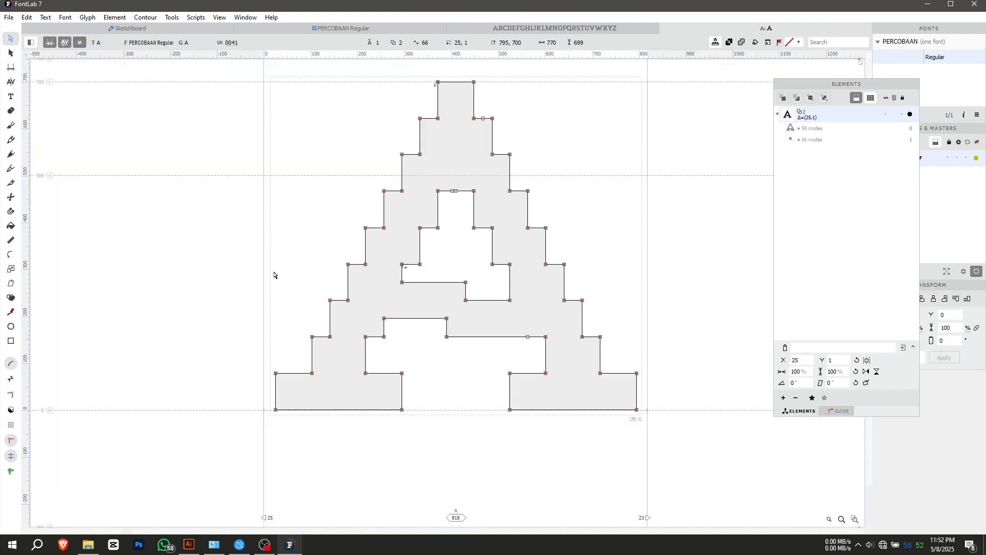
scroll(259, 499, down, 2)
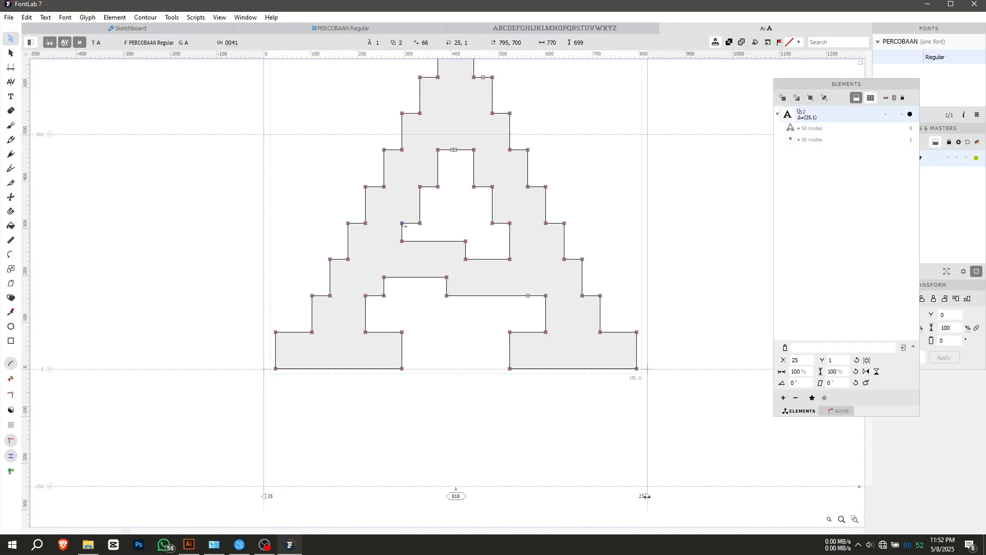
click(31, 42)
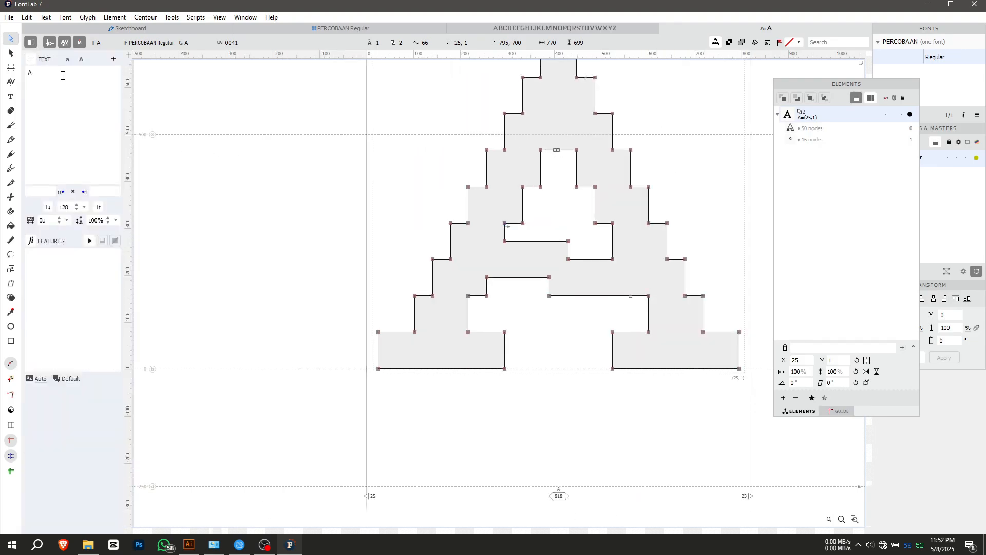
text(F)
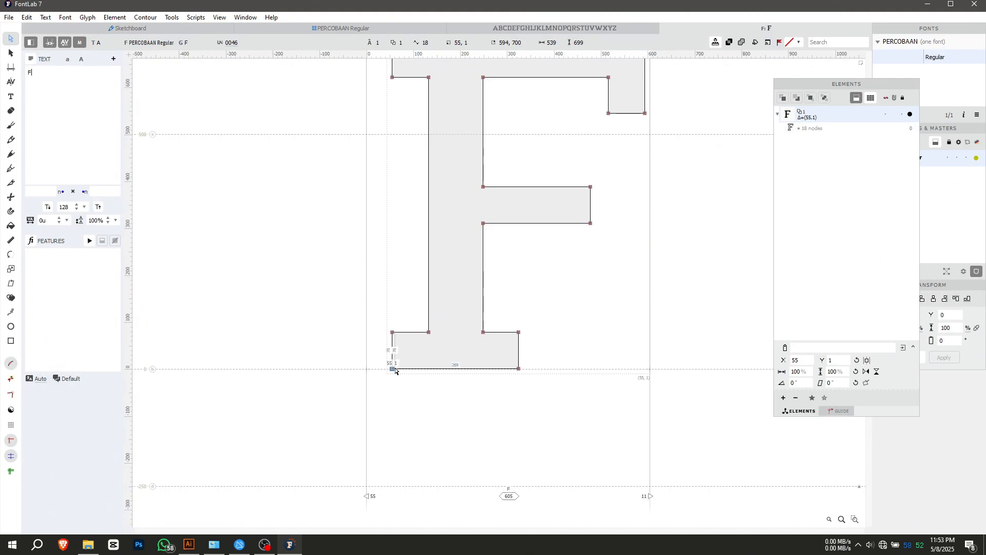
Step: Set the left sidebearing of the glyph F to 50
scroll(393, 391, down, 5)
click(374, 395)
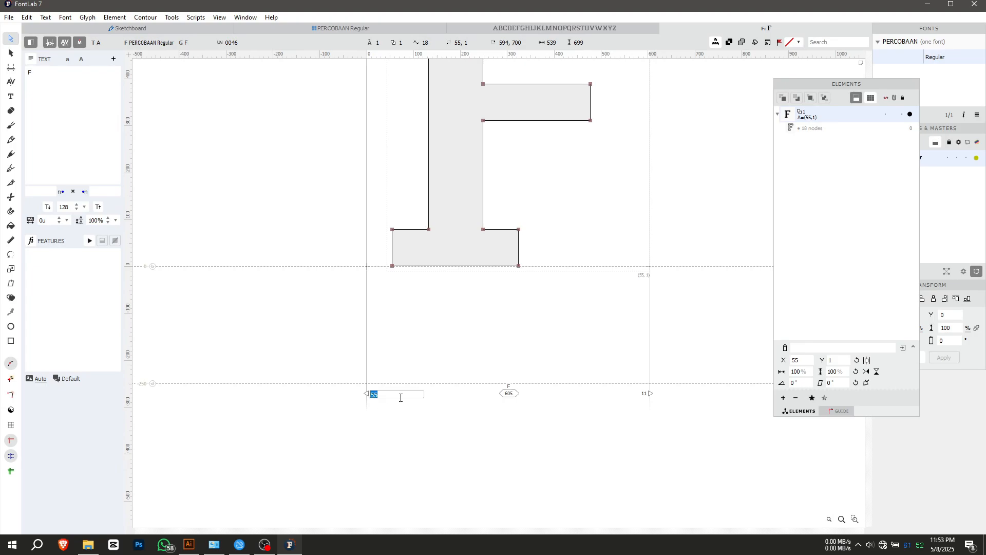
text(50)
key(Return)
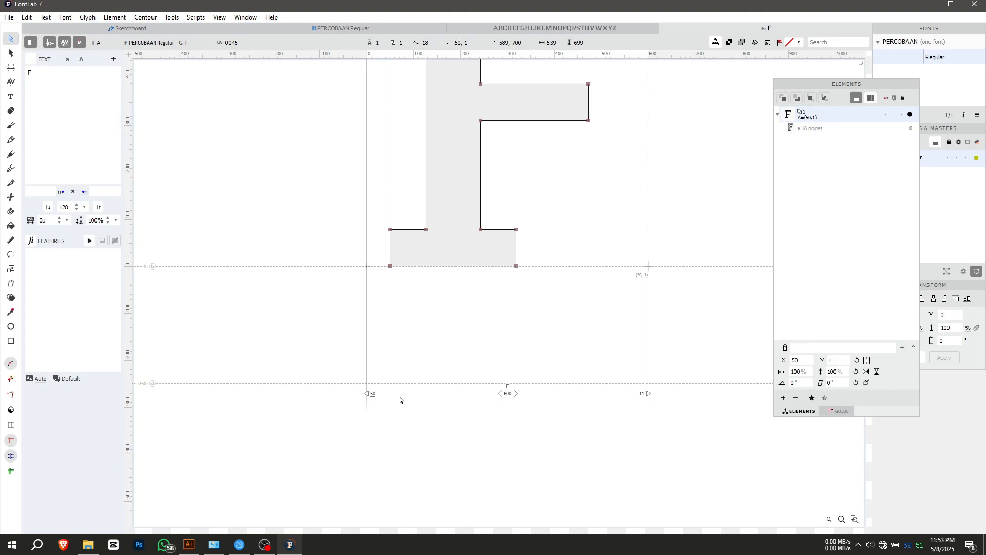
Step: Return to the PERCOBAAN Regular font overview and display the glyph properties of the letter A
click(337, 29)
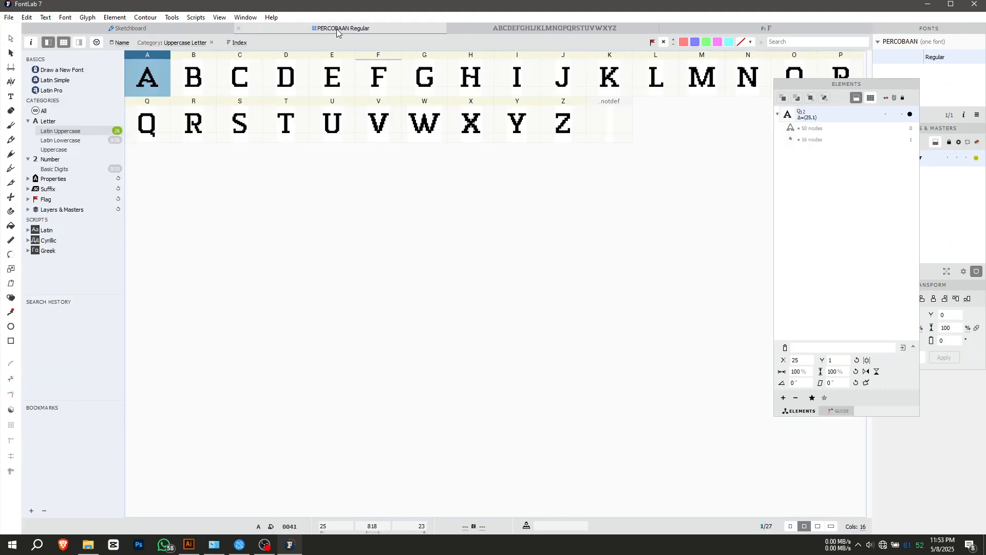
click(246, 17)
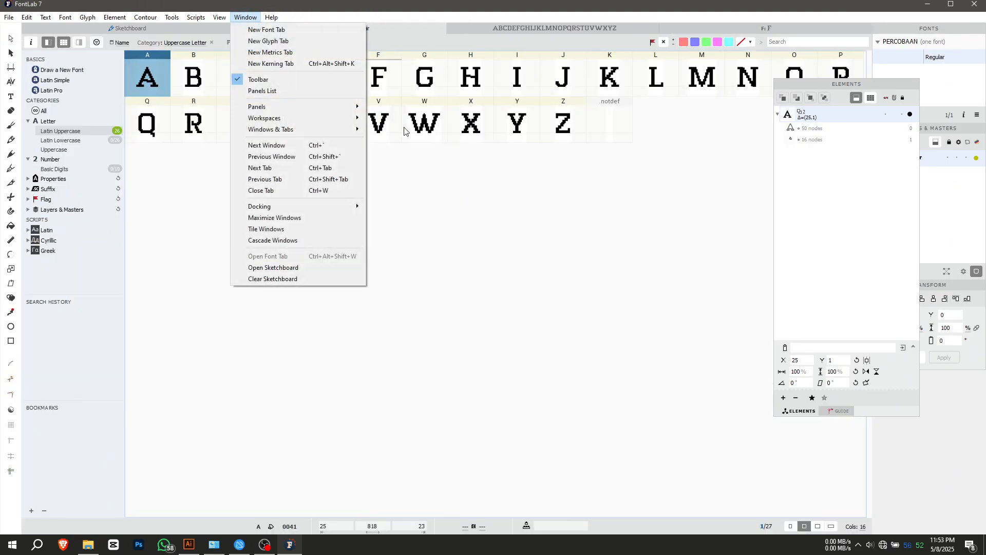
mouse_move(313, 108)
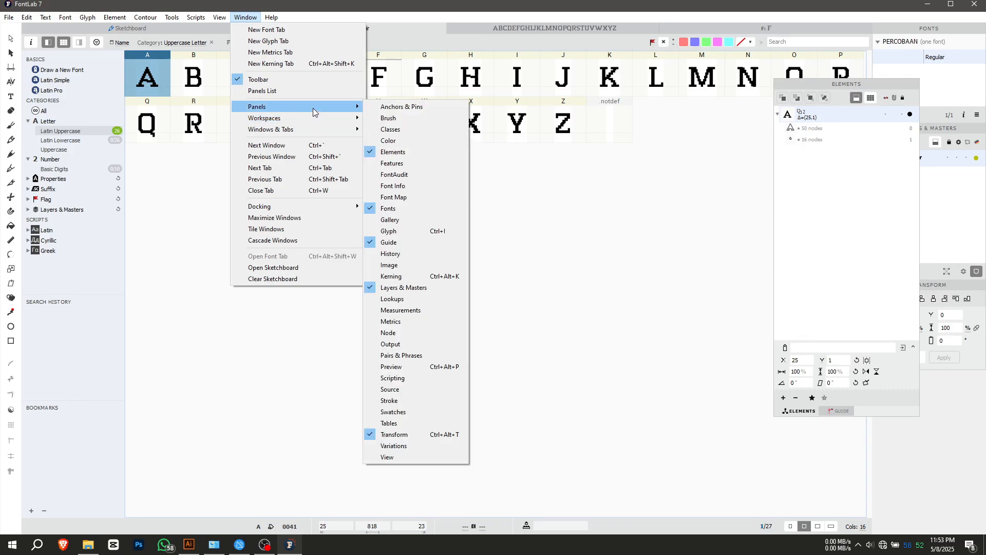
click(428, 234)
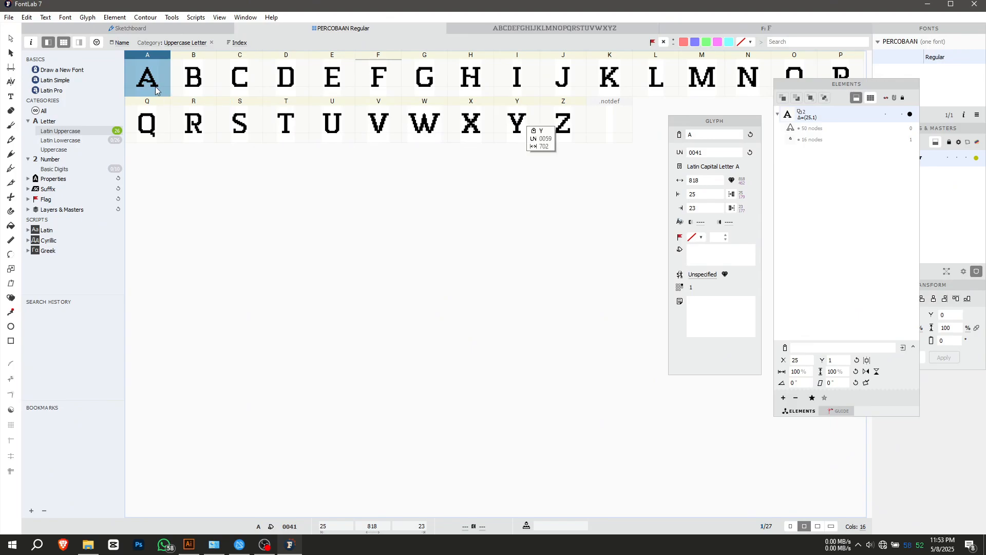
Step: Set both the left and right sidebearings of all uppercase glyphs A to Z to 50
shift+click(552, 122)
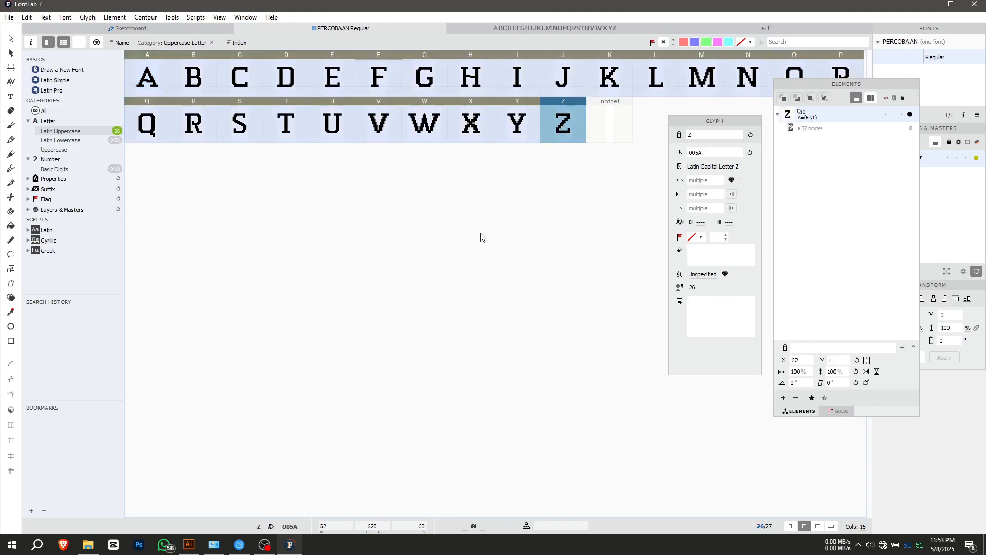
click(711, 195)
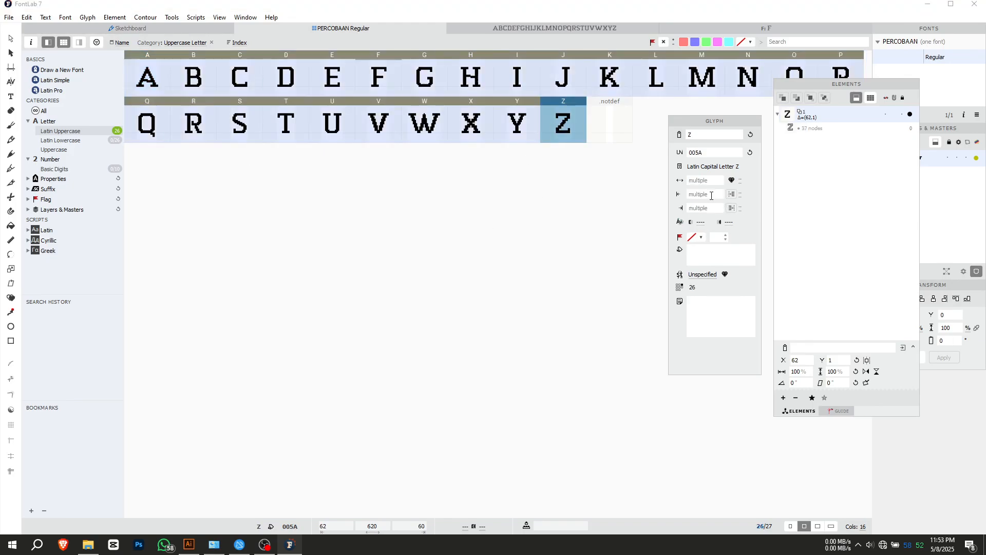
text(50)
click(715, 209)
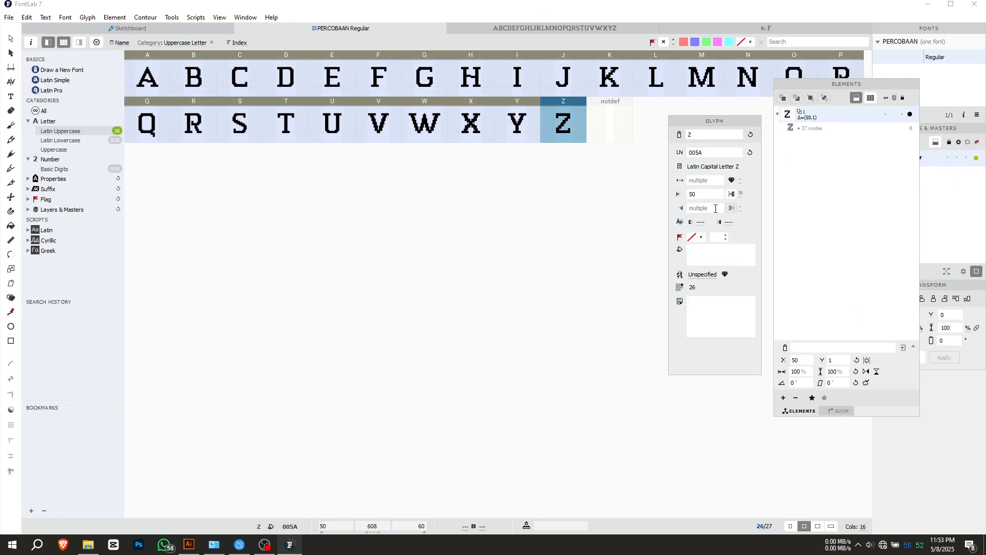
text(50)
key(Return)
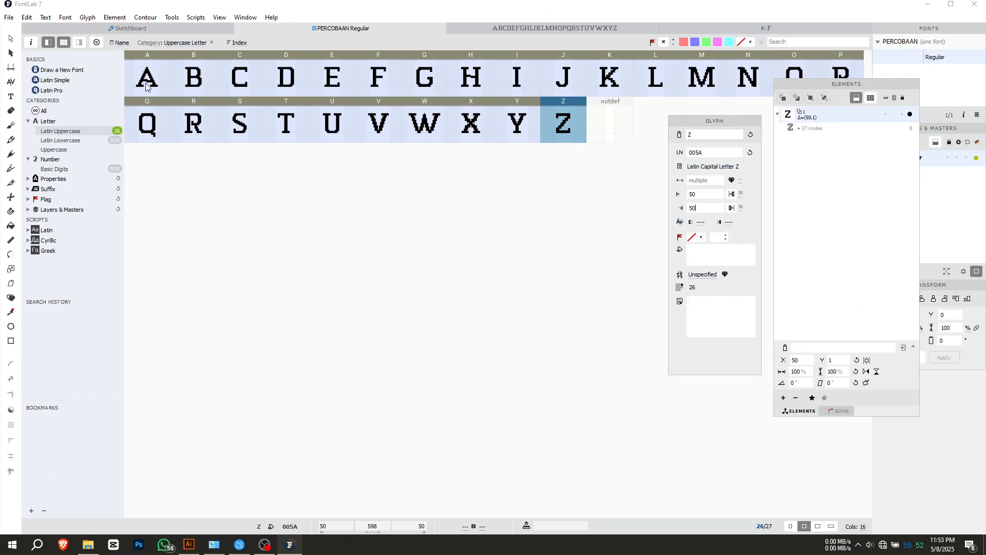
click(191, 80)
click(260, 83)
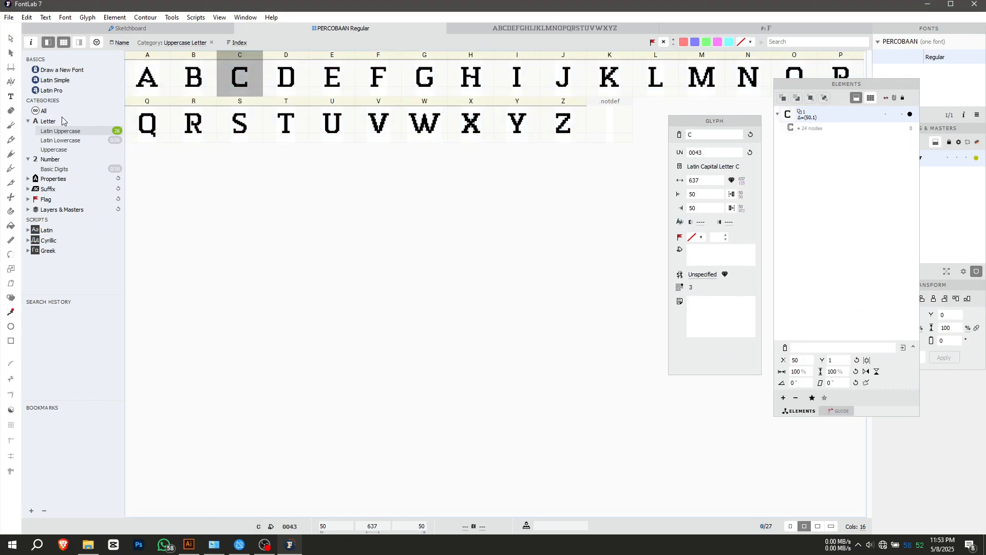
Step: Display the Latin Simple encoding in the font window instead of only the Latin Uppercase category
click(70, 80)
click(72, 132)
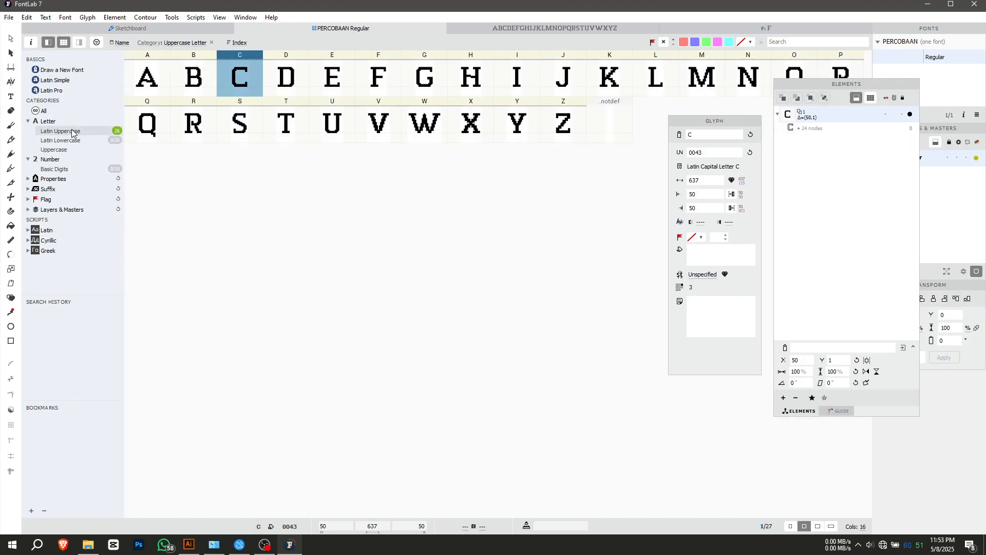
click(67, 81)
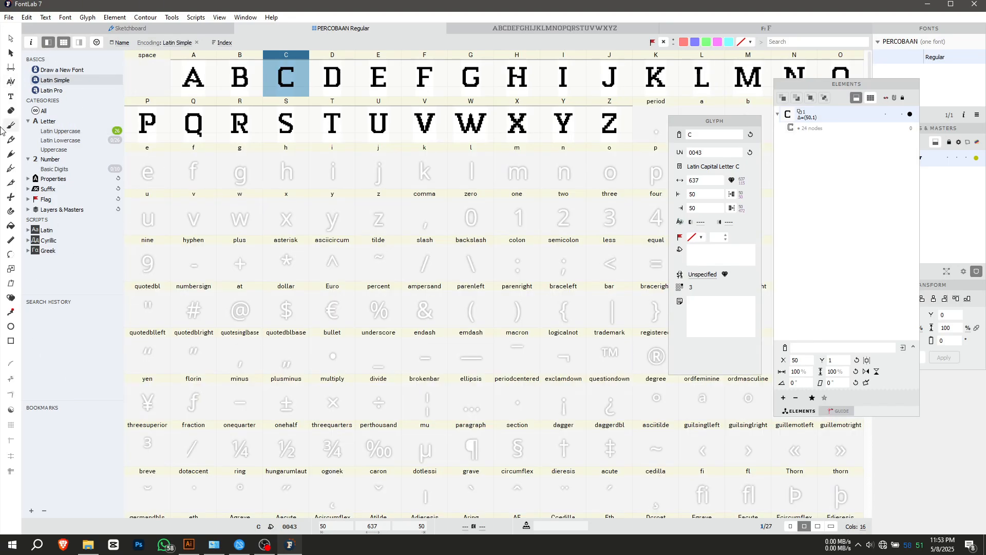
click(49, 46)
click(48, 46)
click(48, 46)
click(48, 45)
Step: Move the floating Glyph panel down to uncover the lowercase a and b cells
drag(713, 121, 693, 222)
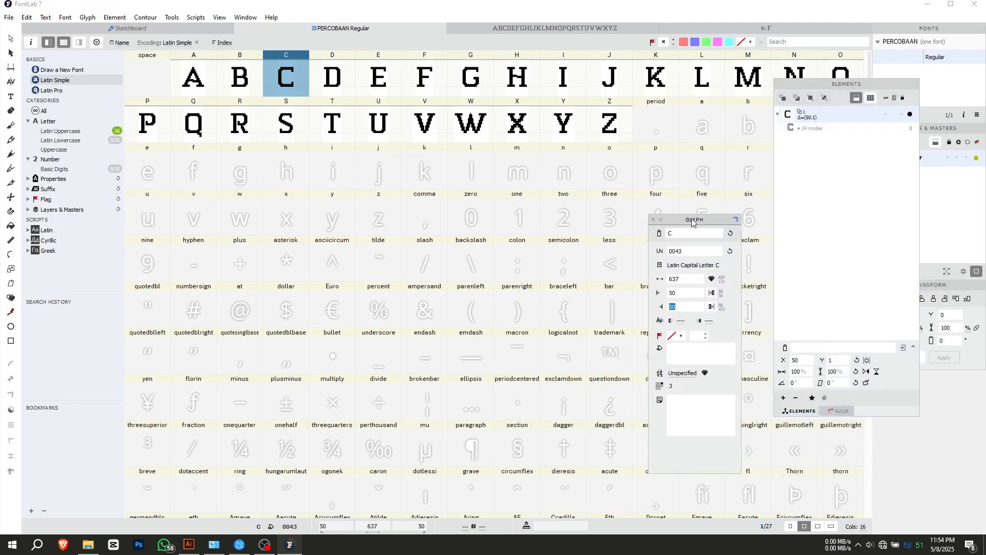
click(656, 125)
click(704, 128)
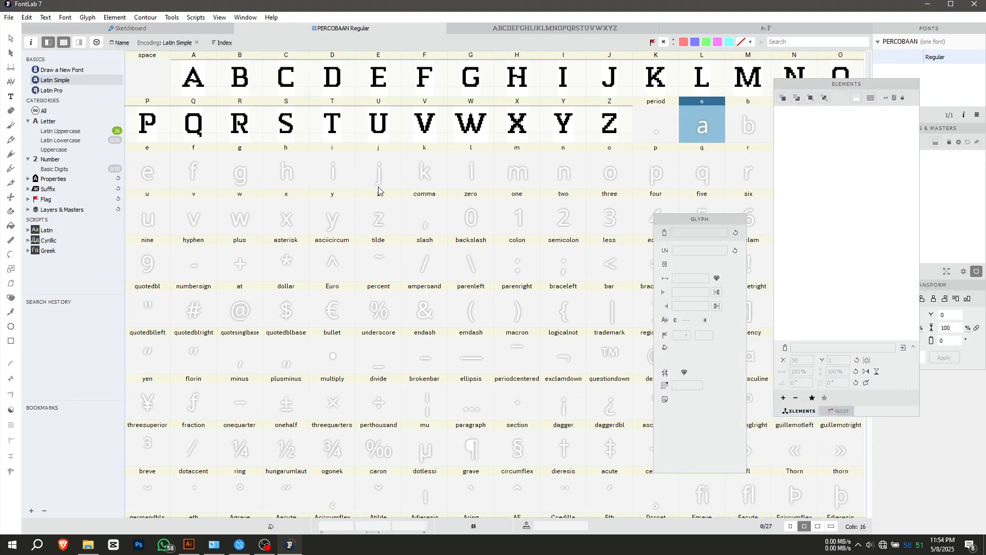
scroll(415, 198, down, 1)
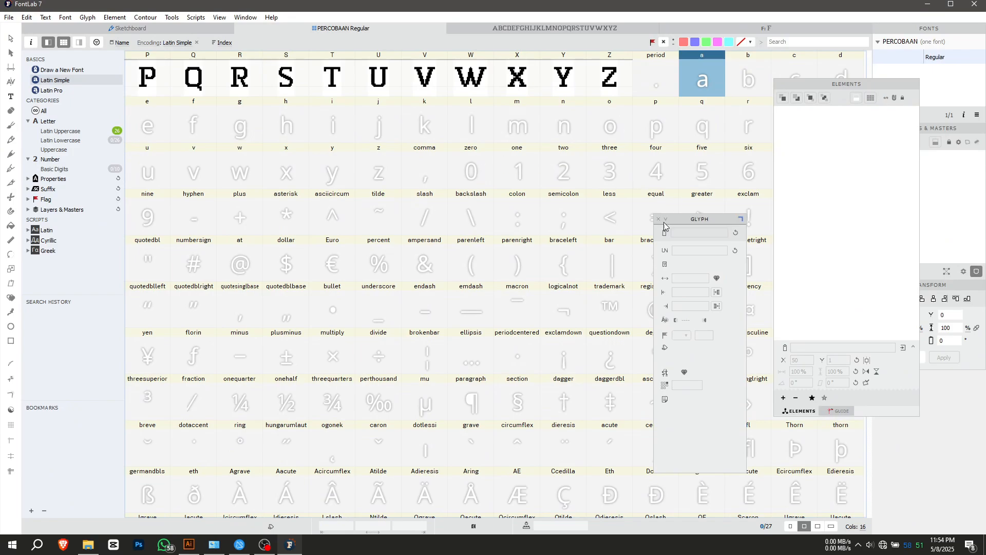
scroll(418, 401, up, 1)
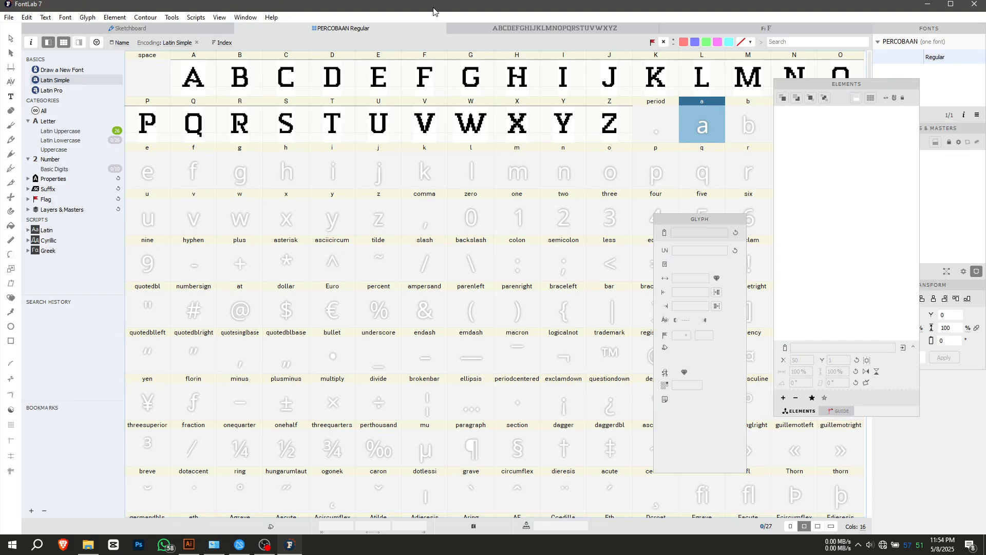
Step: Switch the window layout to the Kerning workspace
click(244, 17)
mouse_move(279, 122)
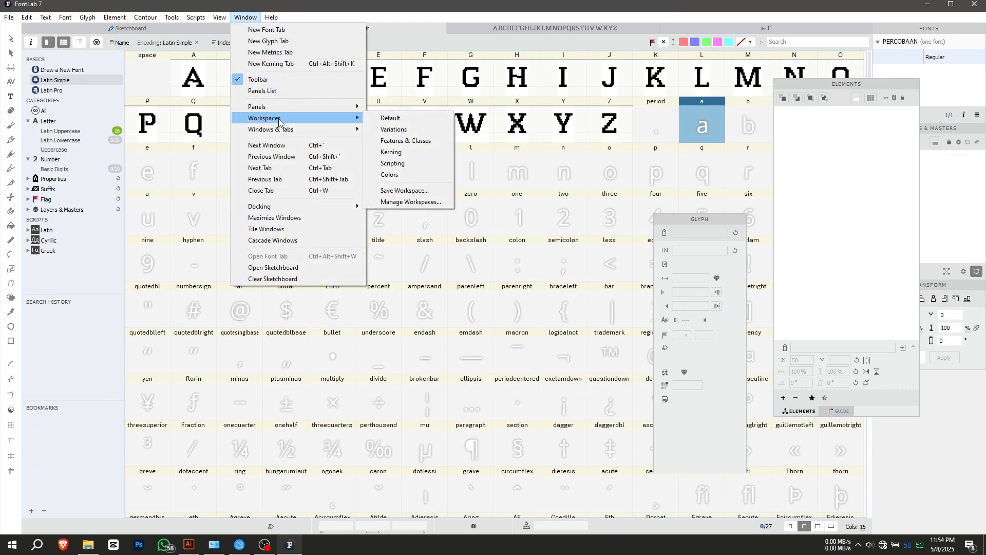
click(409, 153)
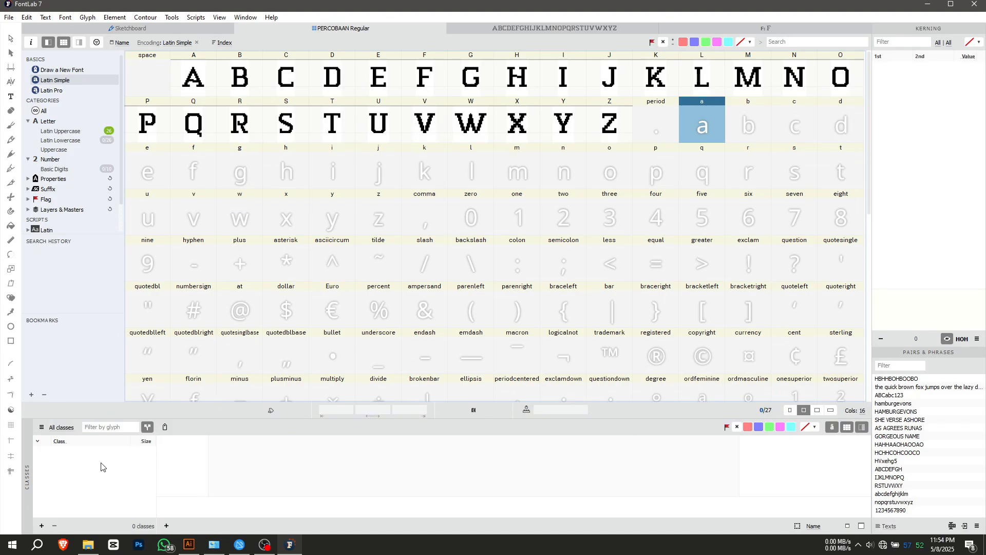
click(82, 476)
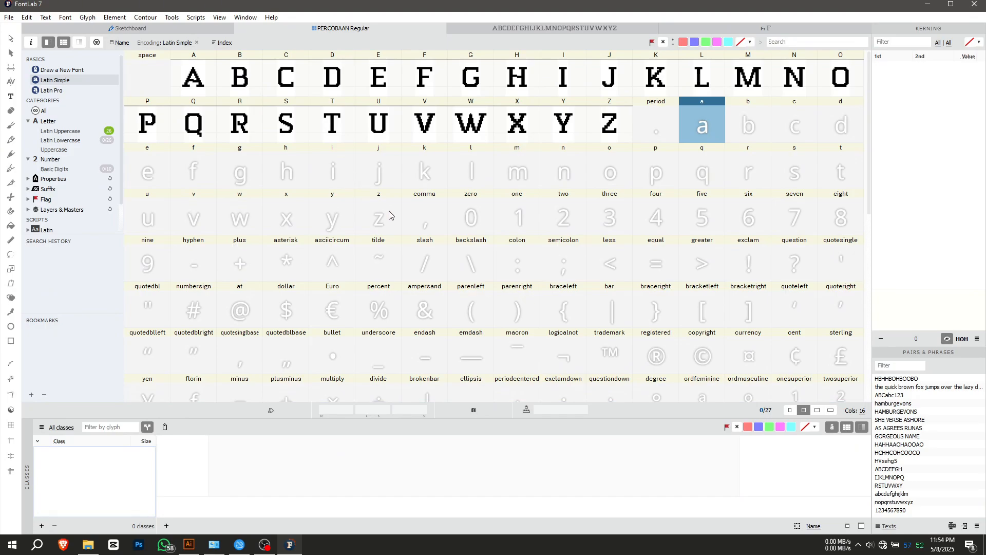
click(197, 87)
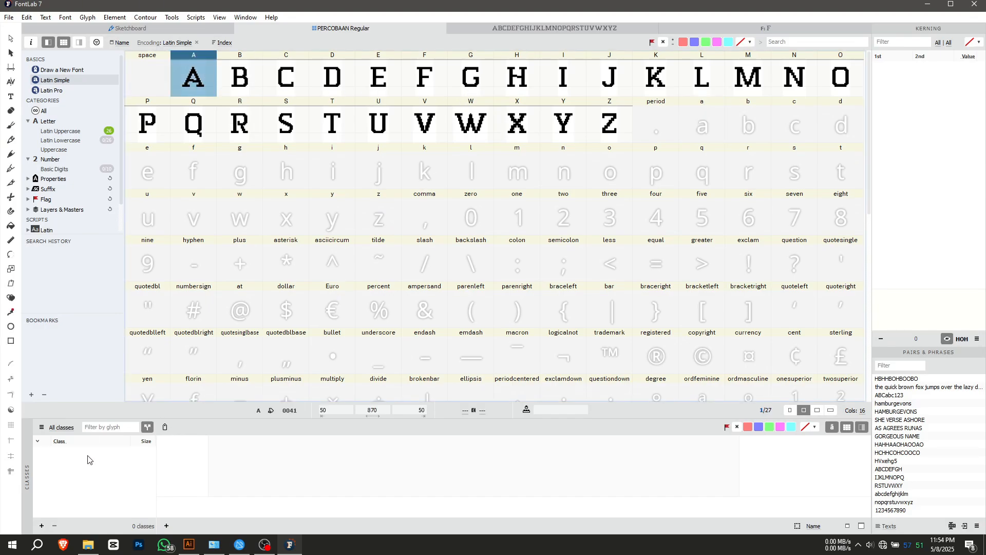
click(73, 476)
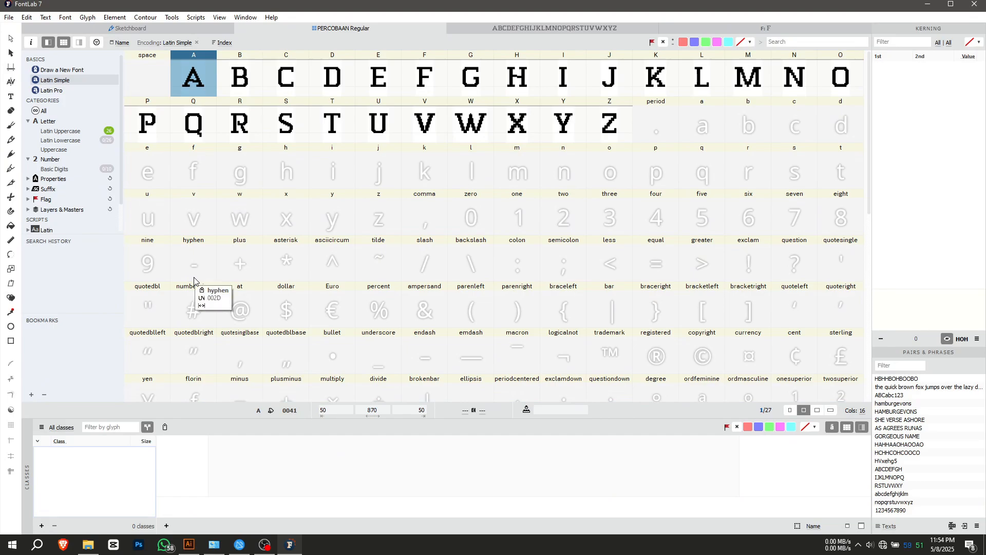
Step: Create a Kerning 2nd class from the glyphs B, D, E, F, H, I, K, L, M, N, P, R and U
click(227, 76)
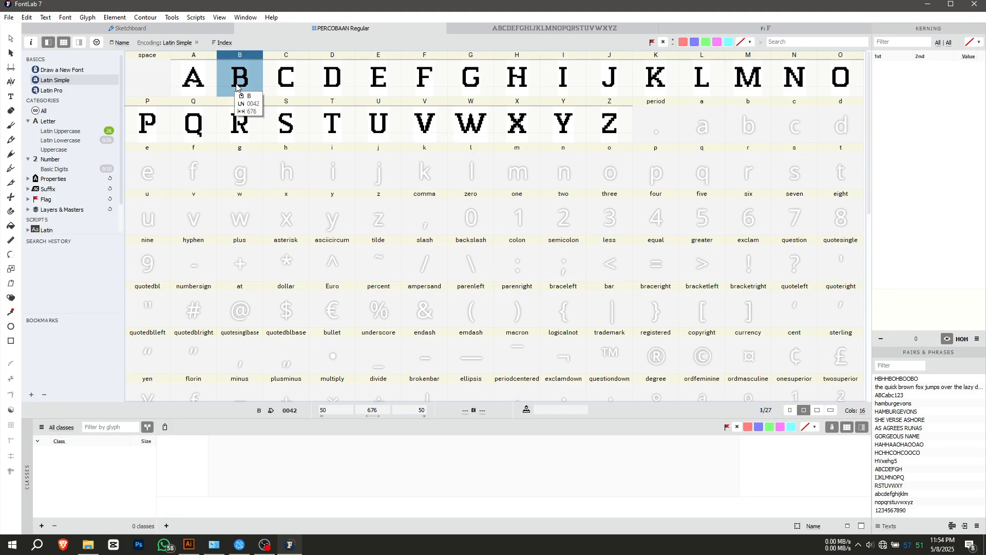
ctrl+click(332, 84)
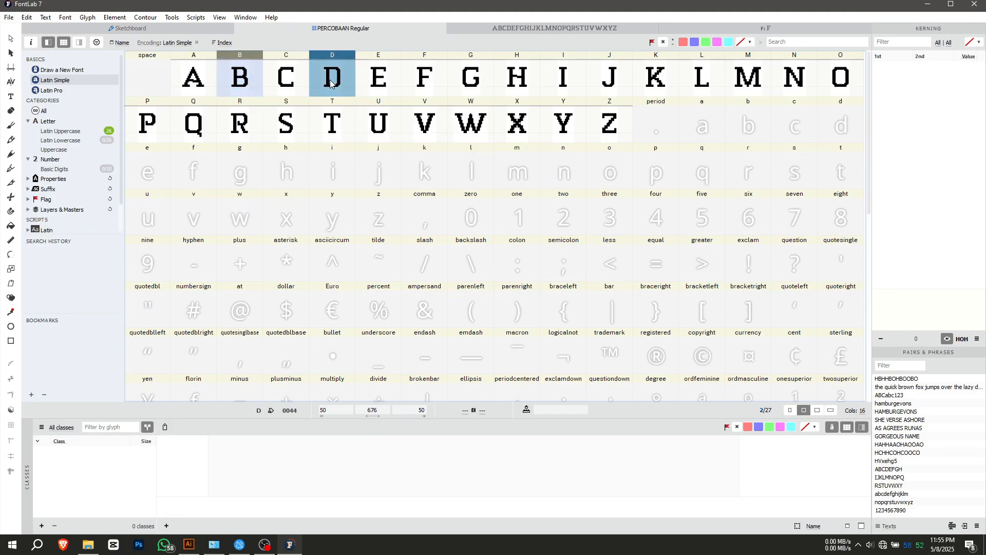
ctrl+click(376, 82)
ctrl+click(404, 88)
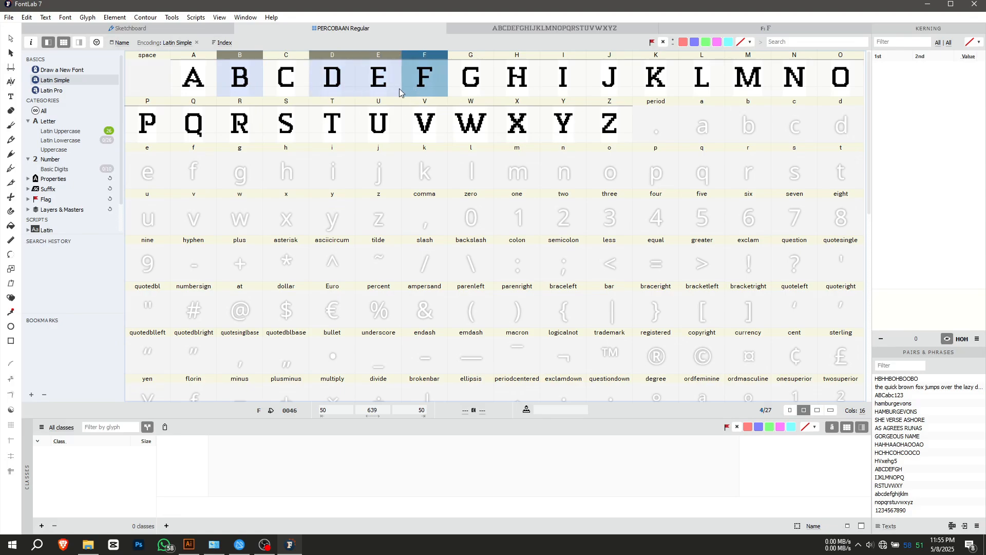
ctrl+click(515, 78)
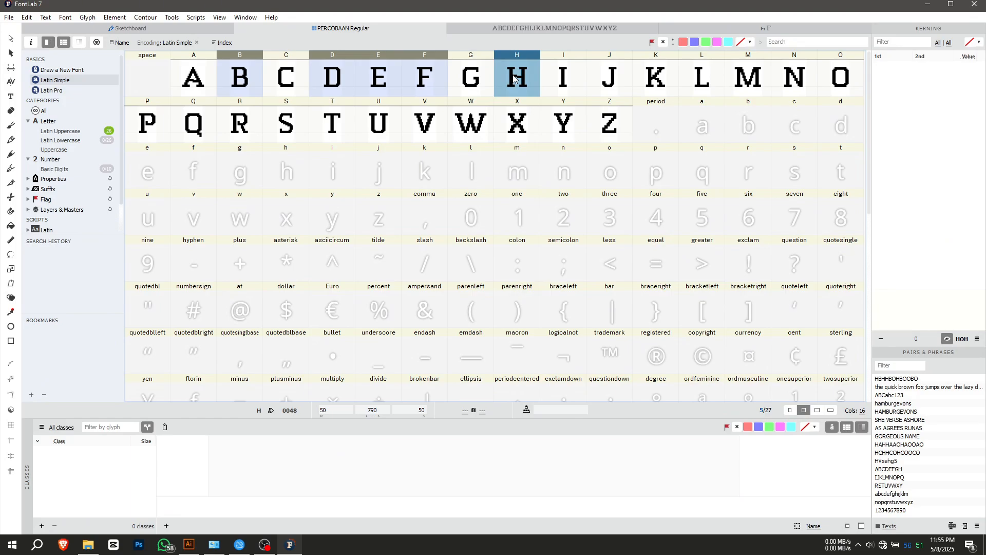
ctrl+click(561, 84)
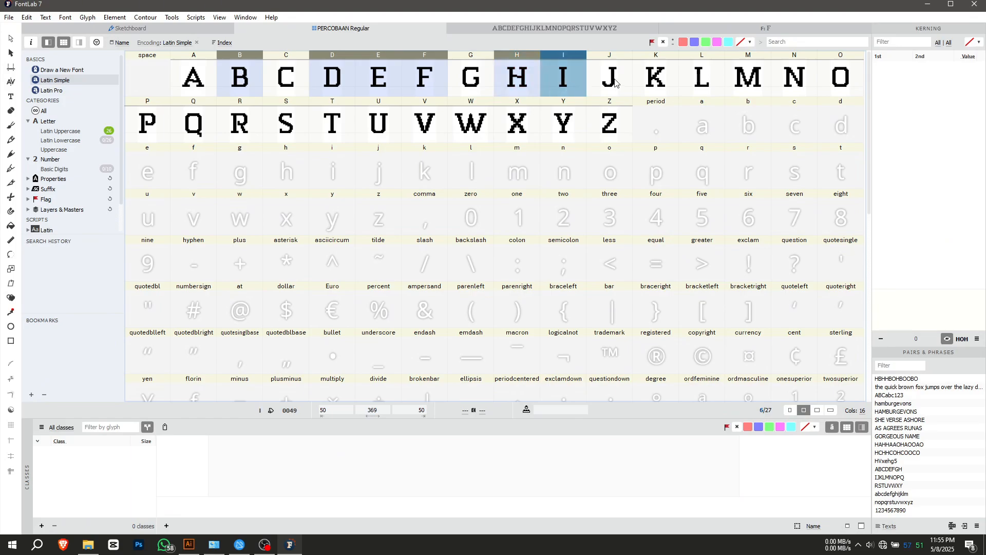
ctrl+click(648, 85)
ctrl+click(701, 82)
ctrl+click(744, 91)
ctrl+click(793, 85)
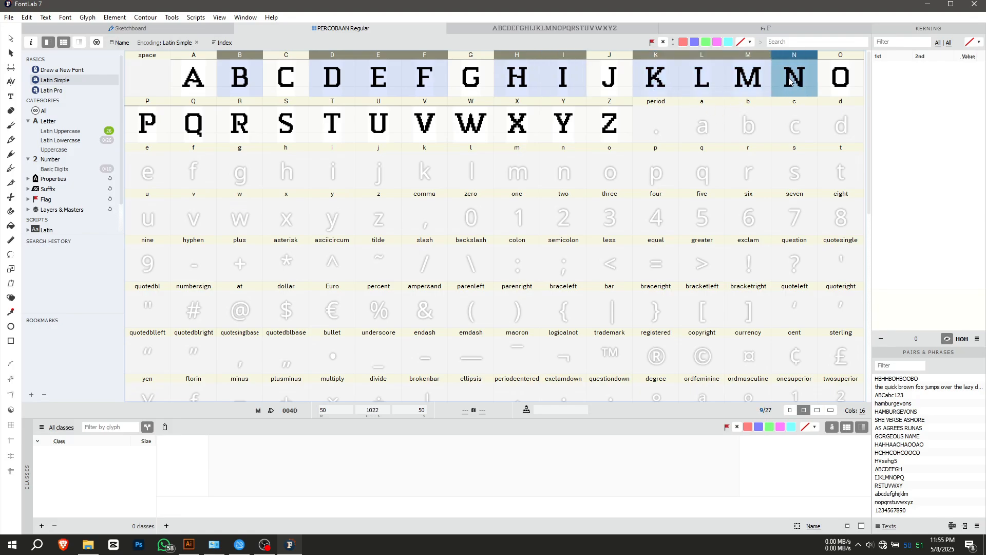
ctrl+click(154, 135)
ctrl+click(252, 125)
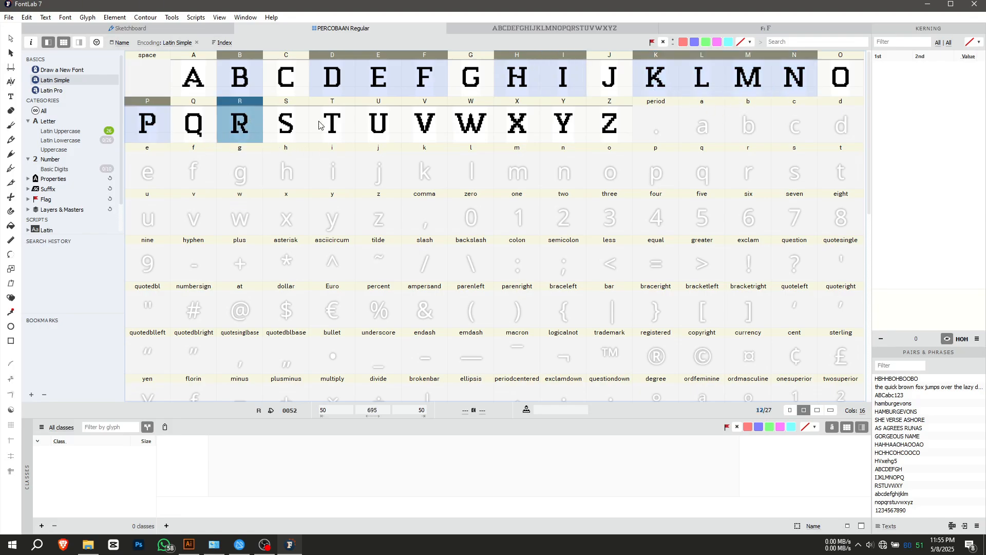
ctrl+click(379, 130)
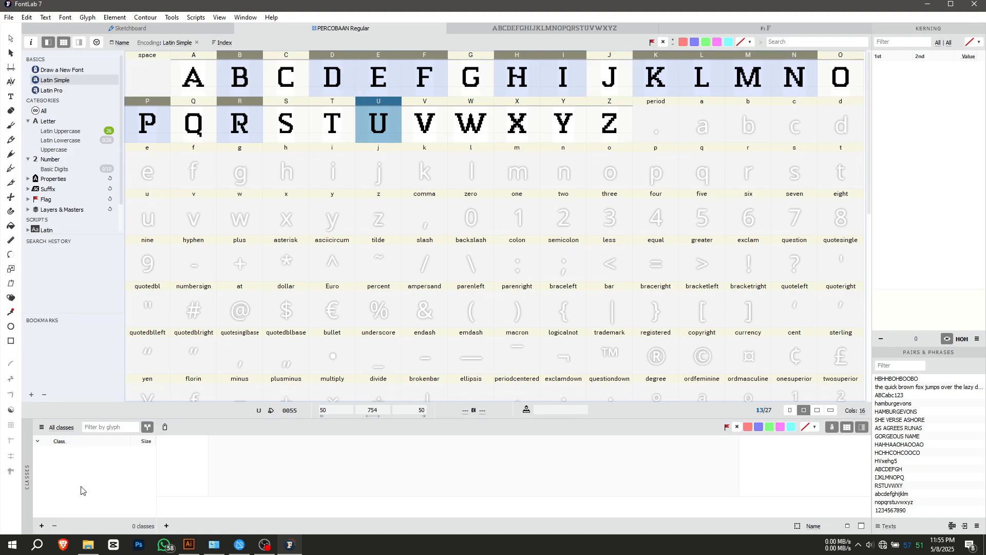
click(41, 526)
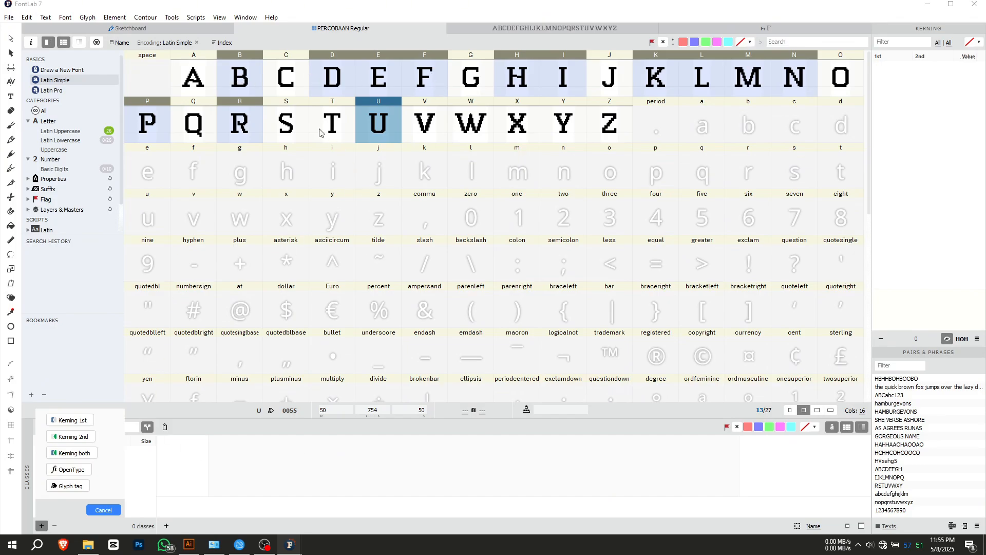
click(82, 437)
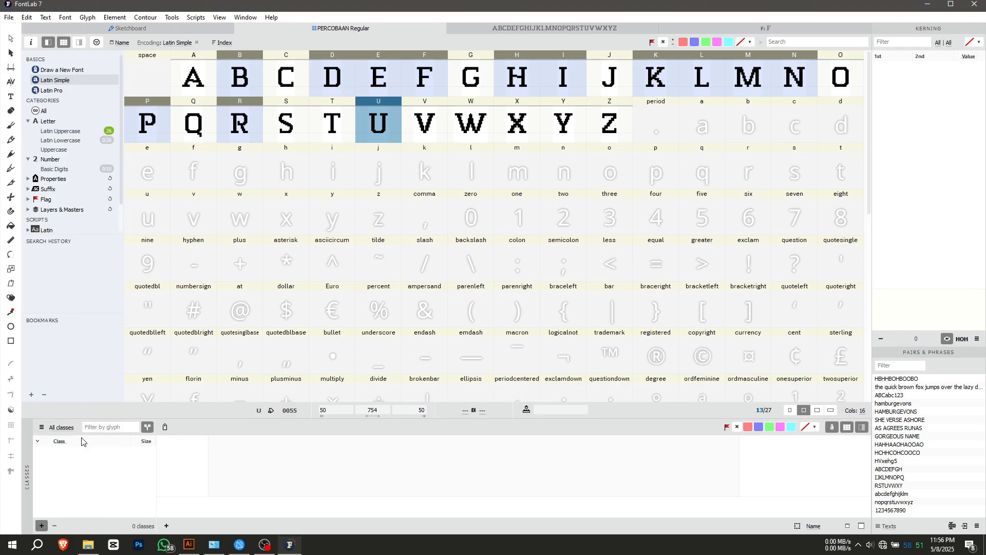
click(86, 492)
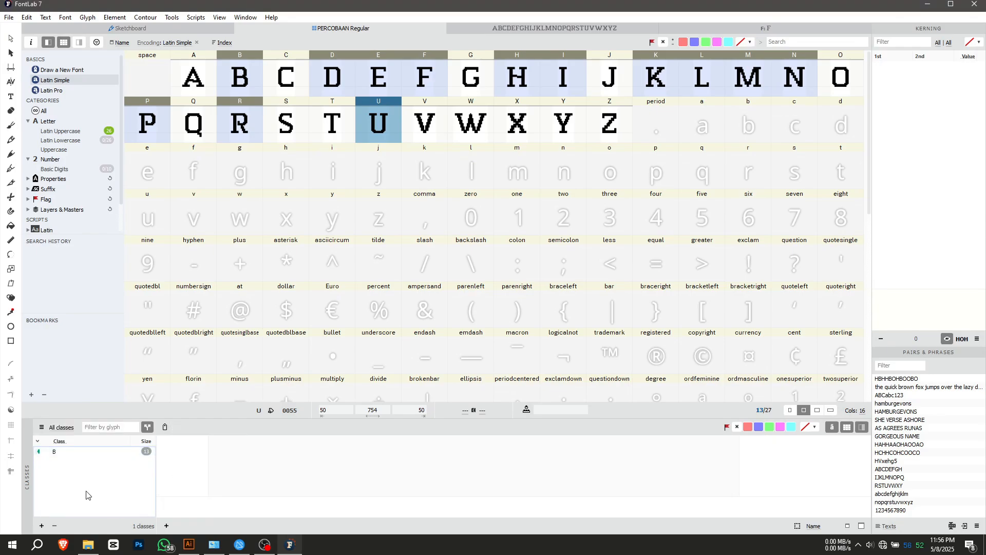
click(91, 453)
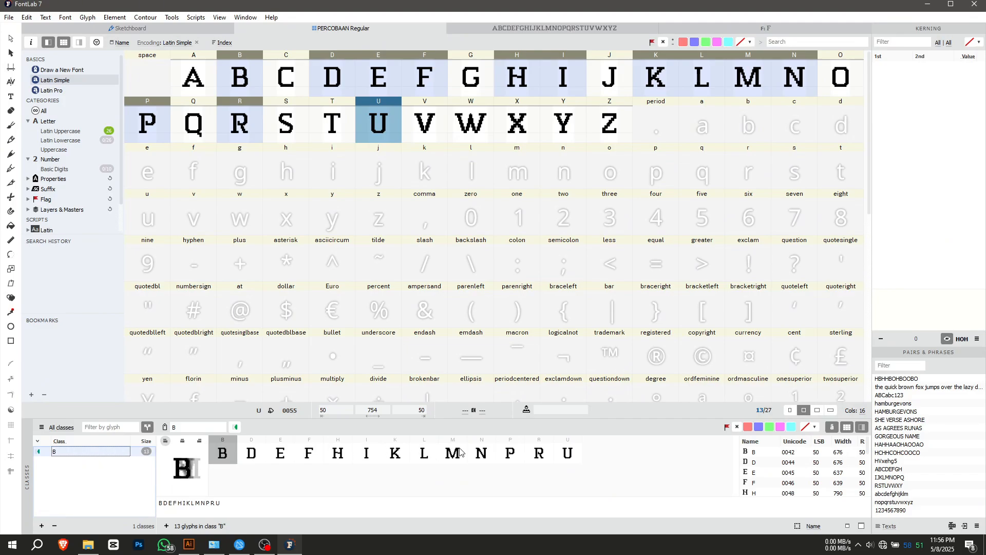
click(608, 456)
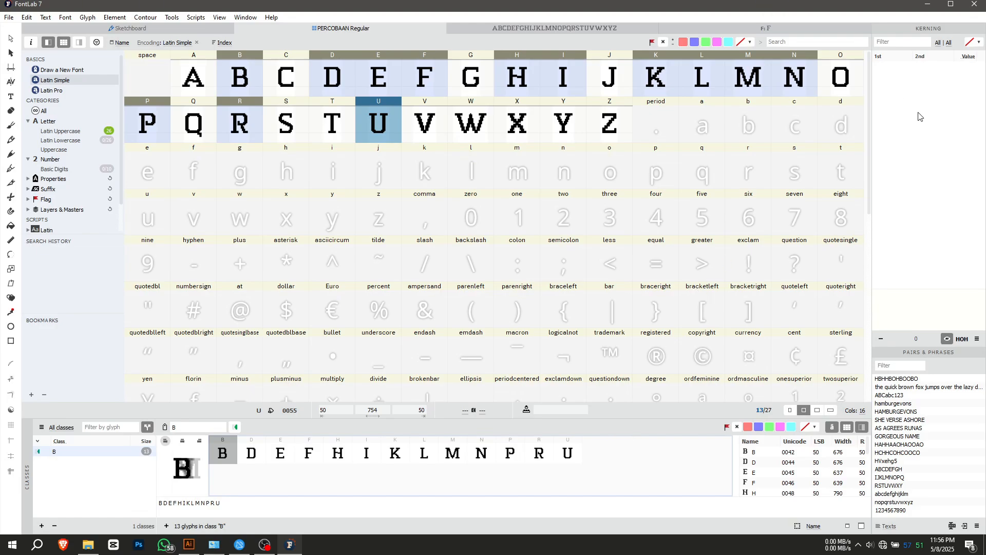
Step: Create a Kerning both class from the glyphs O and Q
click(847, 86)
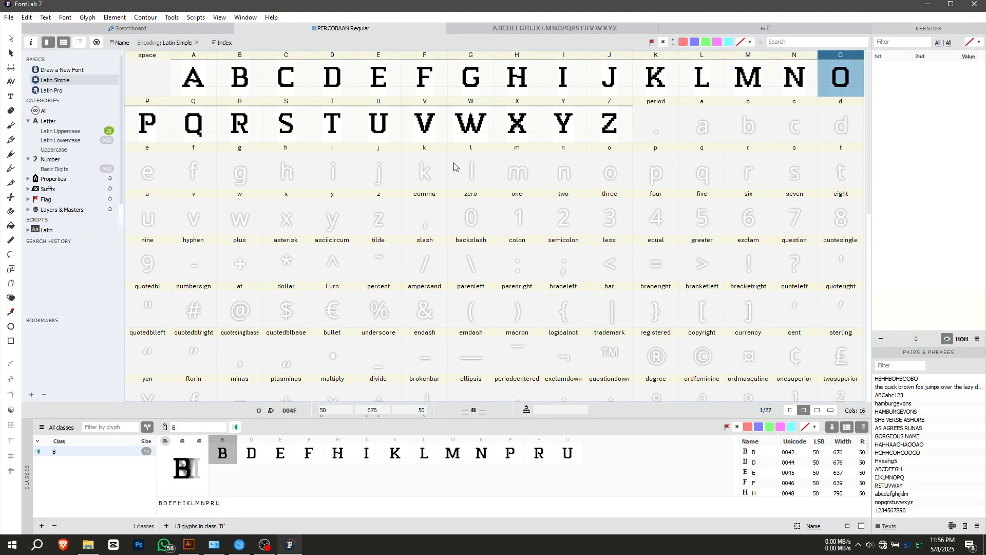
ctrl+click(200, 136)
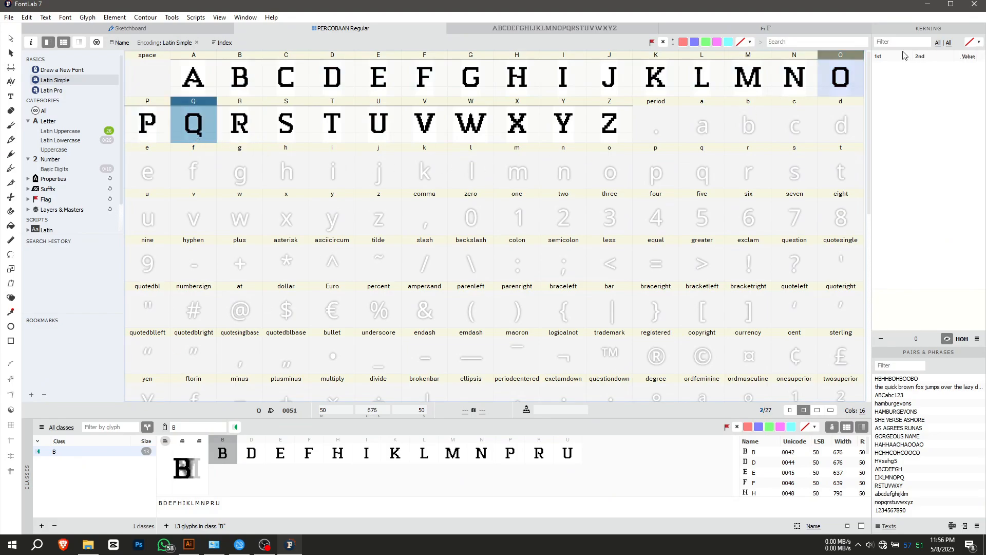
click(43, 527)
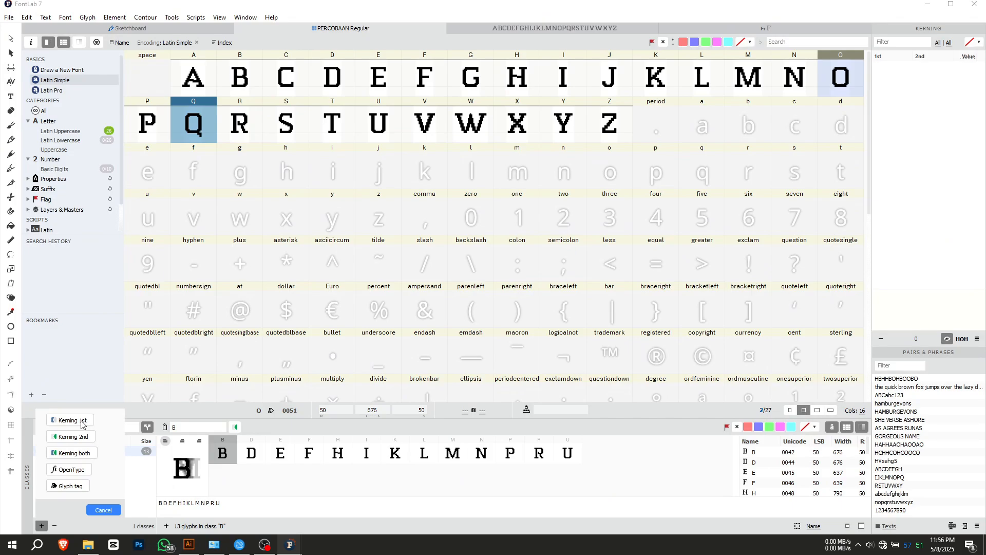
click(78, 454)
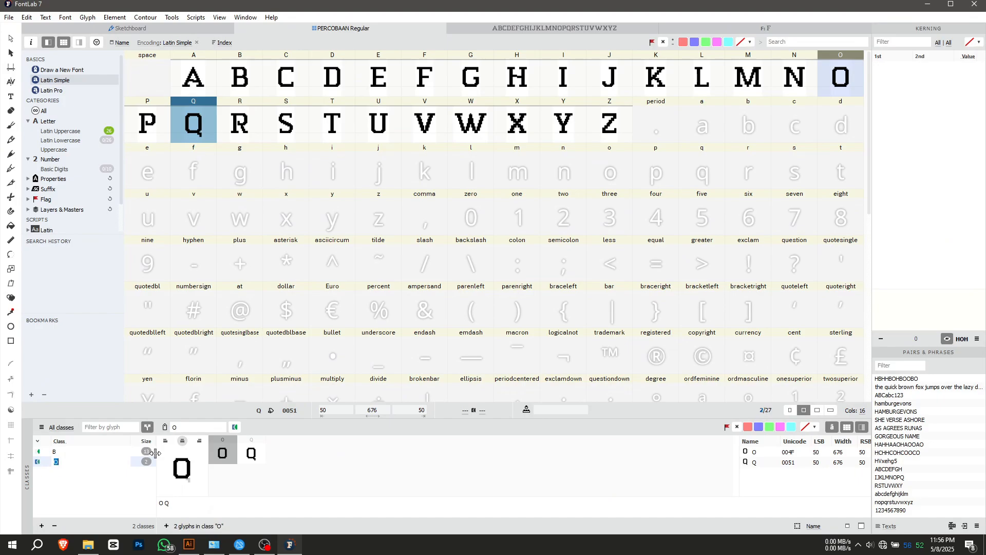
click(86, 497)
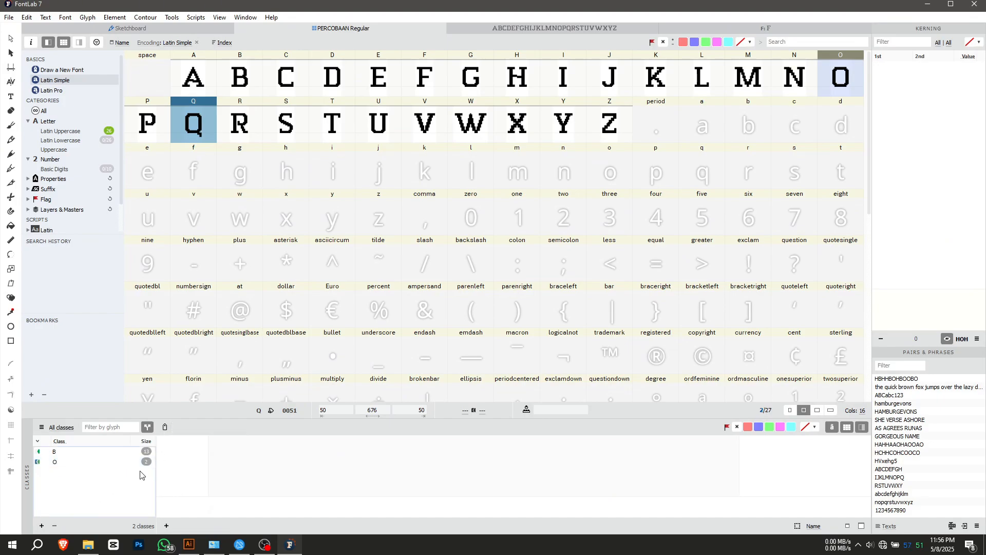
Step: Create a Kerning 1st class from the glyphs V and W
click(440, 127)
click(456, 127)
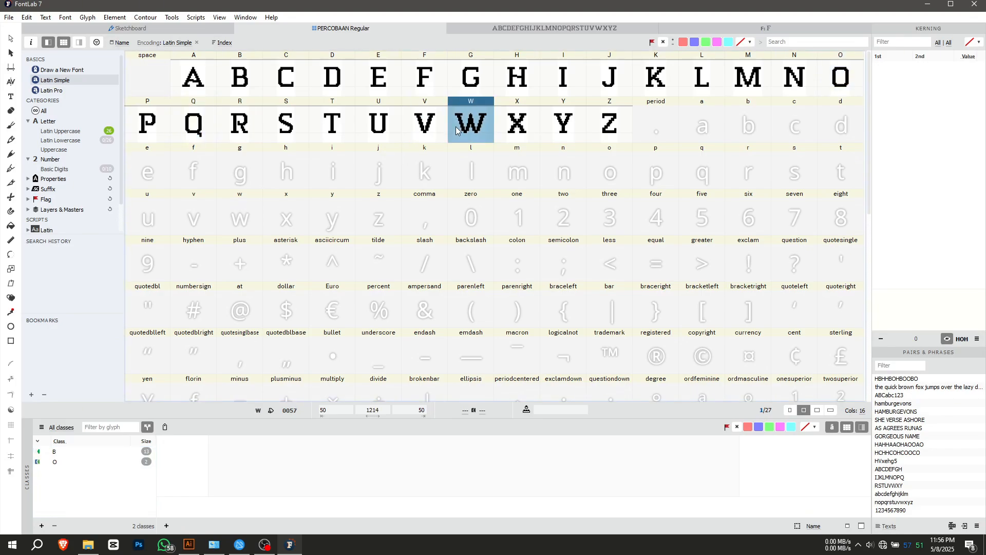
click(432, 125)
click(475, 126)
click(42, 526)
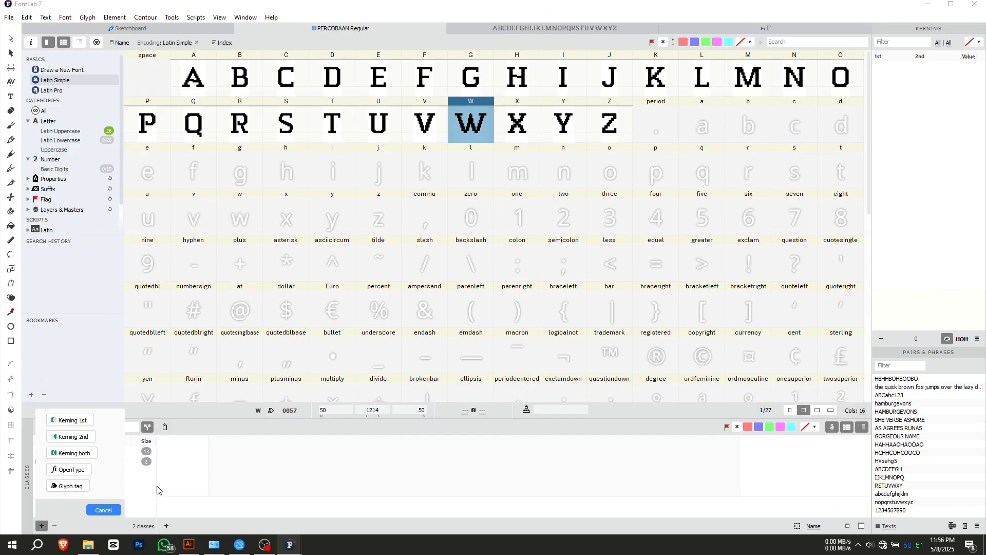
click(101, 510)
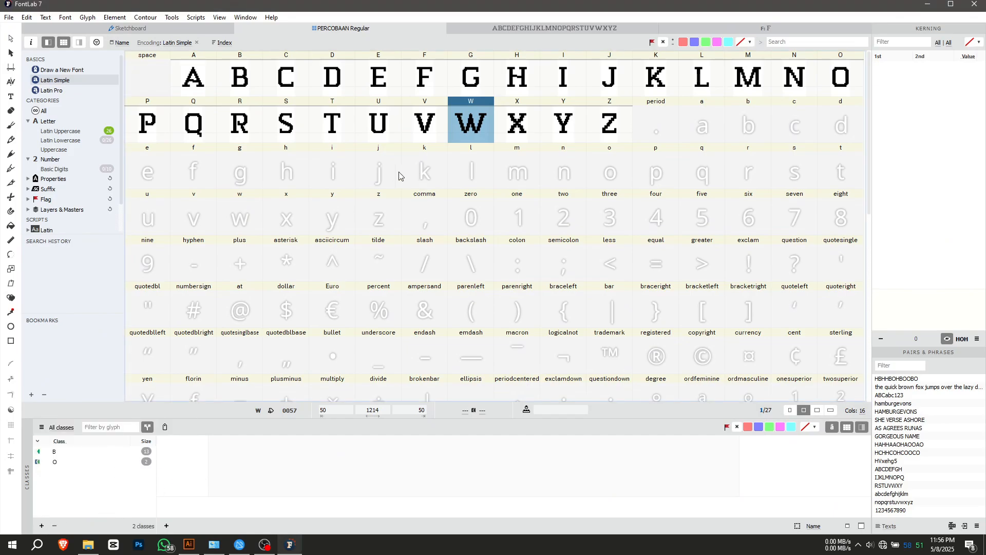
shift+click(433, 129)
click(42, 525)
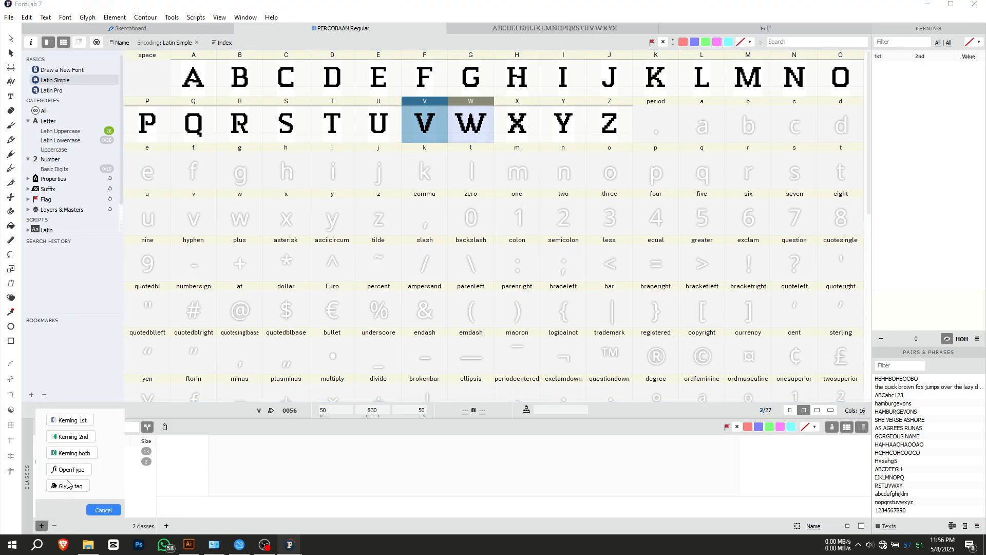
click(71, 420)
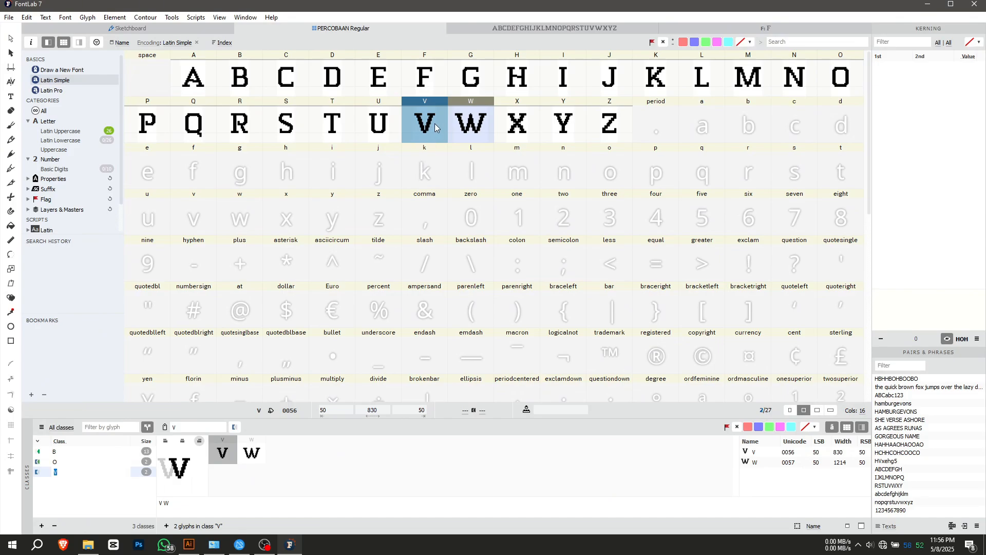
Step: Create a Kerning 2nd class from the same V and W glyphs, and deselect the class when done
click(42, 526)
click(77, 453)
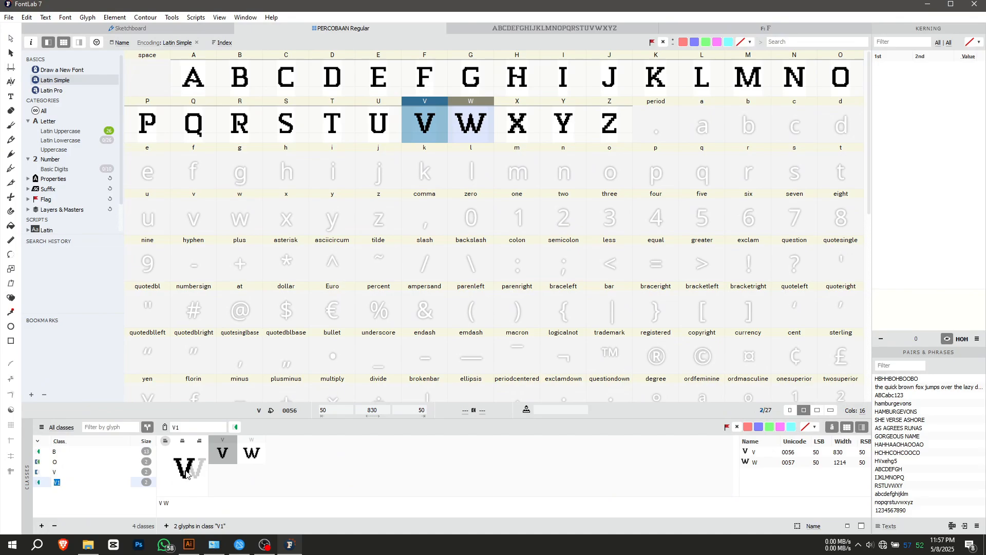
click(248, 459)
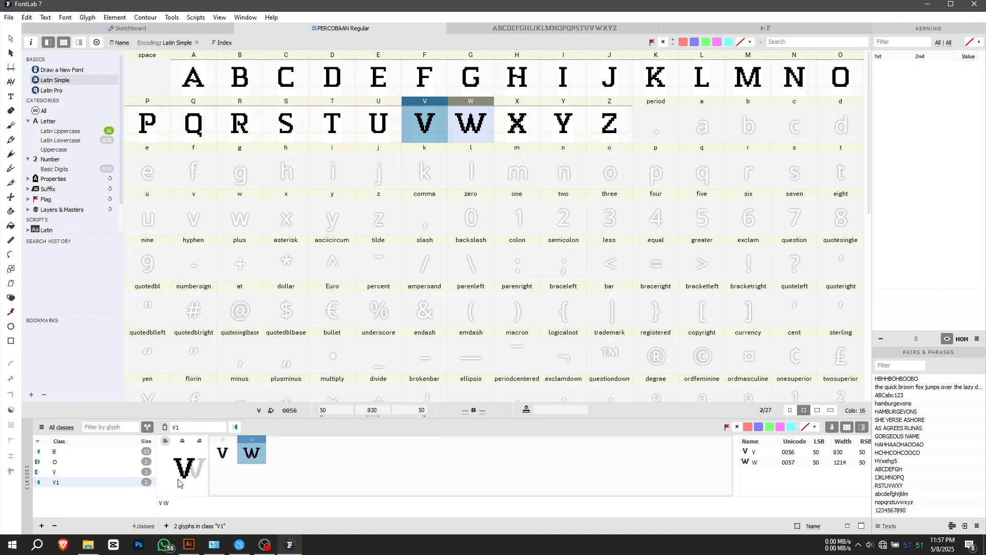
click(81, 497)
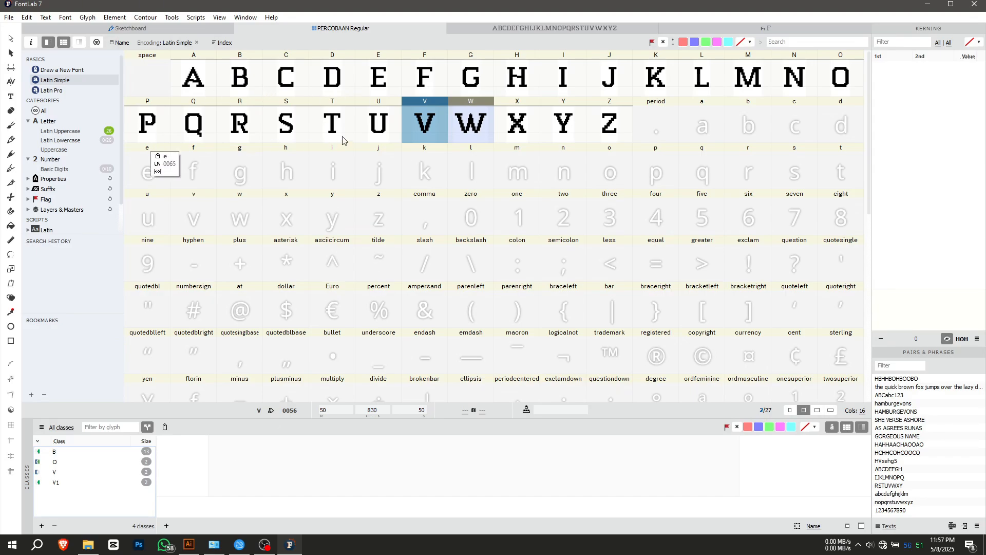
Step: Create a Kerning 1st class from the glyphs I, J, M, N and U
click(380, 126)
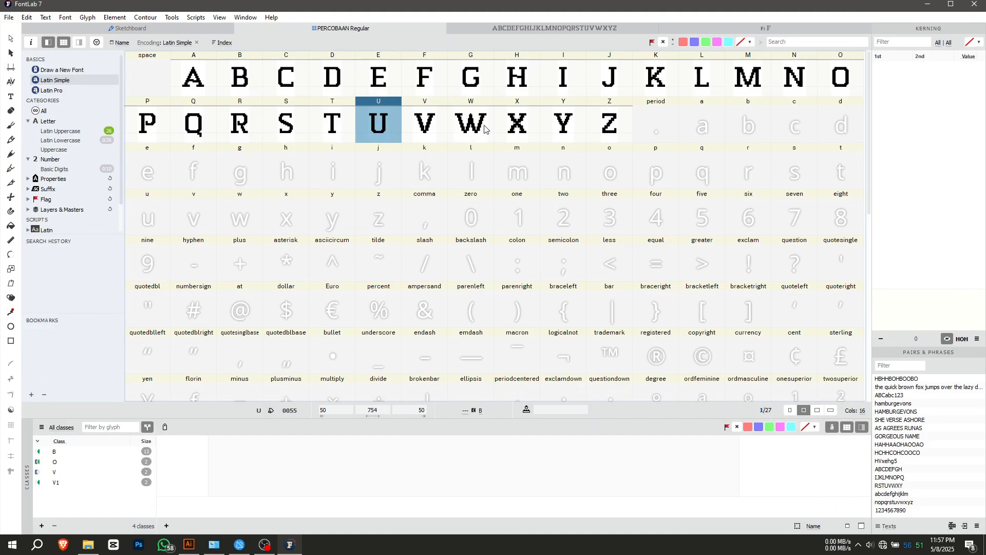
ctrl+click(567, 86)
ctrl+click(614, 82)
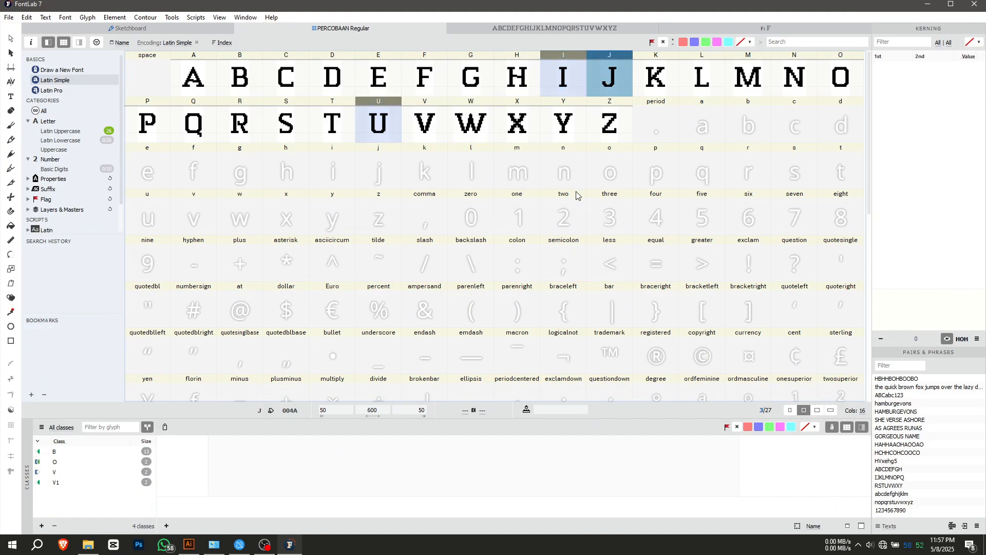
ctrl+click(791, 87)
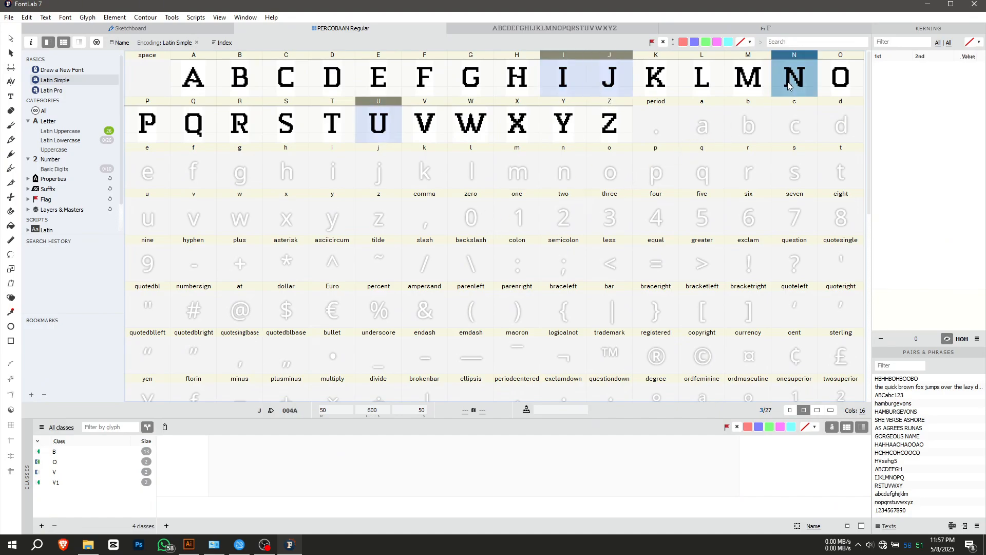
ctrl+click(750, 85)
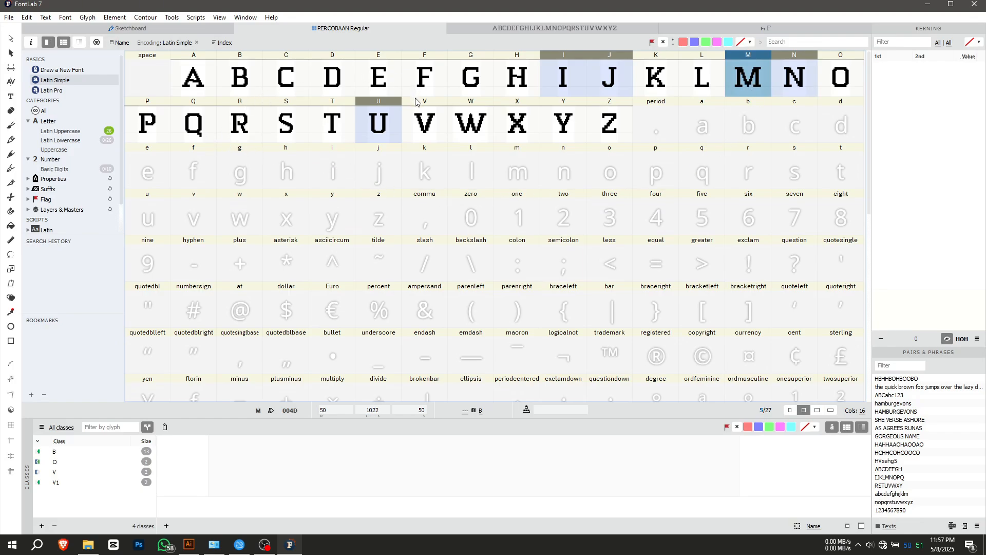
click(42, 525)
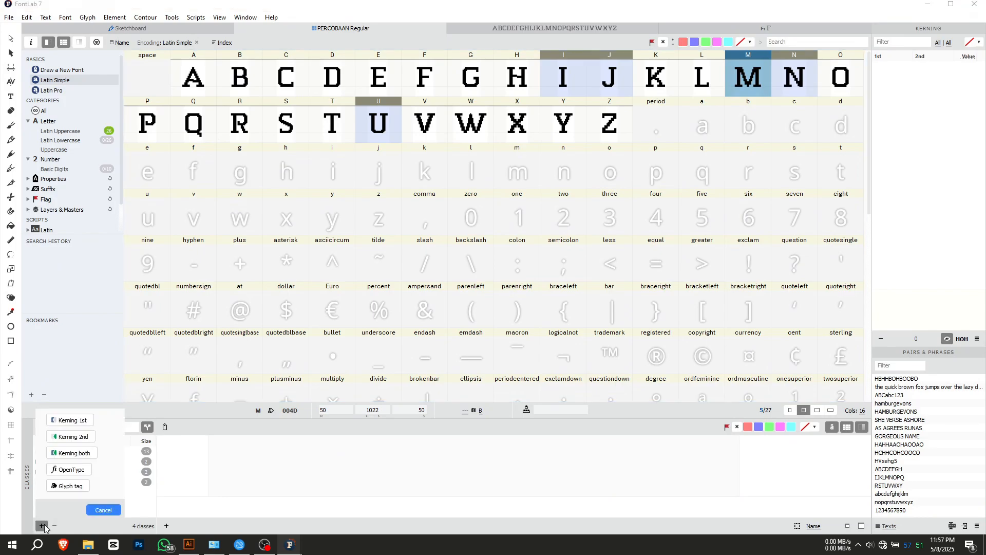
click(83, 436)
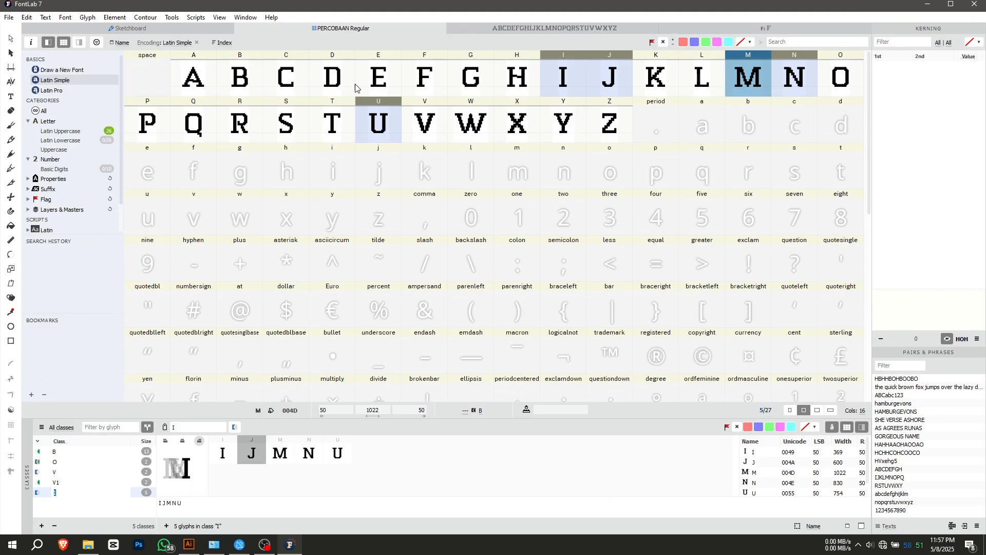
Step: Close the two open text preview tabs and open the uppercase A in a glyph window
click(585, 30)
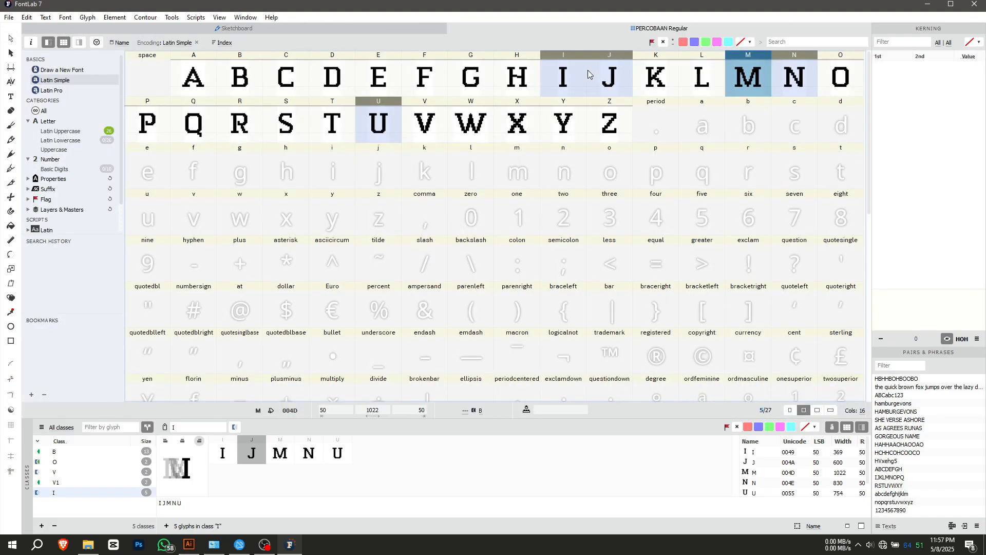
click(581, 30)
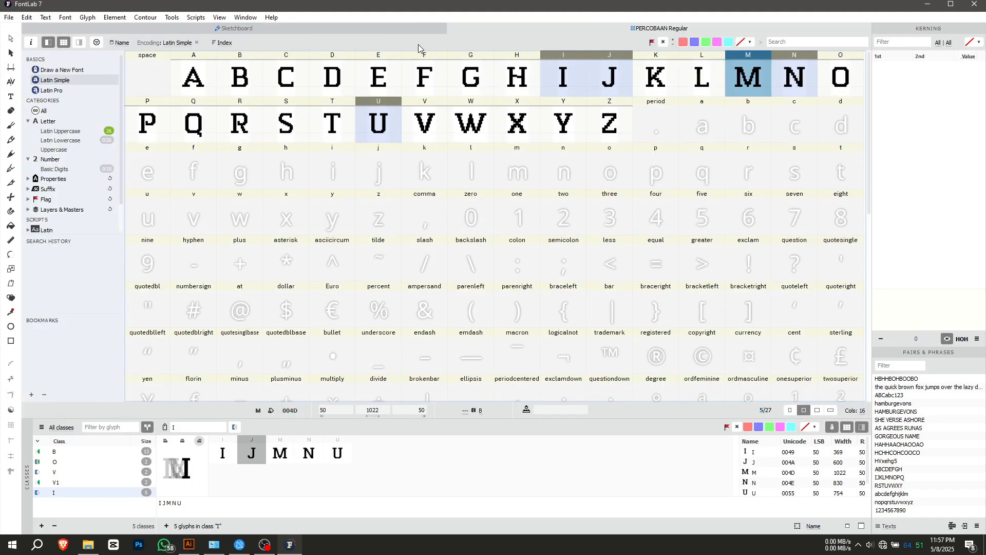
double_click(198, 79)
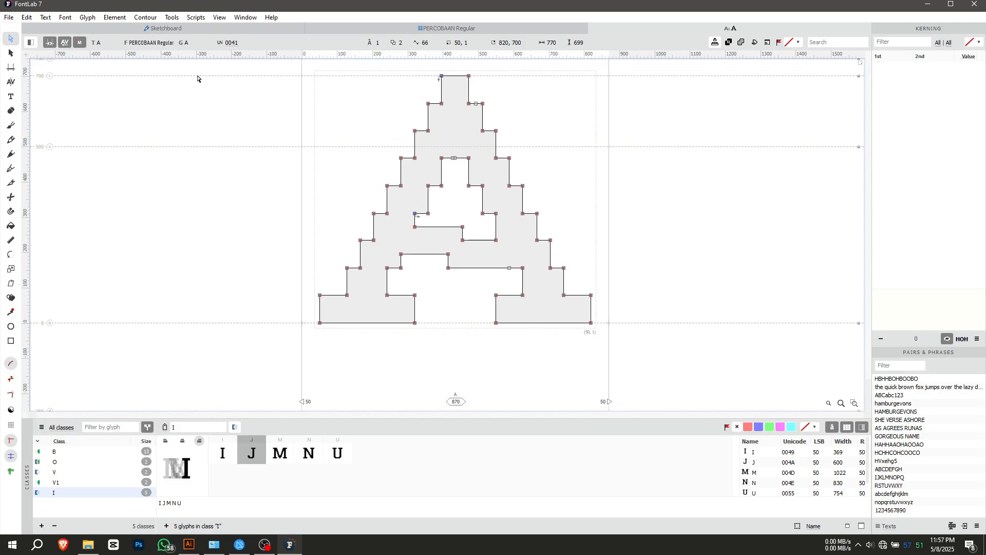
click(403, 31)
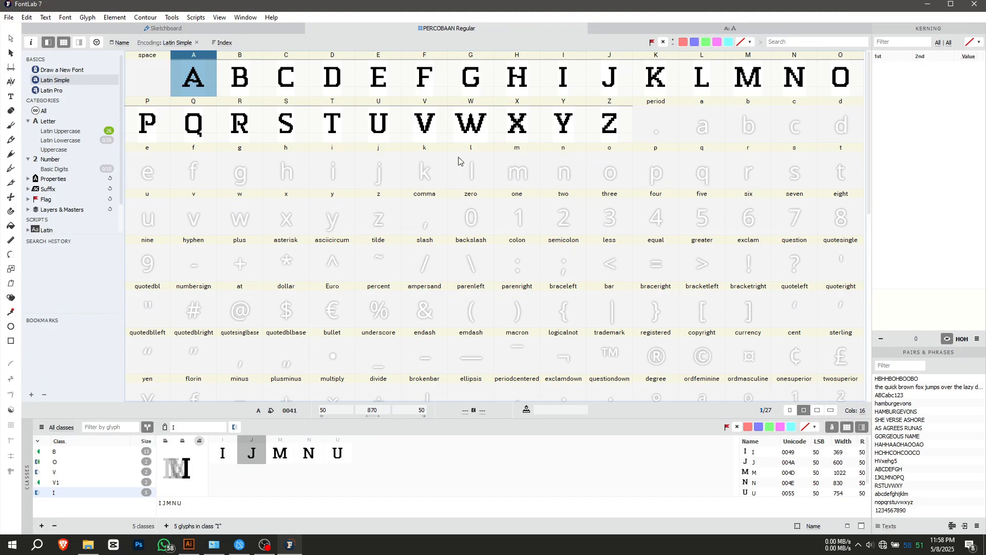
click(758, 30)
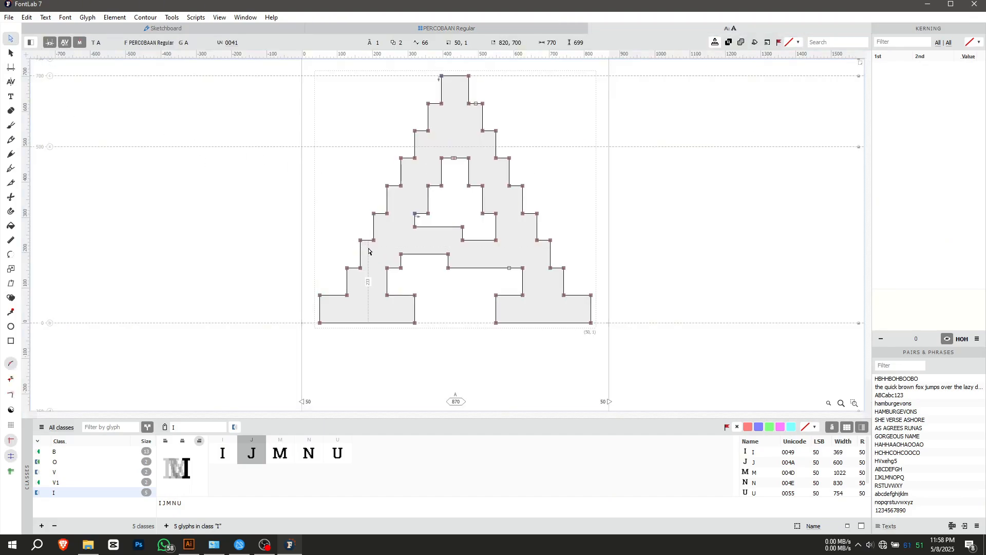
Step: Show the text sidebar in the glyph window and replace its text with AWAB
scroll(477, 265, down, 3)
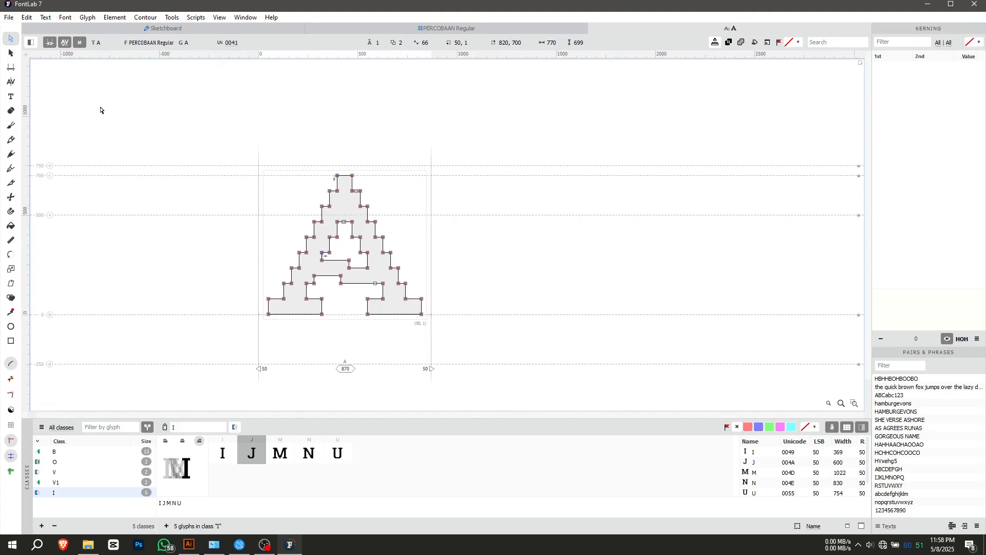
click(32, 43)
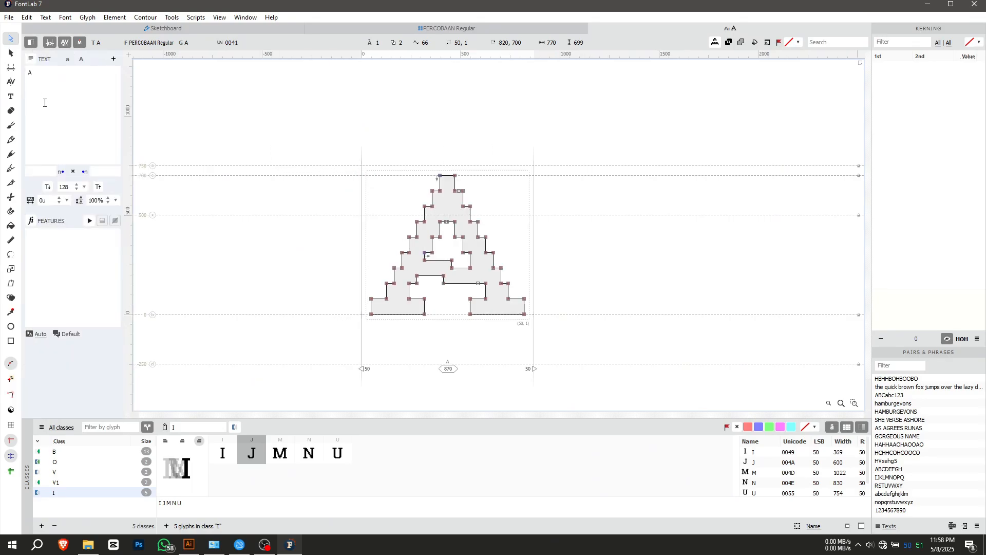
double_click(41, 72)
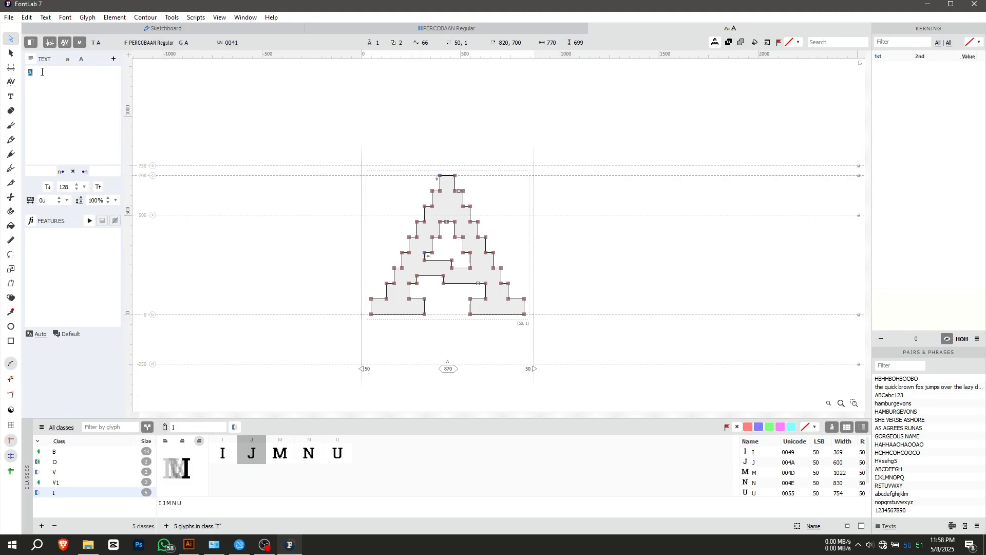
text(AWA)
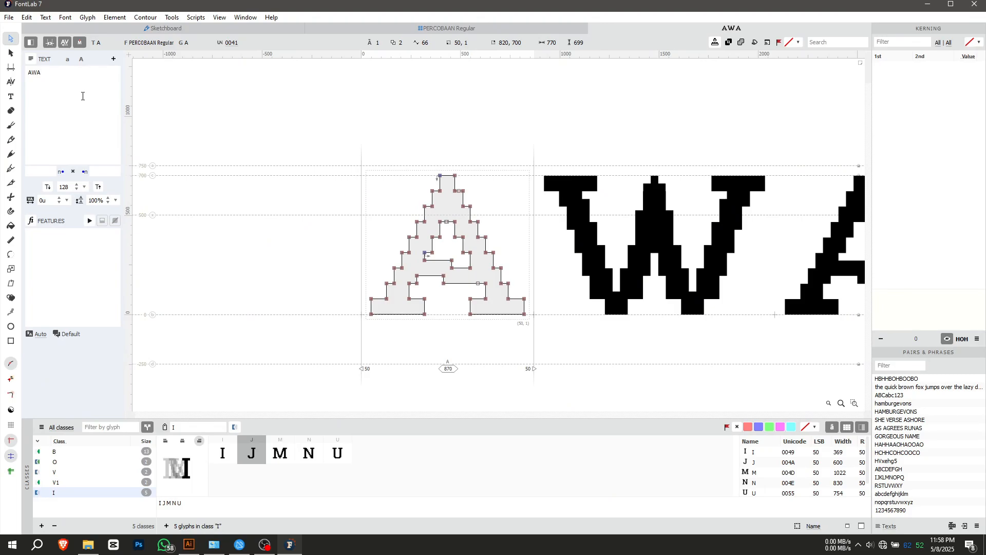
scroll(409, 183, down, 3)
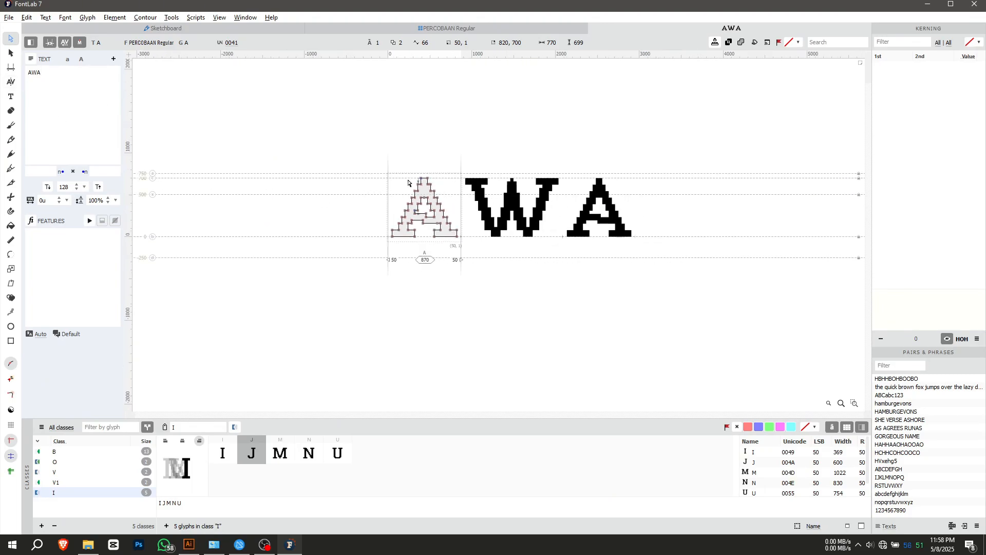
scroll(557, 183, up, 2)
scroll(582, 212, up, 1)
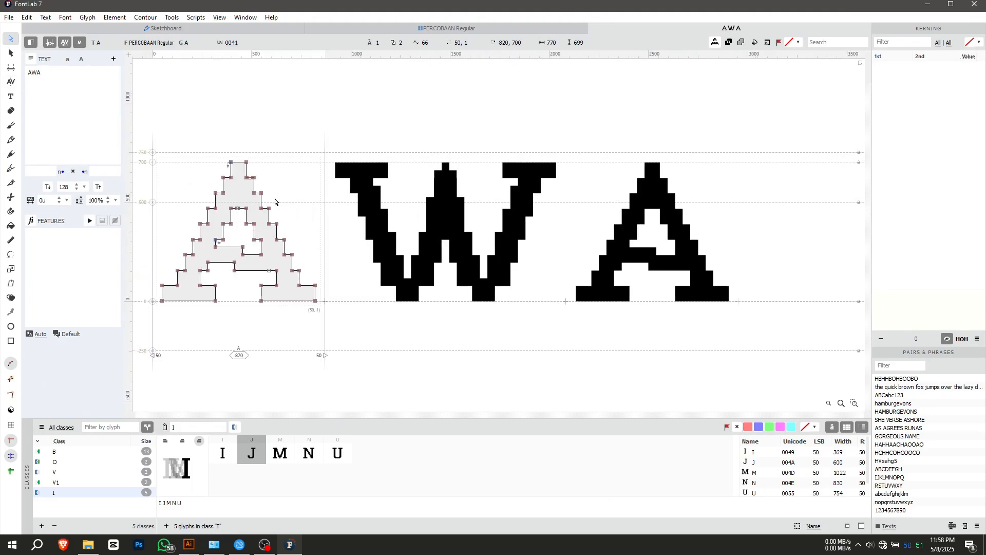
text(B)
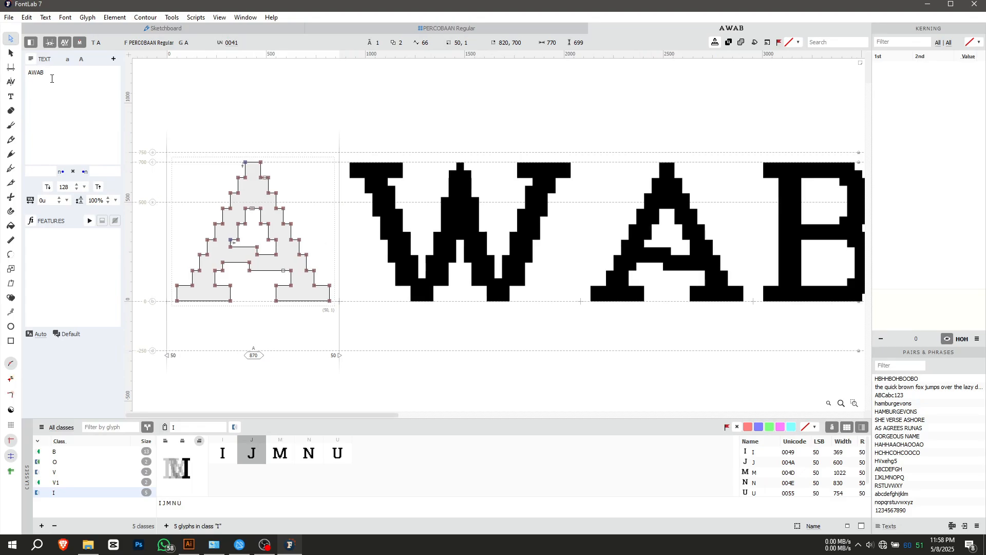
scroll(319, 161, down, 2)
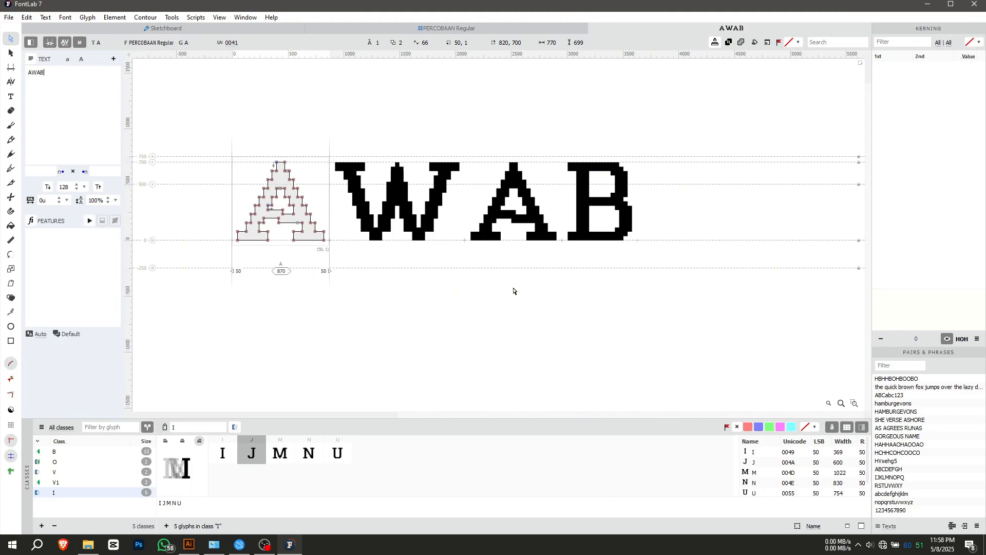
scroll(366, 241, up, 1)
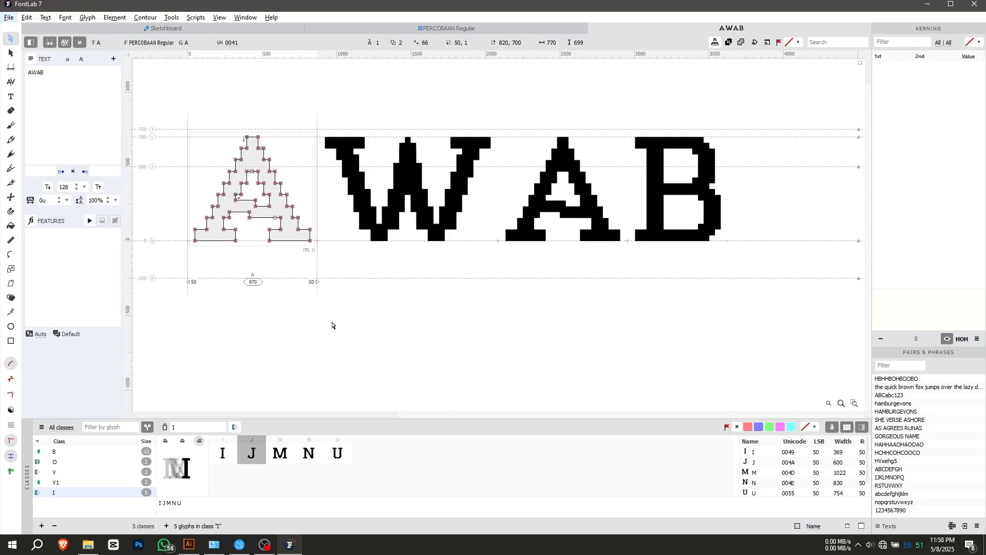
Step: With the Kerning tool, tighten the A–W pair to about -221 and the W–A pair to about -217
click(11, 83)
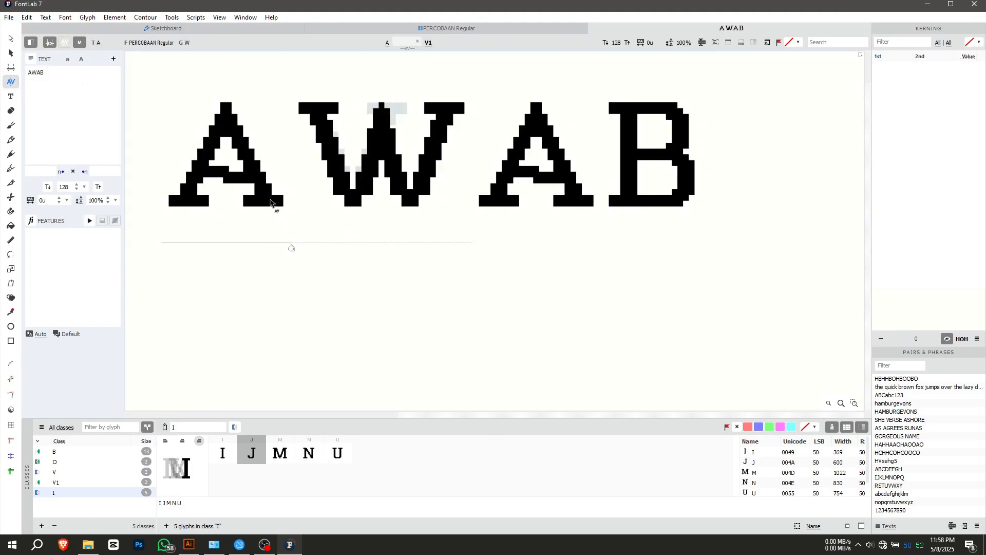
drag(289, 248, 258, 247)
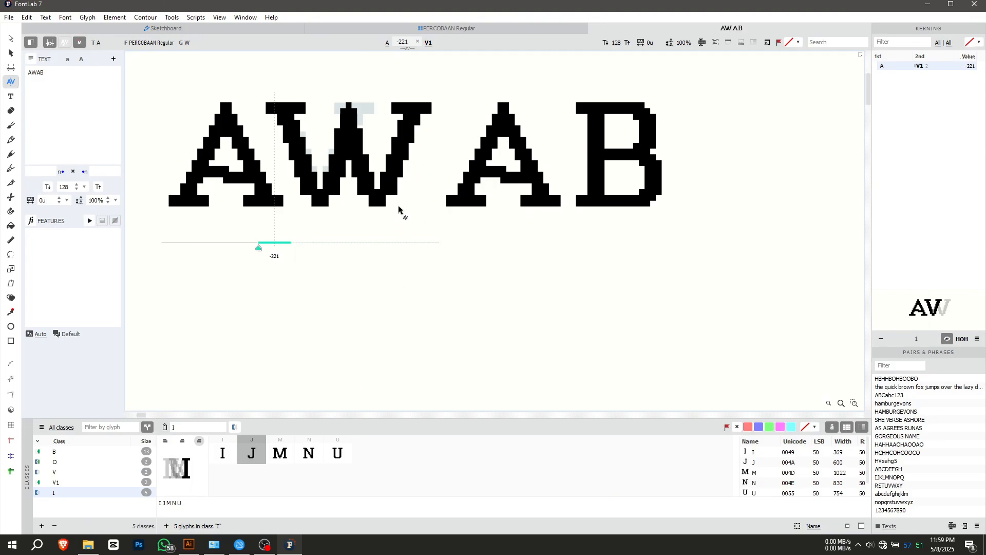
click(473, 205)
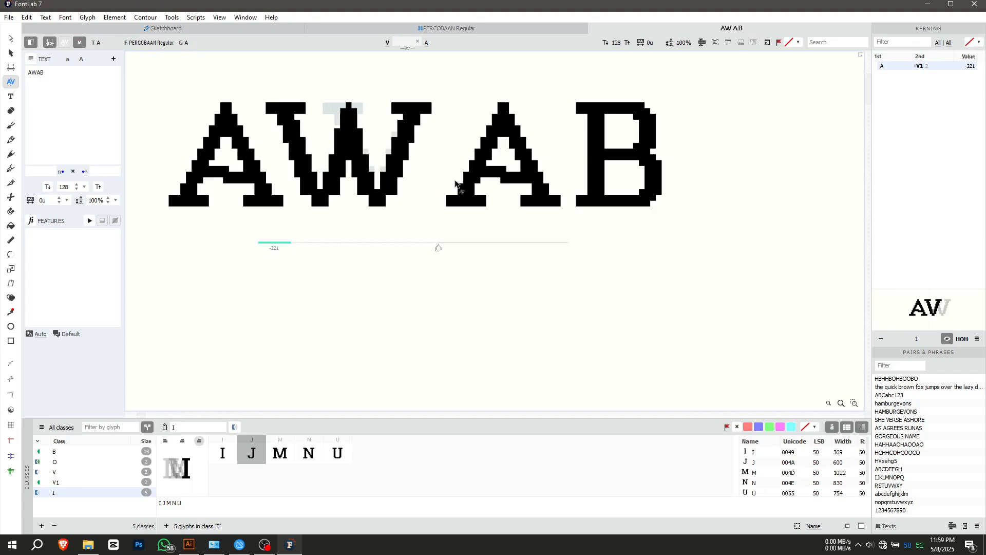
drag(438, 248, 405, 256)
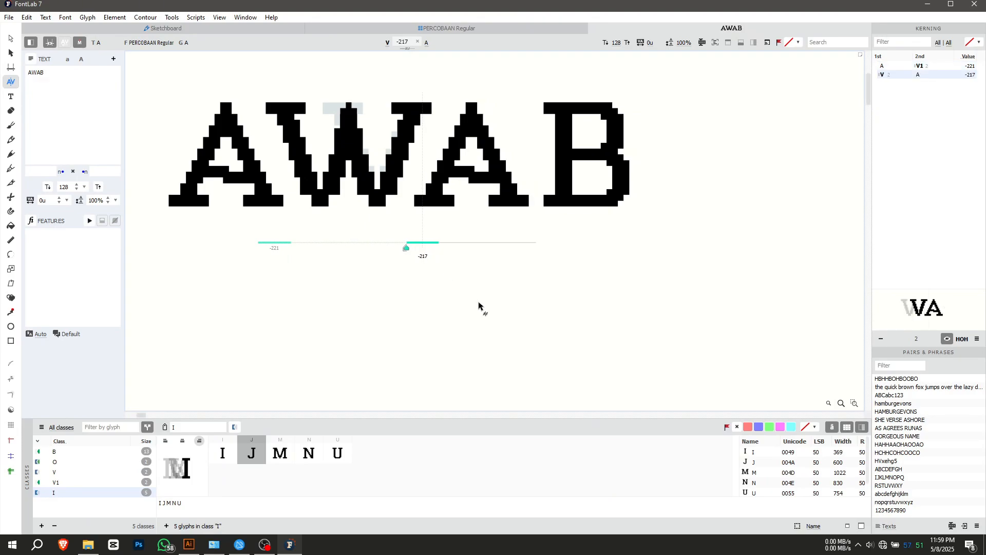
Step: Set the kerning value of the W–A pair to -200
double_click(424, 257)
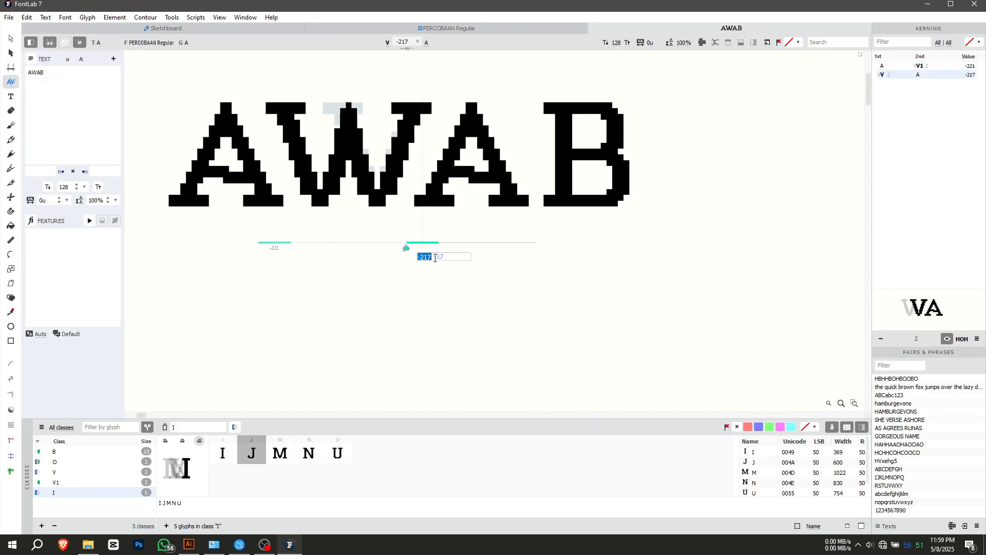
text(-200)
key(Return)
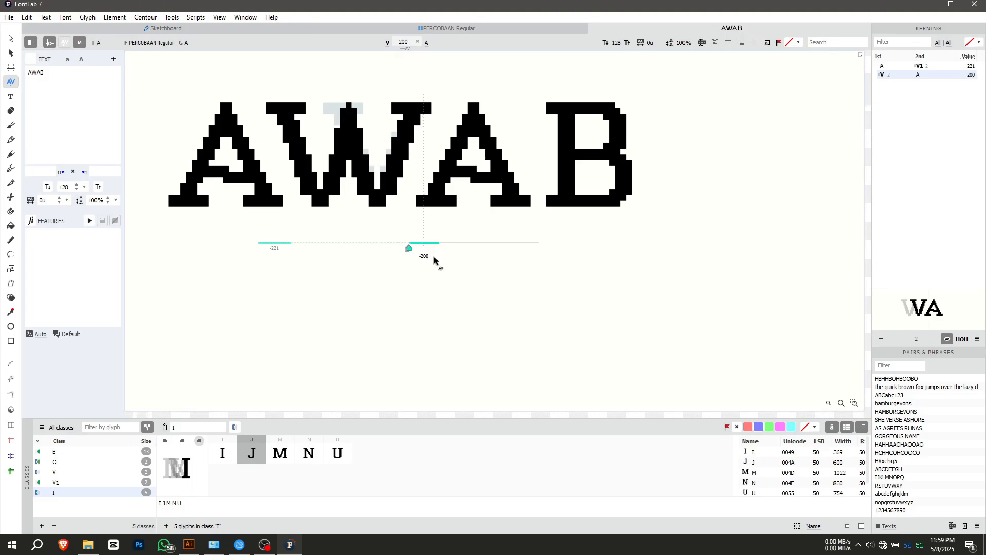
Step: Set the kerning value of the A–W pair to -200
click(280, 250)
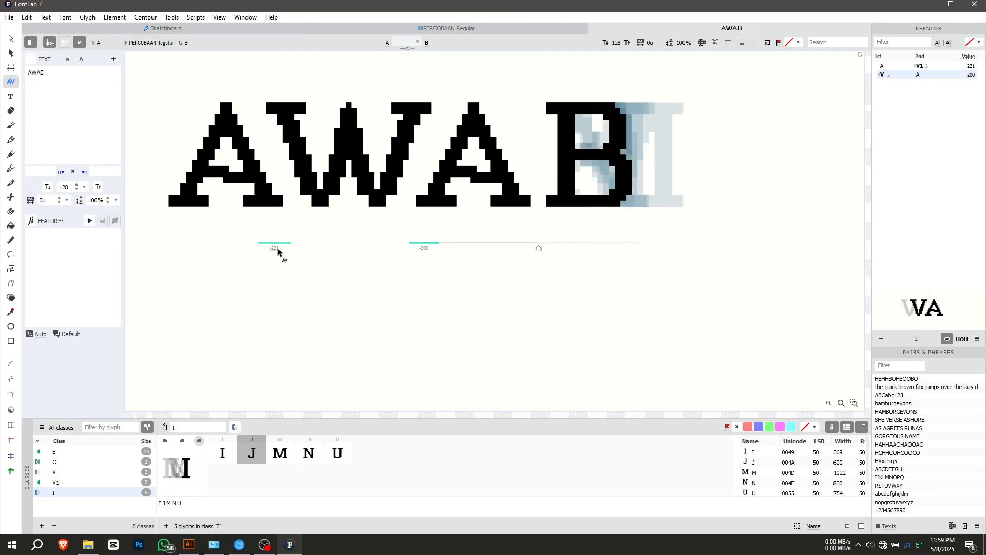
double_click(277, 252)
text(-200)
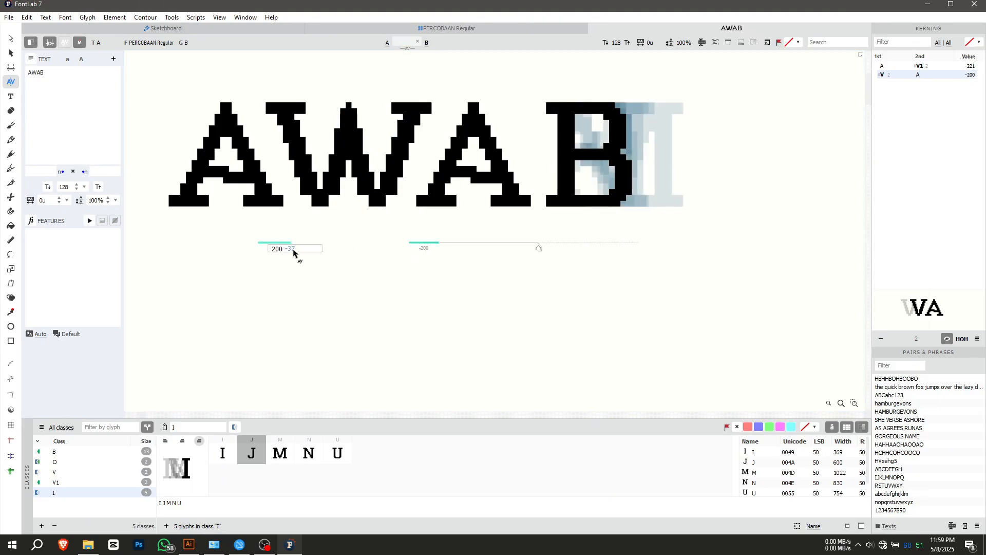
key(Return)
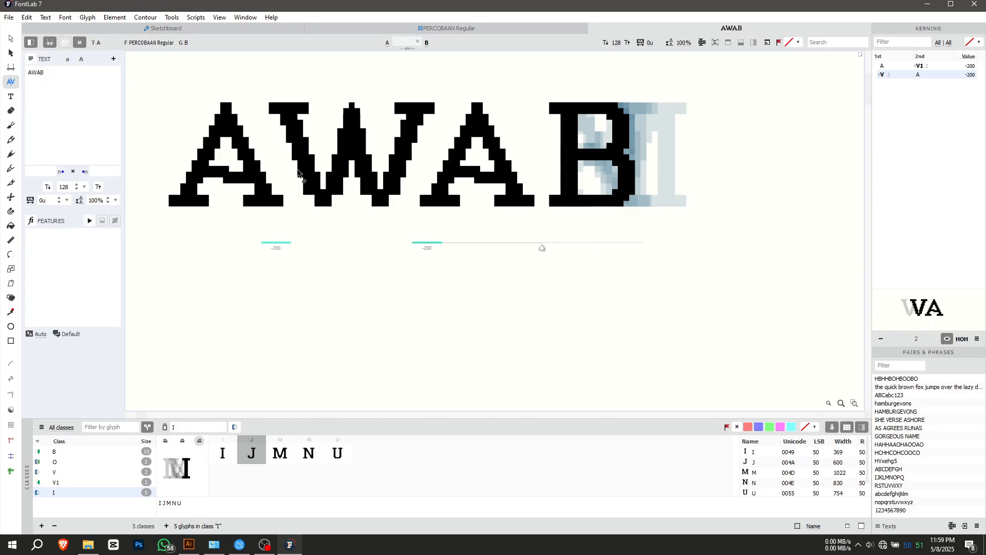
scroll(448, 178, down, 1)
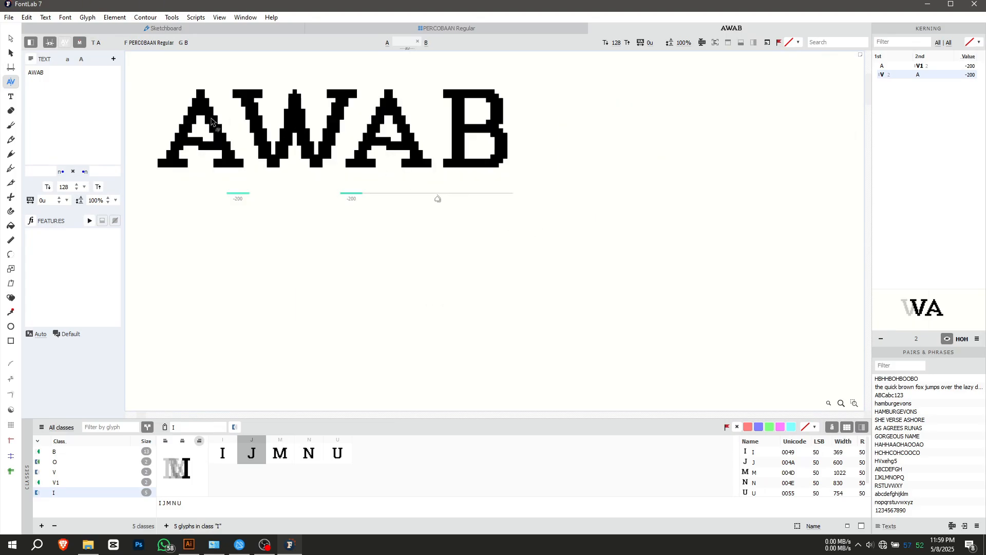
scroll(212, 119, up, 1)
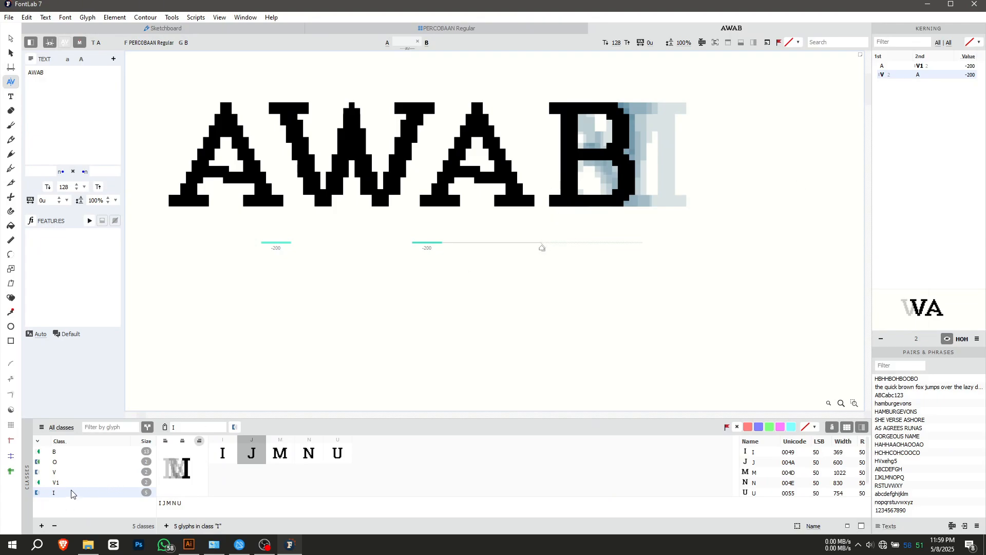
Step: Select kerning class B and replace the text in the glyph window with AB
click(88, 452)
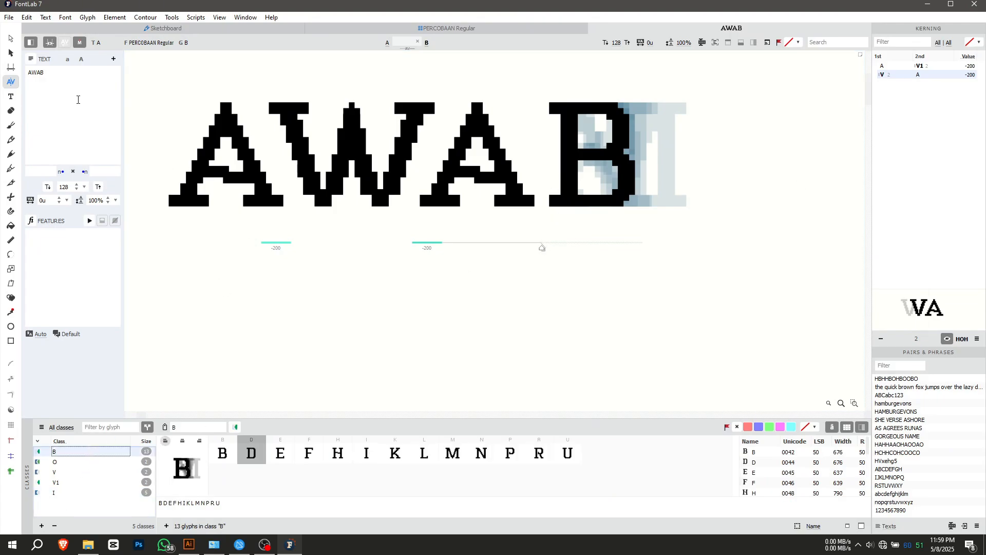
click(34, 76)
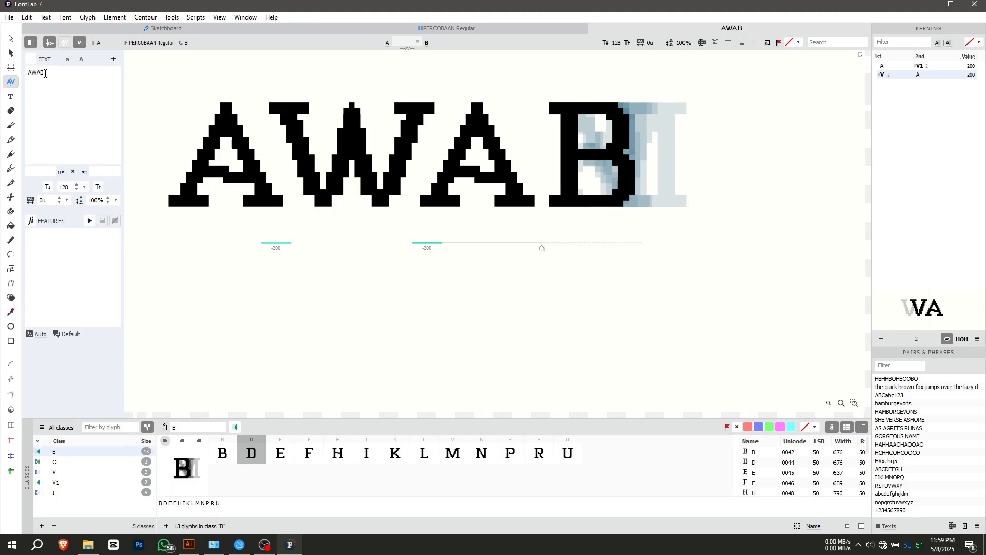
drag(40, 74, 26, 73)
key(BackSpace)
text(AB)
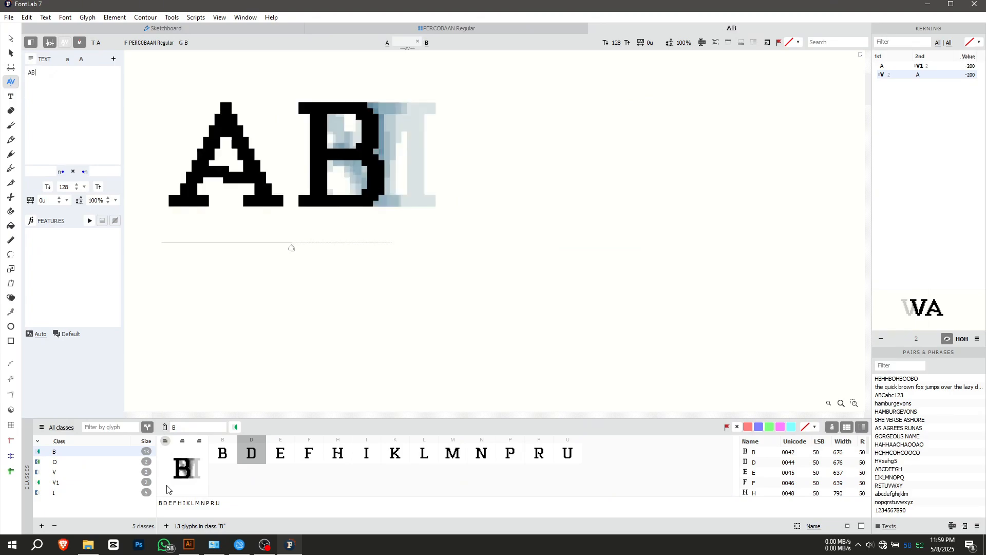
Step: Widen the kerning of the A–B pair to about 355
click(223, 458)
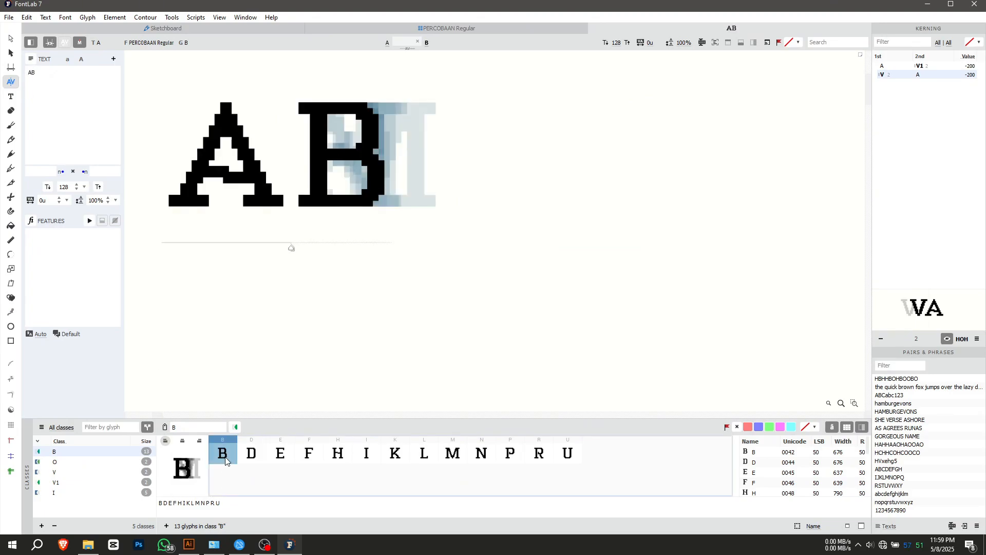
click(293, 248)
drag(292, 248, 344, 248)
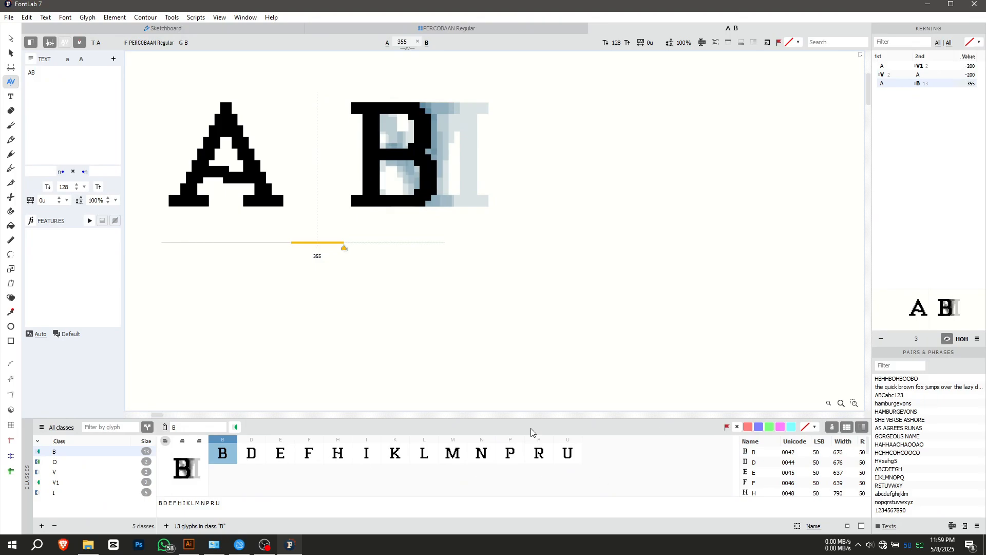
Step: Swap the letter after A for D, I, F and H in turn to check that they share the class B kerning
click(46, 76)
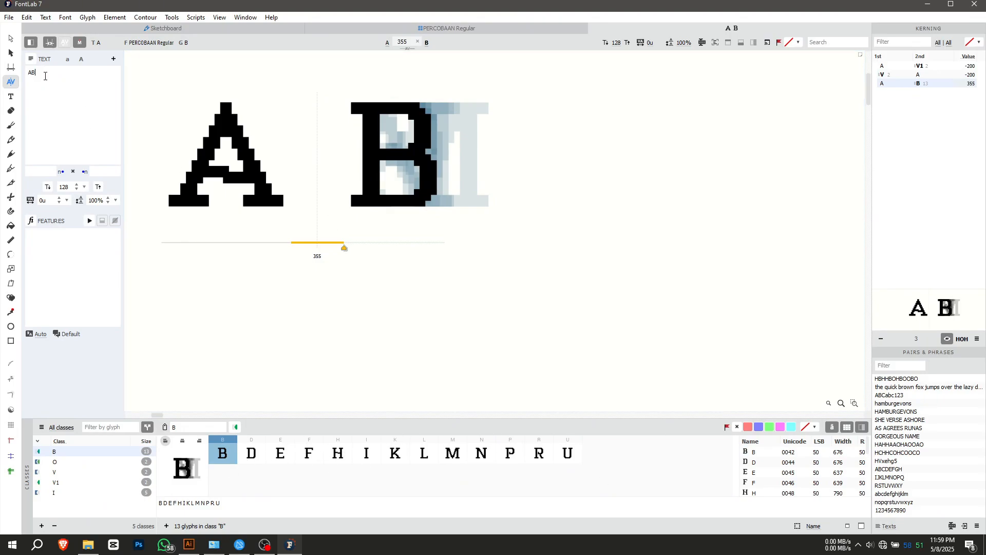
key(BackSpace)
text(D)
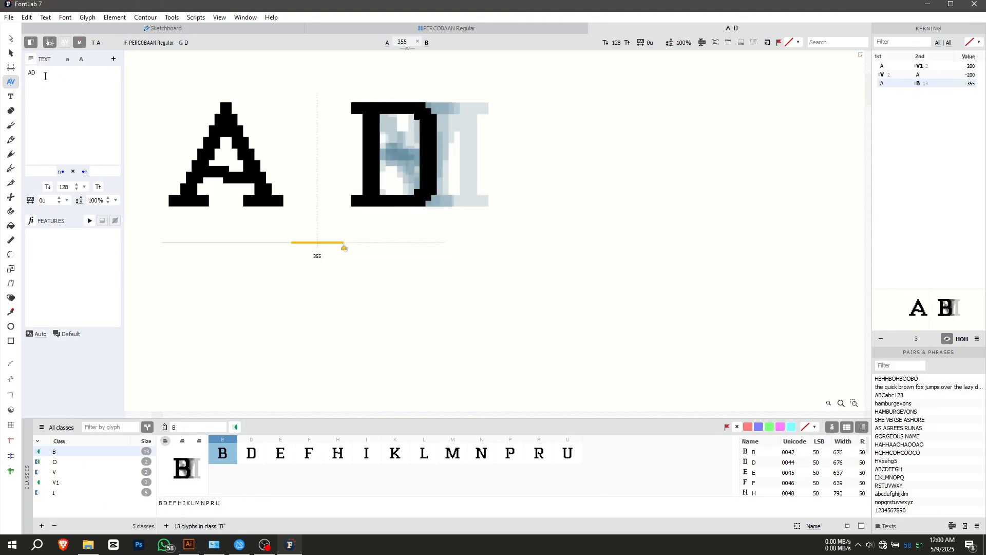
key(BackSpace)
text(I)
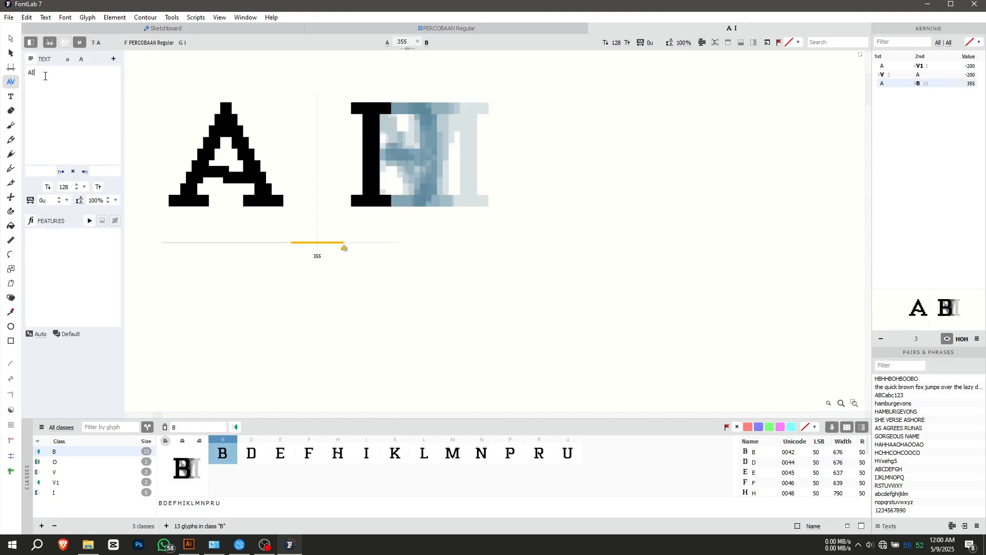
key(BackSpace)
text(E)
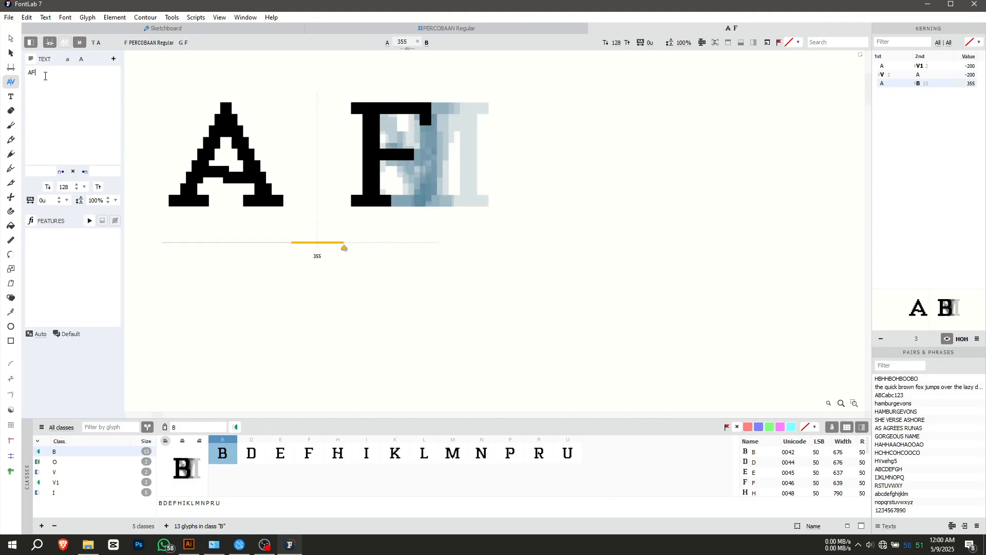
key(BackSpace)
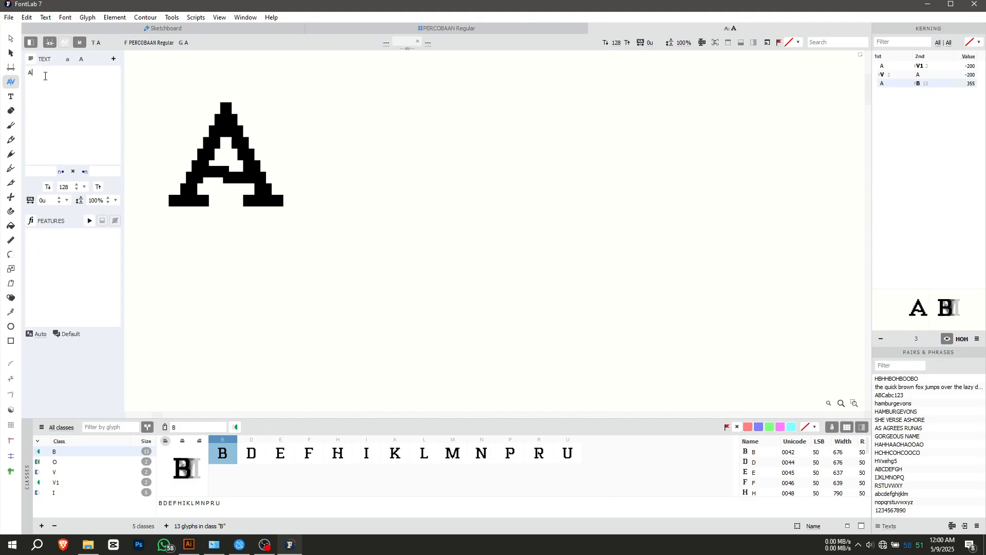
text(H)
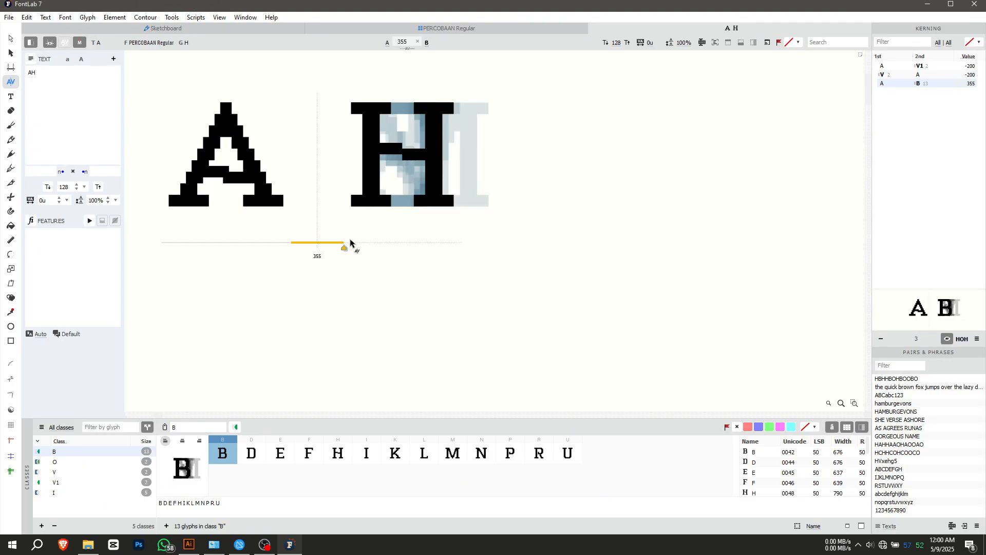
Step: Set the kerning value between A and the class B letters to 0 on the A–H pair
double_click(319, 258)
text(0)
key(Return)
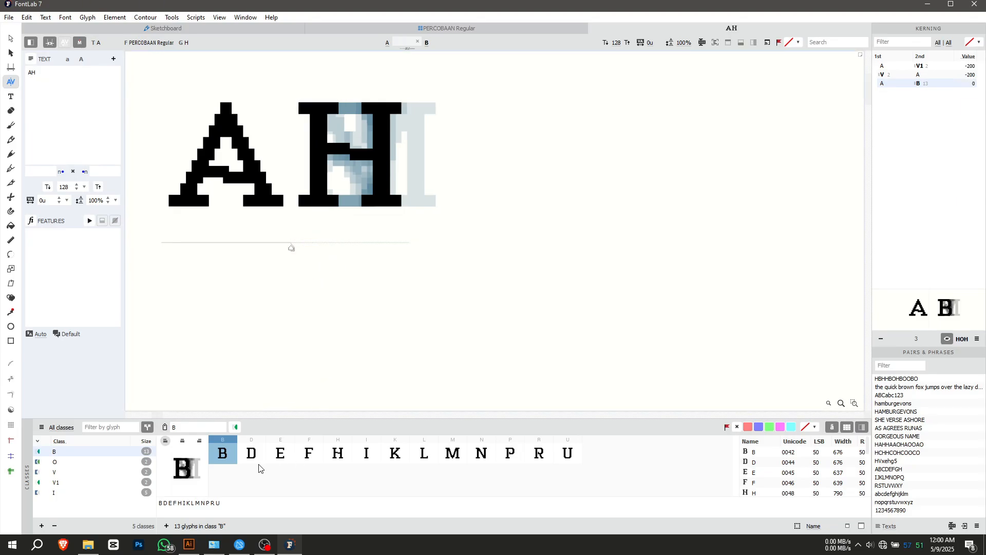
Step: Select F among the class B glyphs and check the spacing of the pairs AE, AR and AP
click(246, 455)
click(308, 458)
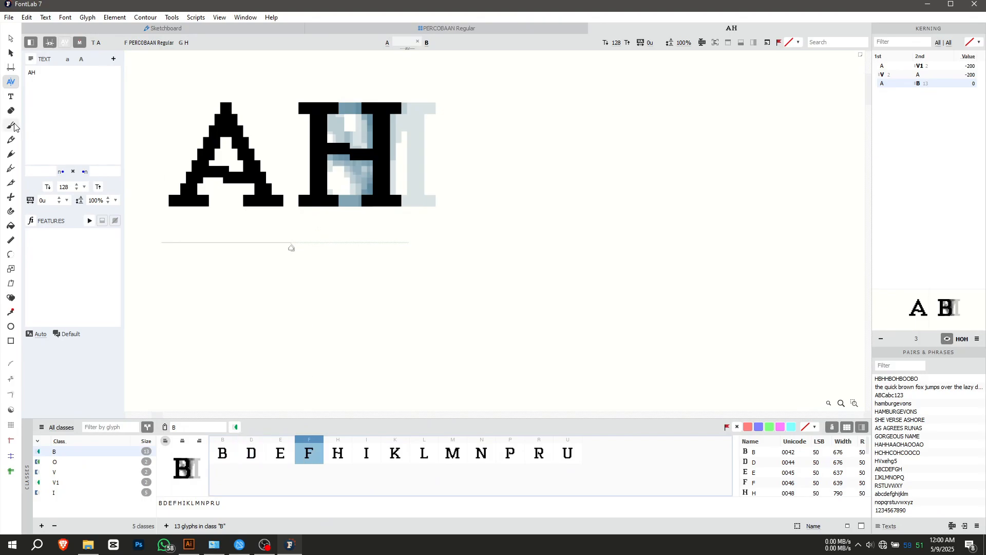
click(51, 72)
key(BackSpace)
text(E)
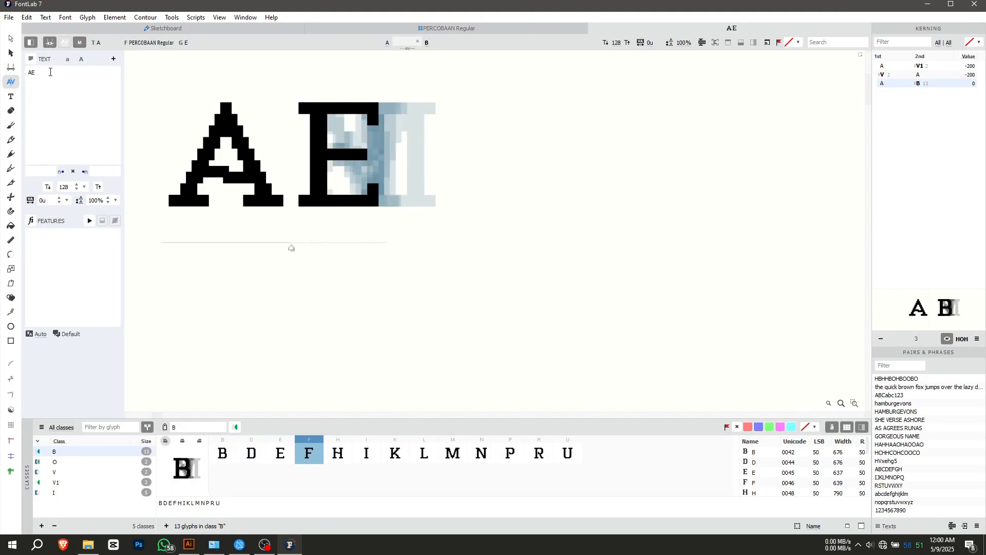
key(BackSpace)
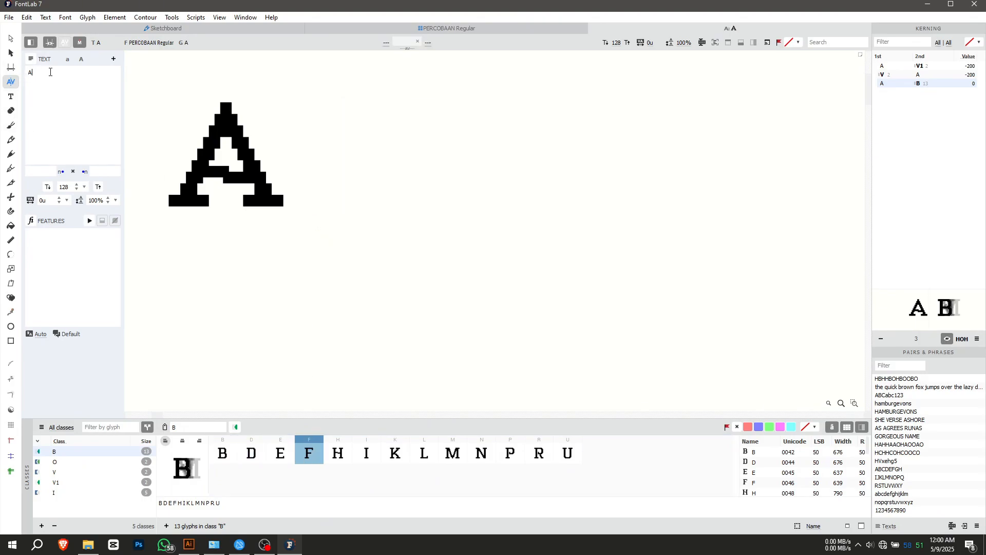
text(R)
key(BackSpace)
text(P)
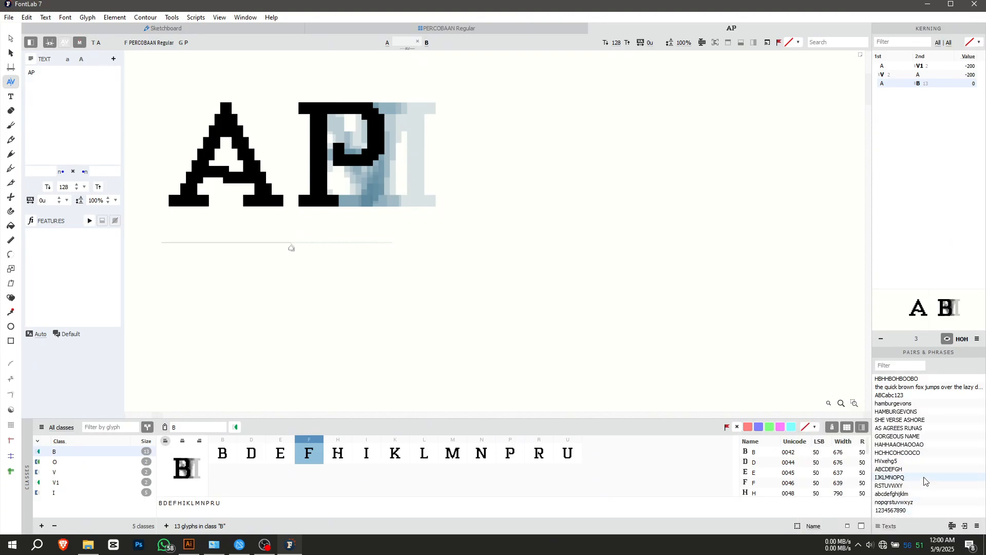
Step: Preview the sample phrases SHE VERSE ASHORE and HAMBURGEVONS to examine the letter spacing at a smaller size
click(916, 413)
click(915, 421)
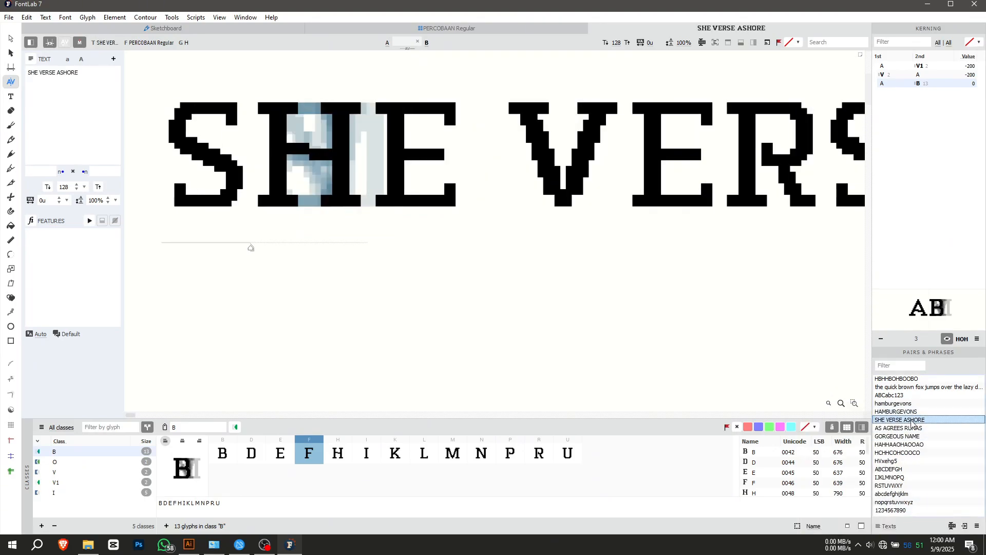
click(415, 305)
key(Down)
key(Down)
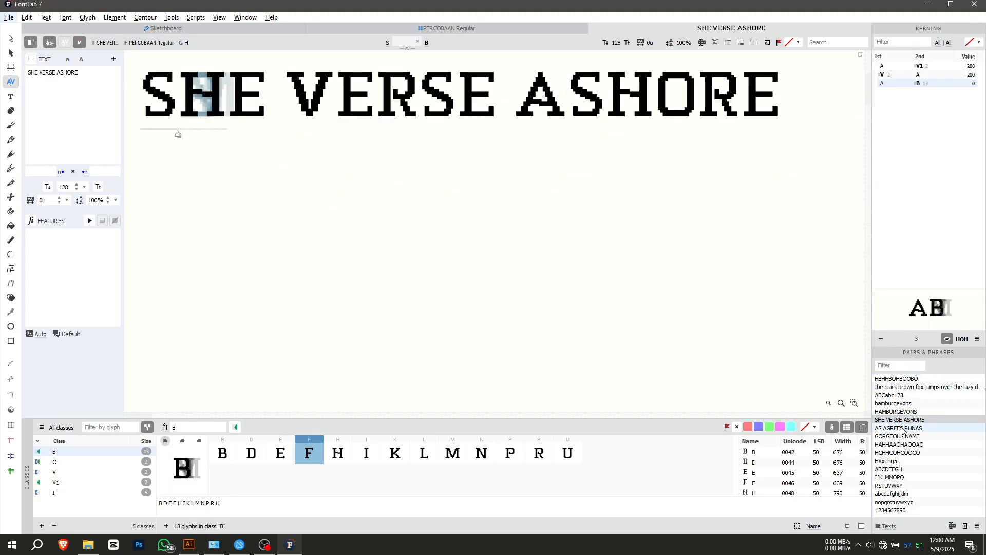
click(912, 412)
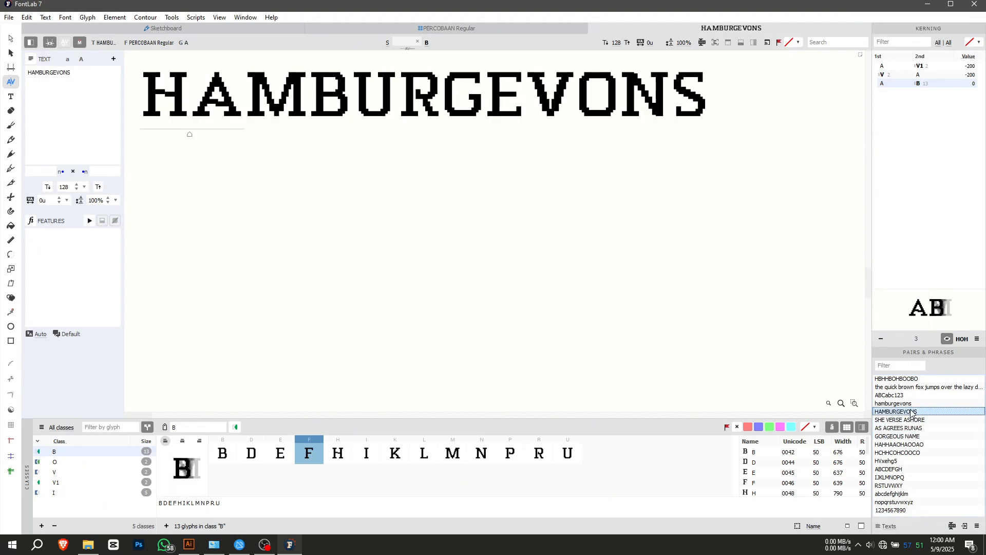
click(913, 405)
click(909, 412)
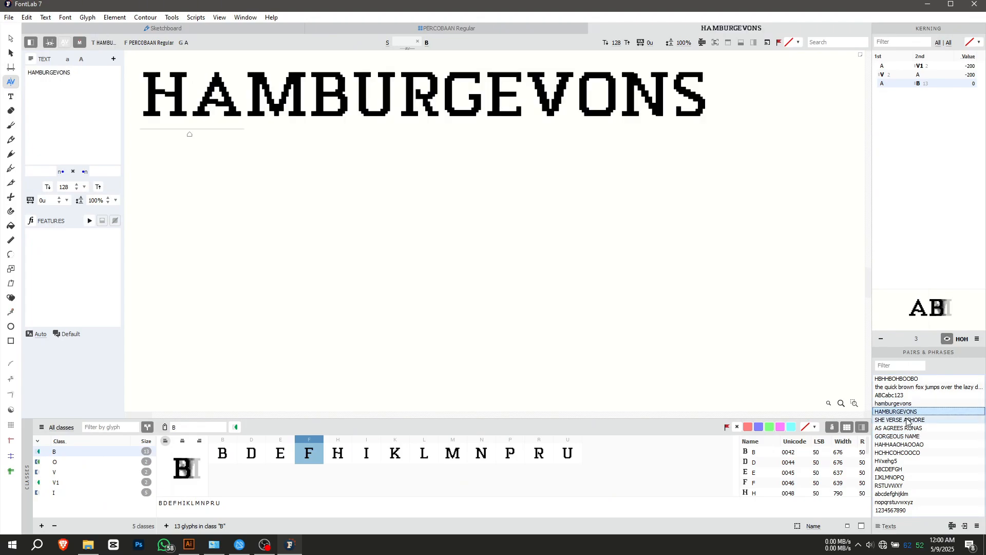
click(908, 419)
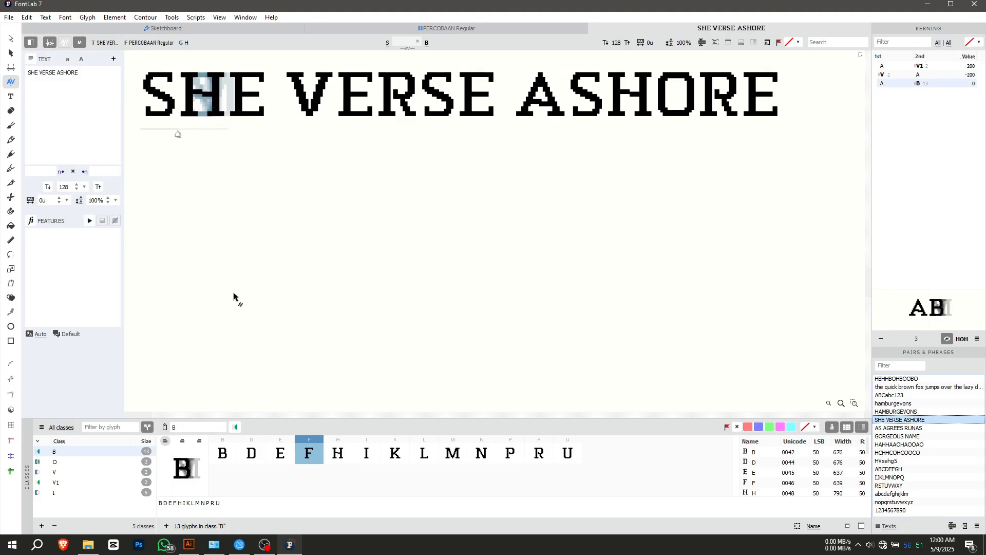
Step: Preview the ABCabc123, pangram and alphabet sample phrases, such as IJKLMNOPQ and abcdefghijklm, and return to SHE VERSE ASHORE
click(911, 404)
click(911, 395)
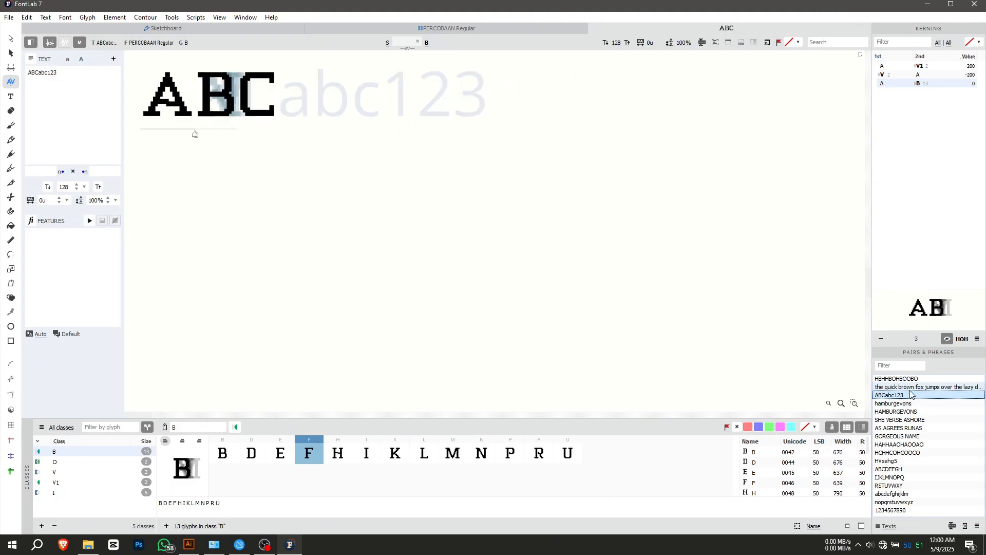
click(912, 387)
click(915, 469)
click(907, 477)
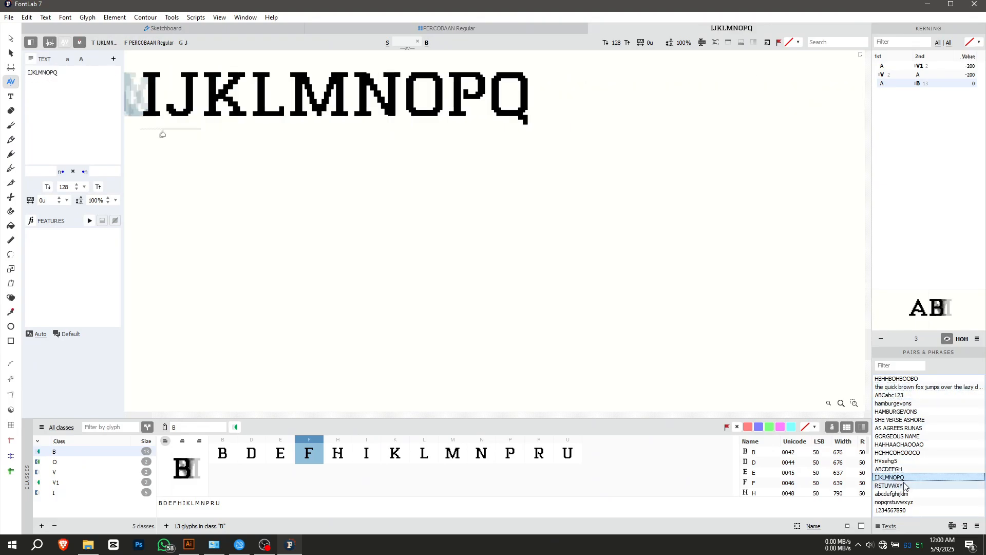
click(905, 485)
click(905, 494)
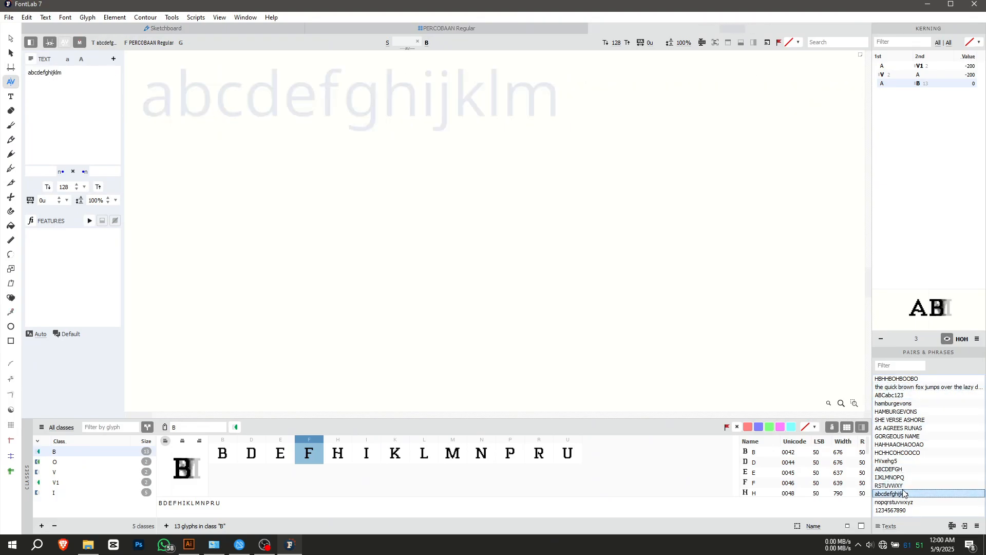
click(904, 419)
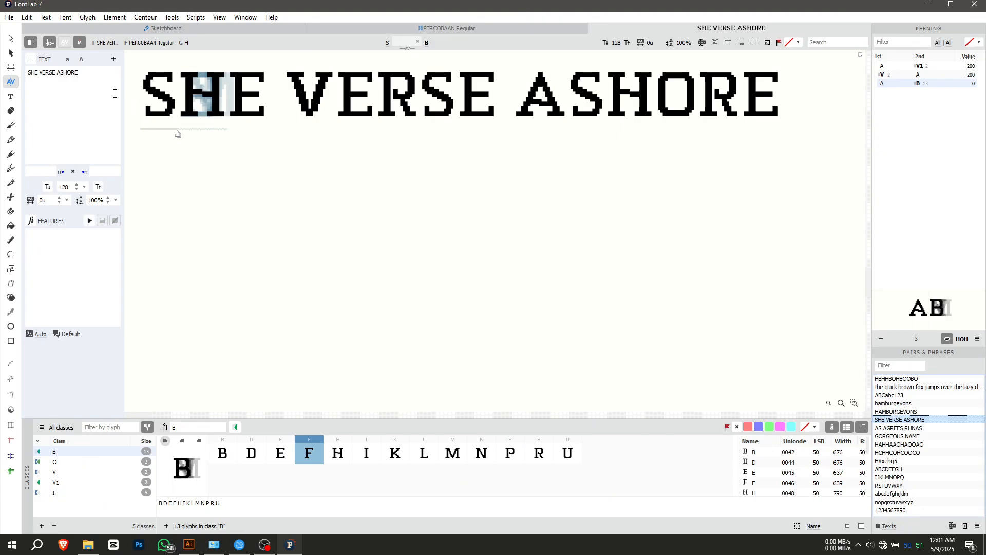
Step: Replace the phrase in the glyph window with FASF FASFAS, keeping the Kerning tool active
triple_click(91, 77)
key(BackSpace)
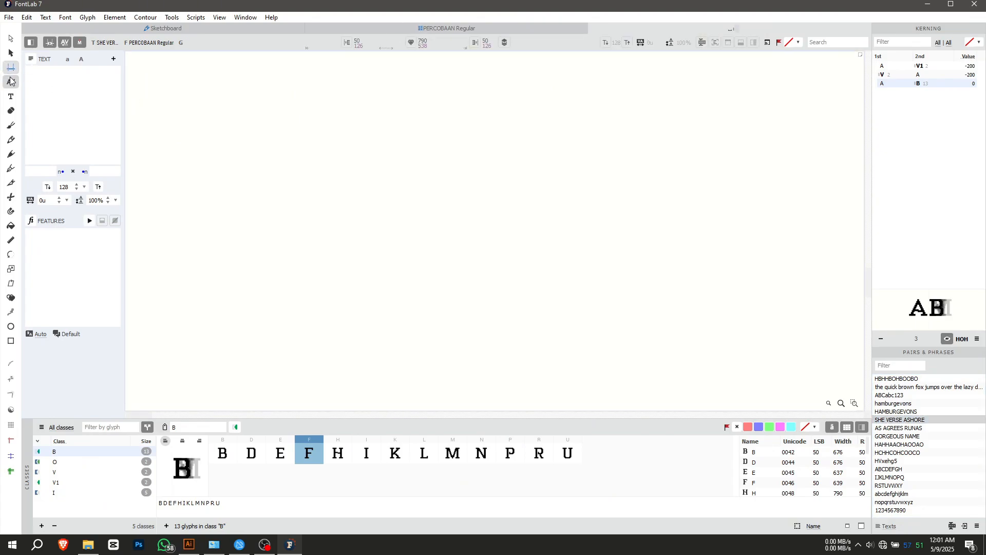
click(71, 70)
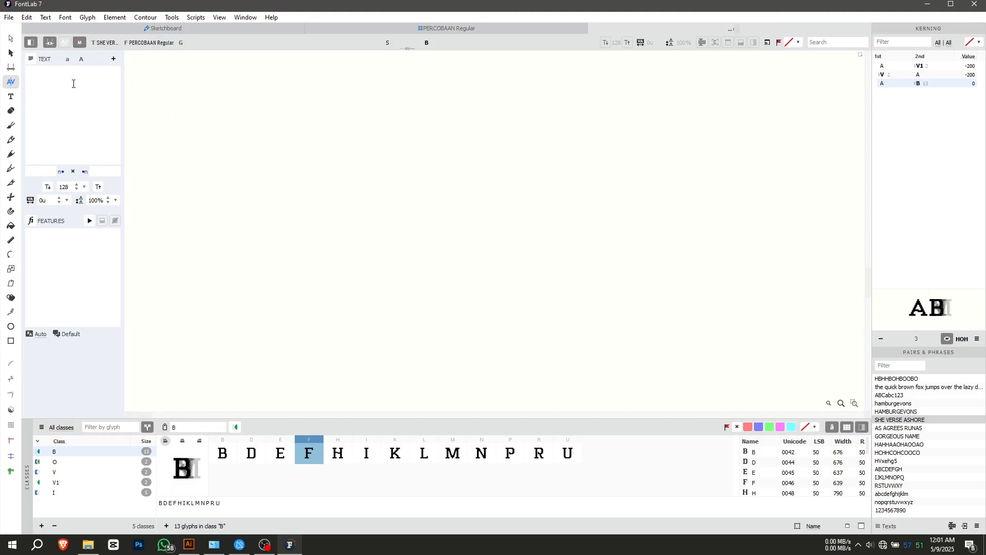
text(FASF FASFAS)
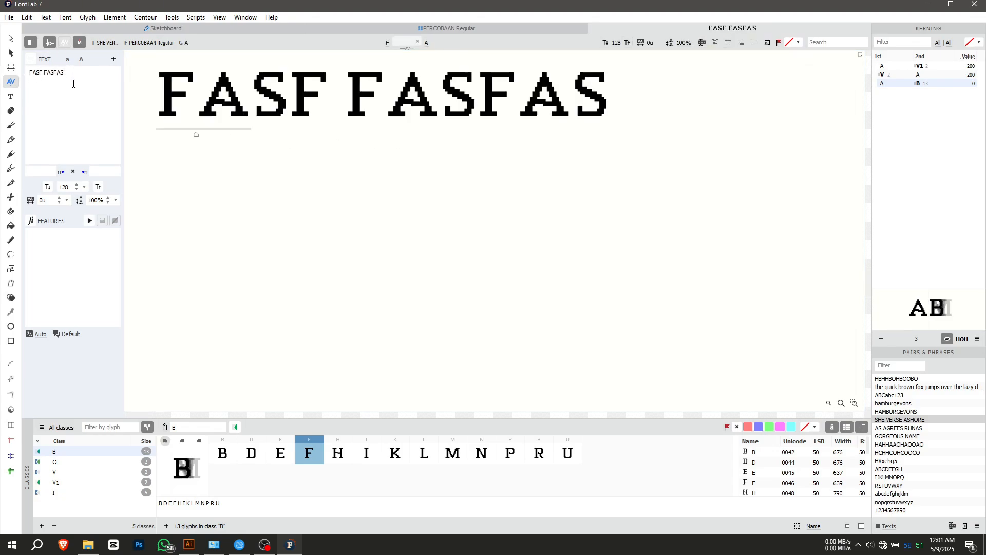
Step: Open the space glyph, set its advance width to 550, and check the word gap in the FASF FASFAS sample
click(426, 32)
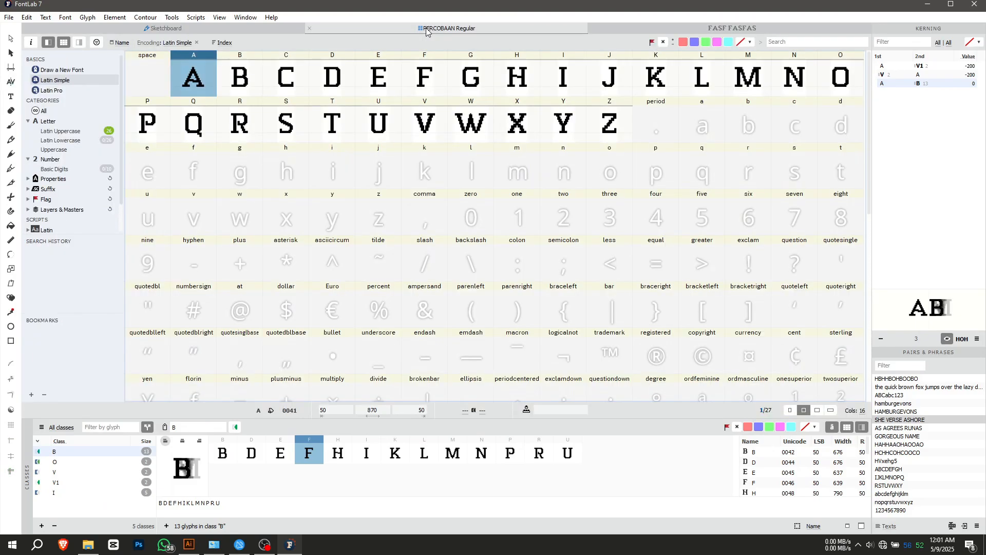
click(145, 69)
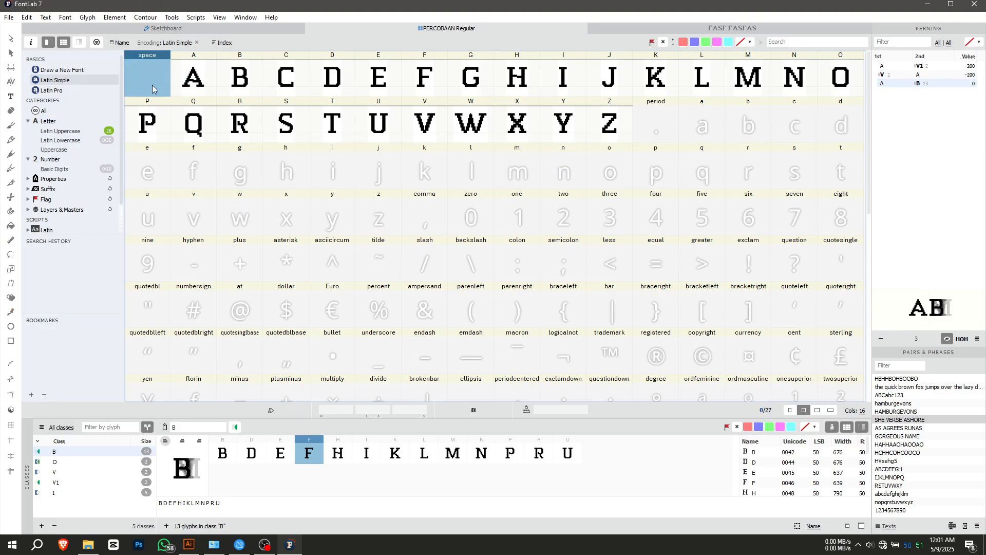
click(143, 76)
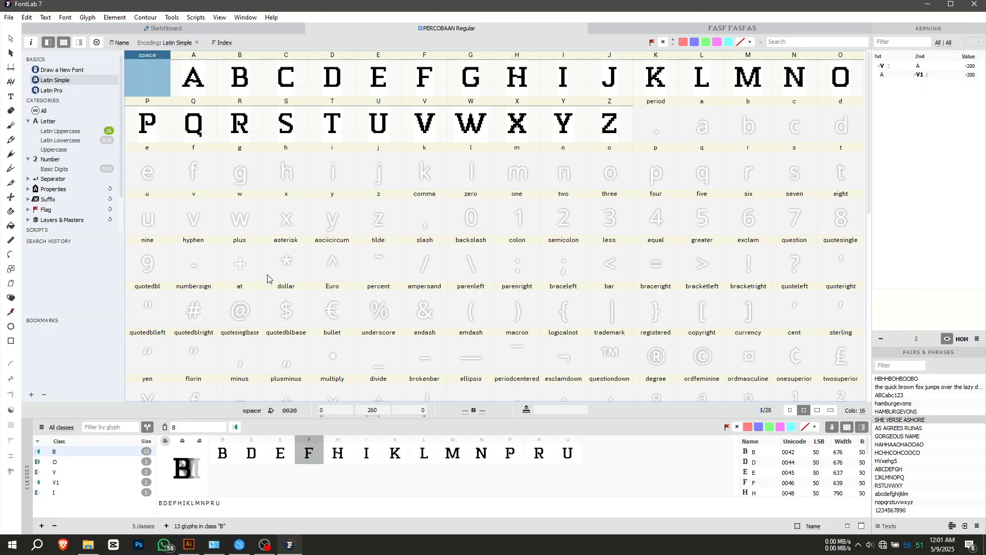
double_click(148, 77)
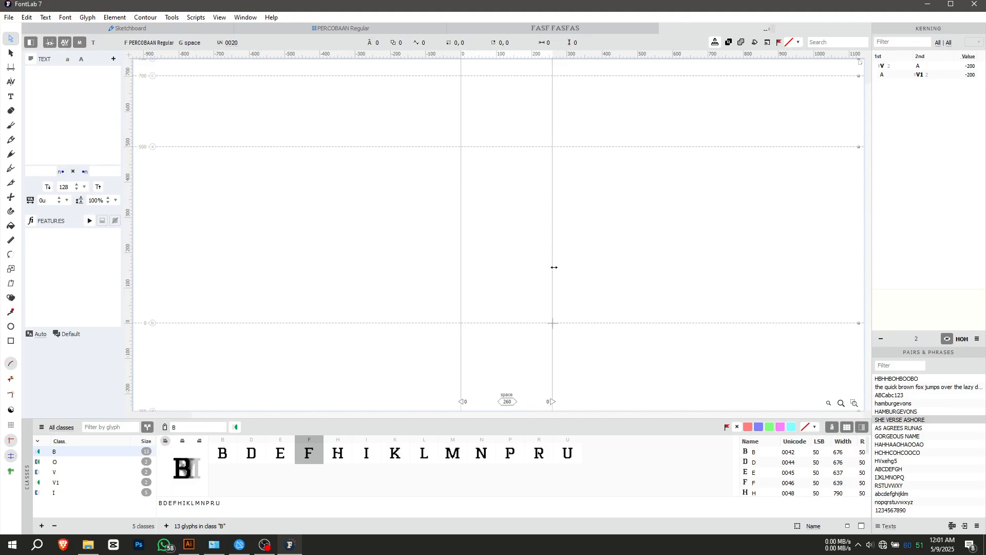
drag(553, 266, 654, 275)
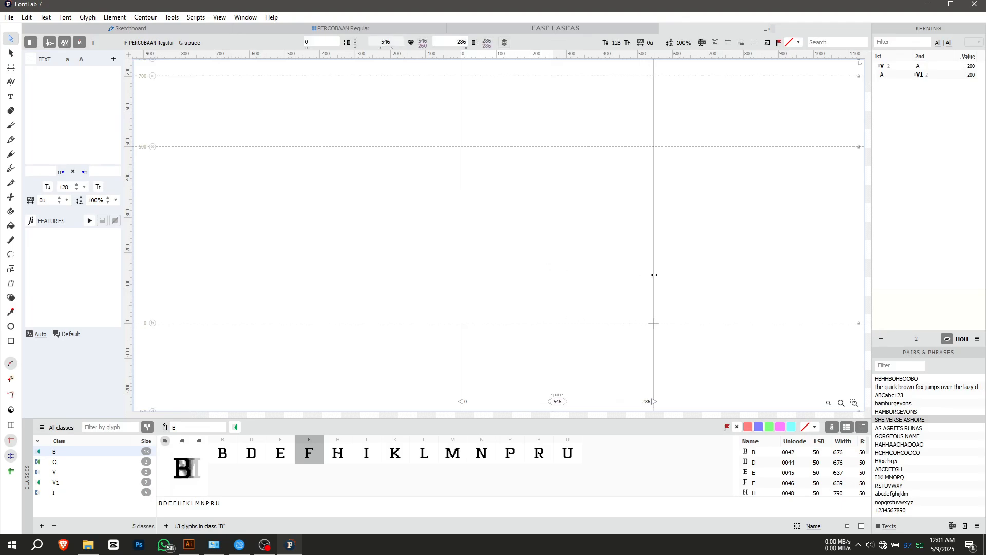
click(558, 401)
text(5)
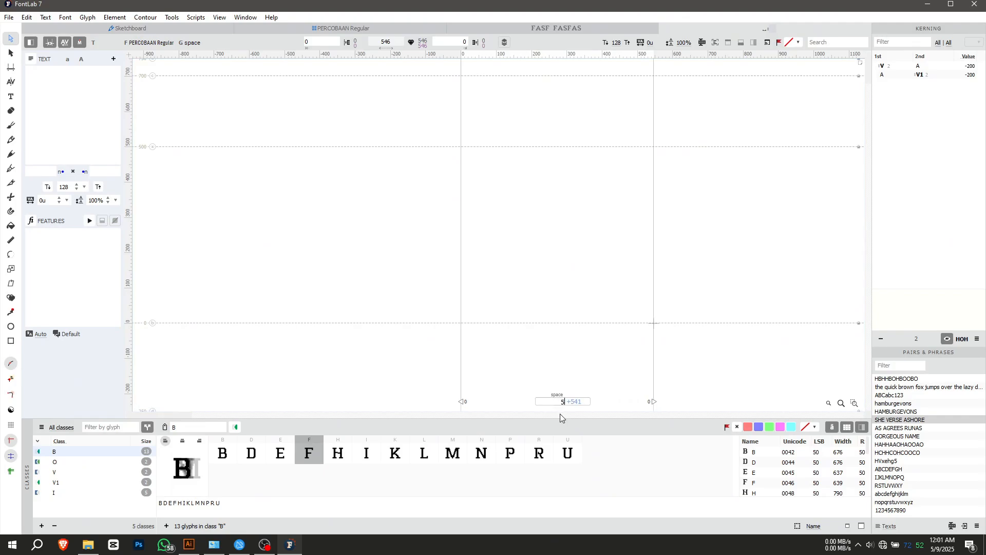
text(50)
key(Return)
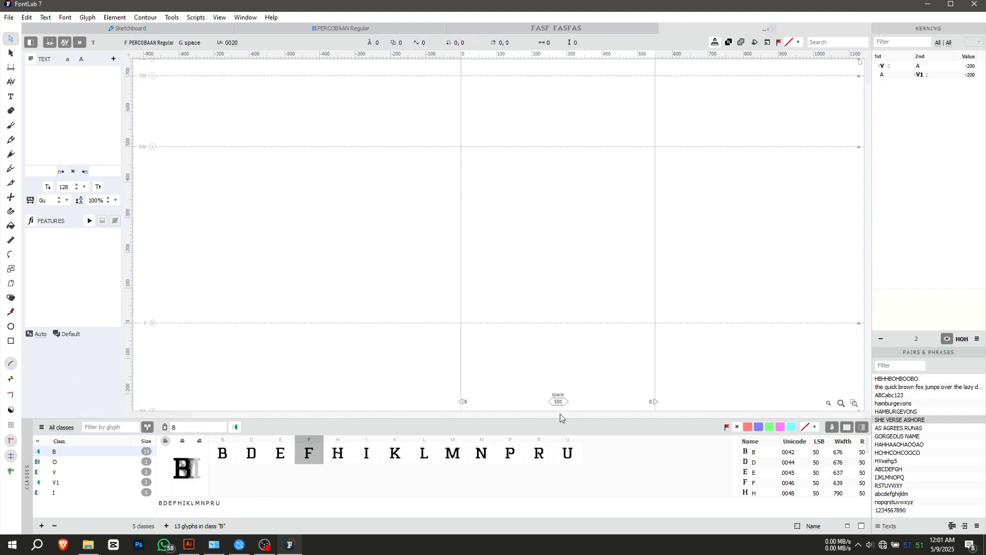
click(560, 28)
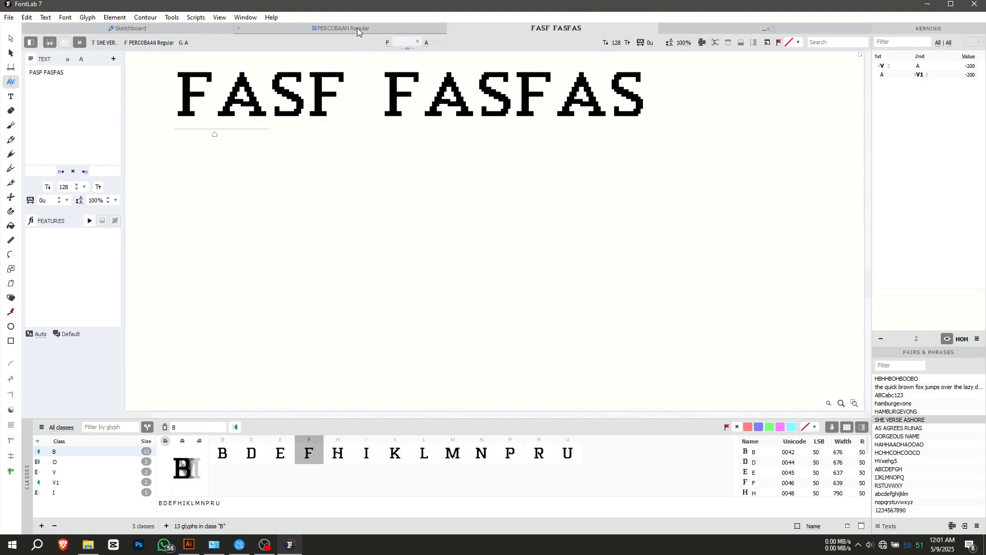
click(379, 30)
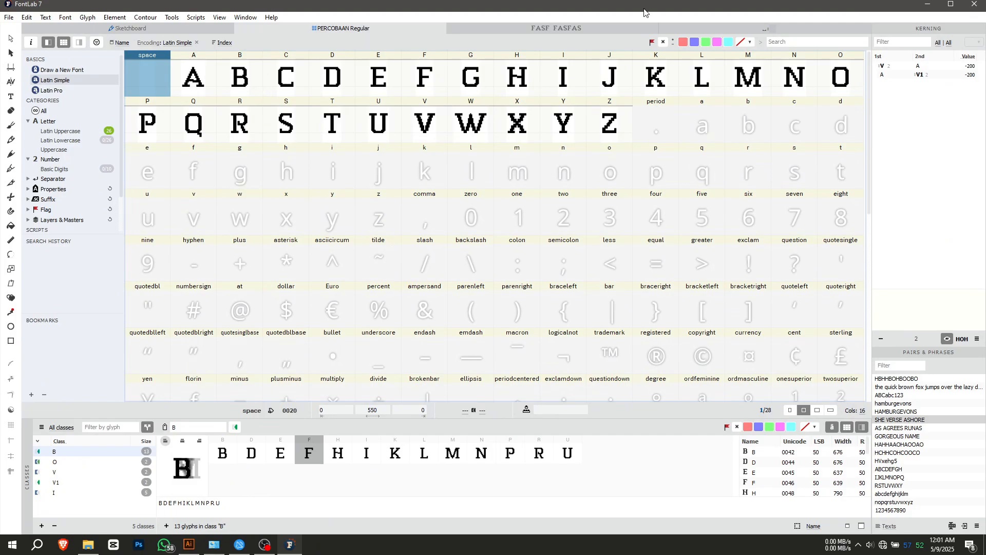
Step: Widen the space glyph to about 1260 units and check the word gap in the FASF FASFAS sample
click(765, 29)
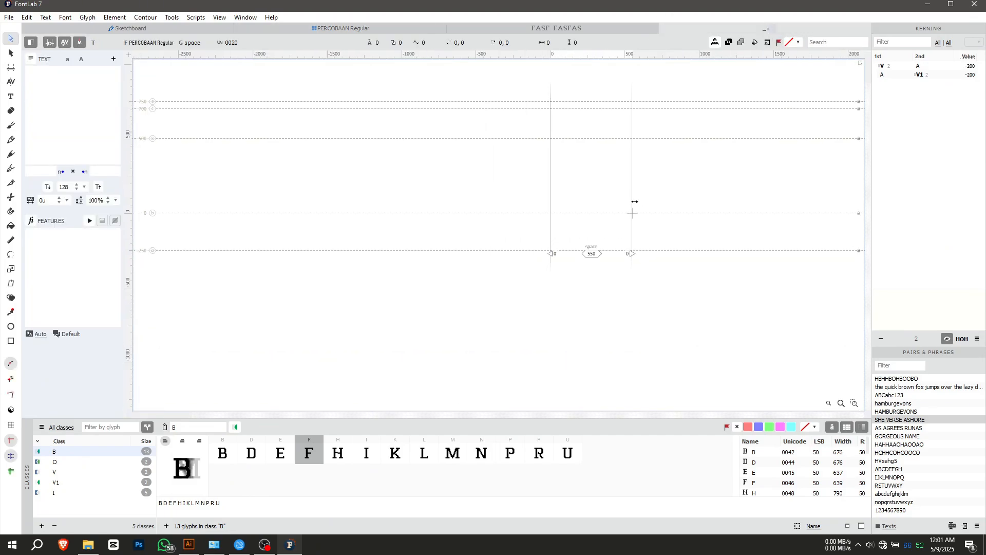
drag(634, 203, 738, 202)
click(587, 28)
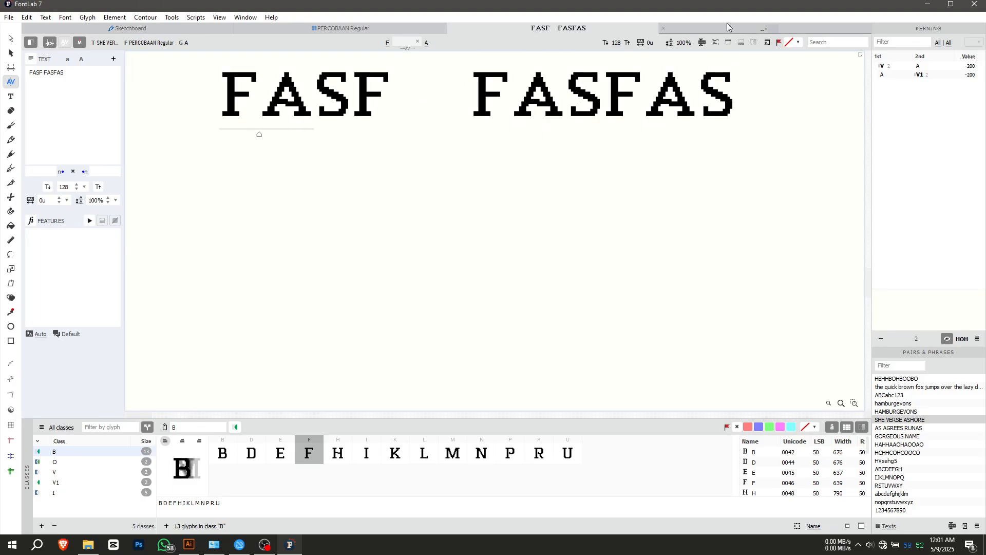
click(770, 29)
click(371, 28)
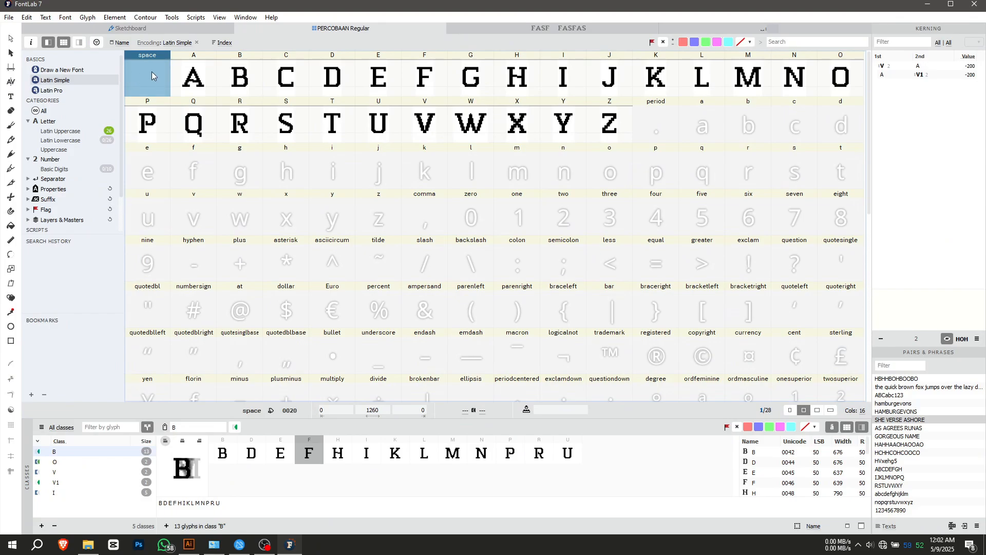
Step: Undo the width changes made to the space glyph
click(742, 29)
key(ctrl+z)
key(ctrl+z)
key(ctrl+z)
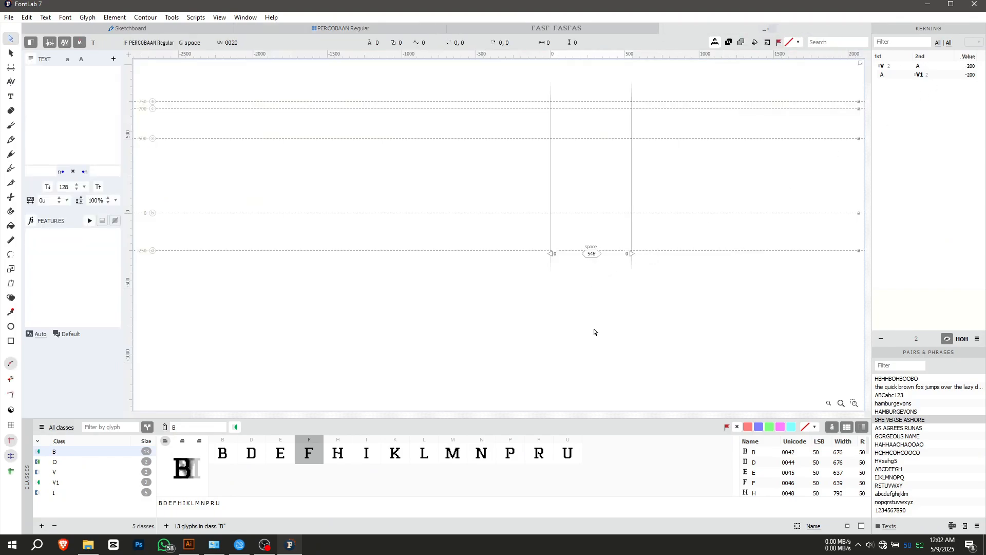
Step: Replace the sample phrase with DF FSFD to check the word spacing
click(486, 30)
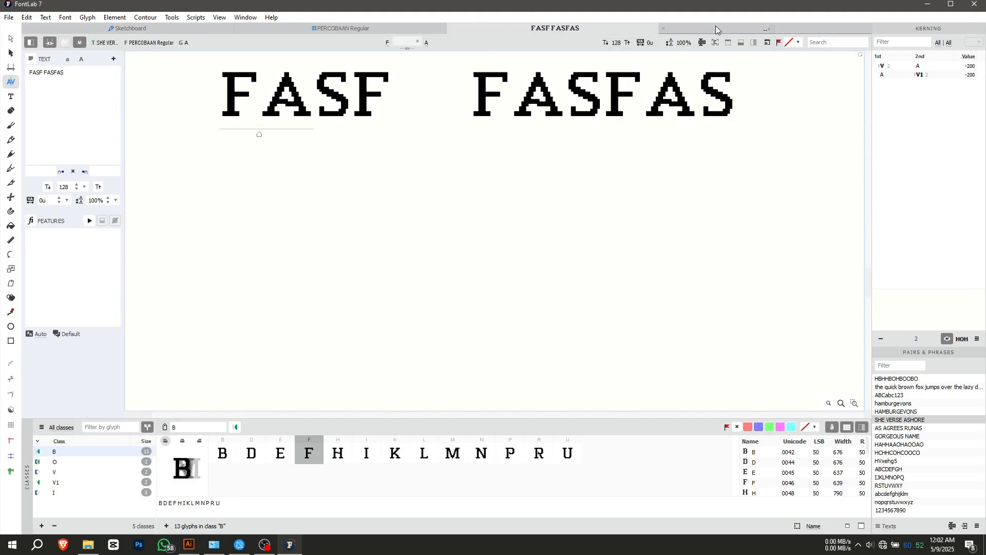
triple_click(93, 86)
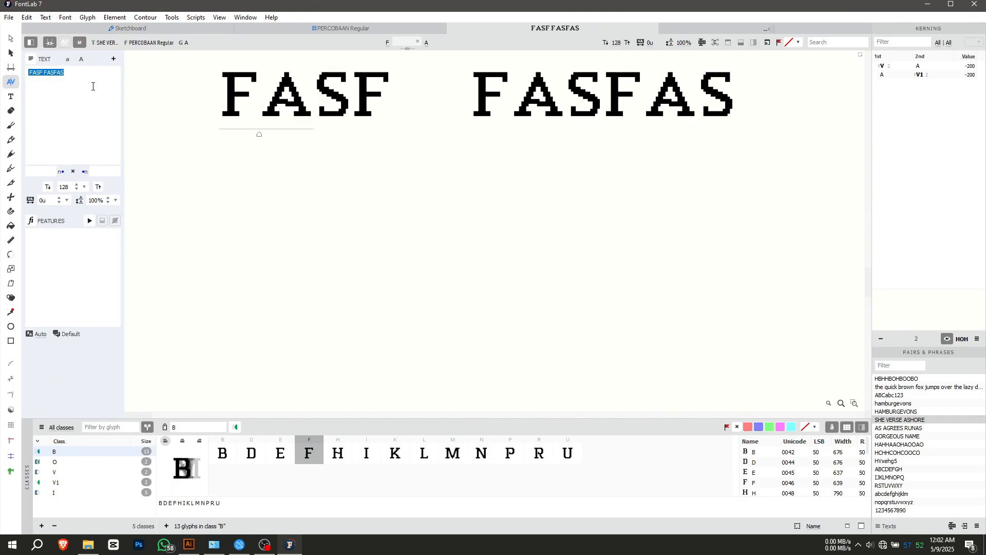
text(DF FSFD)
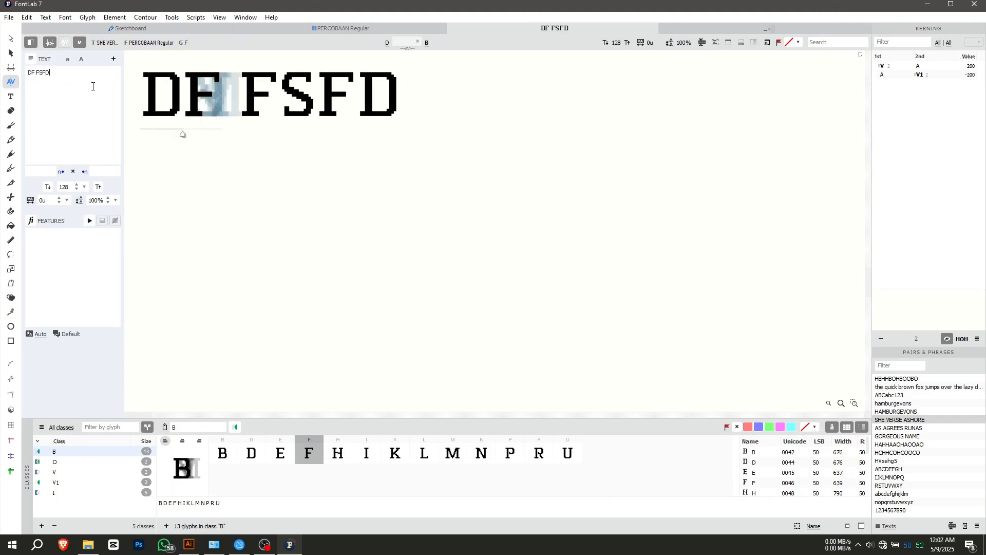
Step: Change the sample text to LT and tighten the kerning of the pair to about -114
double_click(62, 76)
triple_click(63, 77)
text(LT)
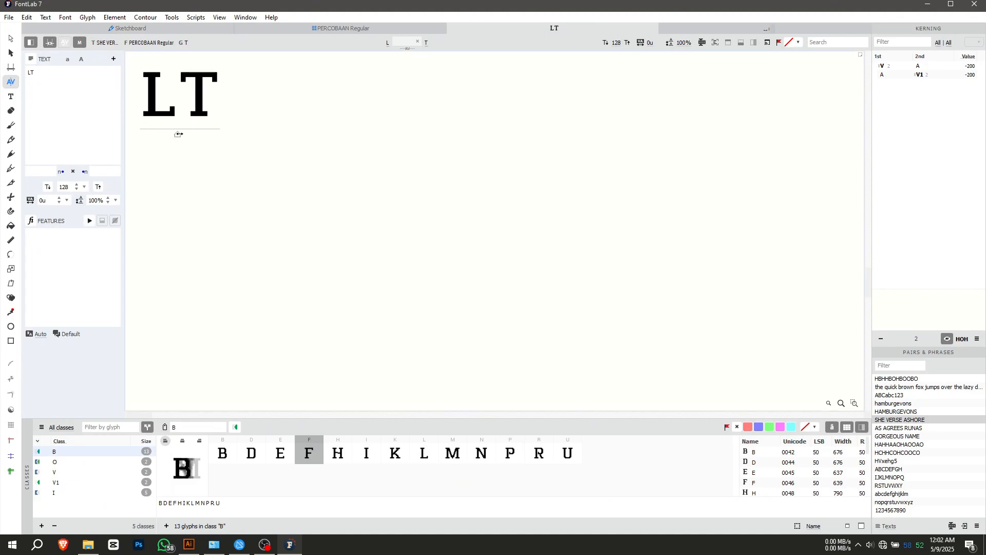
drag(175, 135, 171, 135)
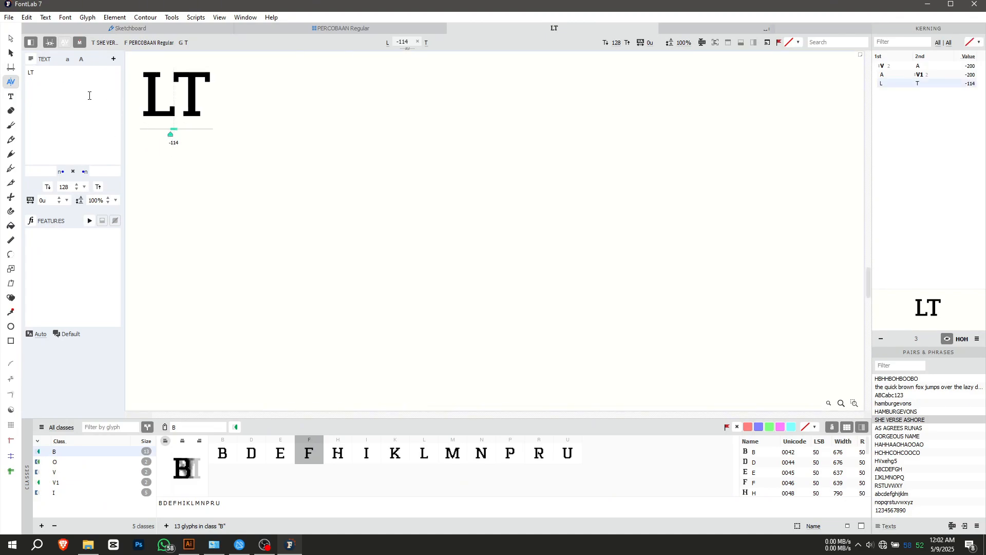
Step: Set the sample text to AA and try Q, W, E, R and T between the two letters to check the spacing
click(56, 77)
key(ctrl+a)
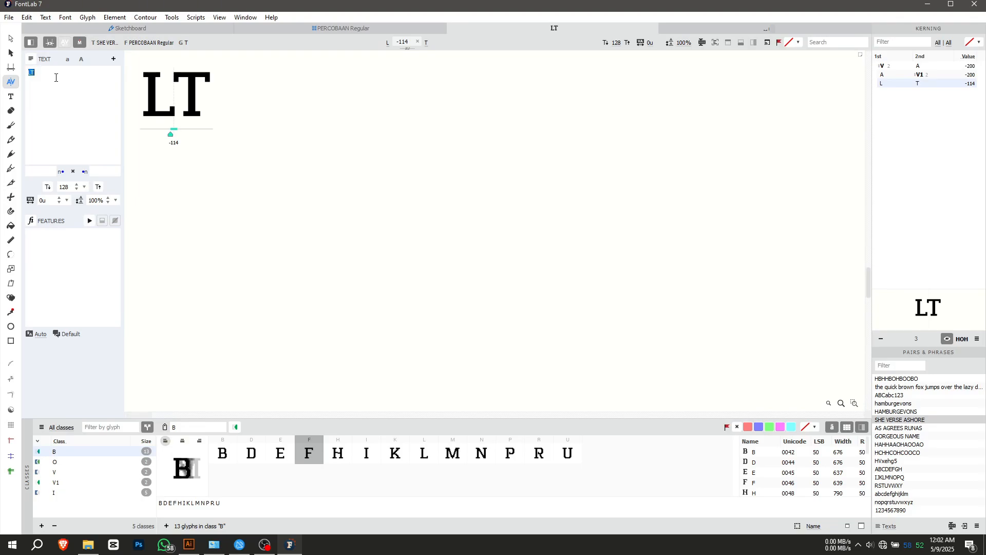
text(AA)
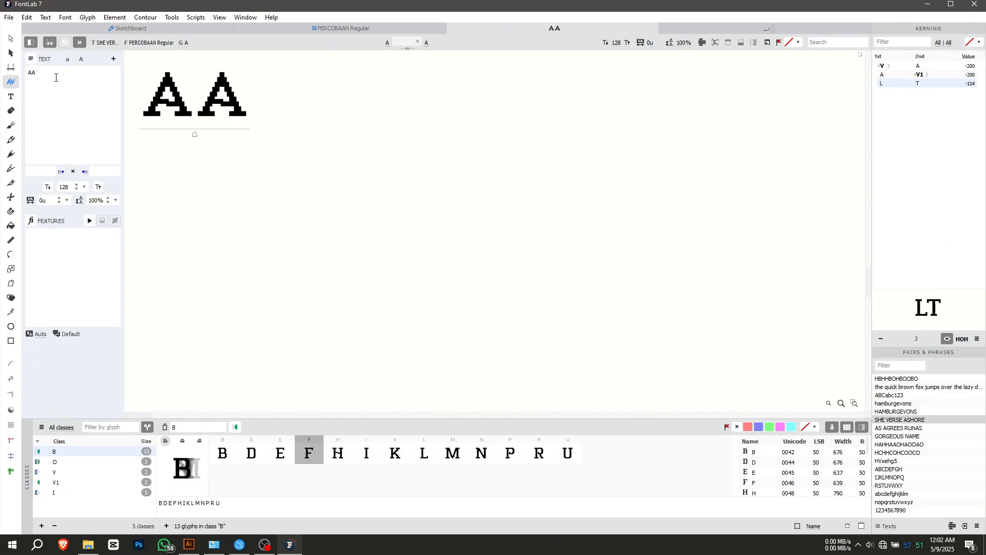
text(Q)
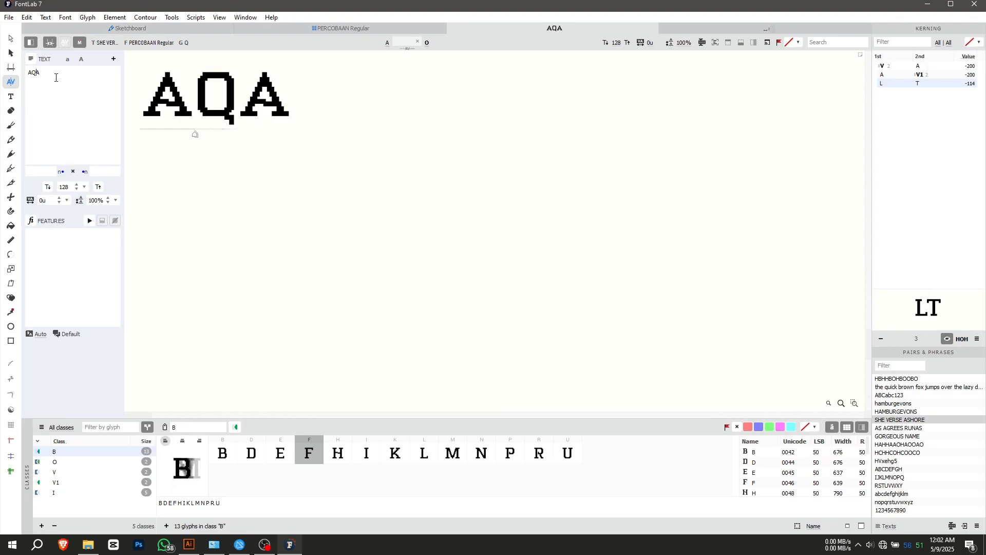
key(BackSpace)
text(W)
key(BackSpace)
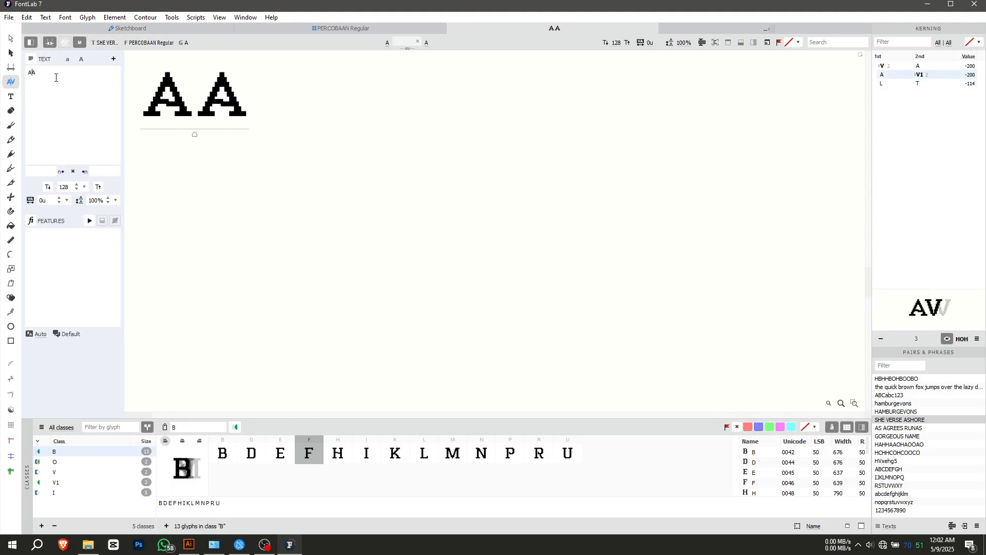
text(E)
key(BackSpace)
text(R)
key(BackSpace)
text(T)
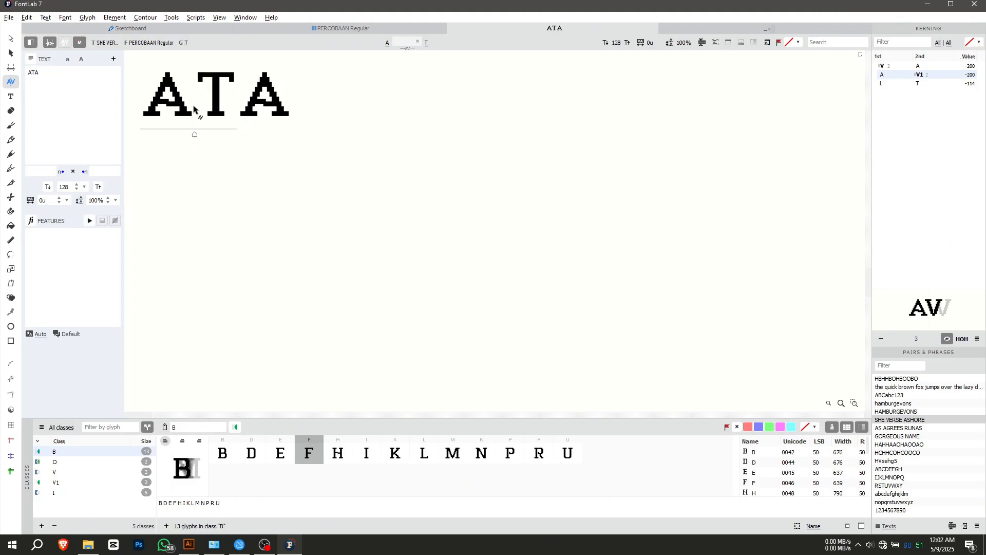
Step: Tighten the kerning between the first A and the T in ATA to about -135
scroll(194, 106, up, 3)
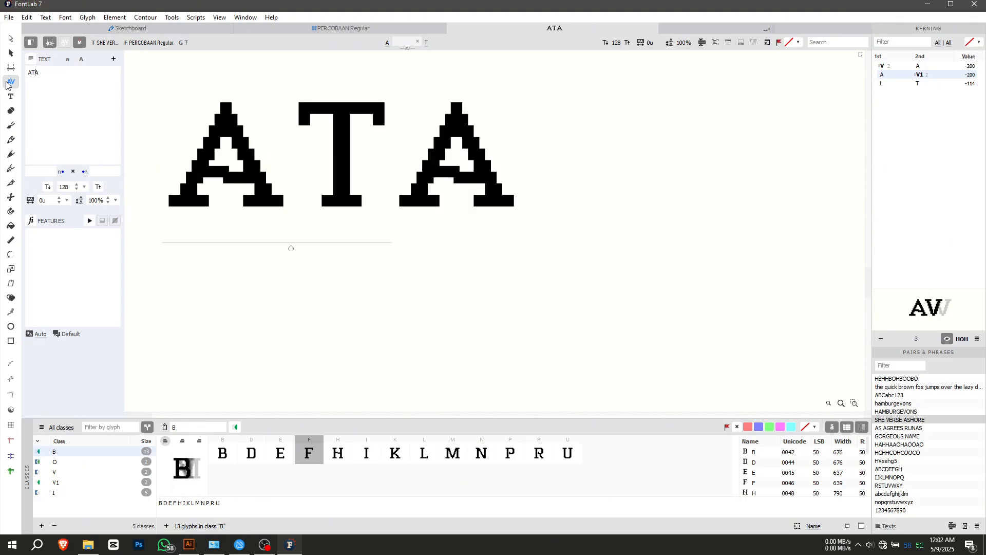
click(297, 250)
drag(291, 249, 272, 249)
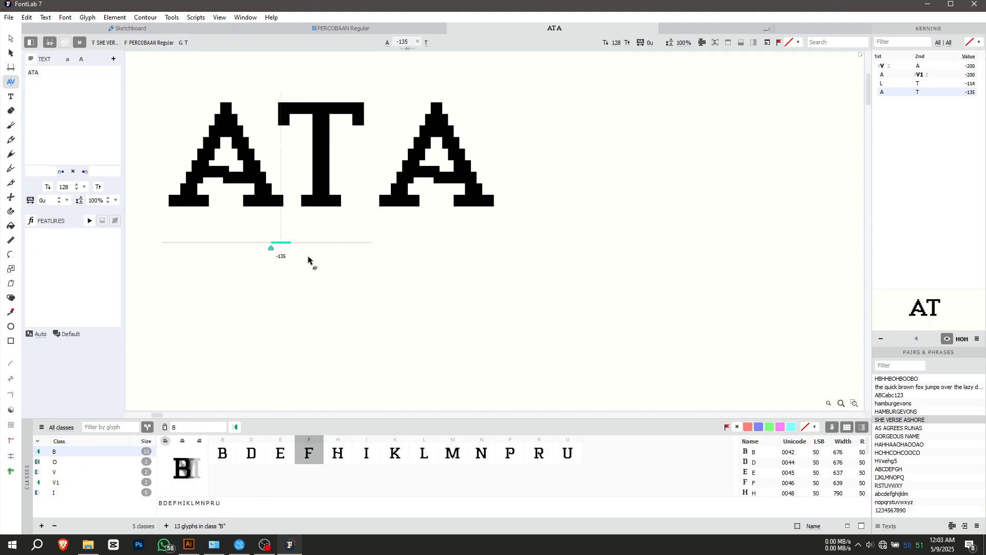
Step: Kern the T and the last A in ATA closer together, setting the pair's value to -135
drag(372, 249, 351, 266)
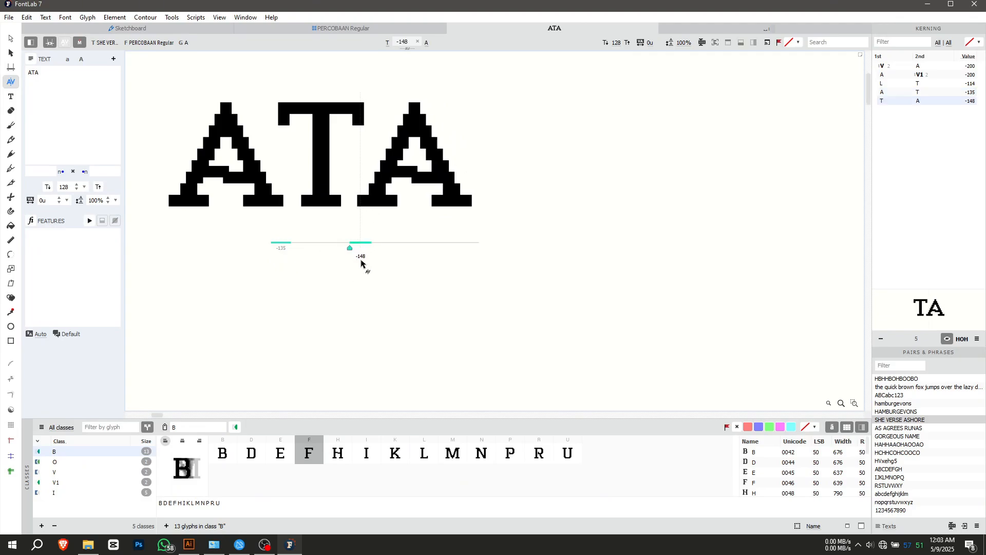
click(363, 256)
text(-135)
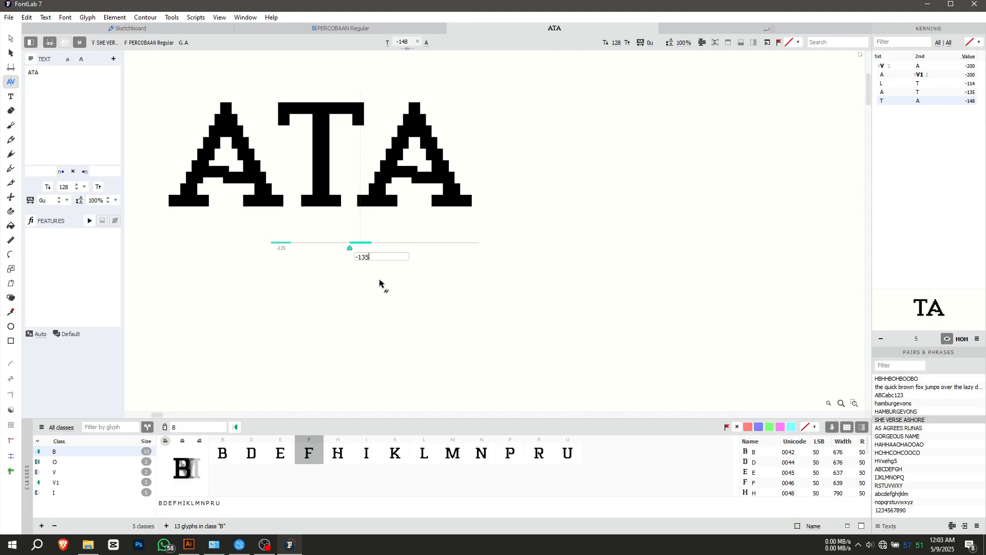
key(Return)
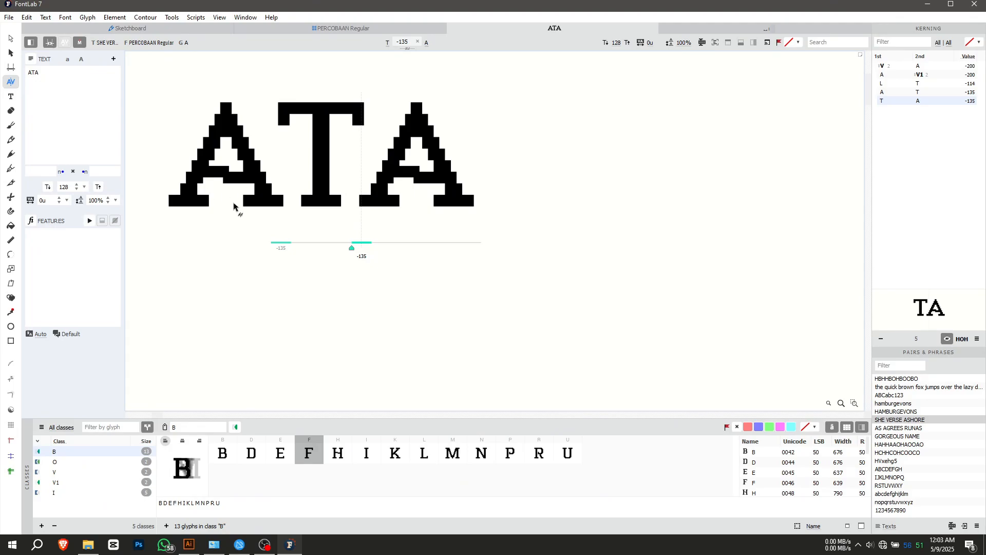
Step: Preview the kerned pairs AV, LT, AT and TA from the kerning list to review their spacing
drag(908, 140, 902, 66)
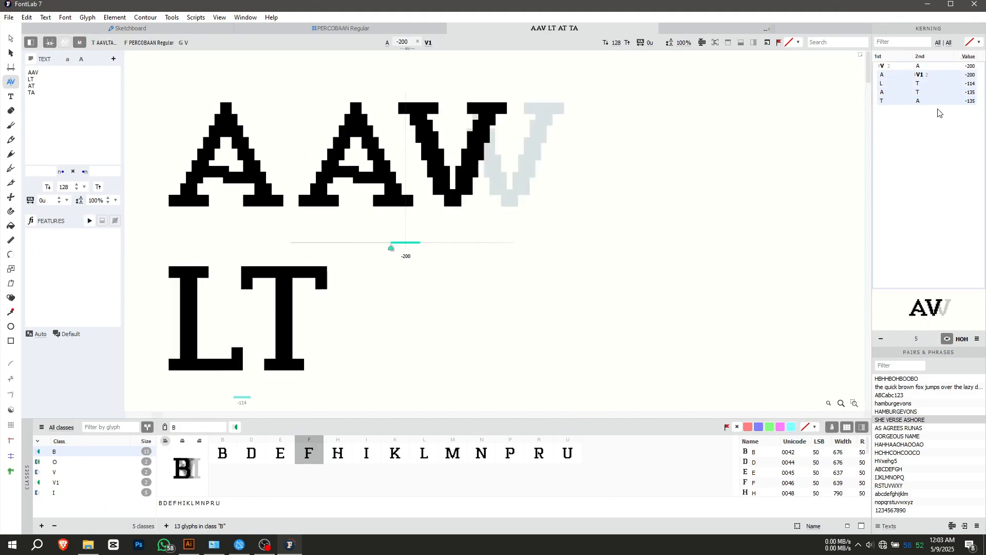
click(907, 83)
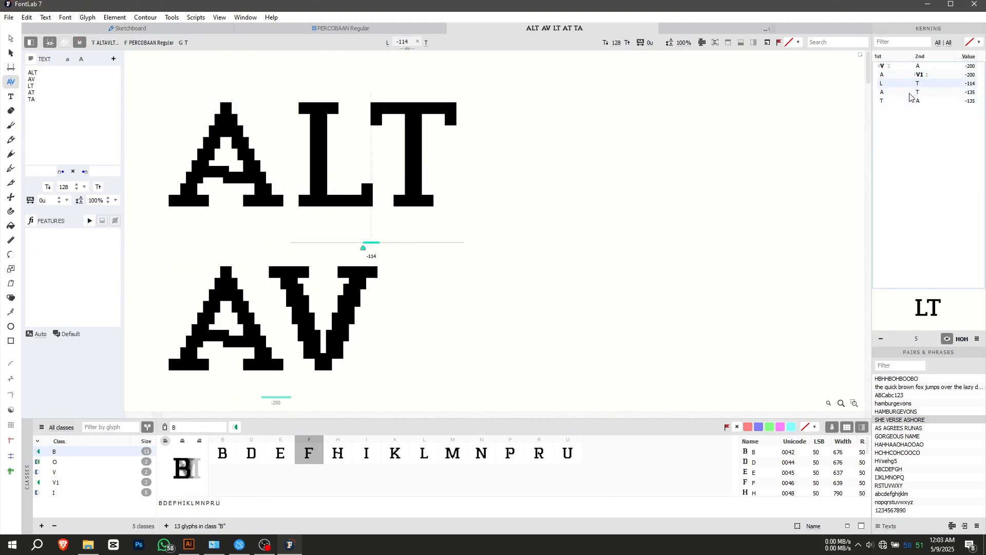
click(905, 93)
click(905, 100)
click(904, 67)
click(900, 86)
Step: Replace the sample text with AA and try B, M, N and F between the letters to check the spacing
drag(75, 101, 41, 82)
key(ctrl+a)
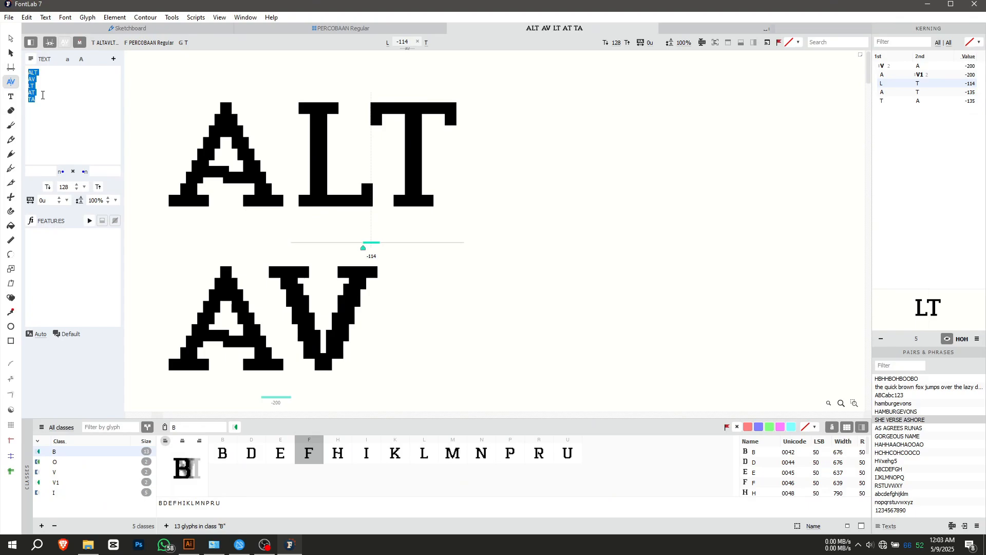
text(AA)
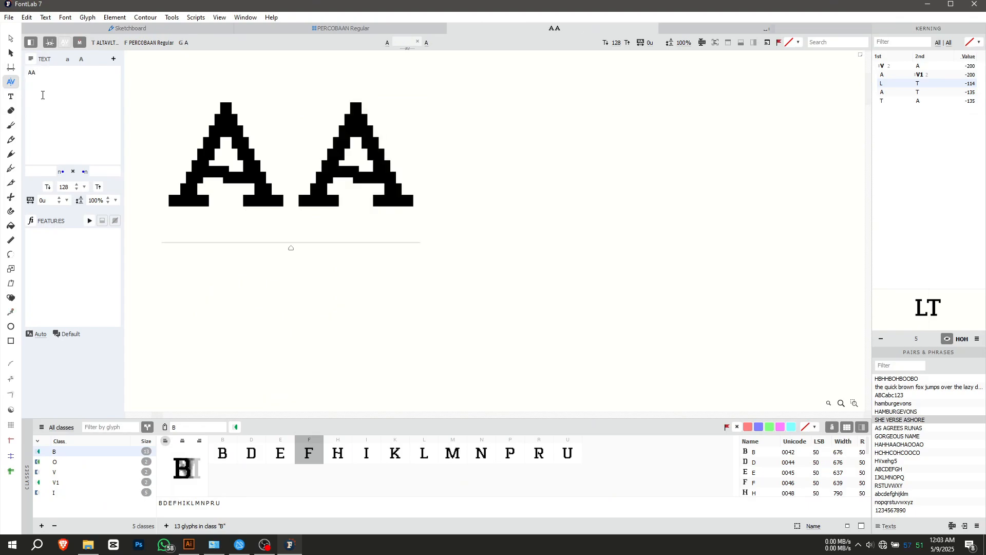
text(B)
key(BackSpace)
text(M)
key(BackSpace)
text(N)
key(BackSpace)
text(B)
key(BackSpace)
text(F)
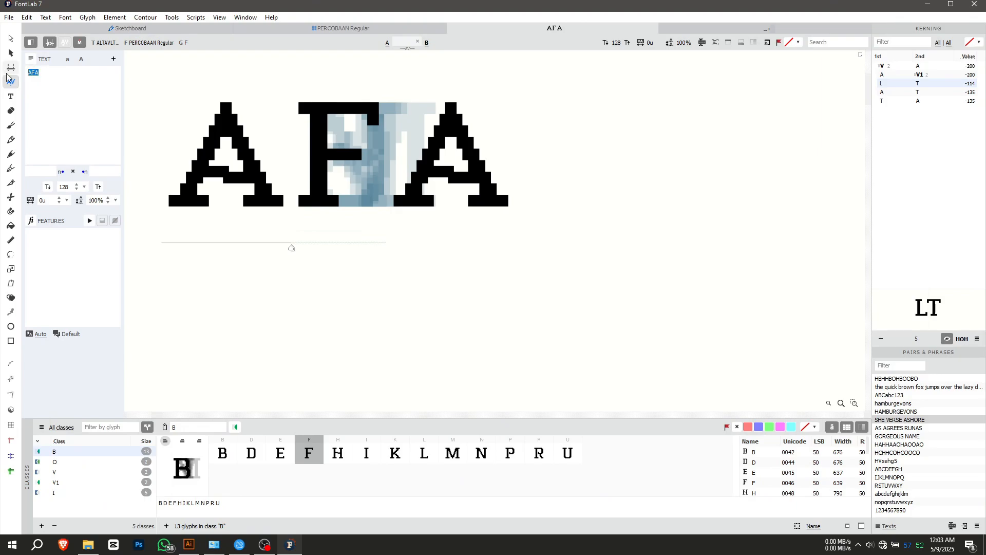
Step: Replace the sample text with BB and try uppercase letters such as Q, W, T, J, L and C between them to check spacing
text(BB)
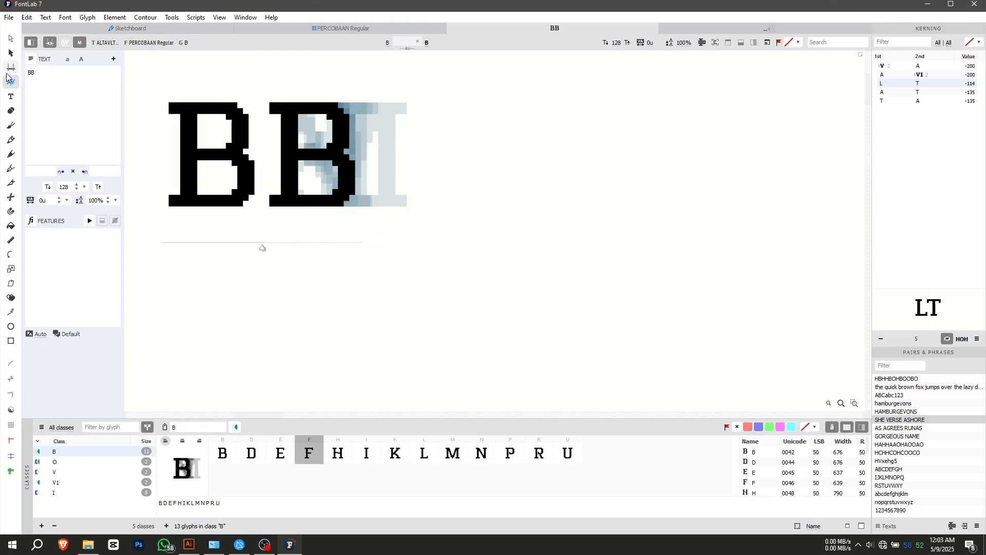
key(Left)
text(Q)
key(BackSpace)
text(W)
key(BackSpace)
text(R)
key(BackSpace)
text(T)
key(BackSpace)
text(U)
key(BackSpace)
text(I)
key(BackSpace)
text(P)
key(BackSpace)
text(S)
key(BackSpace)
text(F)
key(BackSpace)
text(H)
key(BackSpace)
text(J)
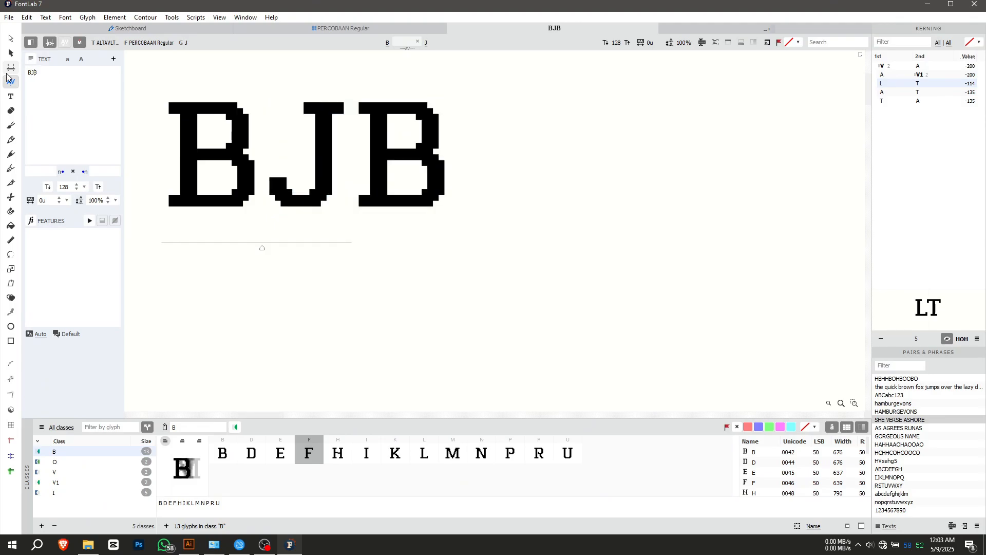
key(BackSpace)
text(K)
key(BackSpace)
text(L)
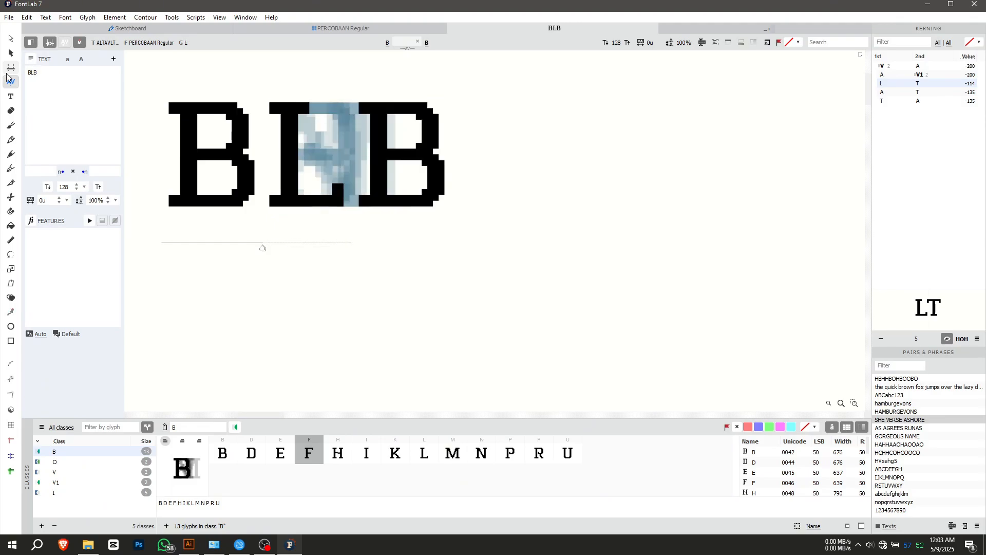
key(BackSpace)
text(C)
key(BackSpace)
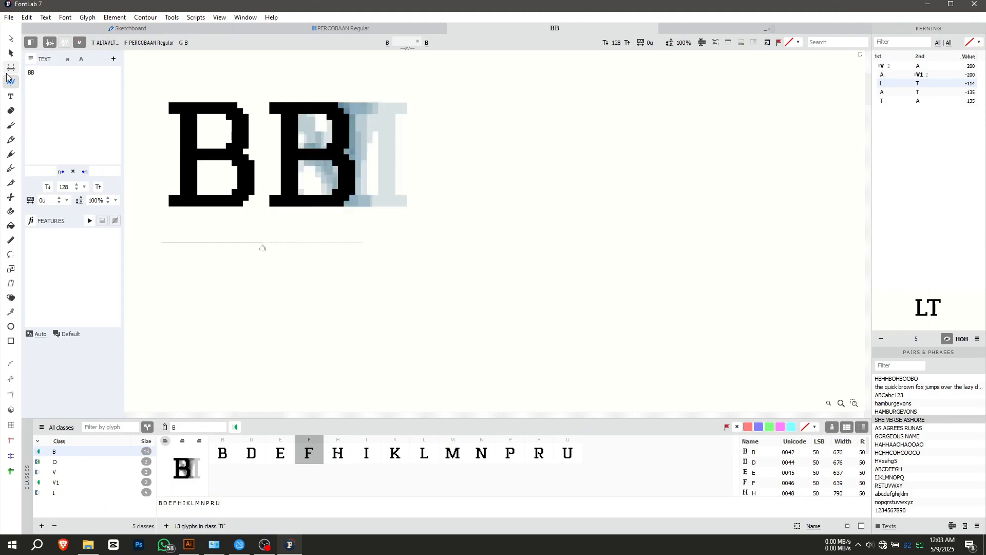
Step: Test lowercase as and h between the two Bs, and clear the sample text
text(as)
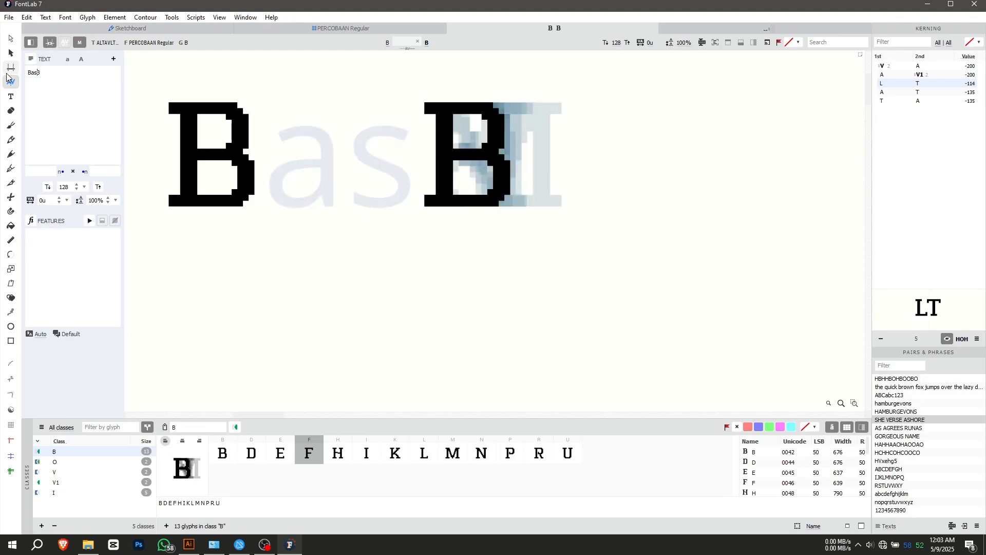
key(BackSpace)
key(BackSpace)
key(BackSpace)
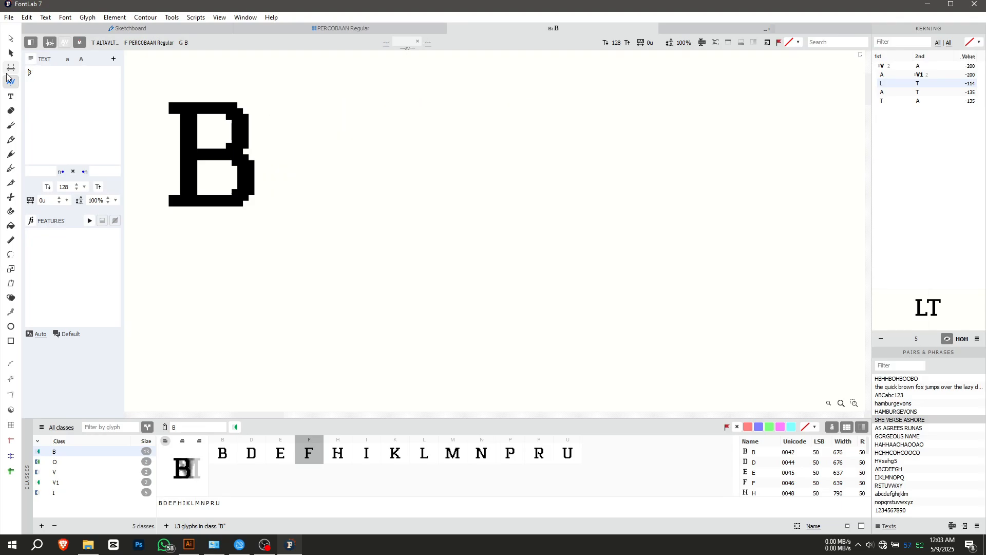
text(B)
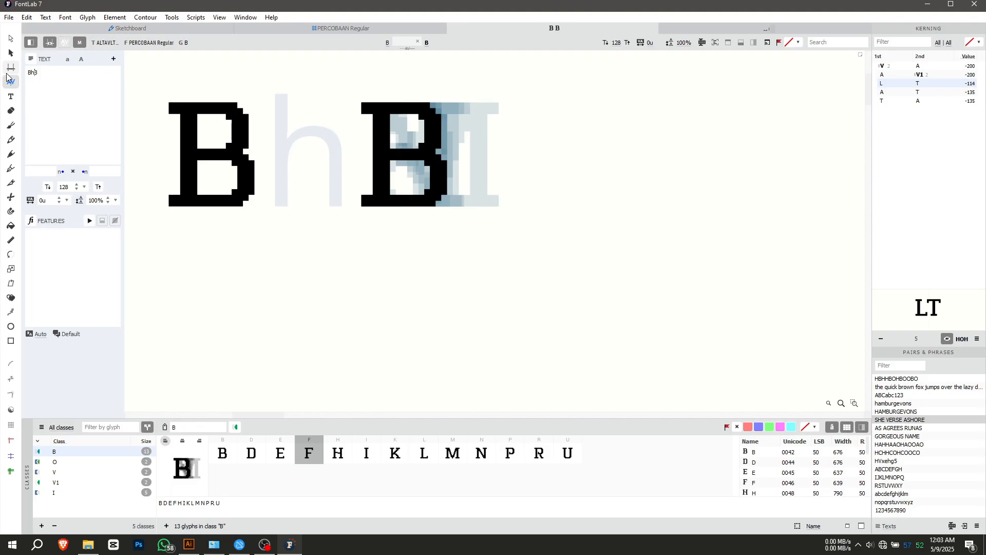
key(BackSpace)
key(BackSpace)
key(BackSpace)
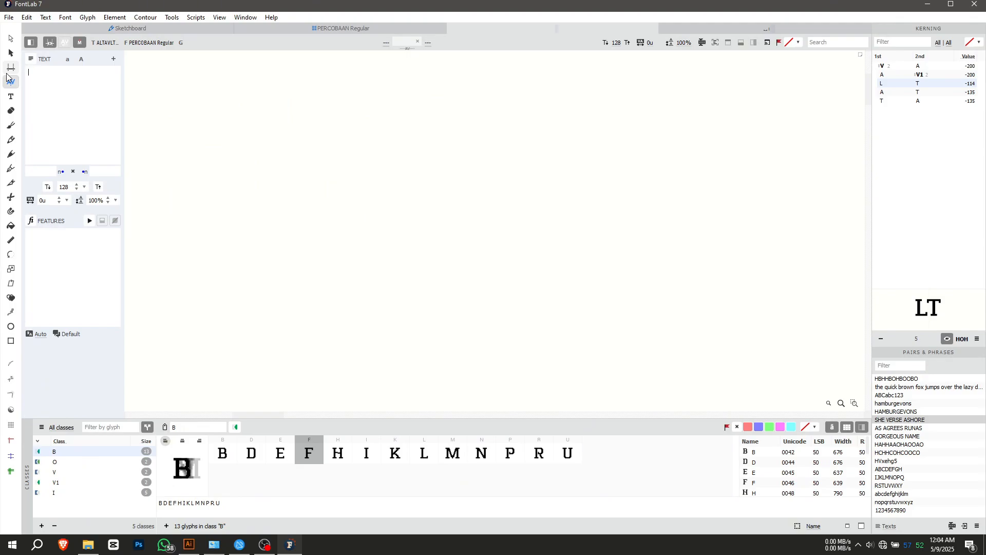
Step: Try the sample texts AAA, aAa and AaA to compare uppercase and lowercase A combinations
text(AAA)
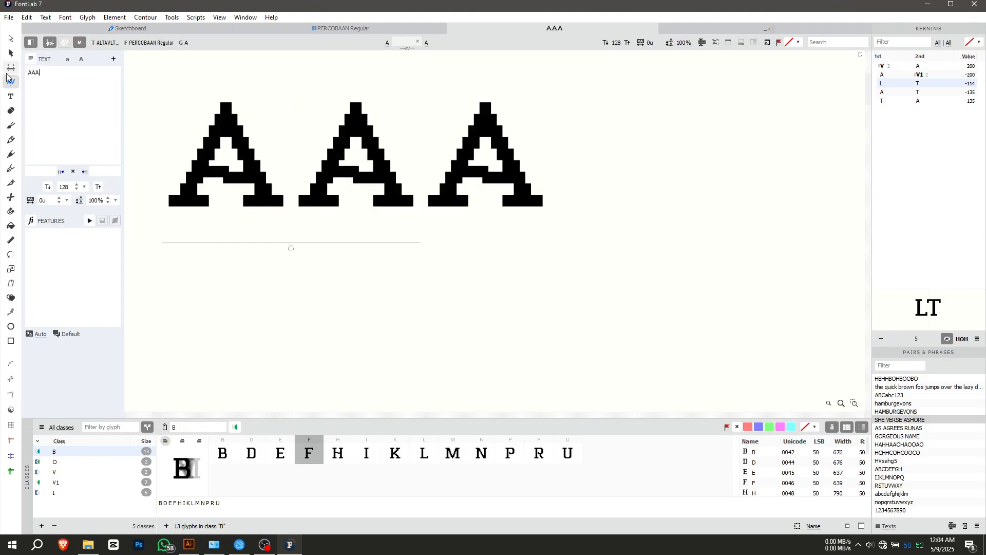
key(BackSpace)
key(BackSpace)
key(BackSpace)
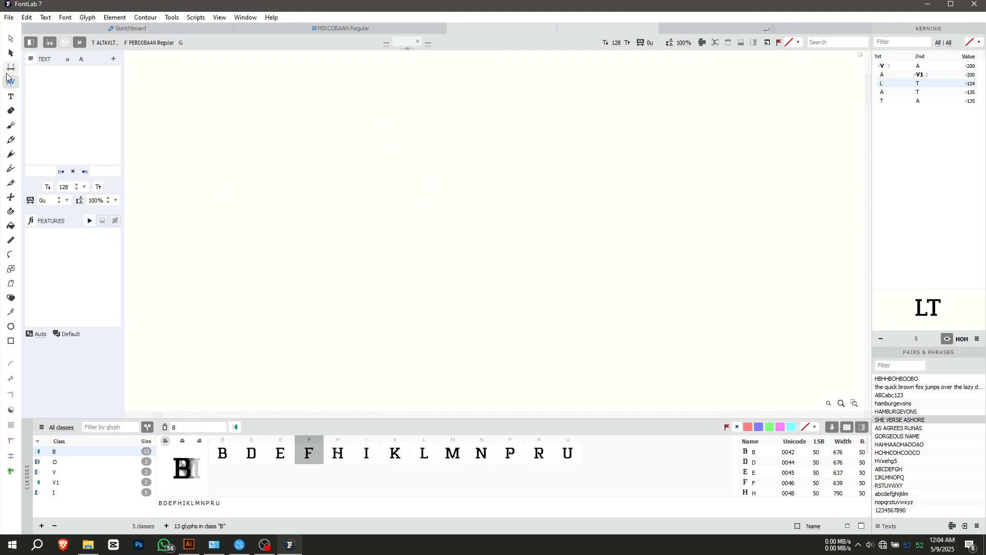
text(aAa)
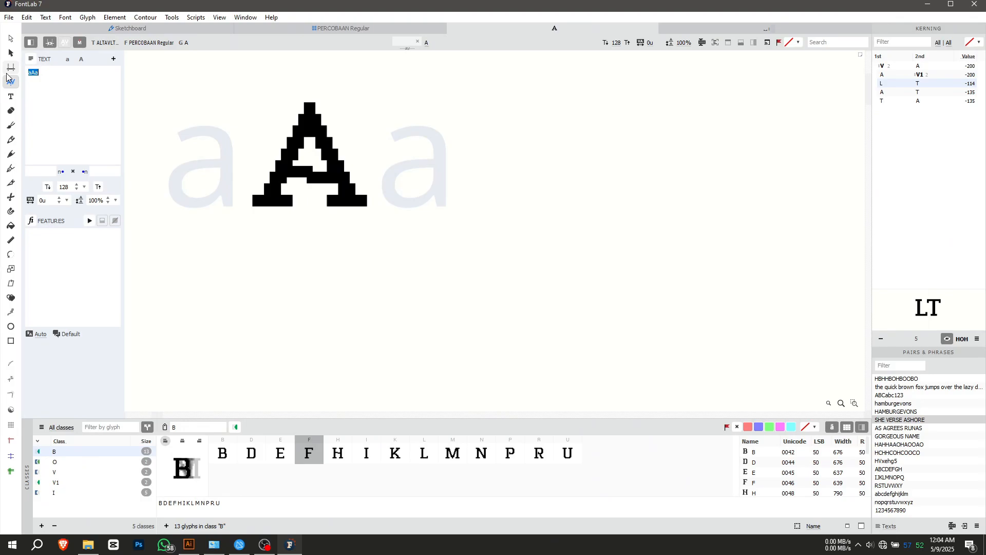
key(BackSpace)
text(AaA)
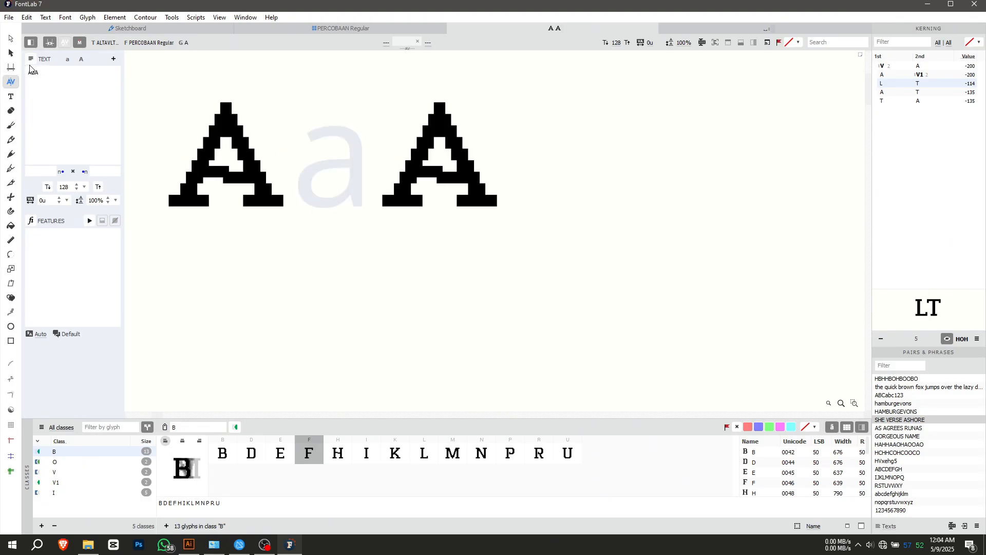
Step: Replace the sample text with ZZZ, zzz and ZzZ in turn to compare the Z combinations
double_click(56, 75)
text(ZZZ)
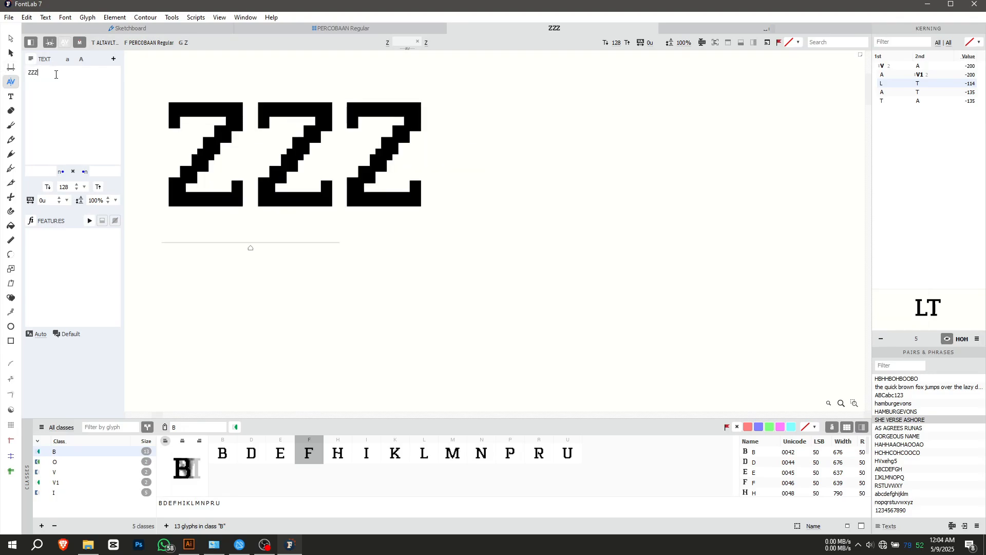
key(BackSpace)
key(BackSpace)
key(BackSpace)
text(zzz)
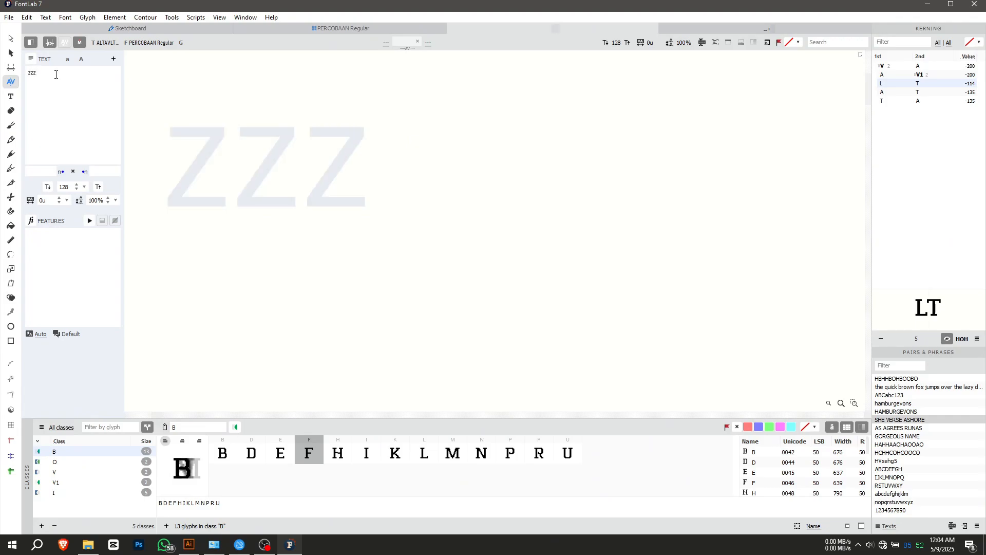
key(BackSpace)
key(BackSpace)
key(BackSpace)
text(Z)
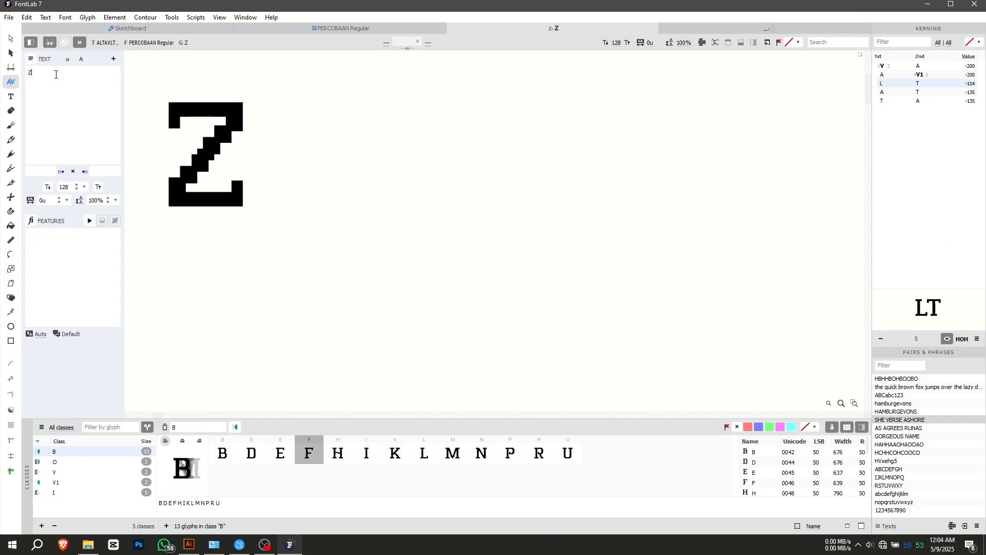
text(zZ)
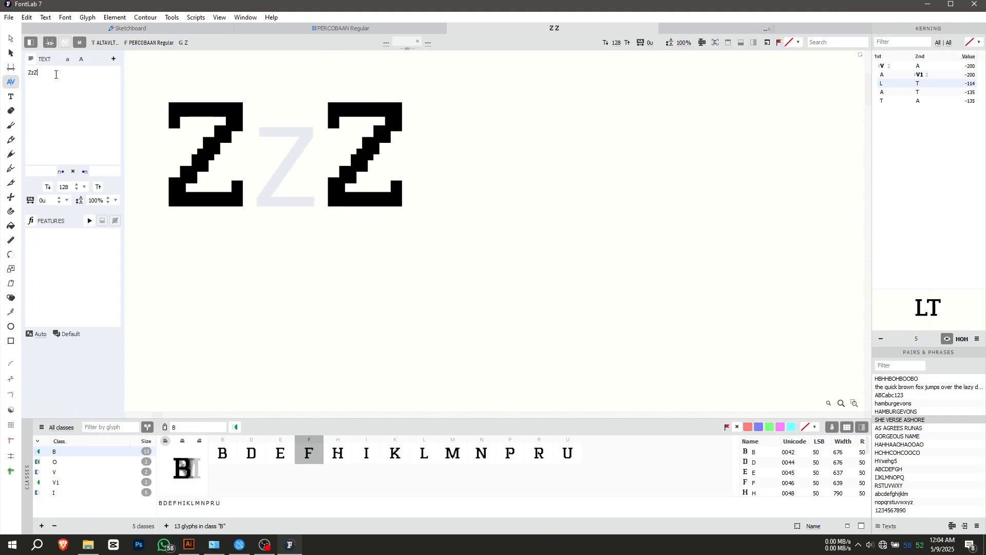
Step: Try gdfg and FHSB, set the sample text to DDG GFSD, and return to the PERCOBAAN Regular glyph overview
key(ctrl+a)
key(BackSpace)
text(gdfg)
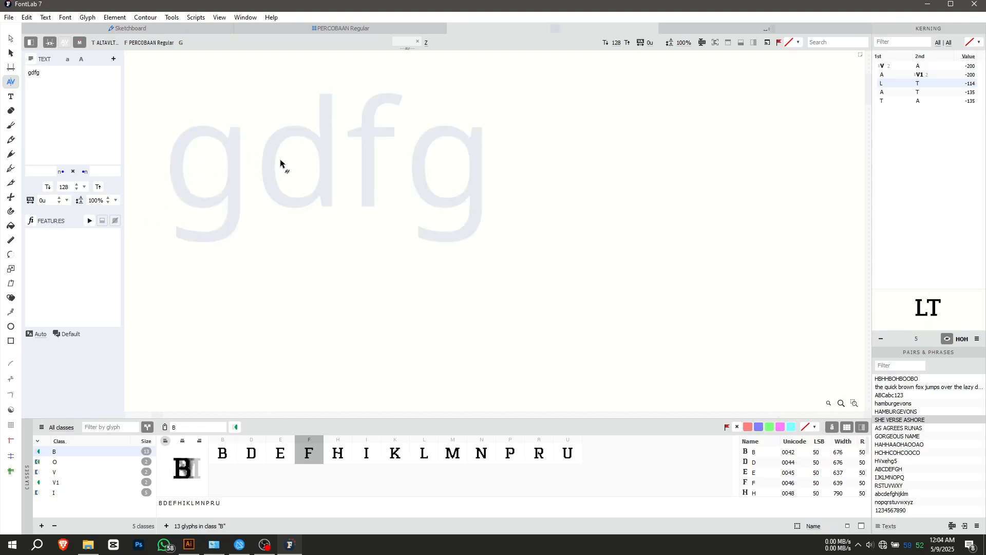
key(ctrl+a)
text(FHSB)
key(ctrl+a)
text(DDG)
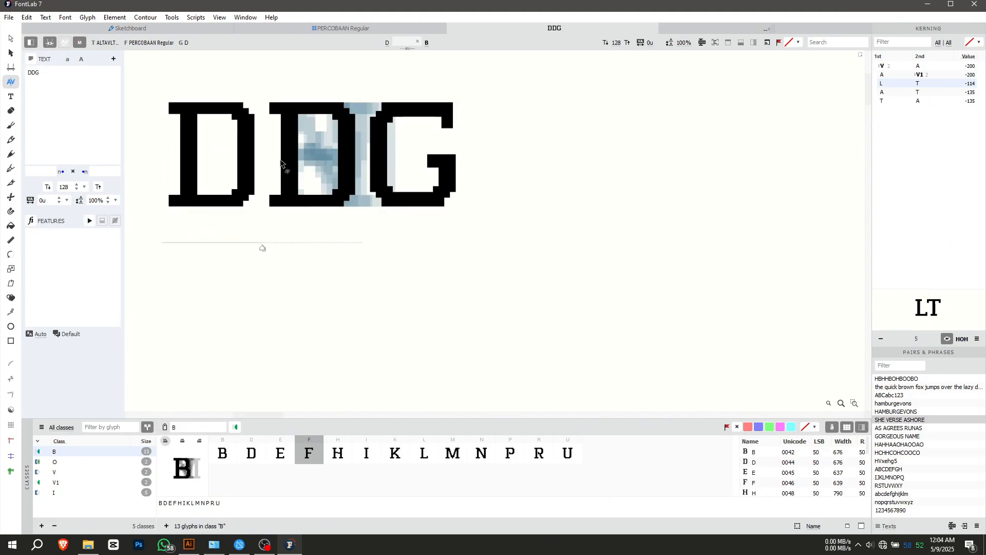
text( GFSD)
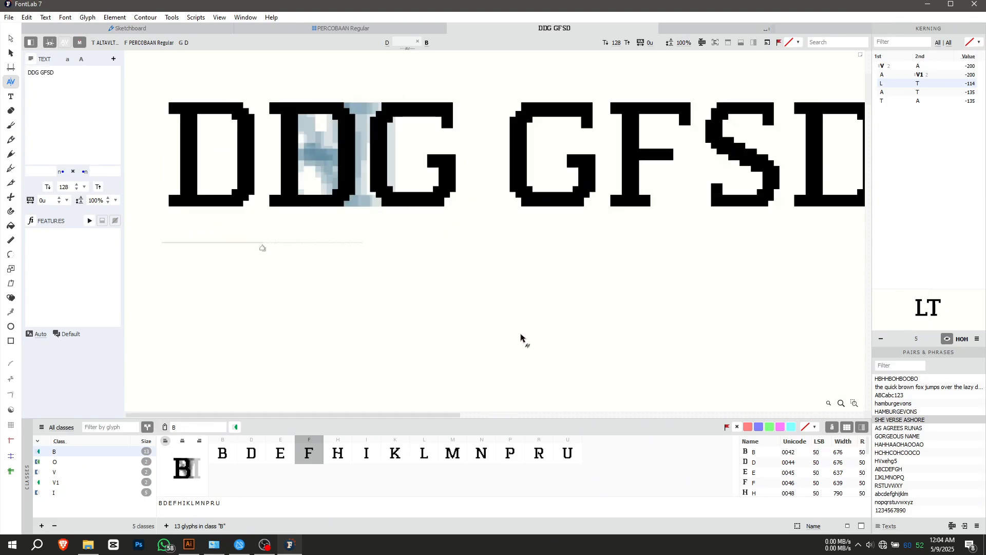
scroll(381, 260, down, 3)
scroll(329, 152, up, 2)
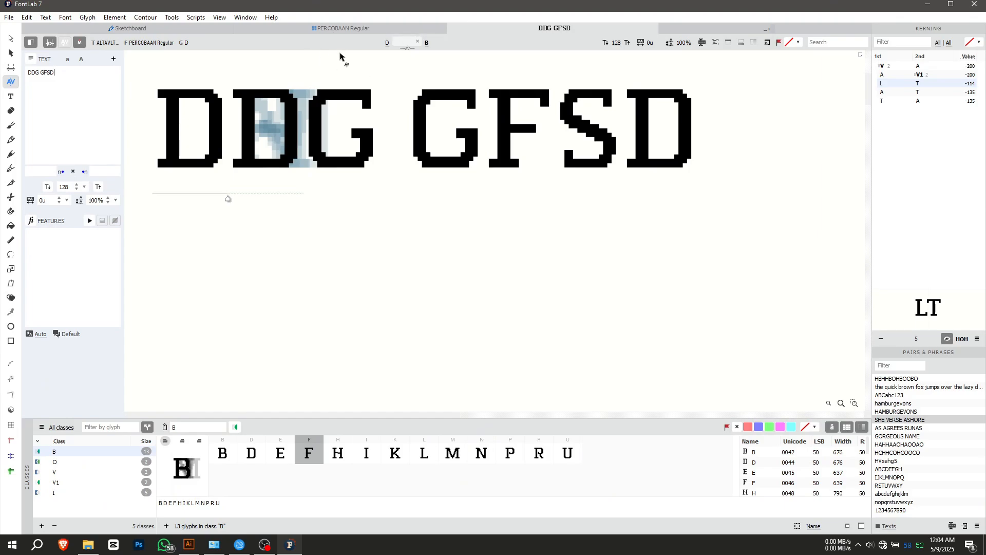
click(319, 29)
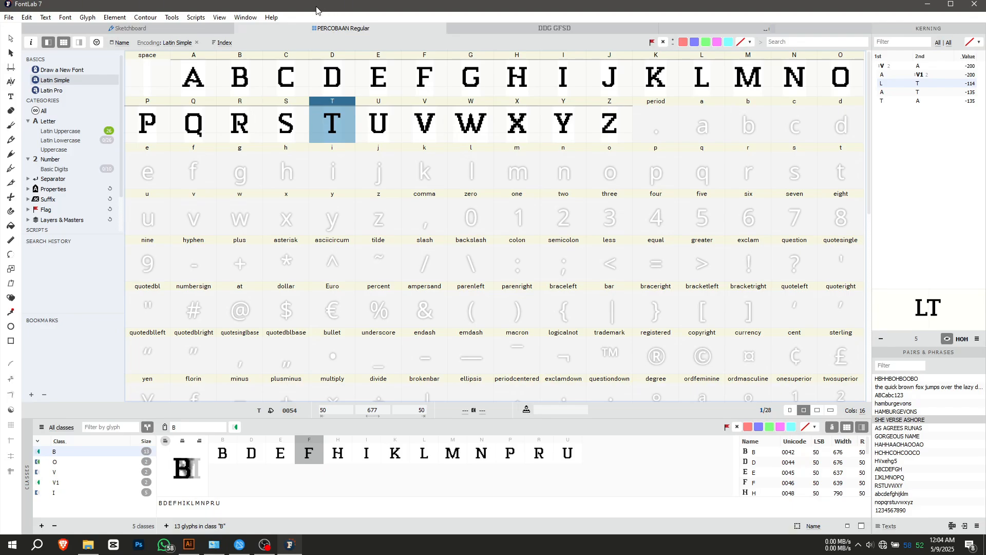
click(7, 17)
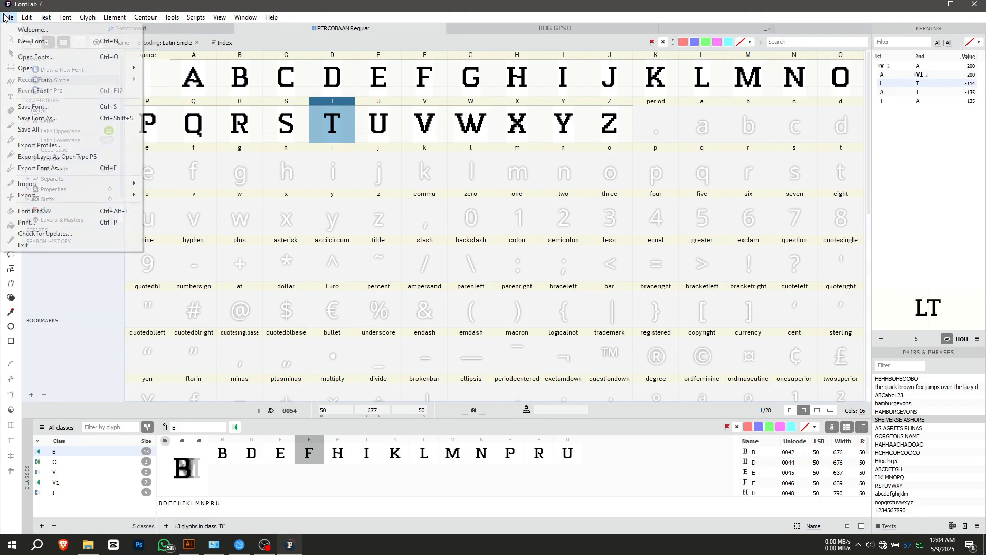
click(36, 170)
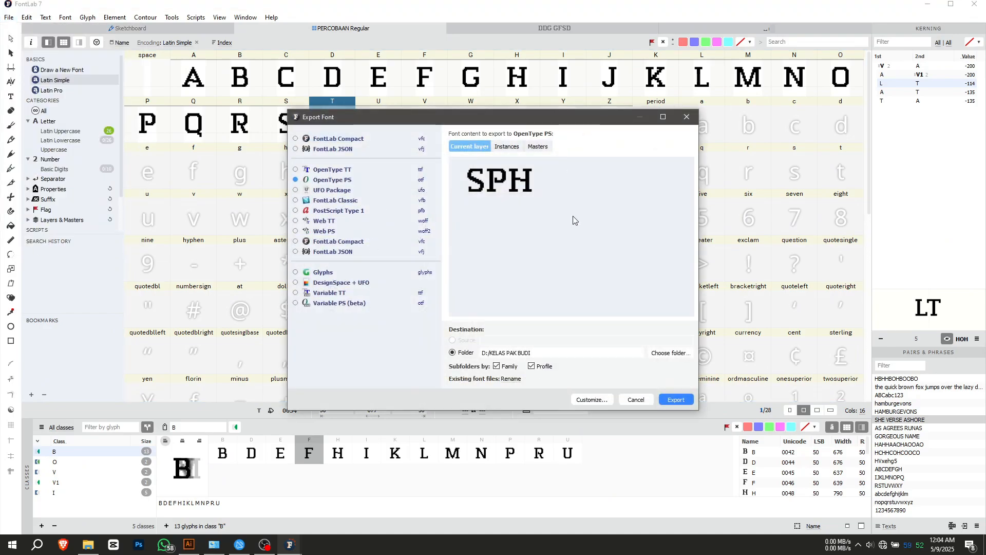
click(635, 399)
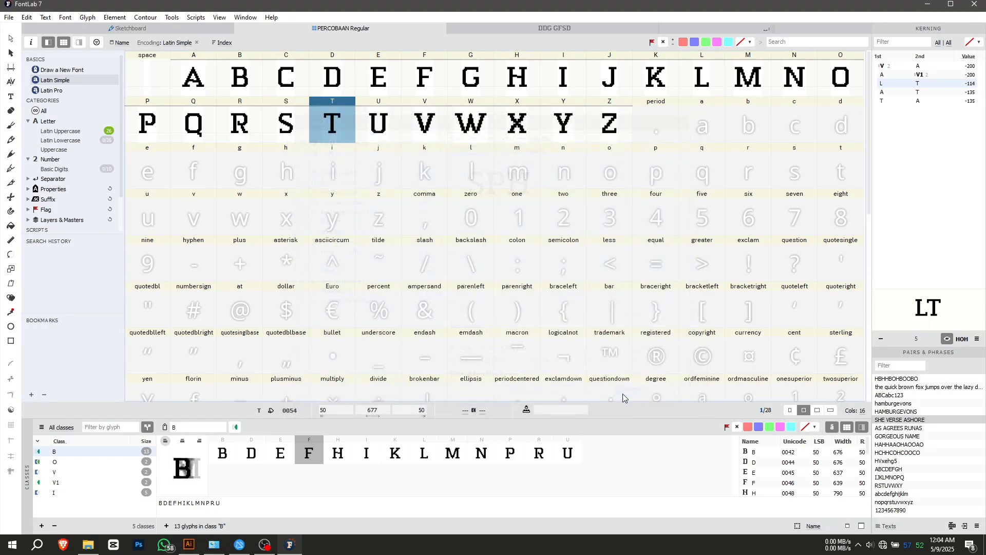
Step: Rename the font family to SLEBEW in the font info and regenerate its full name, PostScript name and style group
click(3, 19)
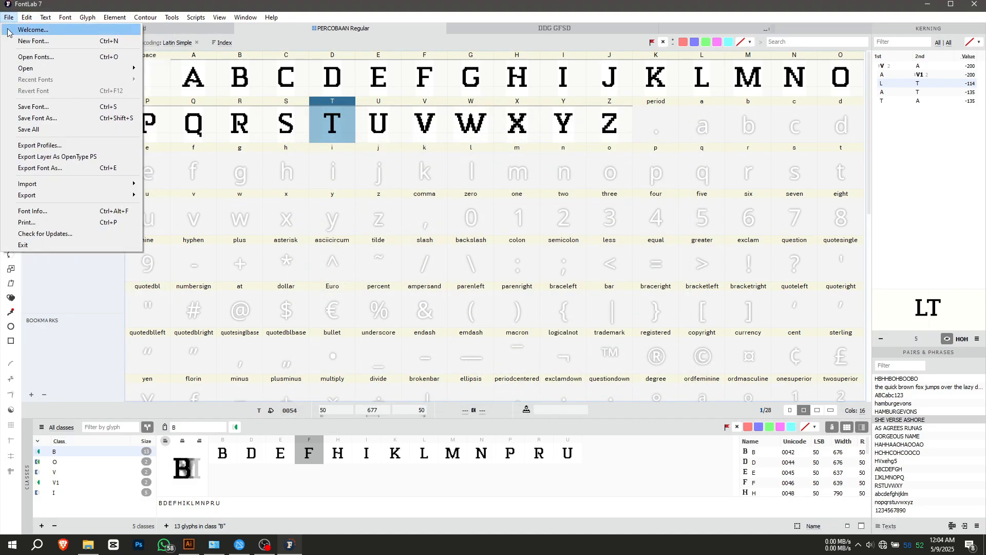
click(50, 211)
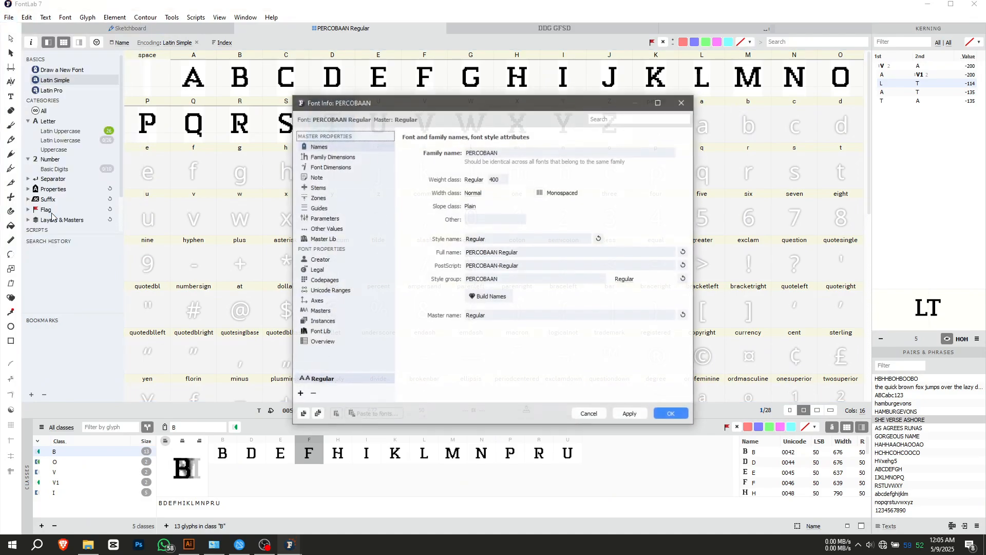
double_click(494, 152)
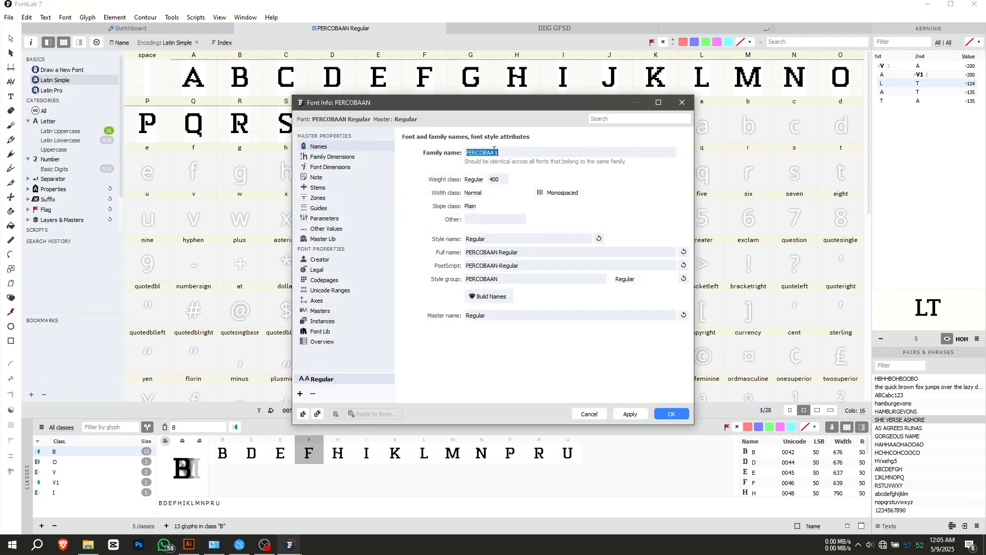
text(SLEBEW)
click(683, 252)
click(683, 265)
click(684, 279)
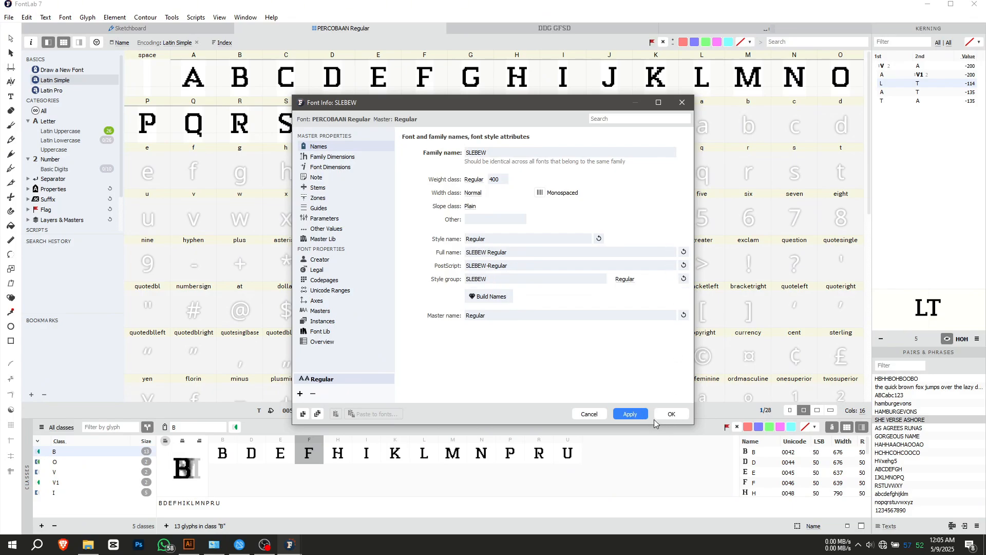
click(670, 418)
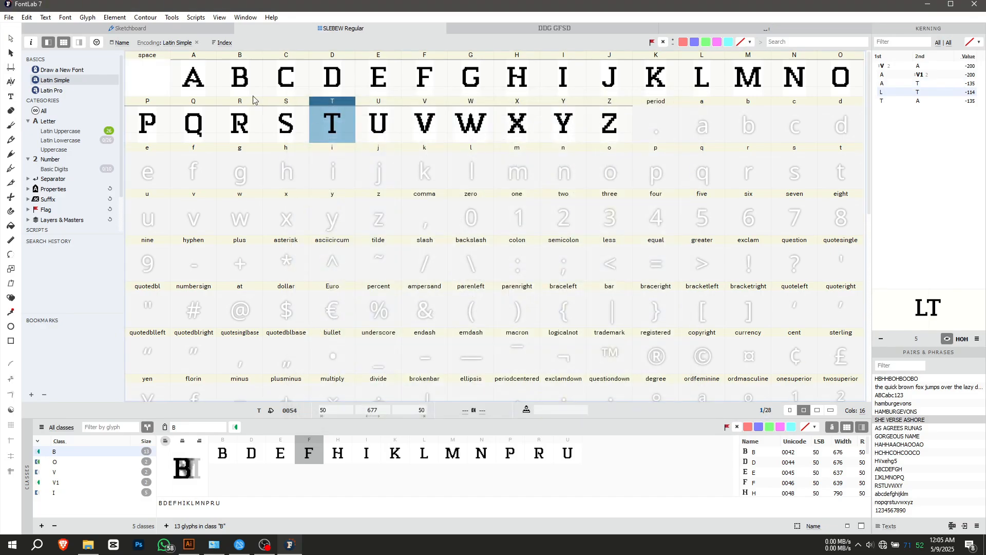
Step: Start a font export and choose the OpenType TT format for the current layer
click(3, 18)
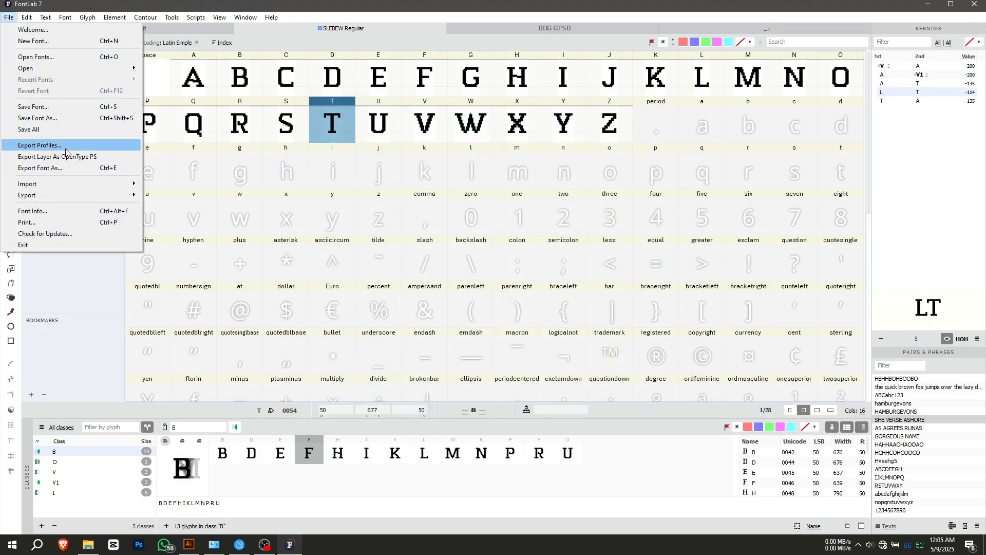
click(62, 167)
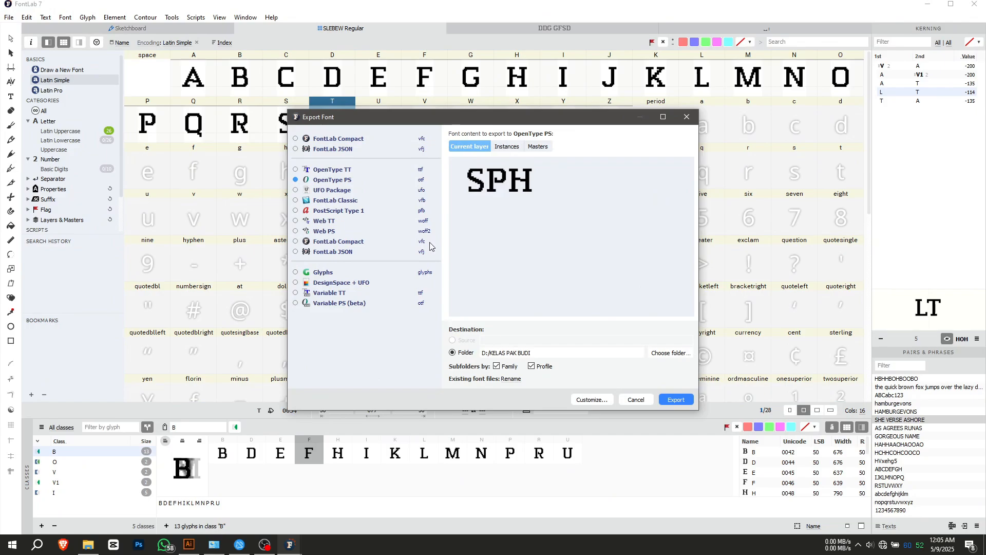
click(338, 170)
click(348, 179)
key(Up)
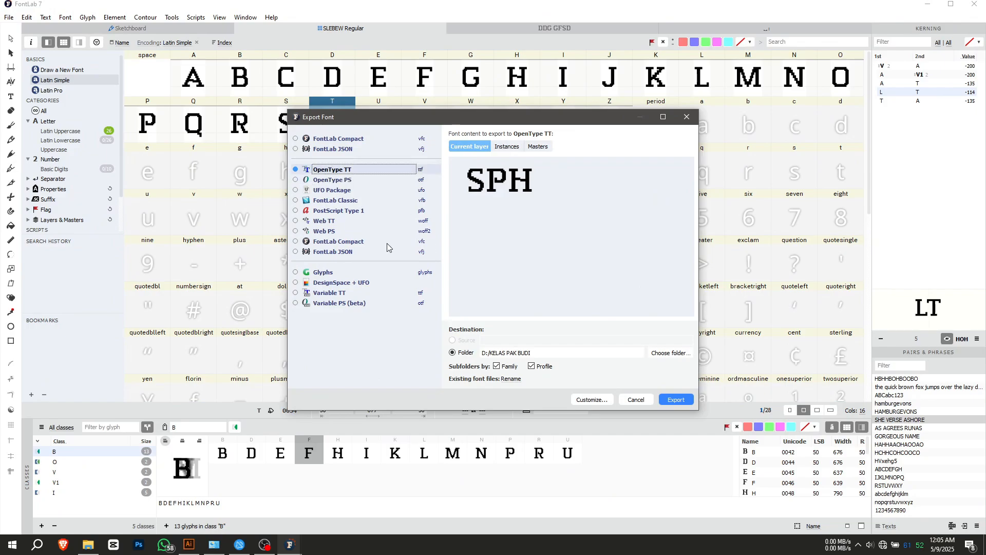
Step: Confirm the current class folder on drive D as destination, turn off the Family and Profile subfolders, and export the font
click(671, 353)
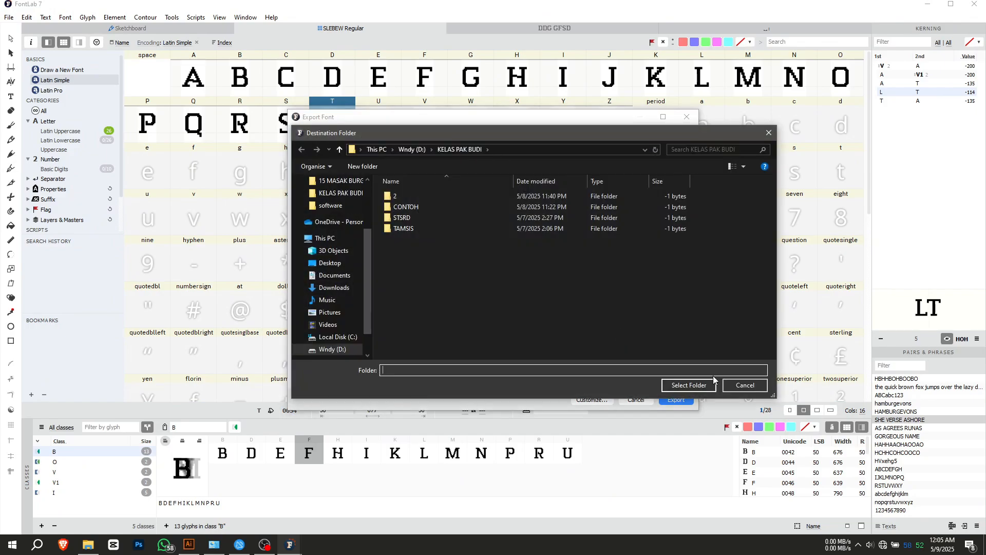
click(704, 386)
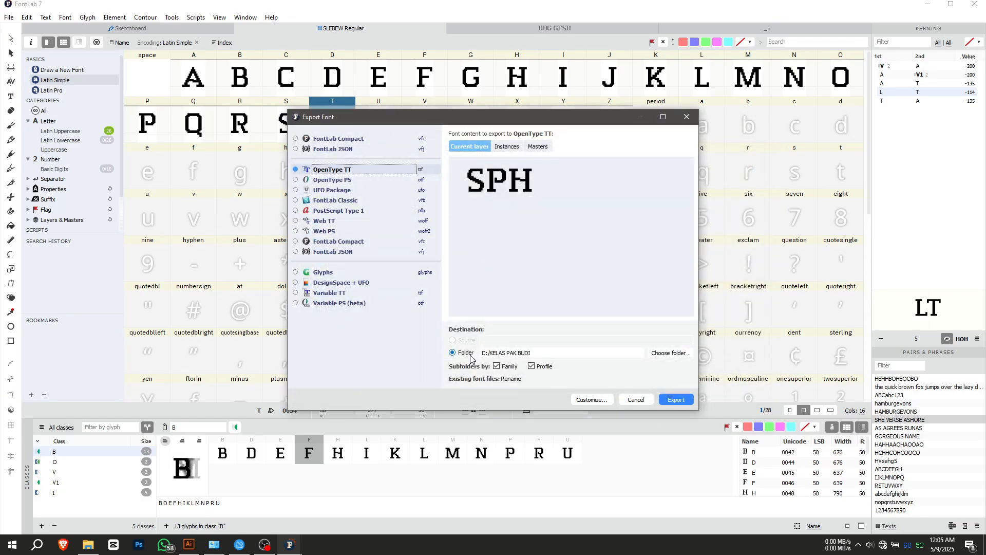
click(532, 367)
click(509, 367)
click(670, 400)
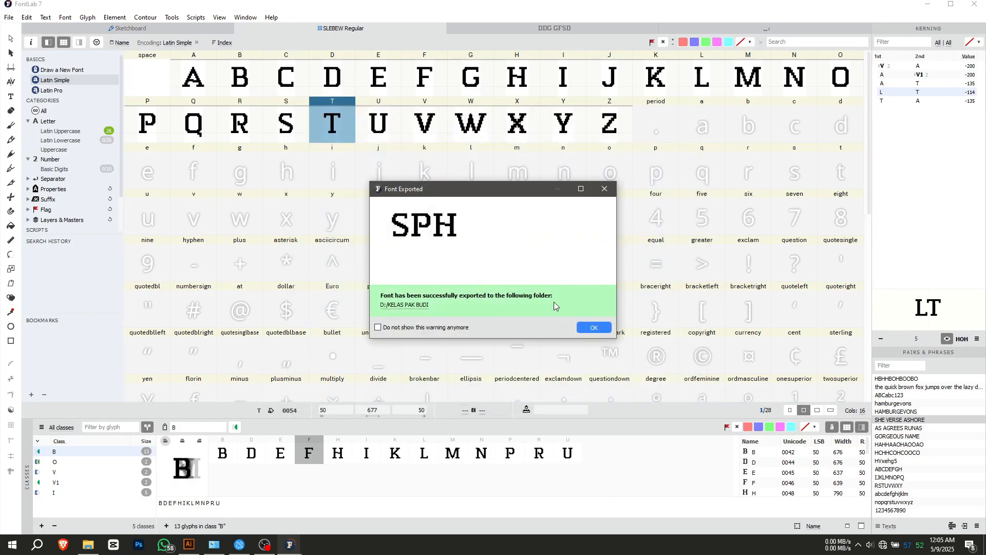
Step: Dismiss the export confirmation, open SLEBEW-Regular.ttf from the class folder, and install the font on the system
click(594, 327)
click(87, 545)
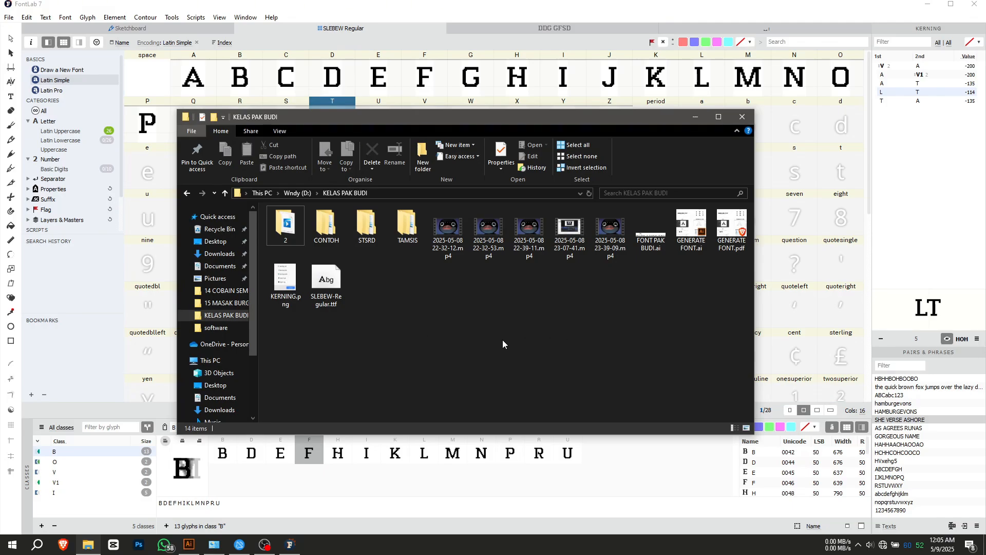
click(330, 291)
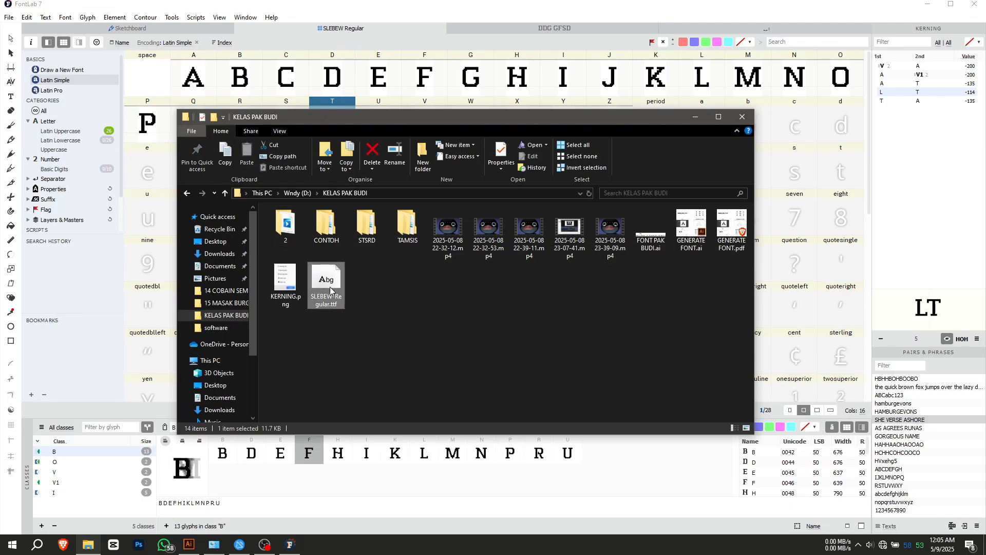
double_click(327, 286)
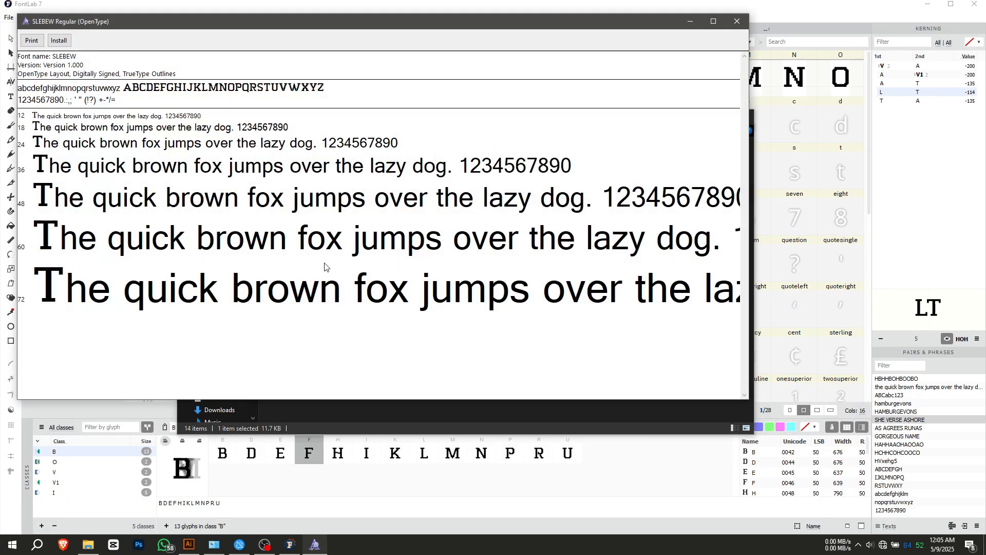
click(60, 40)
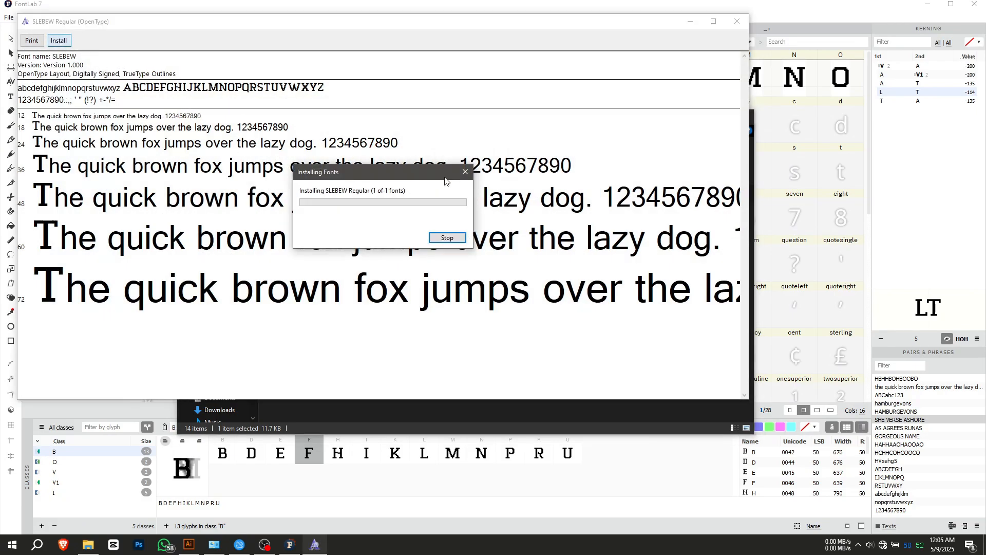
click(738, 23)
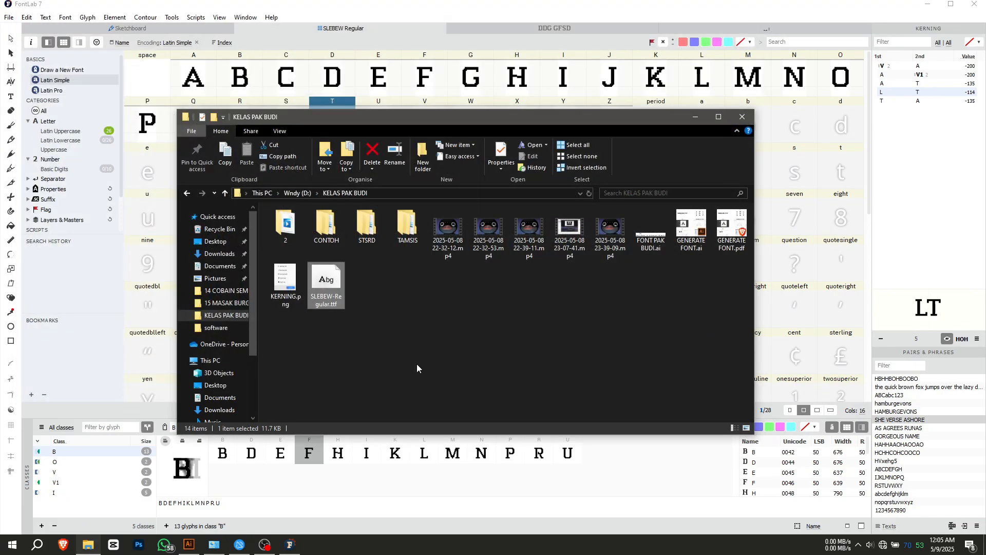
Step: Switch to Adobe Illustrator, add a placeholder text on the guide template, and set its font to SLEBEW Regular
click(189, 544)
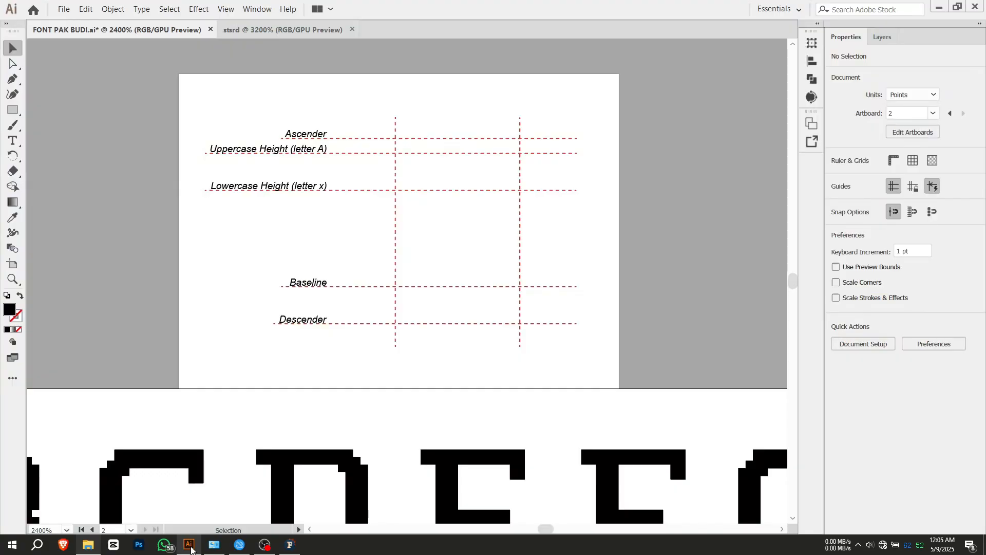
key(t)
click(357, 222)
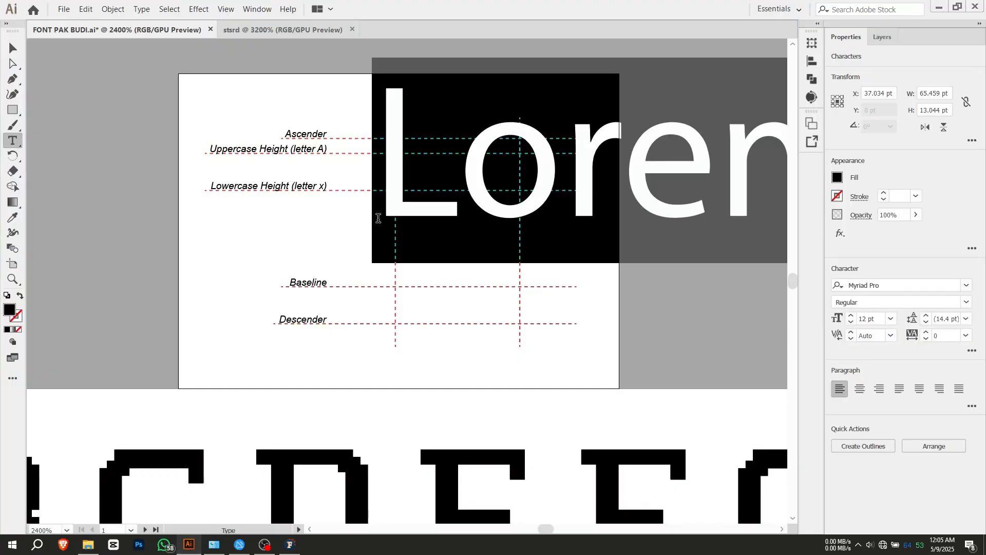
click(866, 287)
text(SLEBEW)
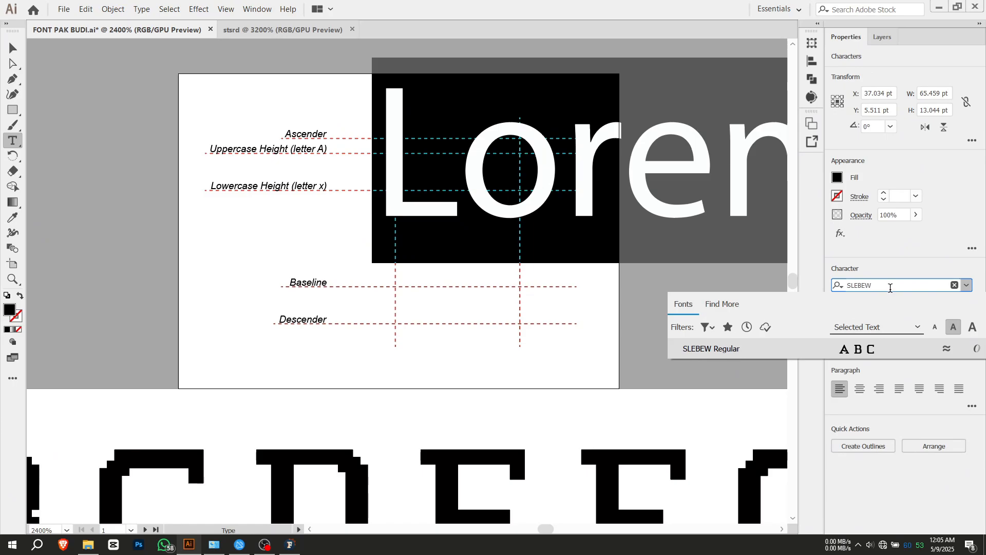
click(788, 347)
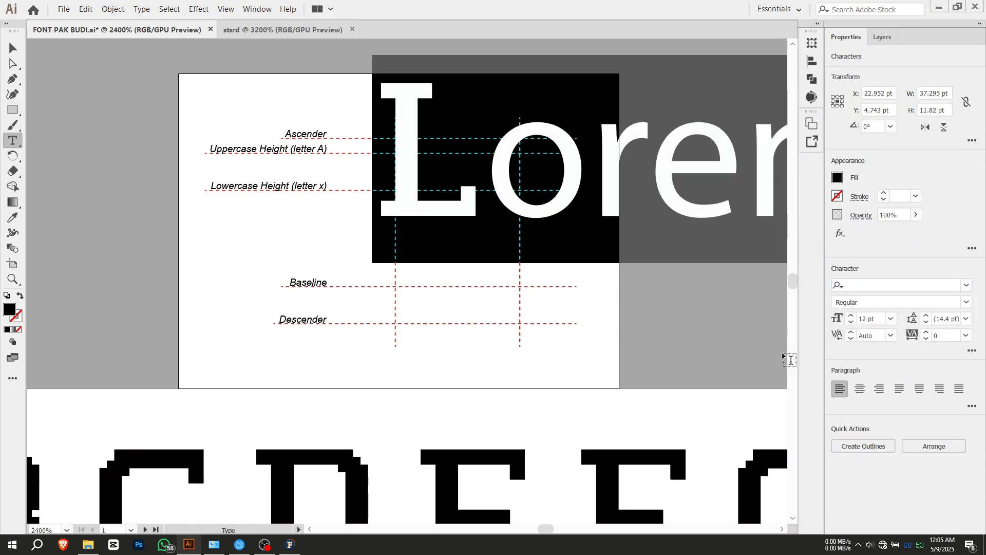
Step: Move the placeholder text down to the baseline guide of the template
click(8, 48)
click(201, 98)
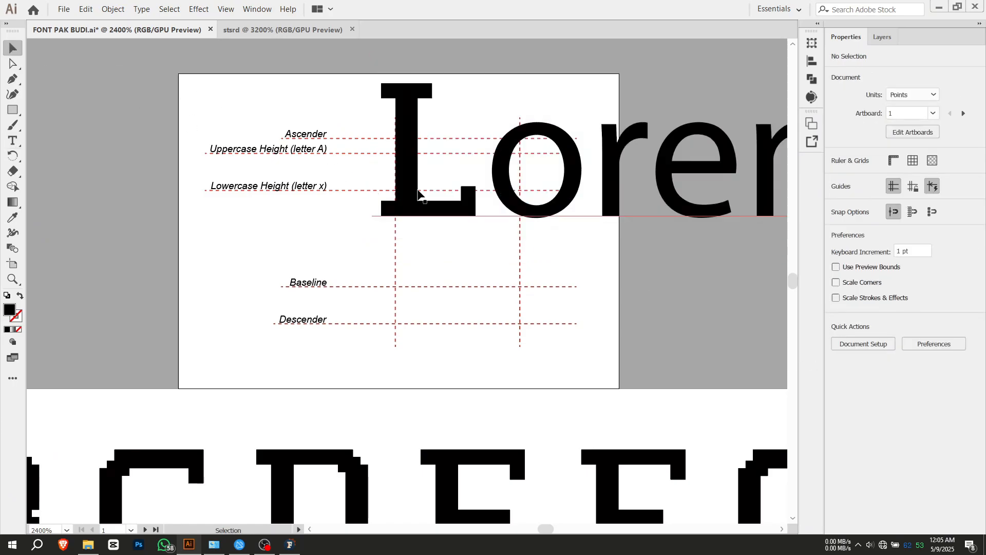
drag(418, 194, 421, 267)
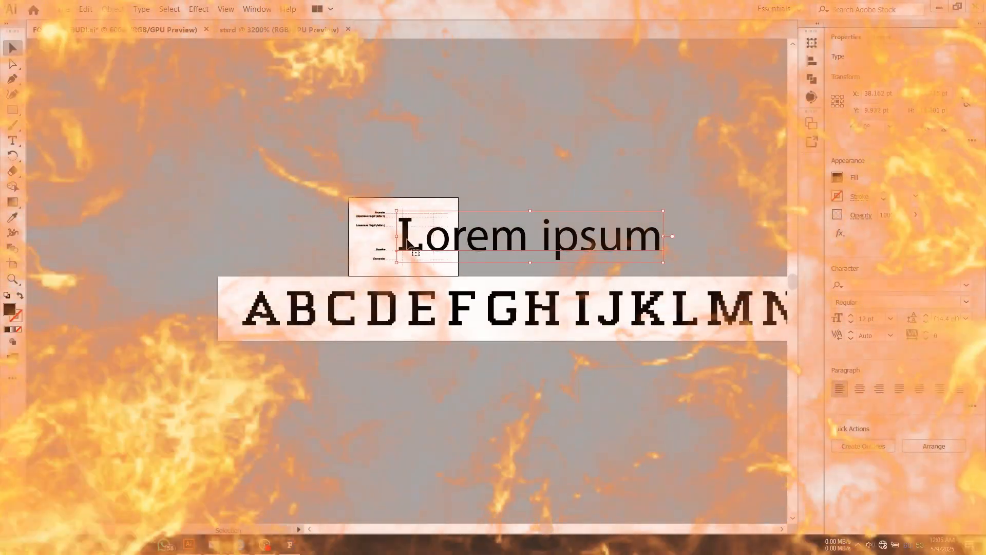
Step: Replace the placeholder text with QQ as a test, and change it to a single letter A
scroll(436, 245, up, 2)
double_click(435, 242)
key(ctrl+a)
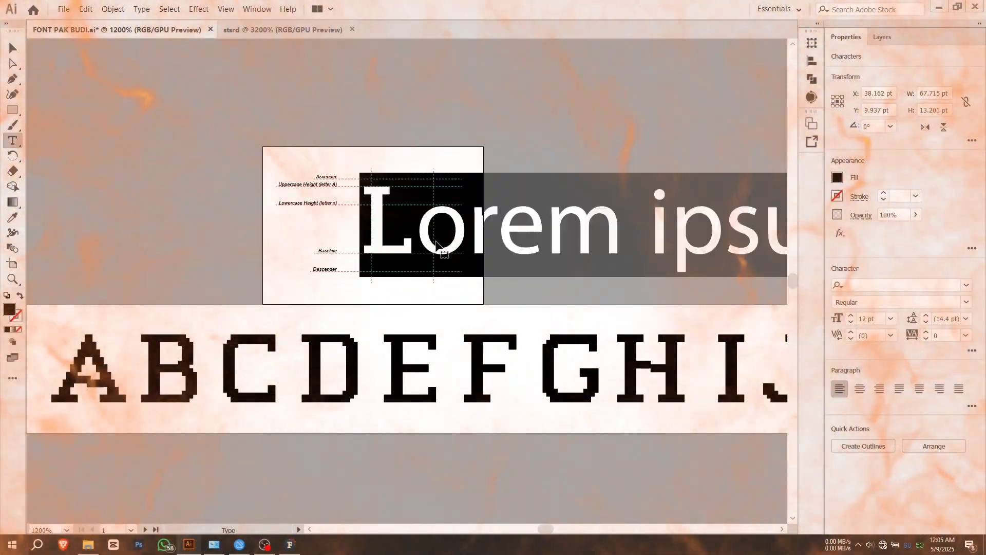
text(QQ)
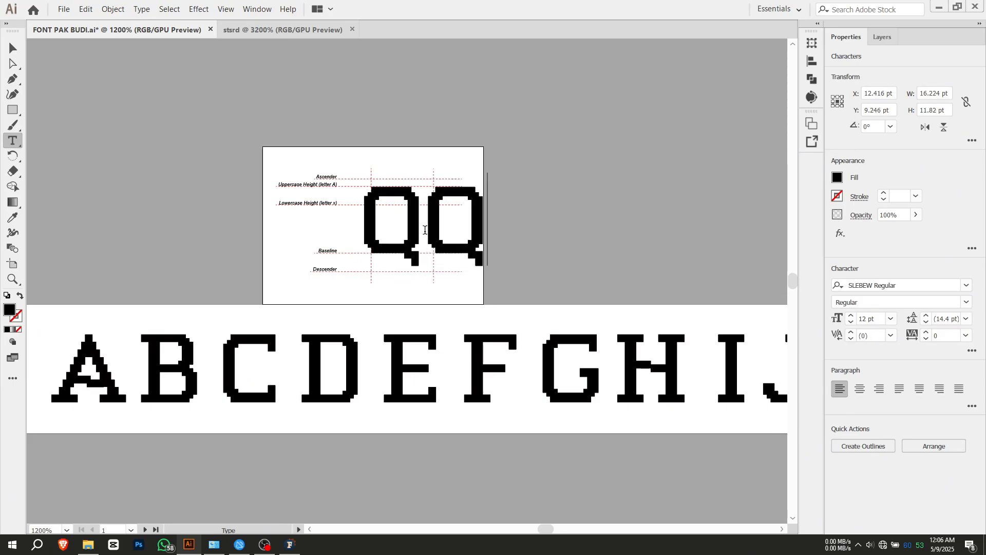
key(BackSpace)
key(BackSpace)
text(A)
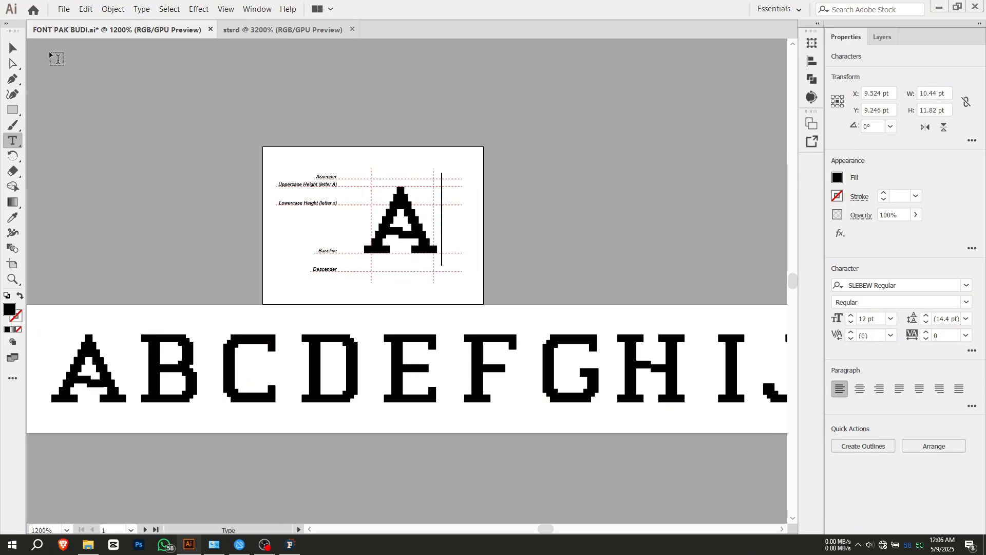
click(13, 49)
scroll(403, 223, up, 1)
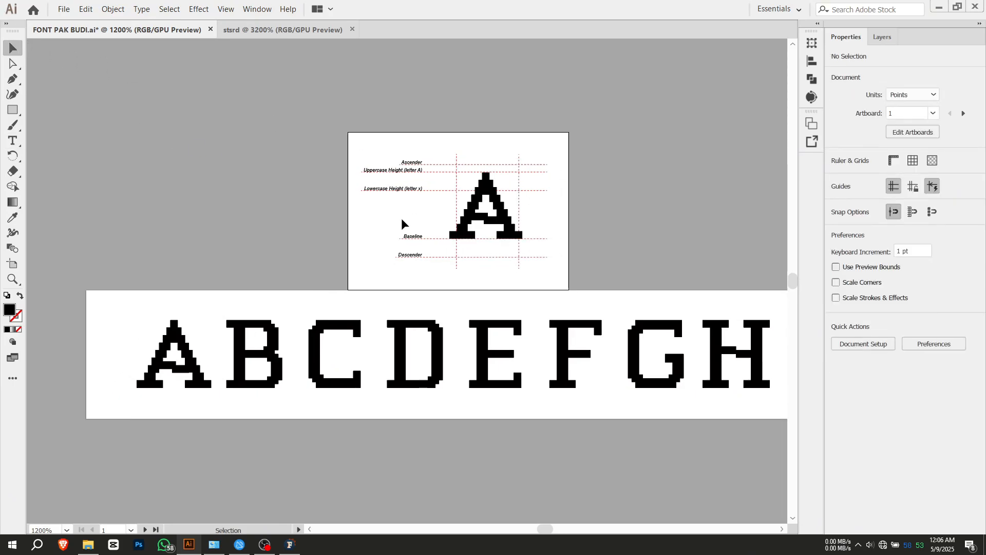
Step: Move the typed A off the guide template to the empty area above the start of the alphabet strip
scroll(446, 231, up, 1)
key(space)
drag(316, 231, 413, 185)
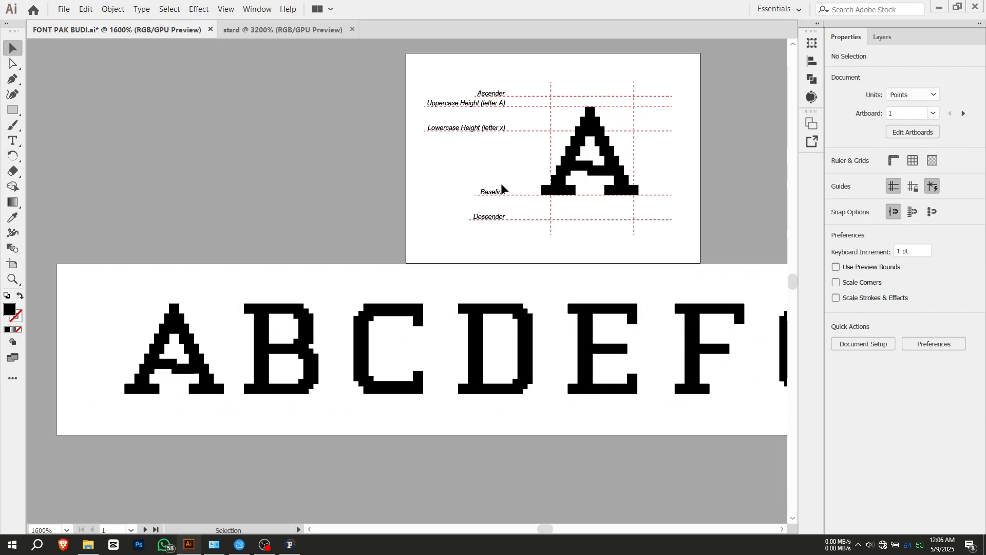
drag(564, 189, 109, 229)
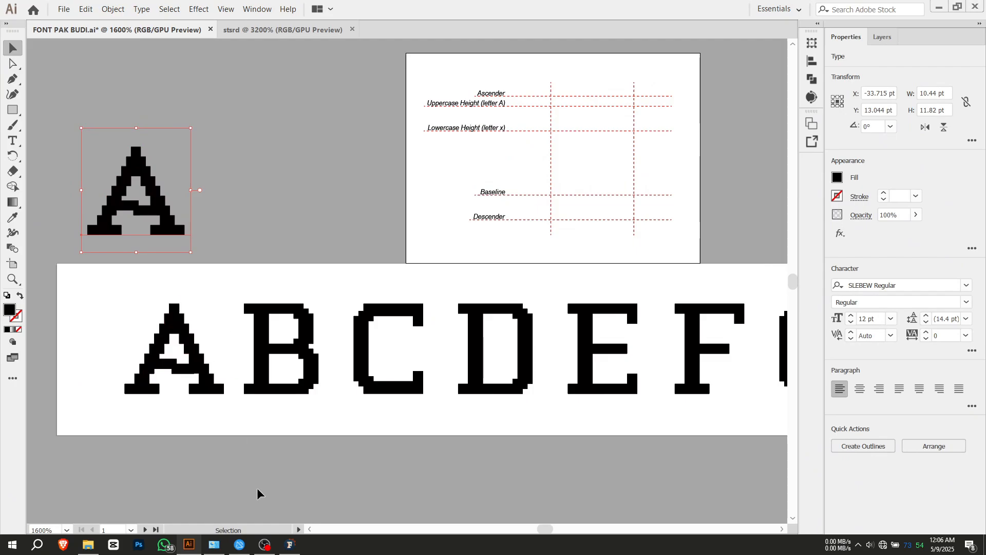
click(257, 204)
key(space)
drag(241, 221, 298, 193)
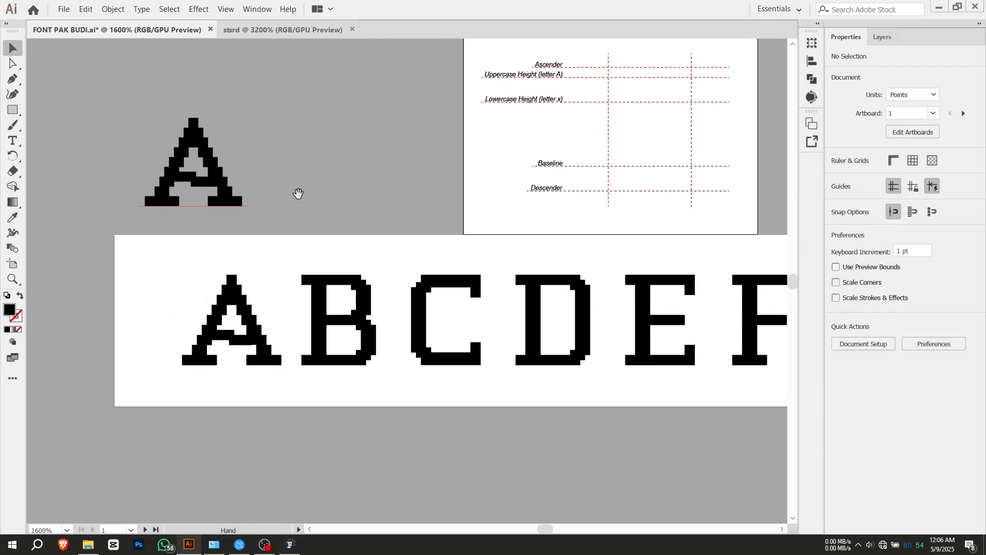
Step: Try laying the typed A over the drawn A in the alphabet strip for comparison, and undo the move
scroll(275, 186, up, 1)
key(space)
drag(207, 204, 384, 382)
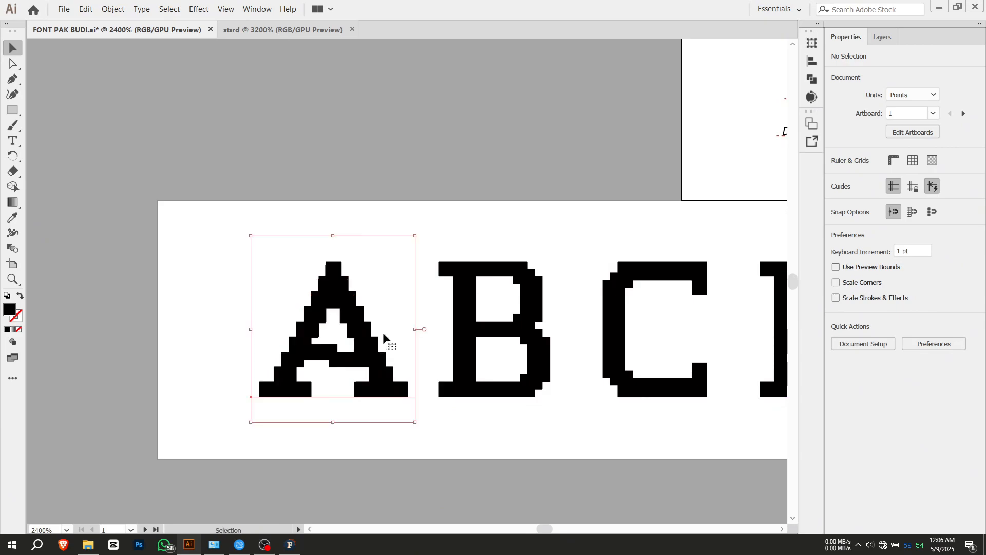
scroll(306, 220, up, 1)
key(ctrl+z)
scroll(309, 215, down, 2)
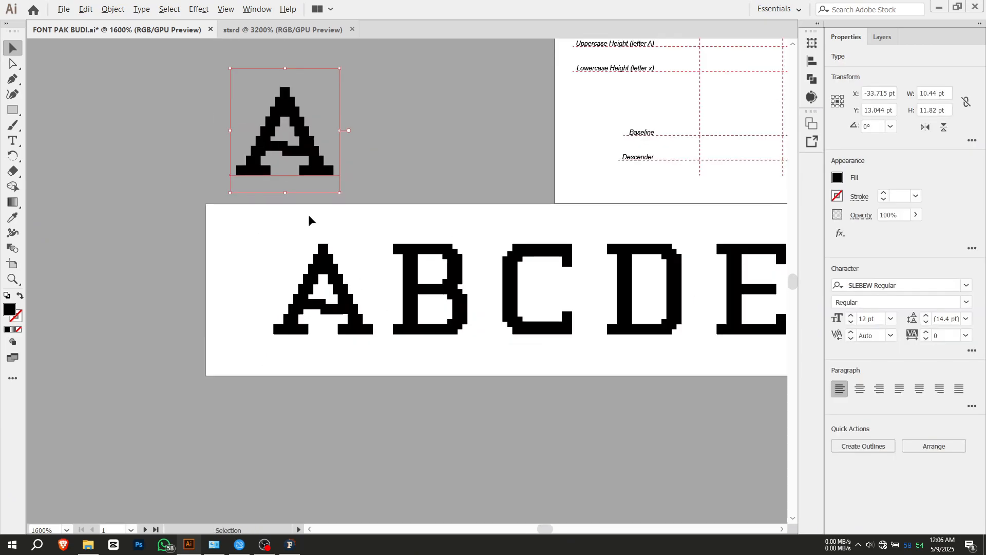
Step: Overlay the typed A on the strip's drawn A again to check the match, and undo the placement
click(308, 214)
drag(280, 141, 232, 323)
scroll(248, 298, up, 3)
scroll(268, 285, down, 1)
drag(184, 240, 216, 235)
drag(228, 251, 446, 248)
scroll(398, 198, down, 4)
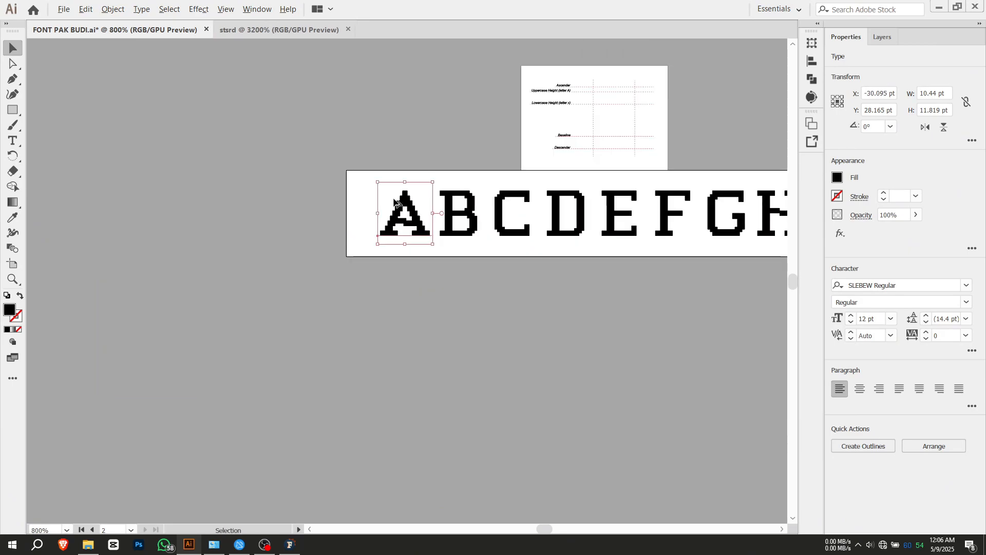
key(ctrl+z)
key(ctrl+z)
Step: Place the typed A on the guide template, fitted between the baseline and the uppercase height guide
click(430, 128)
drag(429, 128, 289, 233)
scroll(288, 233, up, 1)
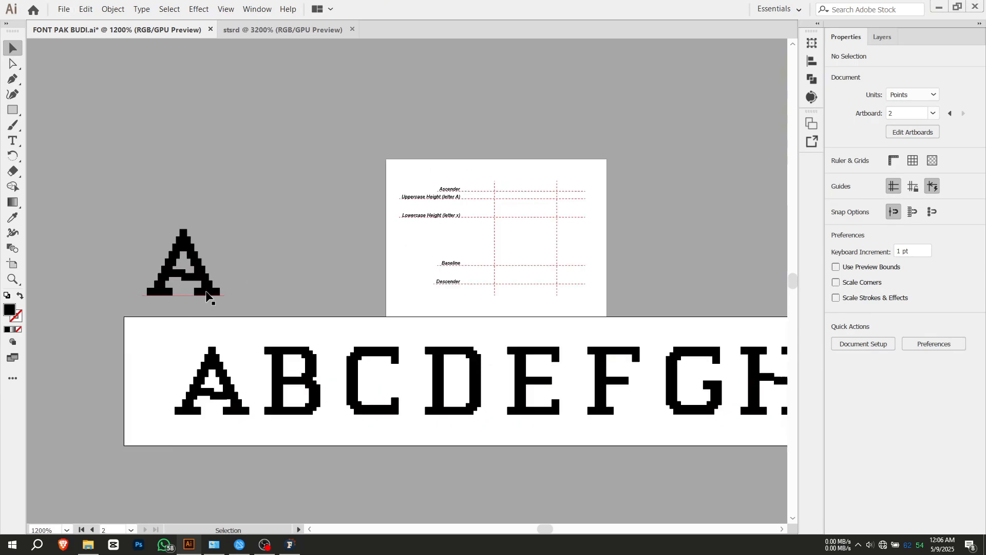
drag(206, 296, 539, 263)
scroll(520, 201, up, 2)
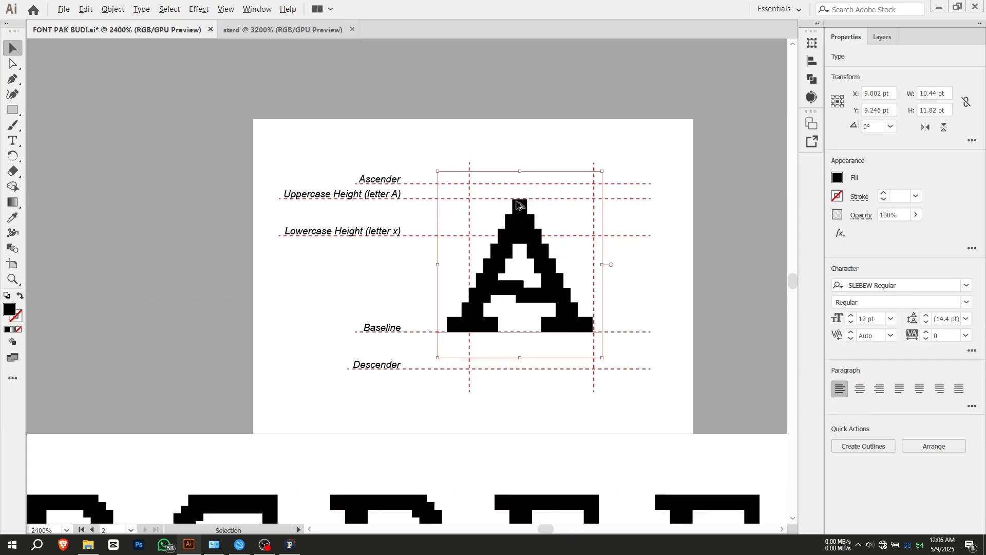
scroll(518, 204, up, 1)
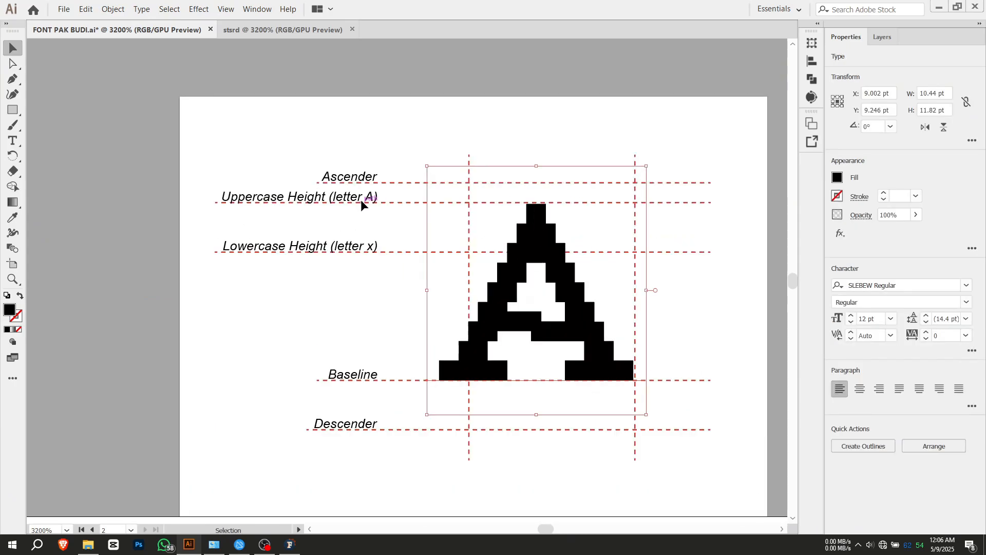
Step: Replace the A on the template with the test string FSDGJFSD and deselect the text
double_click(515, 308)
key(ctrl+a)
scroll(515, 308, down, 4)
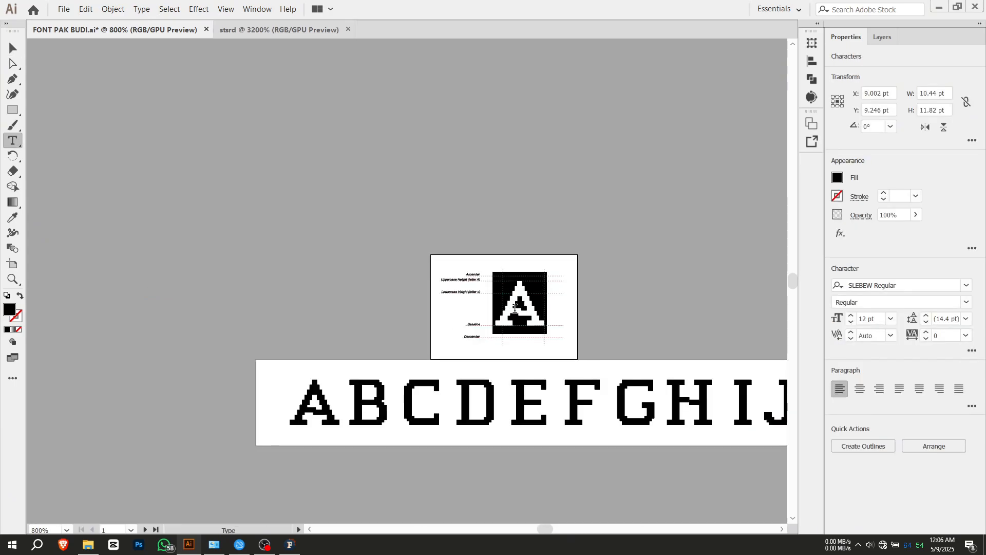
text(FSDGJFSD)
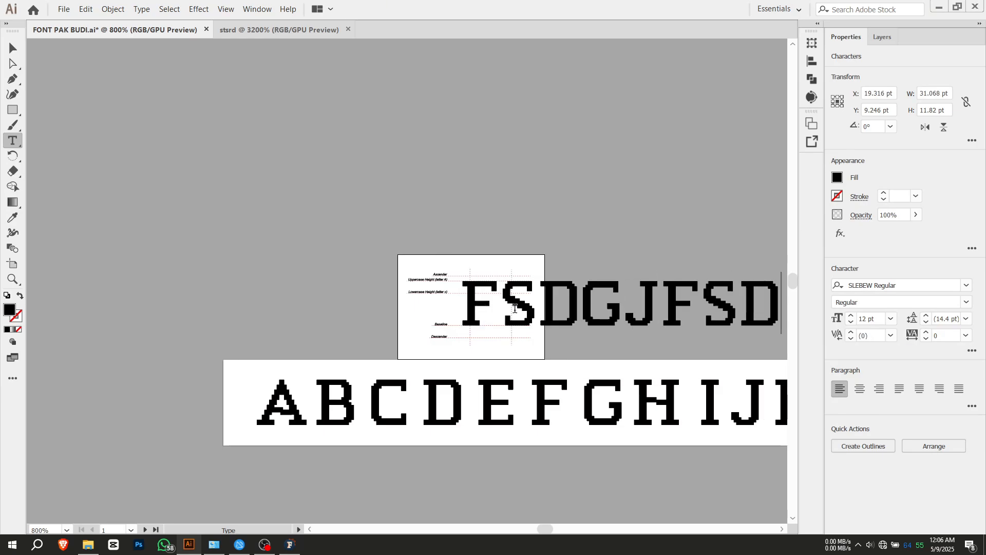
key(Escape)
key(ctrl+shift+a)
drag(517, 289, 378, 272)
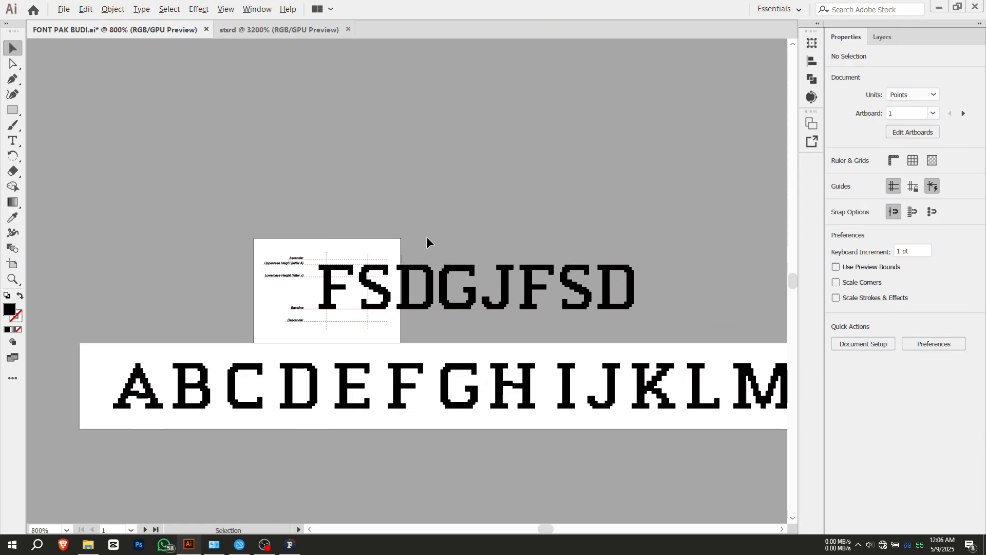
scroll(413, 288, up, 3)
scroll(413, 288, down, 3)
scroll(415, 289, up, 2)
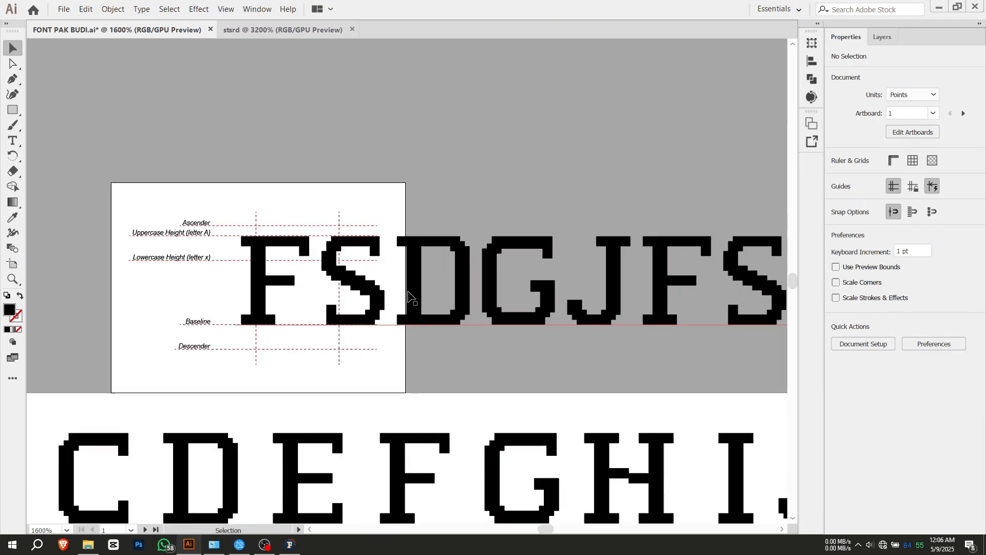
Step: Try yellow and cyan fills on the whole FSDGJFSD text, set its fill to red, and deselect it
key(t)
click(409, 291)
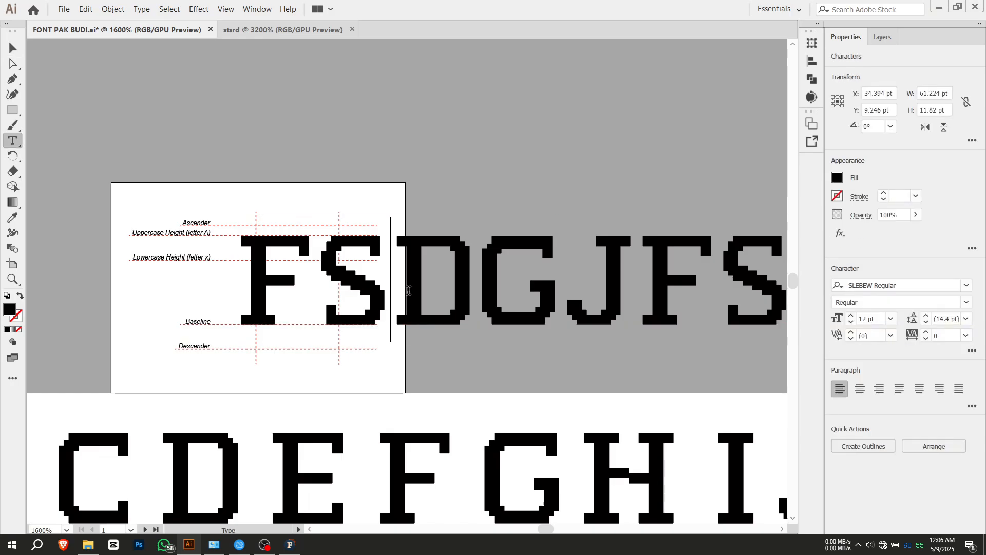
scroll(408, 291, down, 2)
scroll(428, 293, up, 1)
double_click(428, 292)
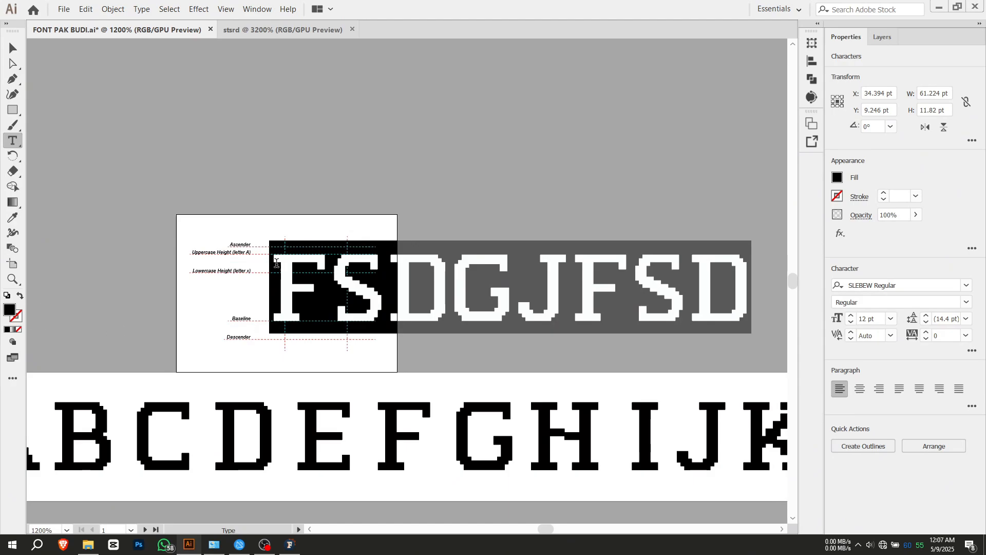
click(836, 177)
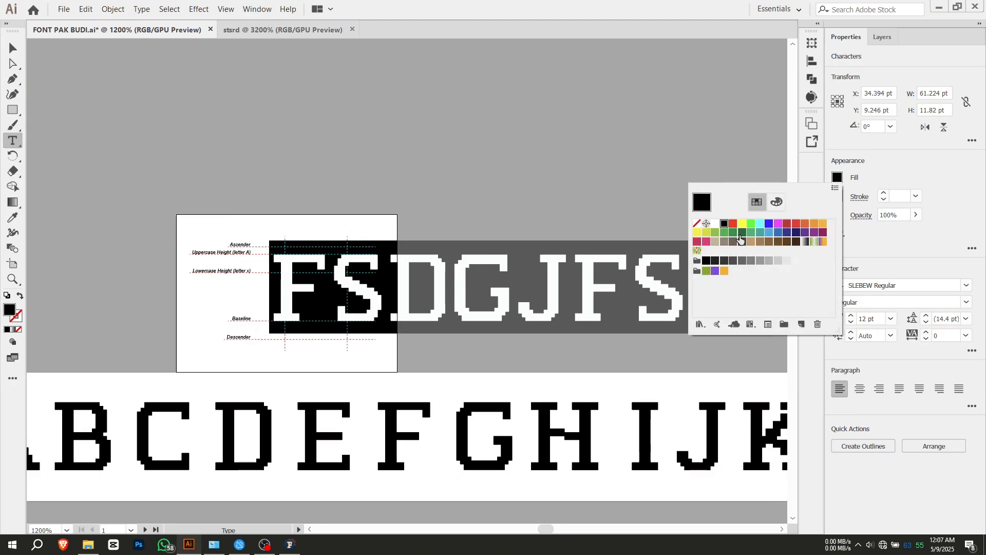
click(734, 224)
click(742, 224)
click(760, 224)
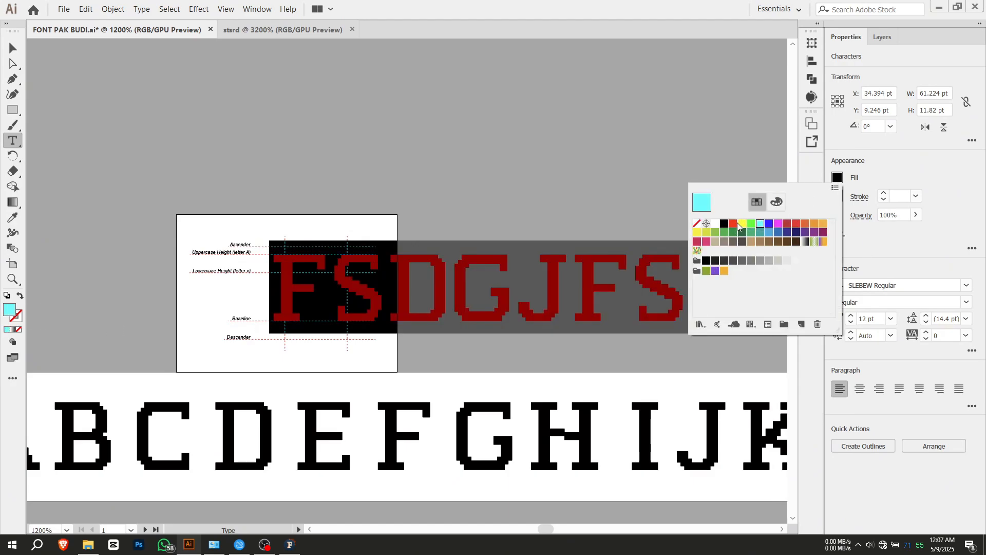
click(734, 224)
click(16, 52)
click(342, 139)
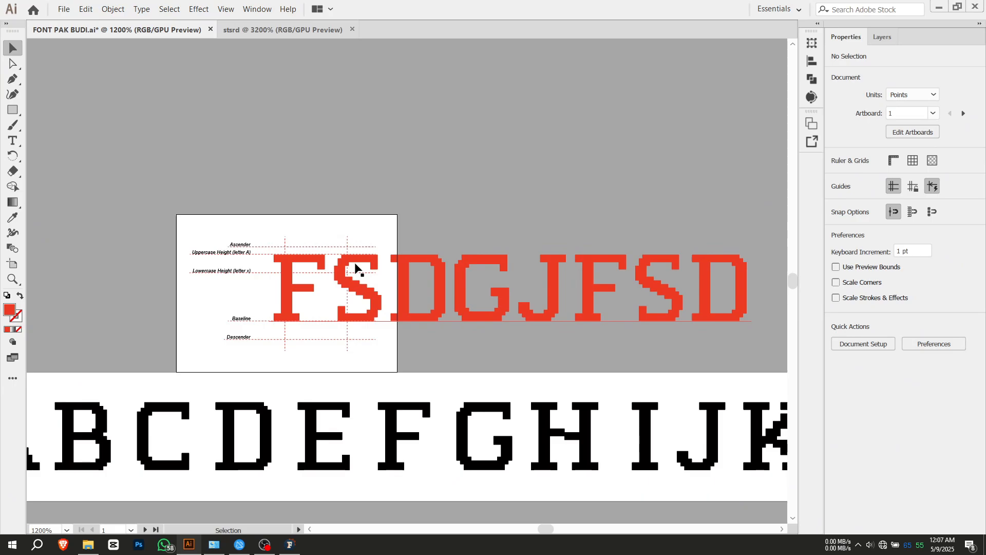
Step: Inspect the red FSDGJFSD text against the guides and select it as an object
scroll(456, 266, down, 1)
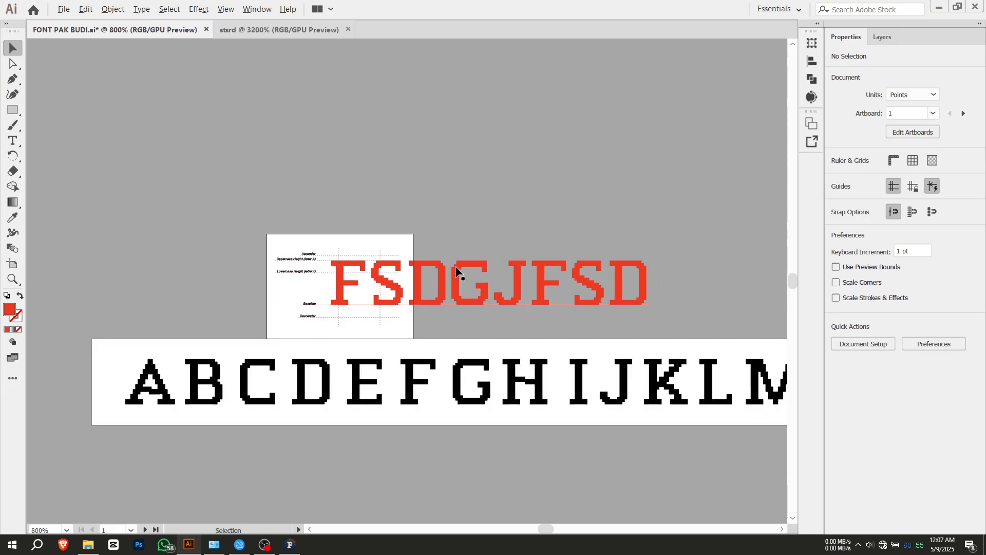
scroll(456, 266, up, 2)
scroll(429, 234, down, 1)
click(427, 268)
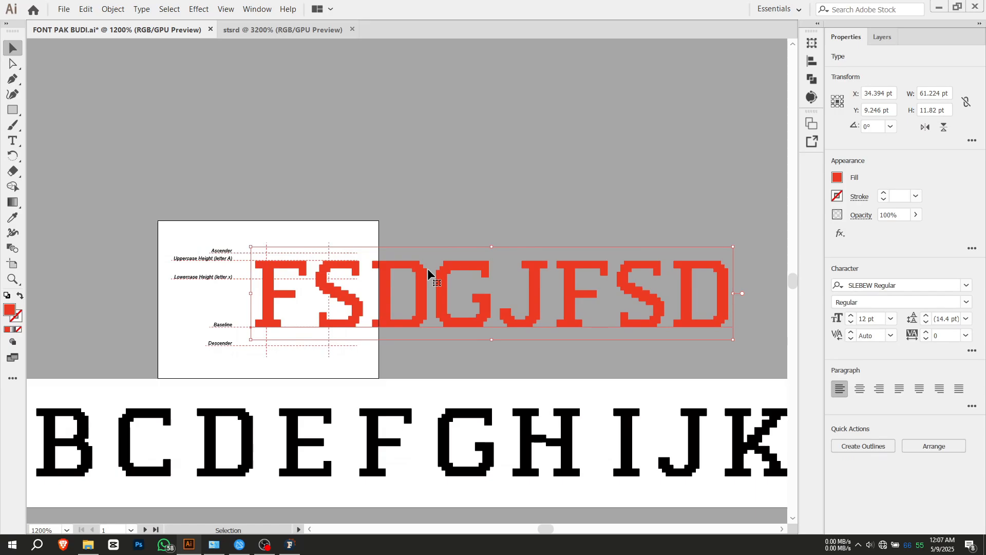
Step: Delete the red FSDGJFSD test text from the guide template
key(Delete)
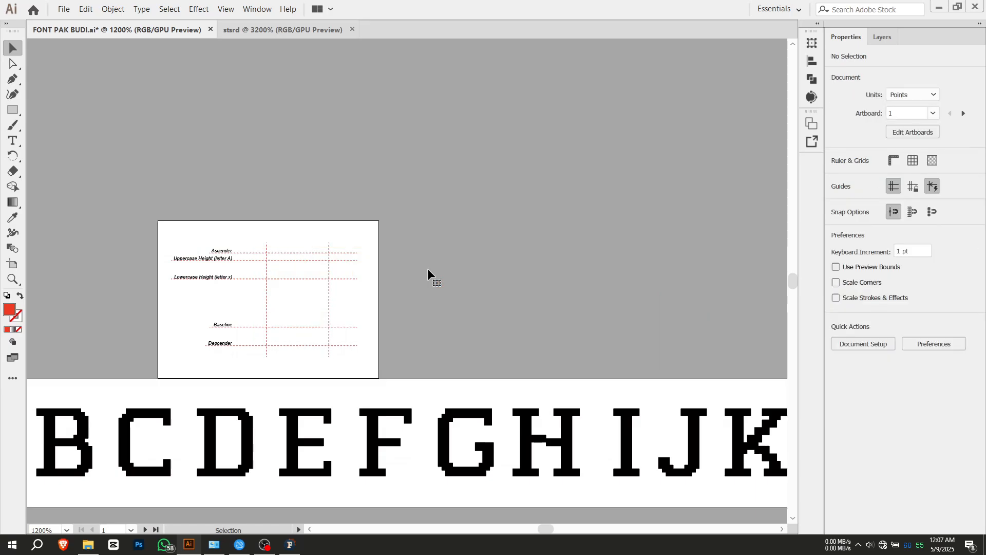
drag(157, 349, 249, 304)
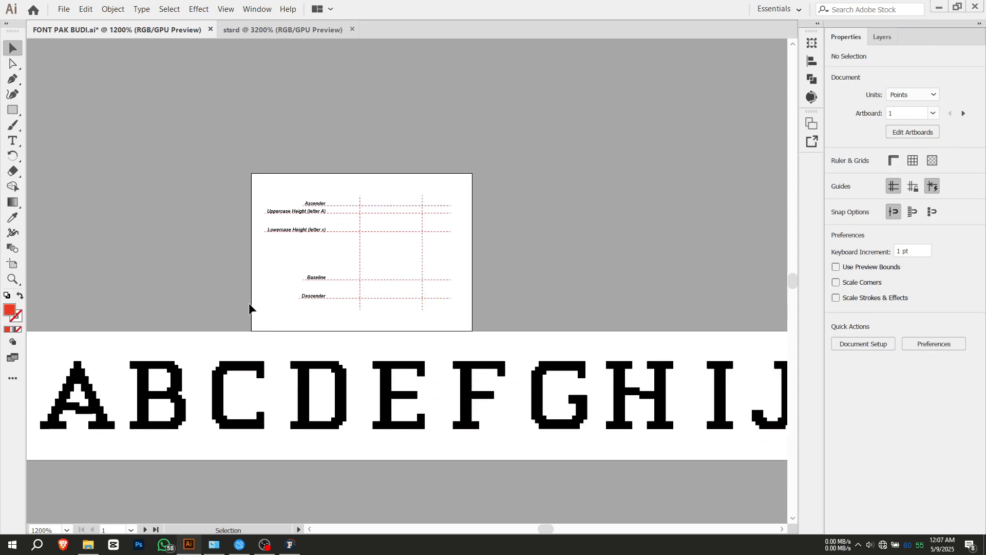
drag(189, 275, 271, 235)
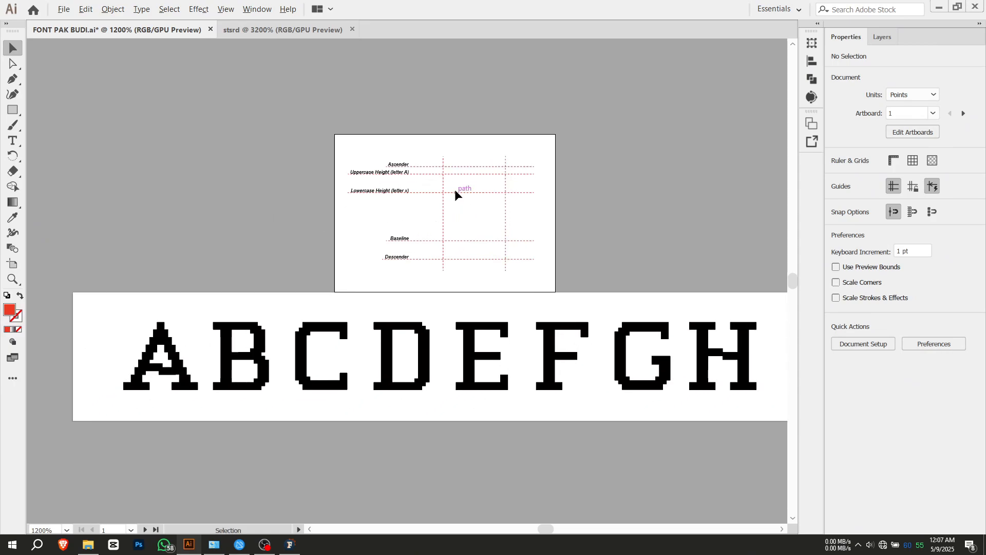
scroll(491, 164, up, 2)
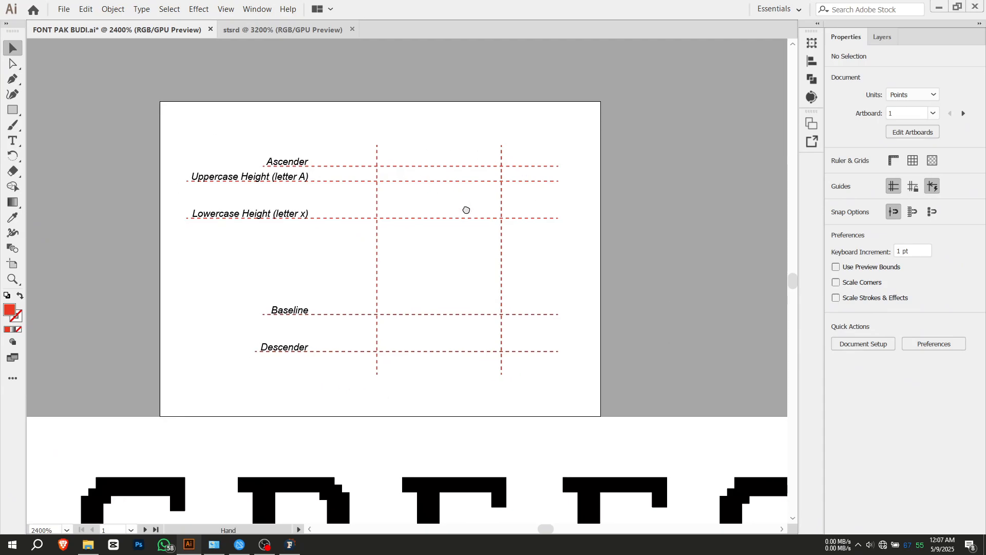
scroll(388, 201, up, 1)
drag(394, 222, 418, 239)
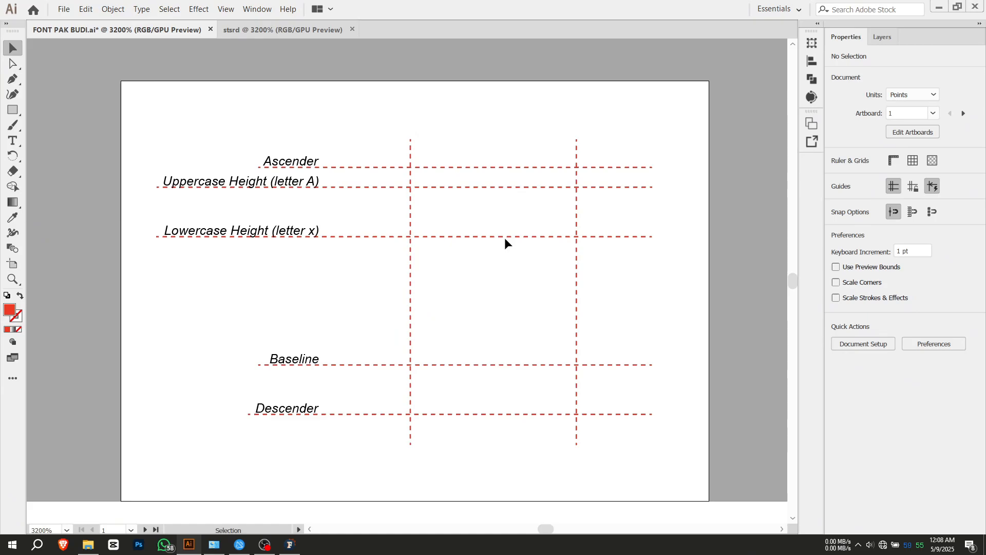
Step: Try a red rectangle about 147 by 10 pt along the baseline beneath the first letters of the alphabet row, and undo it
scroll(504, 237, down, 5)
scroll(304, 362, up, 5)
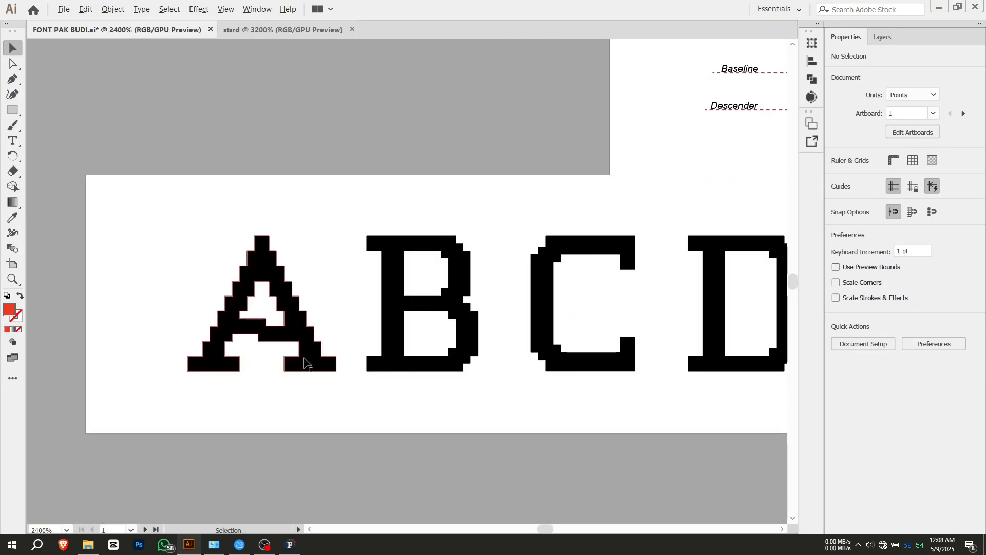
scroll(384, 379, up, 1)
scroll(381, 377, down, 3)
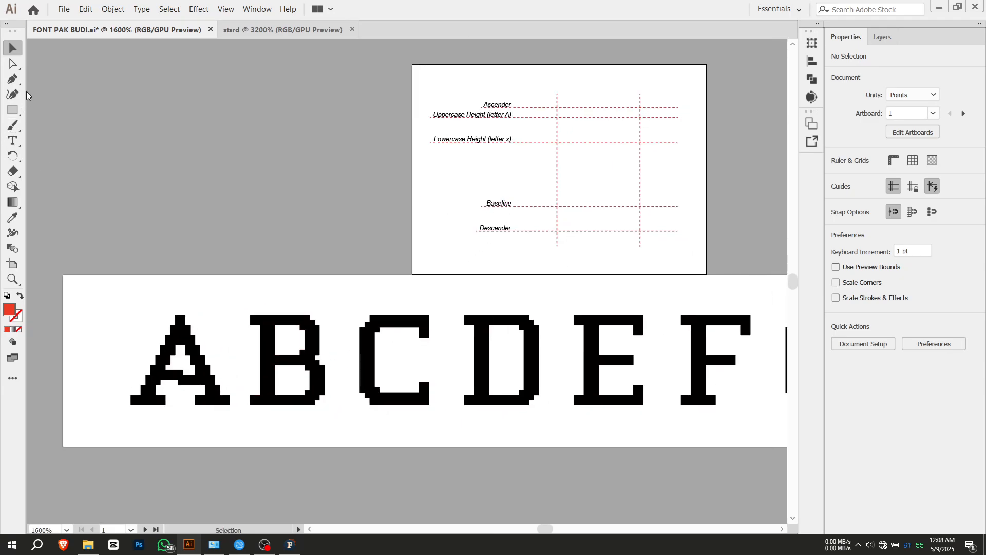
click(13, 110)
key(ctrl+minus)
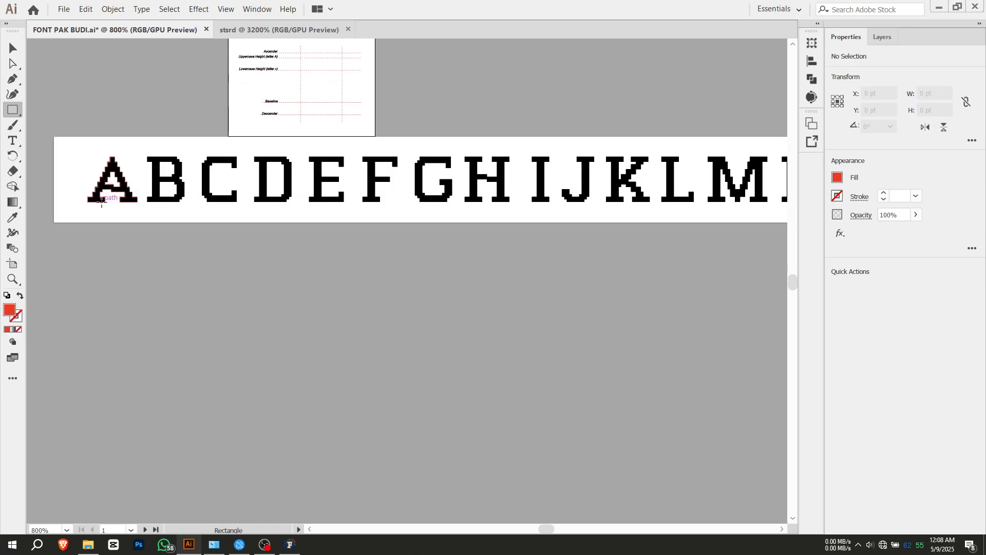
mouse_move(101, 202)
mouse_down()
mouse_move(785, 221)
mouse_move(443, 257)
mouse_up()
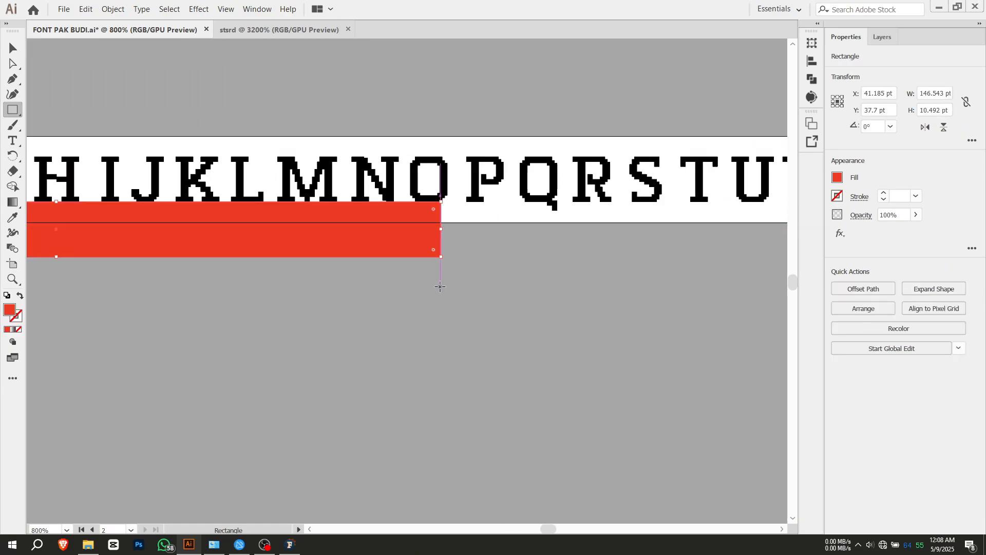
key(ctrl+z)
key(v)
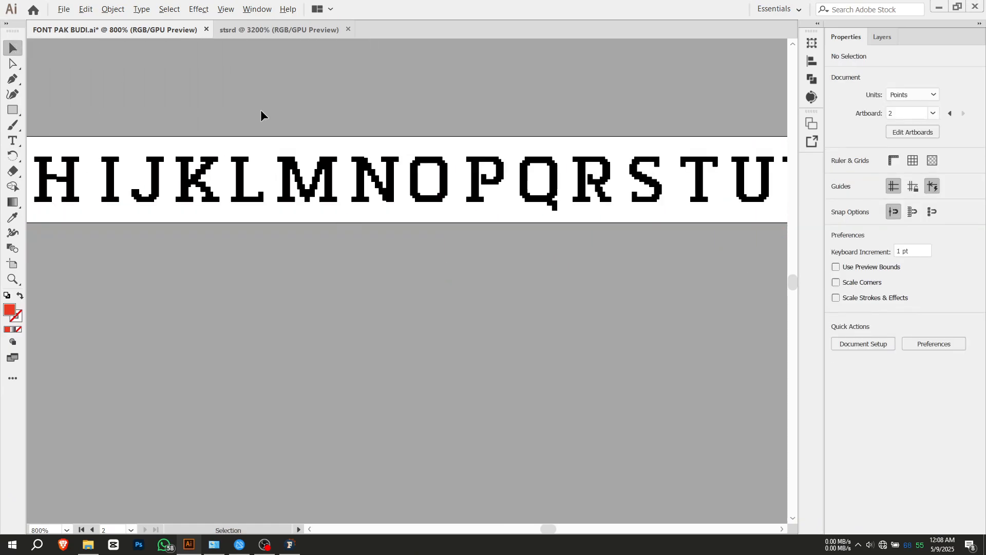
Step: Select the full A to Z letter row, display the alignment options, and clear the selection
key(ctrl+minus)
key(ctrl+minus)
key(ctrl+minus)
drag(136, 172, 649, 173)
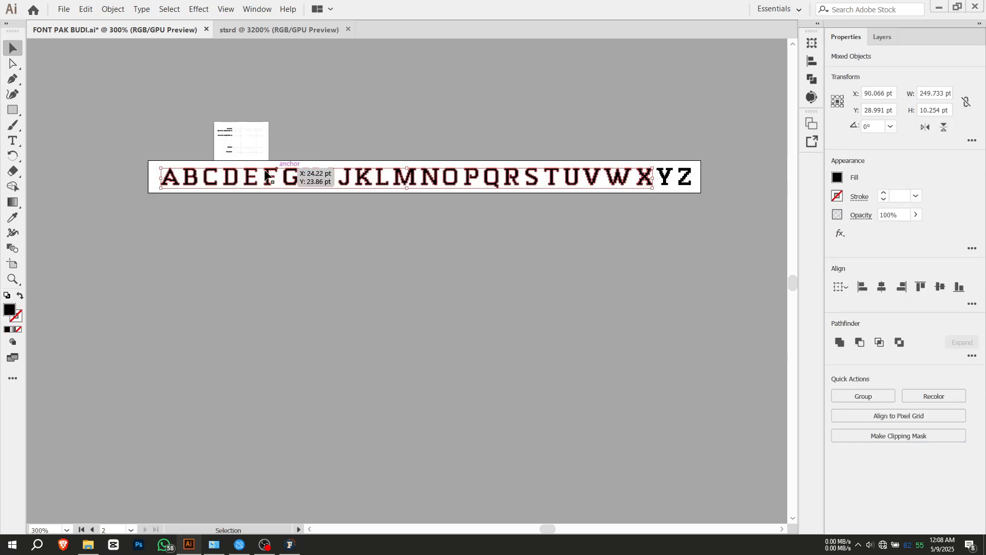
click(812, 62)
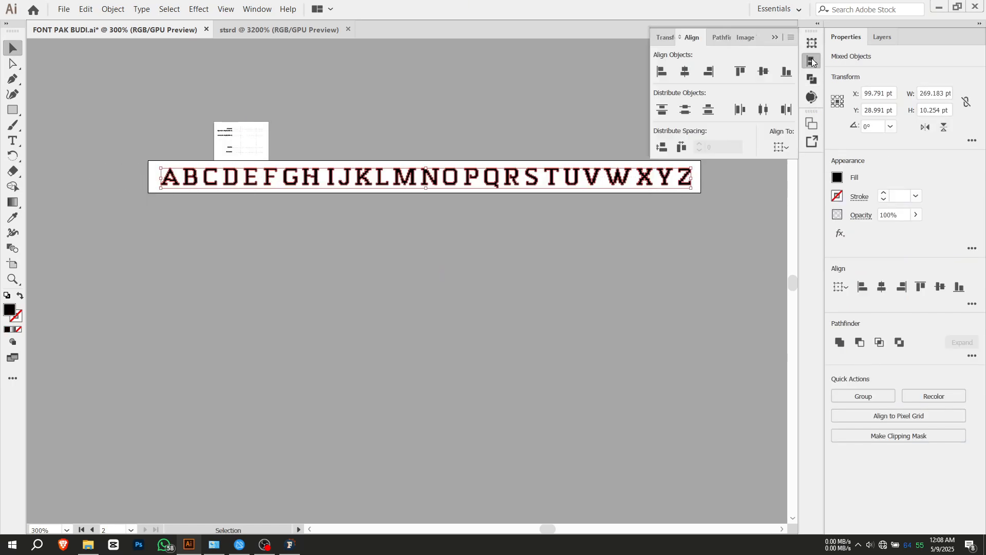
click(407, 91)
Step: Try a thin black rectangle about 281 by 1.7 pt along the baseline across the alphabet artboard, and delete it
key(m)
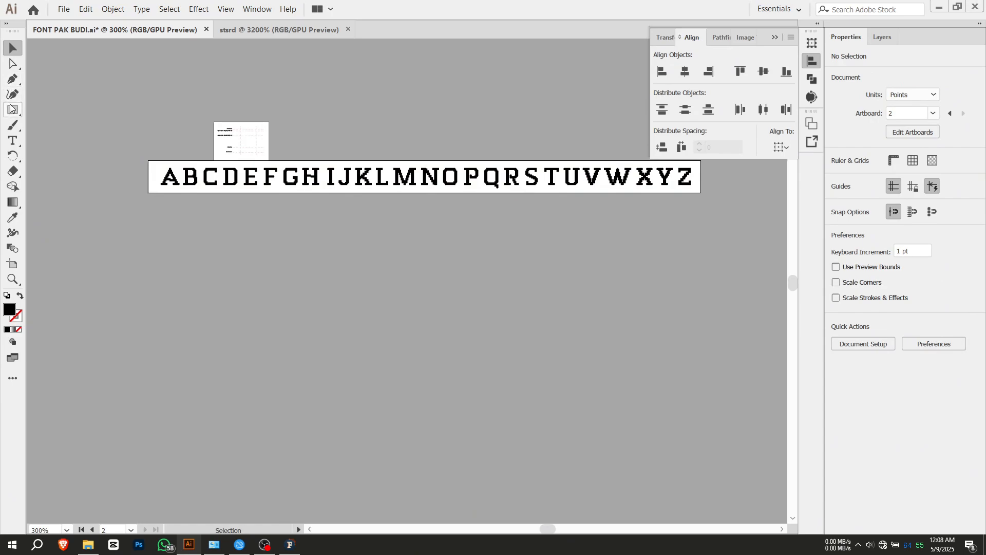
drag(149, 185, 700, 189)
click(13, 48)
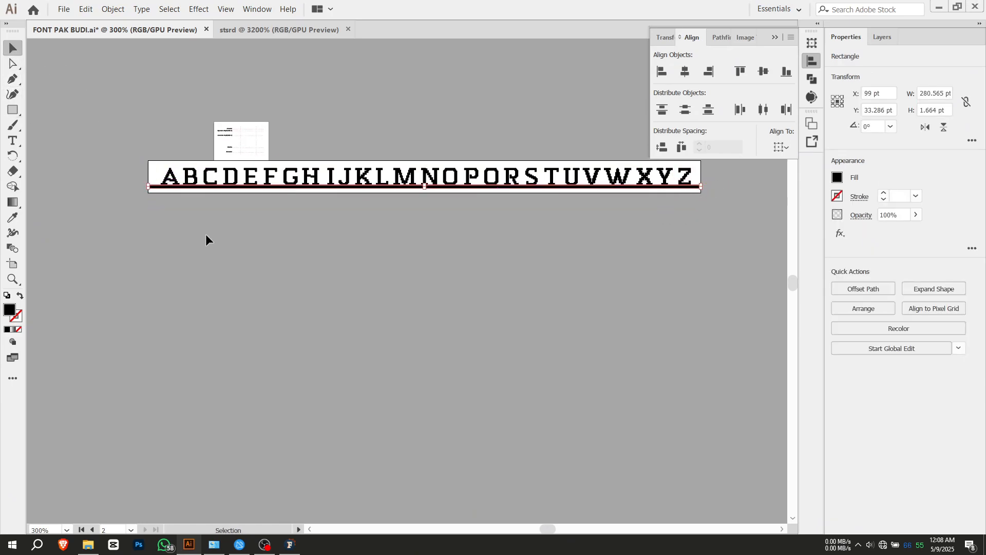
scroll(205, 237, up, 1)
key(Delete)
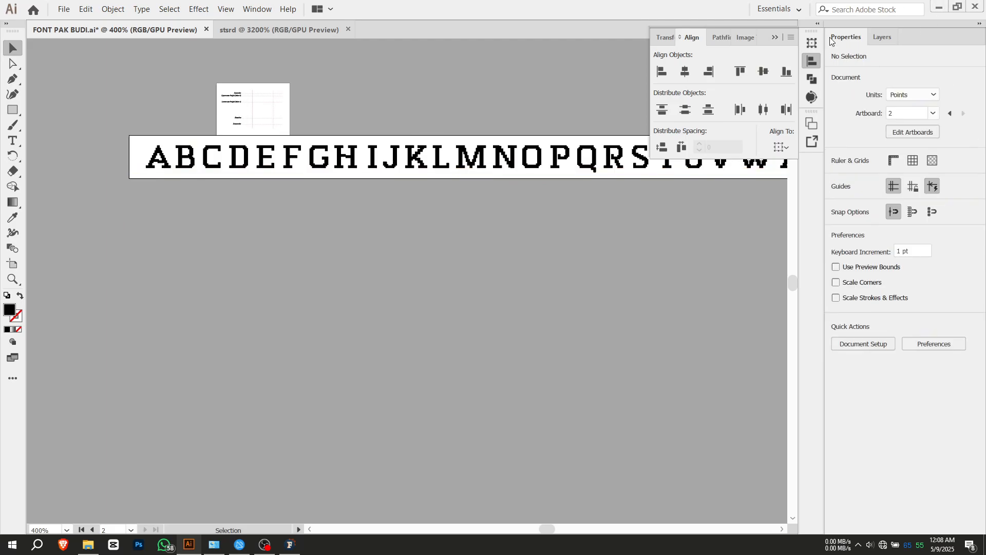
scroll(486, 85, down, 1)
drag(486, 86, 419, 118)
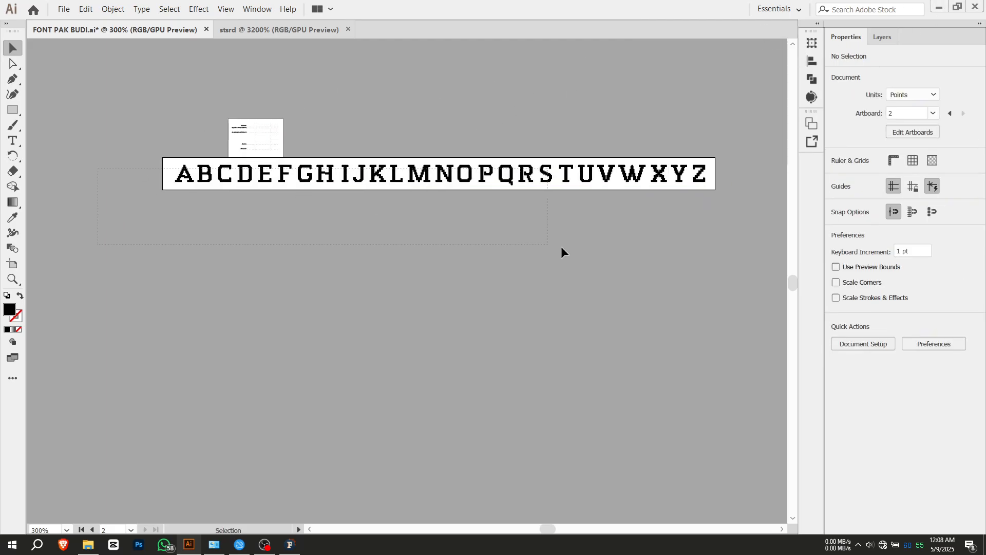
Step: Copy all the A to Z letter shapes and briefly view the SLEBEW font in FontLab before returning to Illustrator
key(ctrl+a)
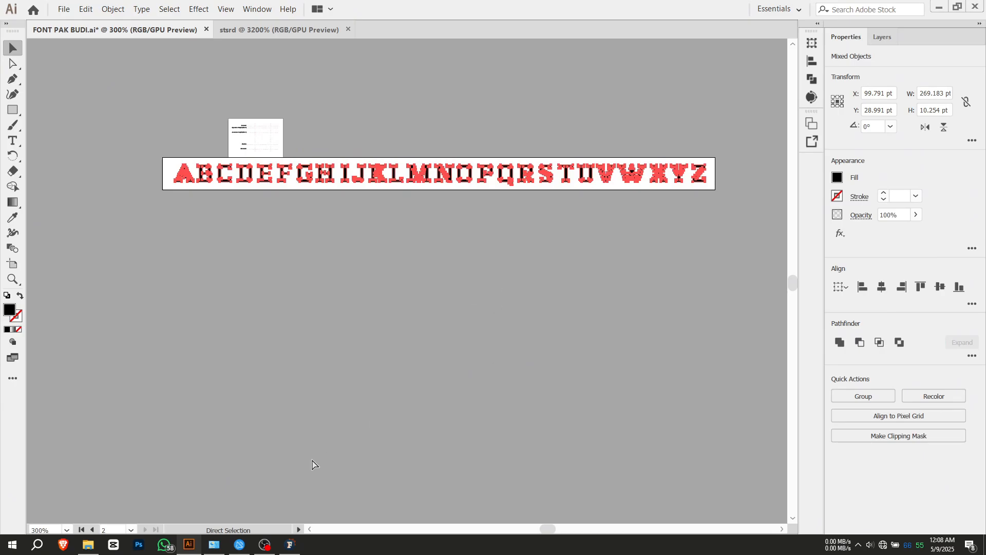
key(ctrl+c)
click(290, 545)
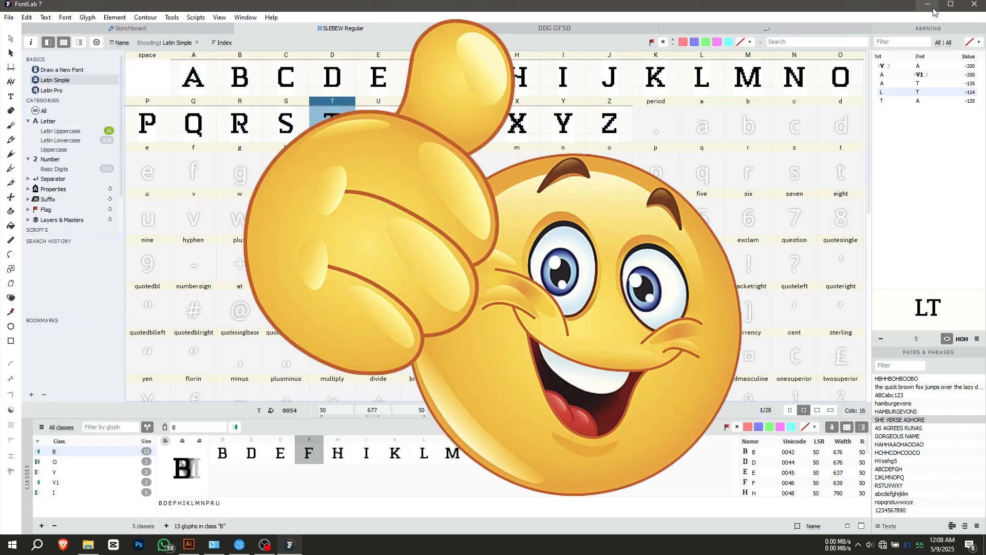
click(928, 4)
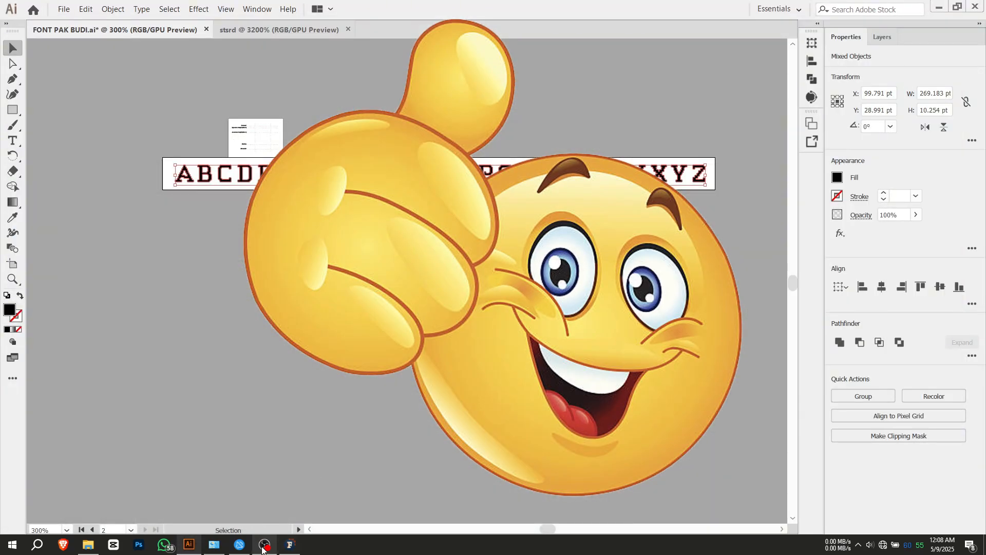